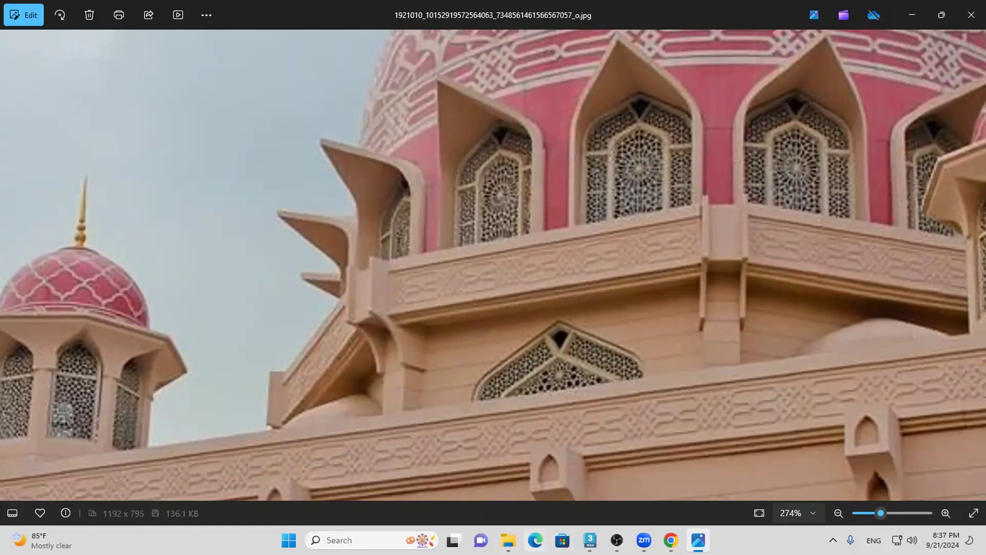
Examine the carved ornament bands and latticed arch window in the mosque photo up close
{"action": "mouse_move", "coordinate": [448, 531]}
{"action": "scroll", "coordinate": [588, 434], "scroll_direction": "up", "scroll_amount": 5}
{"action": "left_click_drag", "start_coordinate": [588, 428], "coordinate": [566, 361]}
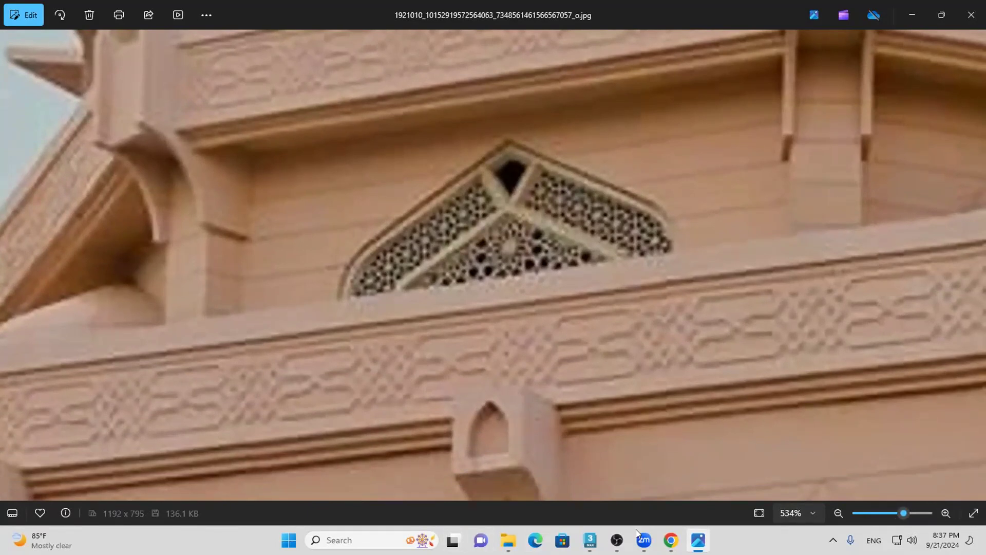
Switch to Chrome and run a Google image search for "زخارف" in a new tab
{"action": "mouse_move", "coordinate": [670, 540]}
{"action": "left_click", "coordinate": [670, 470]}
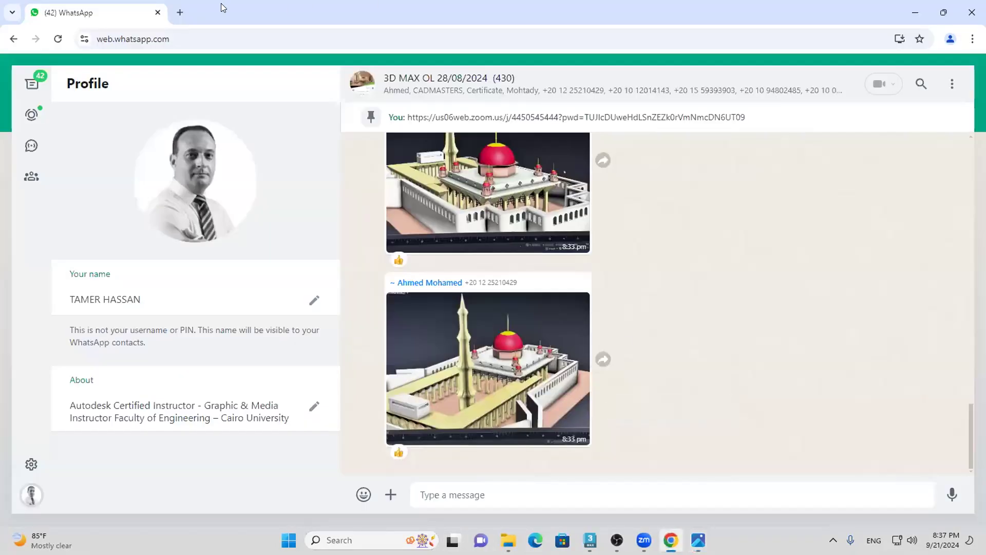
{"action": "key", "text": "ctrl+t"}
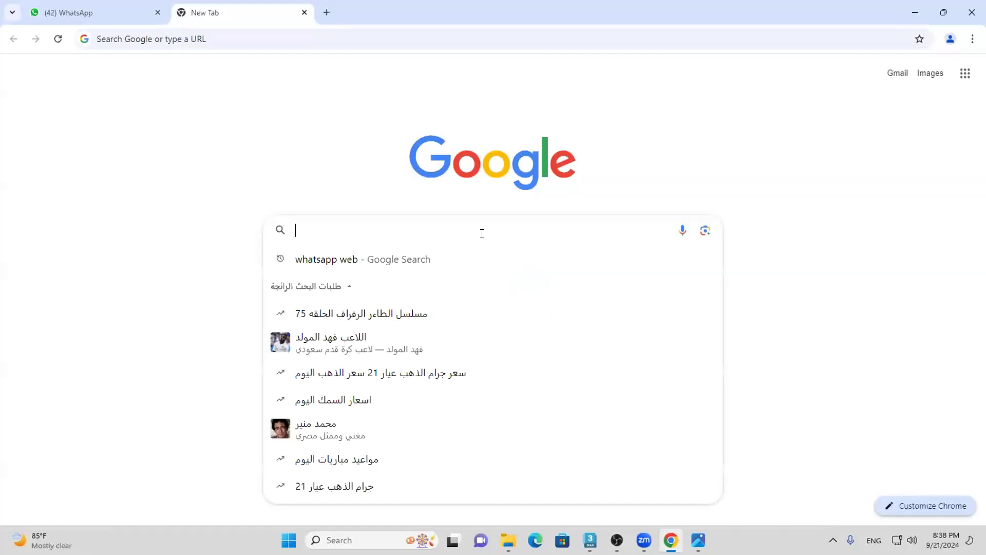
{"action": "key", "text": "alt+shift"}
{"action": "type", "text": "ز"}
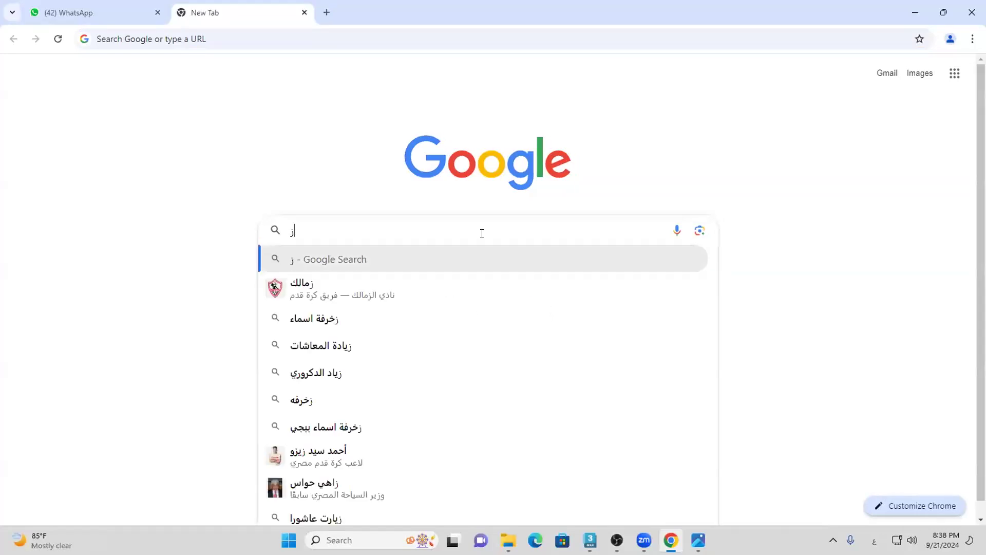
{"action": "type", "text": "خارف"}
{"action": "key", "text": "Return"}
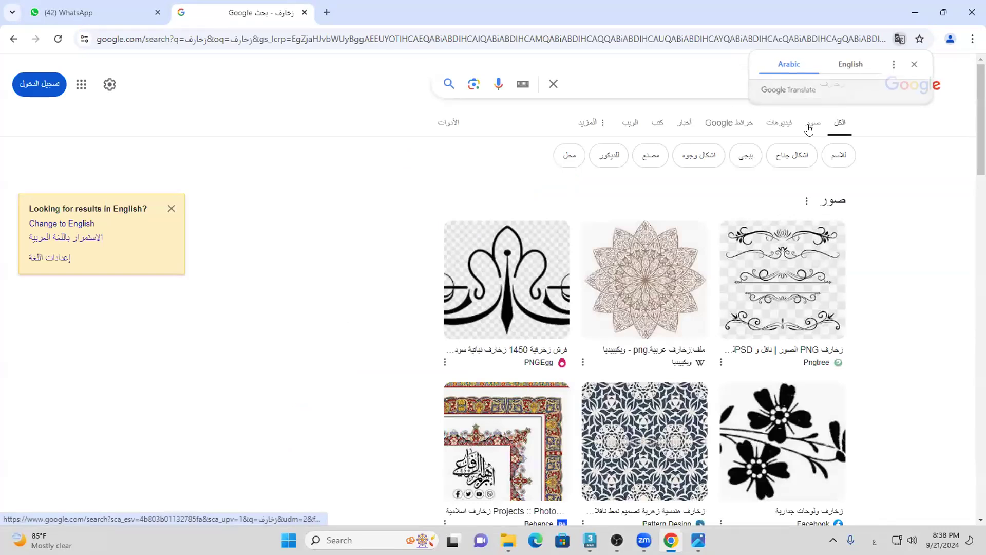
{"action": "left_click", "coordinate": [812, 125]}
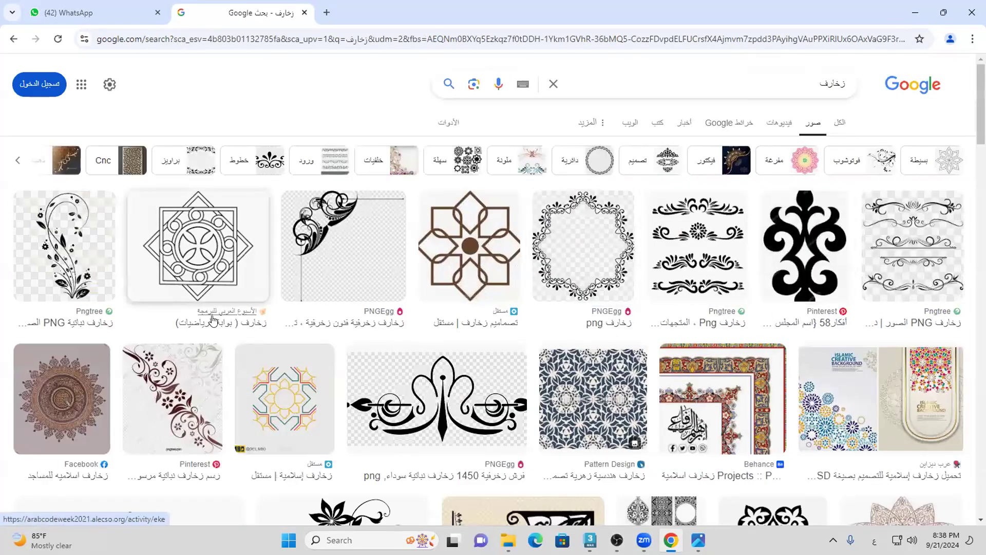
{"action": "scroll", "coordinate": [234, 343], "scroll_direction": "down", "scroll_amount": 1}
{"action": "scroll", "coordinate": [435, 321], "scroll_direction": "down", "scroll_amount": 3}
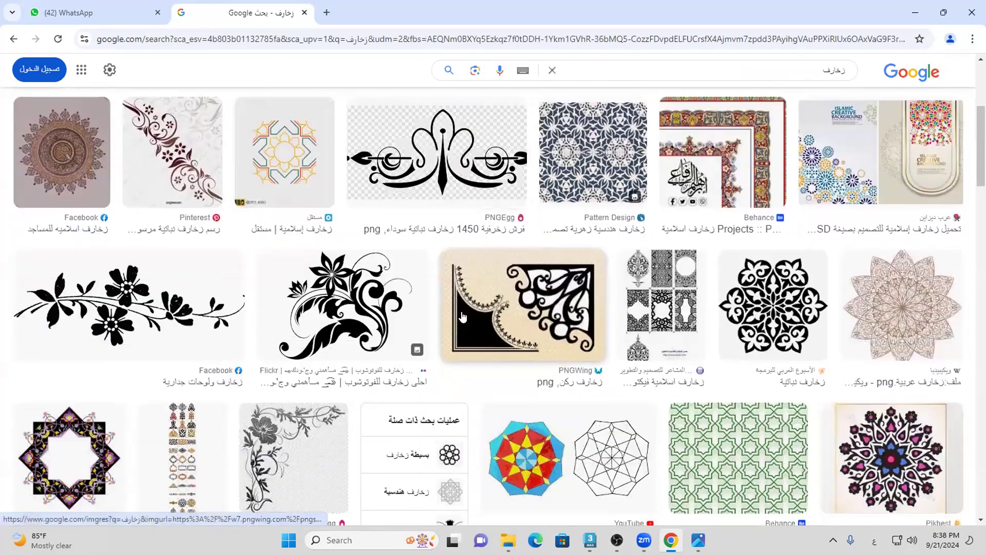
{"action": "left_click", "coordinate": [353, 314]}
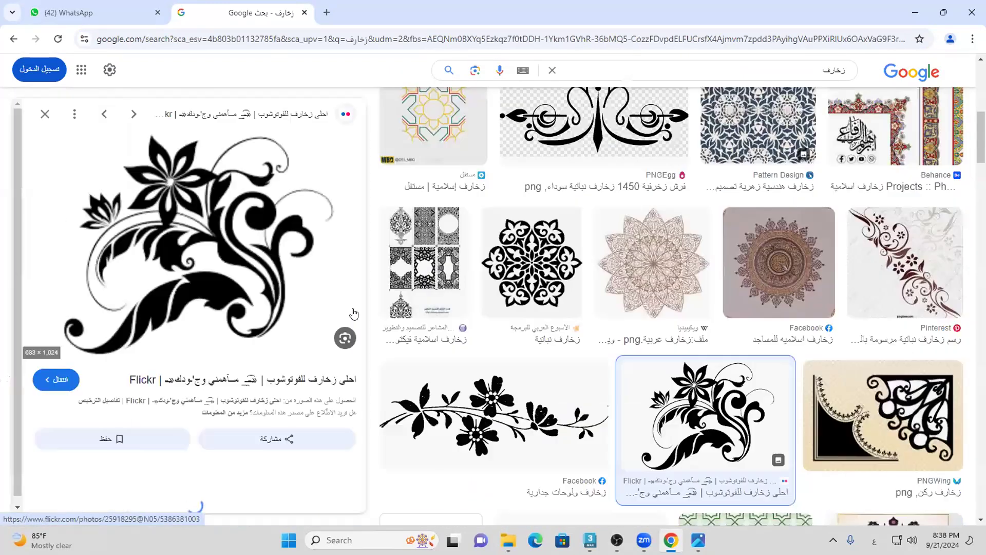
{"action": "right_click", "coordinate": [264, 228]}
{"action": "left_click", "coordinate": [334, 392]}
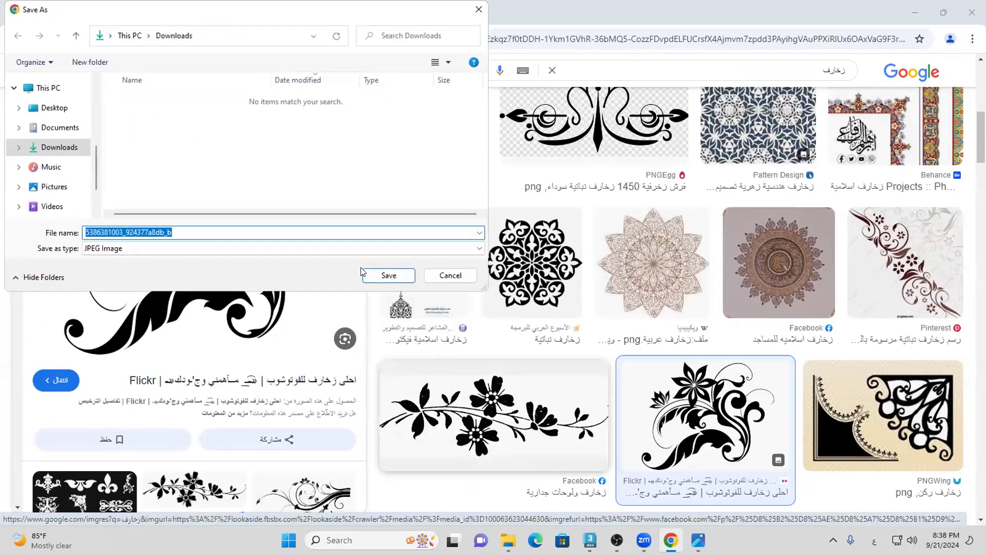
{"action": "left_click", "coordinate": [54, 108]}
{"action": "left_click", "coordinate": [389, 276]}
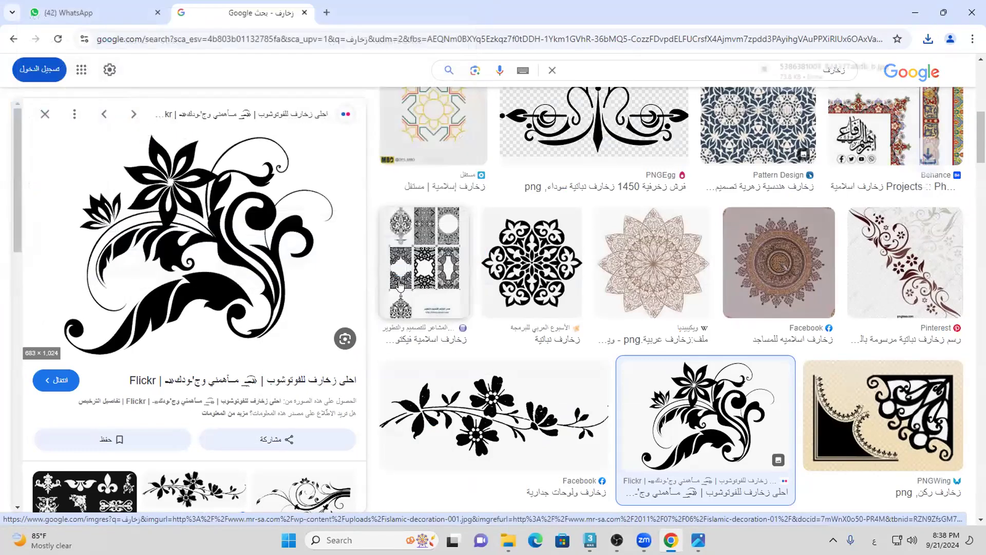
Show the desktop and open the Windows app launcher
{"action": "key", "text": "super+d"}
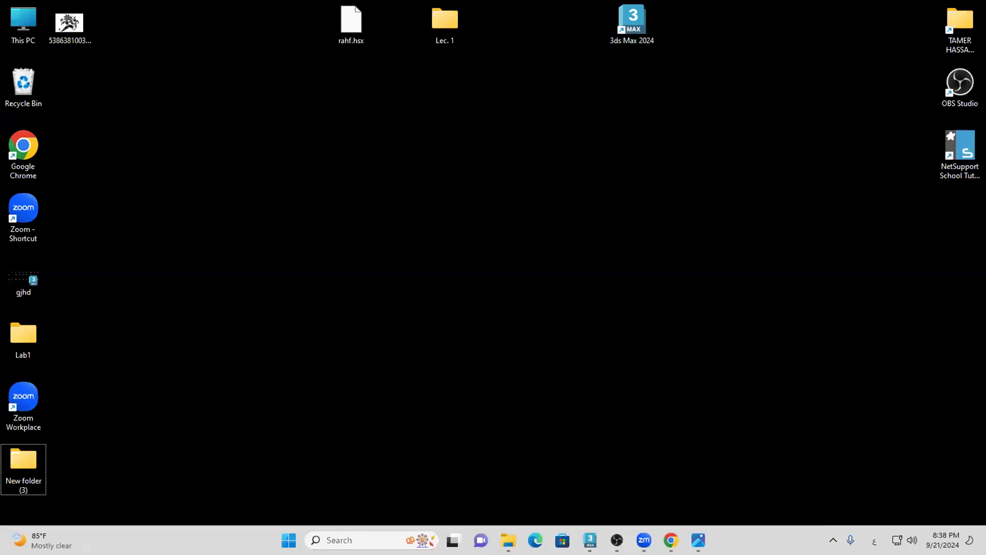
{"action": "left_click", "coordinate": [288, 539]}
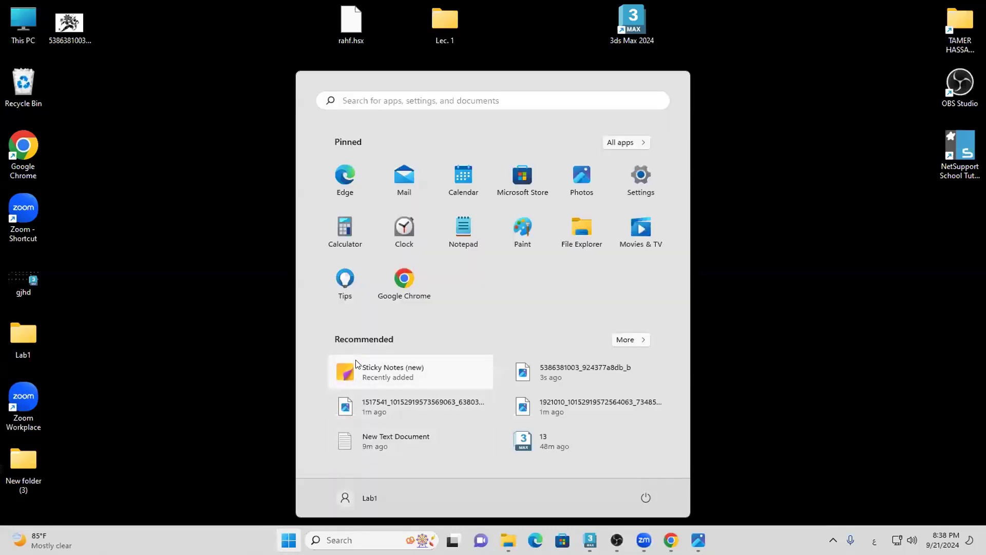
{"action": "type", "text": "هم آوا"}
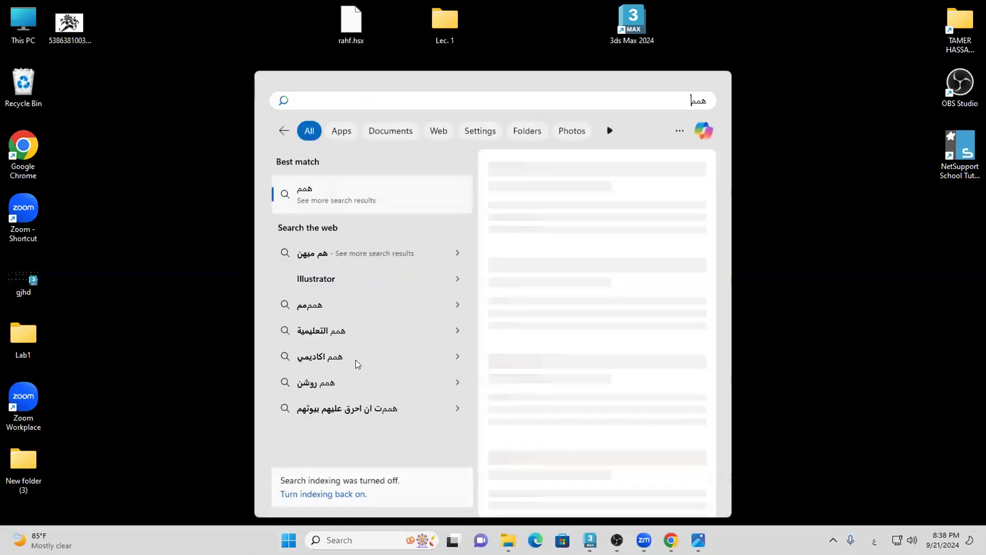
{"action": "key", "text": "BackSpace"}
{"action": "key", "text": "BackSpace"}
{"action": "key", "text": "BackSpace"}
{"action": "key", "text": "BackSpace"}
{"action": "key", "text": "BackSpace"}
{"action": "key", "text": "BackSpace"}
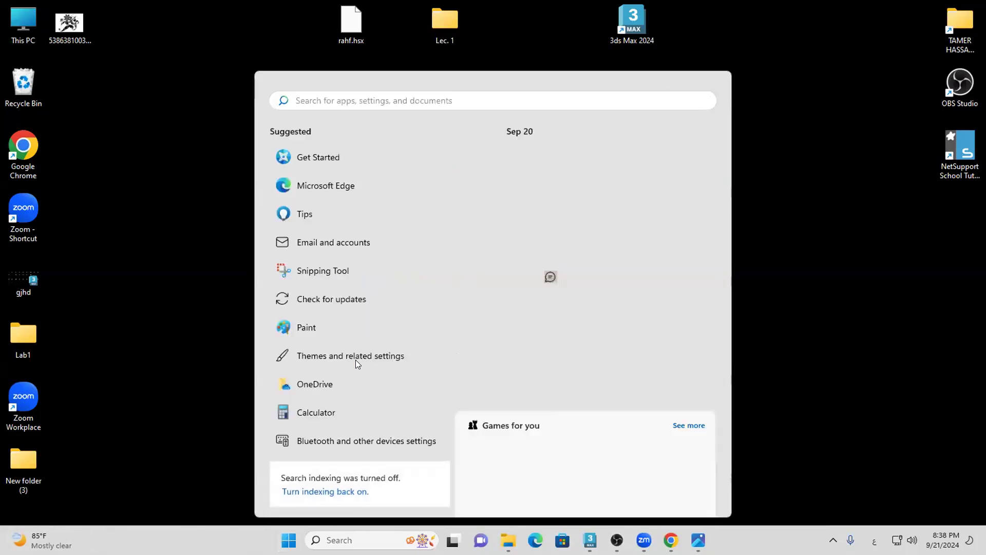
Search the installed programs for "ill" in English and launch Adobe Illustrator 2023
{"action": "key", "text": "alt+shift"}
{"action": "type", "text": "ill"}
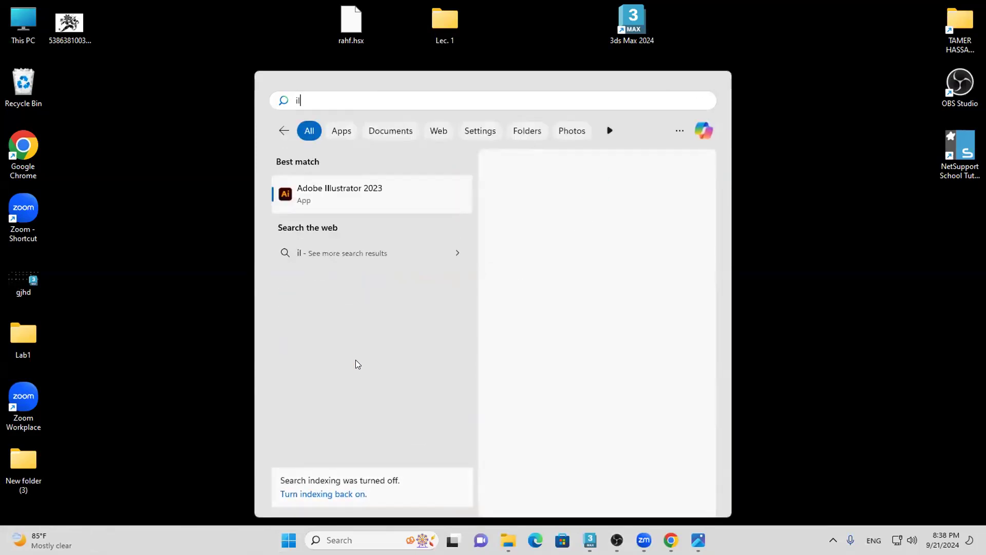
{"action": "left_click", "coordinate": [350, 188]}
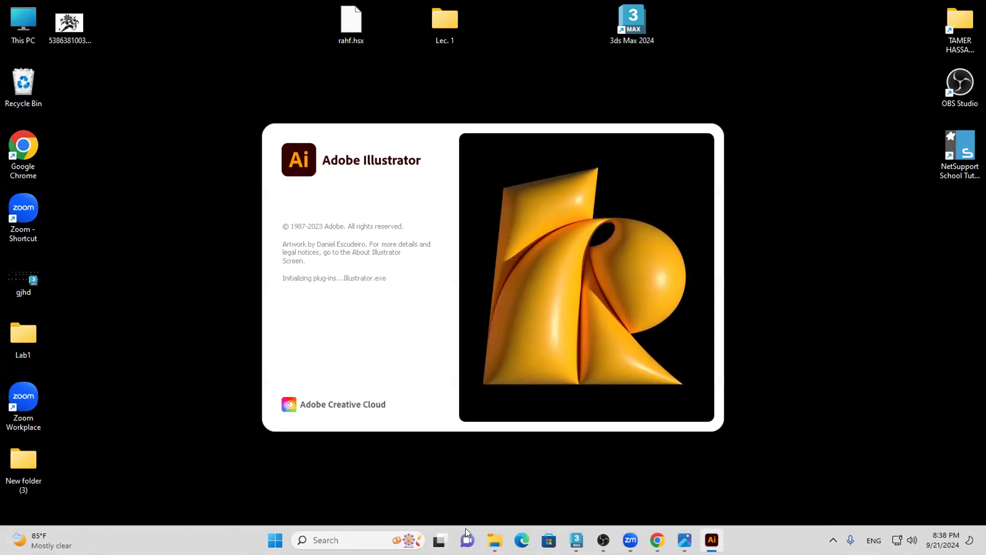
Move the saved ornament image to a clear spot on the desktop and create a new blank Illustrator document
{"action": "left_click_drag", "start_coordinate": [70, 22], "coordinate": [163, 277]}
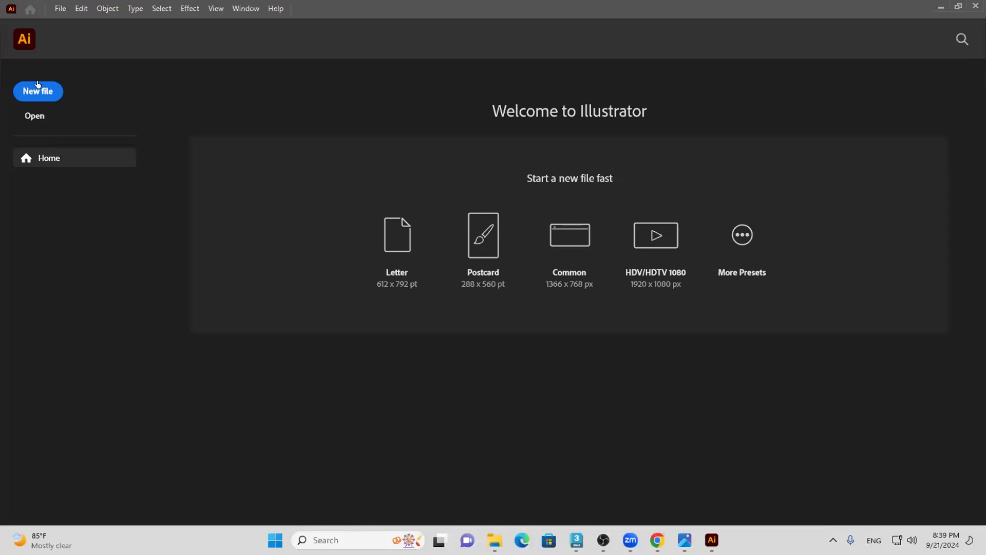
{"action": "left_click", "coordinate": [463, 9]}
{"action": "left_click", "coordinate": [36, 81]}
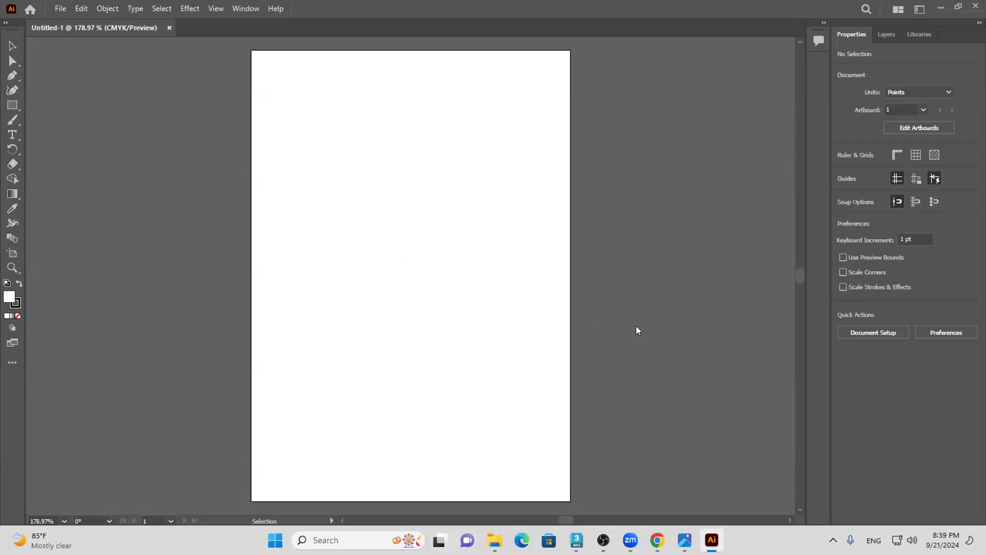
Reposition the ornament image file on the desktop and return to the blank Illustrator document
{"action": "key", "text": "super+d"}
{"action": "left_click_drag", "start_coordinate": [220, 278], "coordinate": [258, 213]}
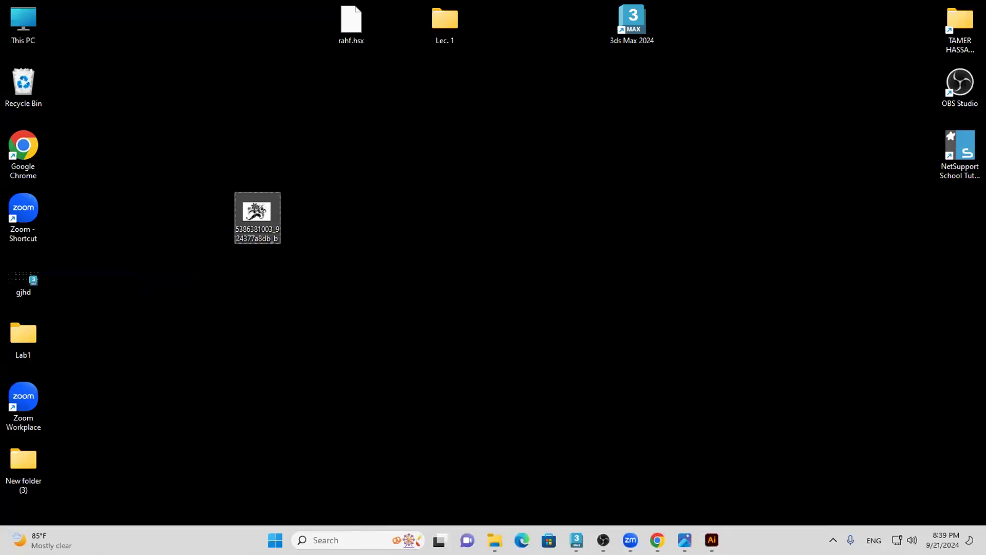
{"action": "key", "text": "super+d"}
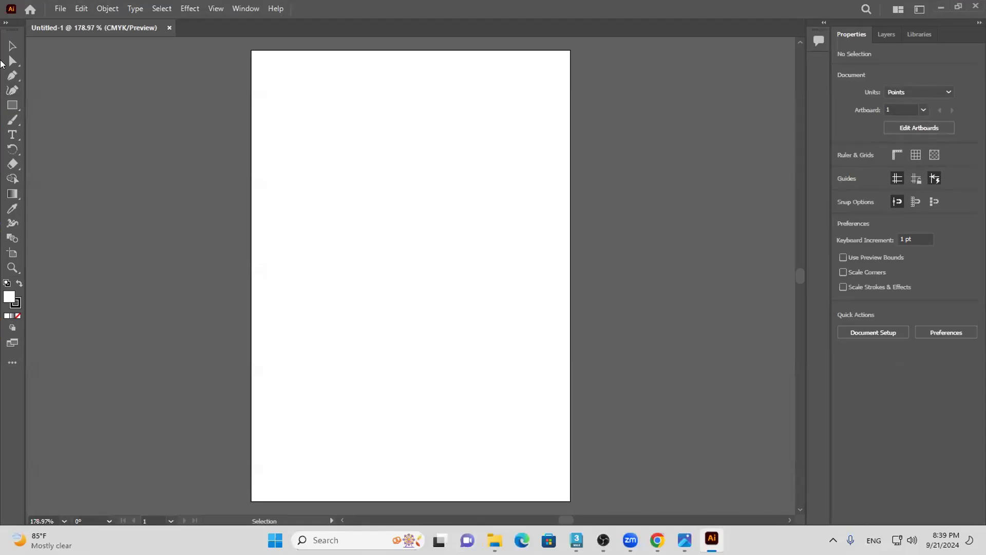
{"action": "left_click", "coordinate": [52, 8]}
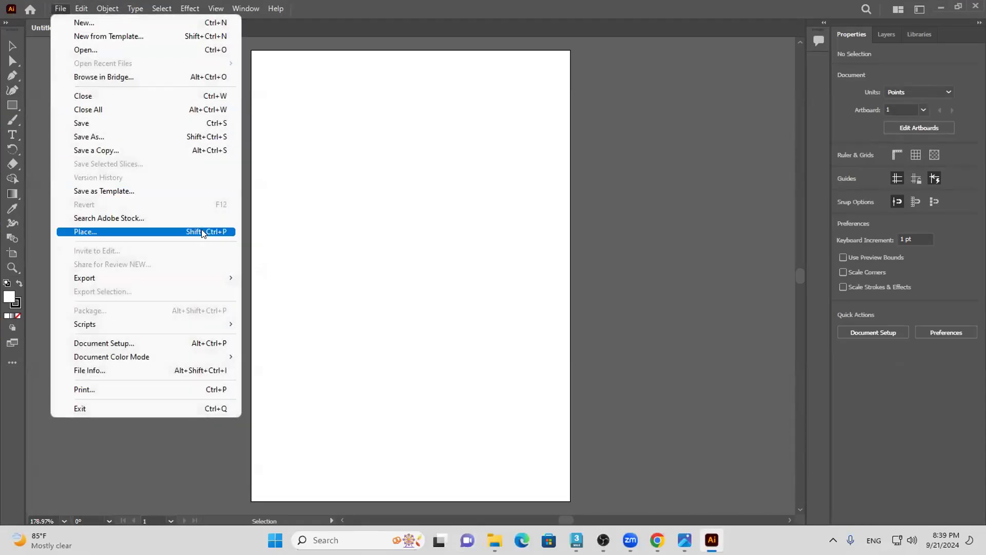
{"action": "left_click", "coordinate": [202, 231]}
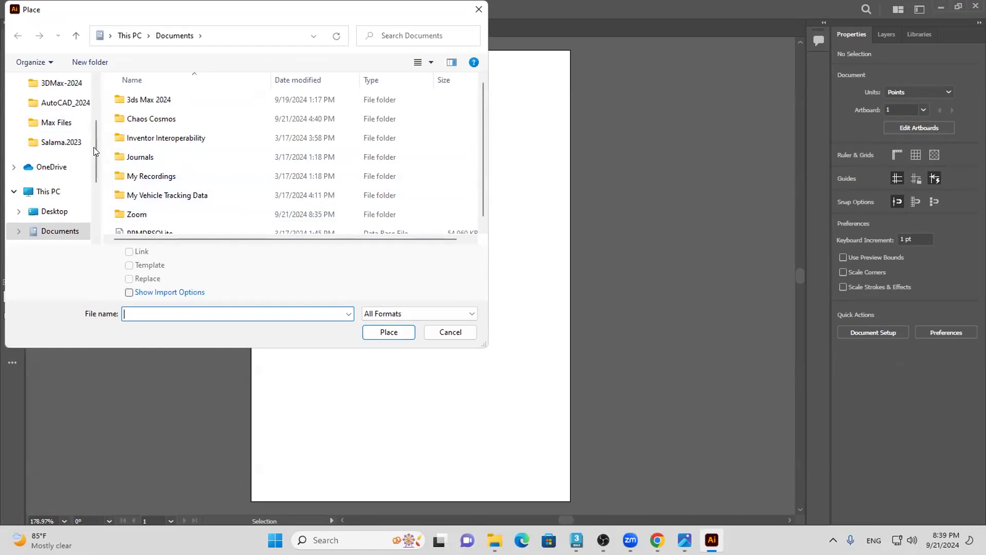
{"action": "scroll", "coordinate": [95, 145], "scroll_direction": "up", "scroll_amount": 5}
{"action": "left_click", "coordinate": [55, 107]}
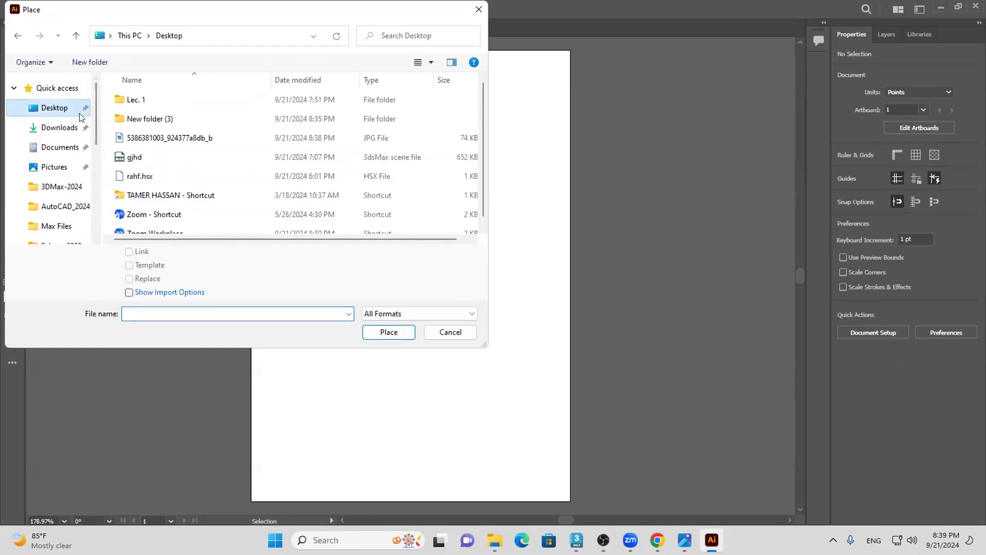
{"action": "scroll", "coordinate": [194, 170], "scroll_direction": "down", "scroll_amount": 1}
{"action": "left_click", "coordinate": [154, 130]}
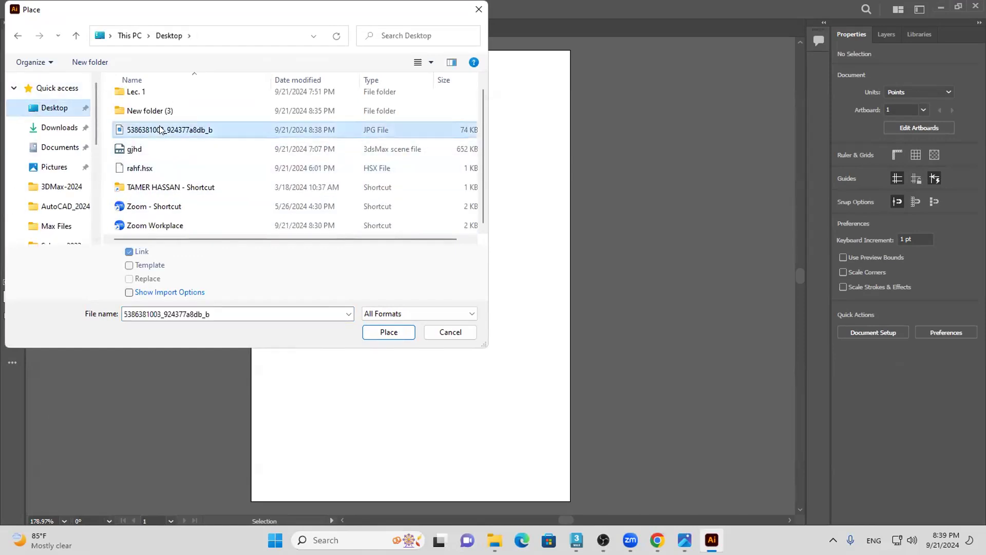
{"action": "double_click", "coordinate": [153, 129]}
{"action": "left_click_drag", "start_coordinate": [280, 111], "coordinate": [521, 374]}
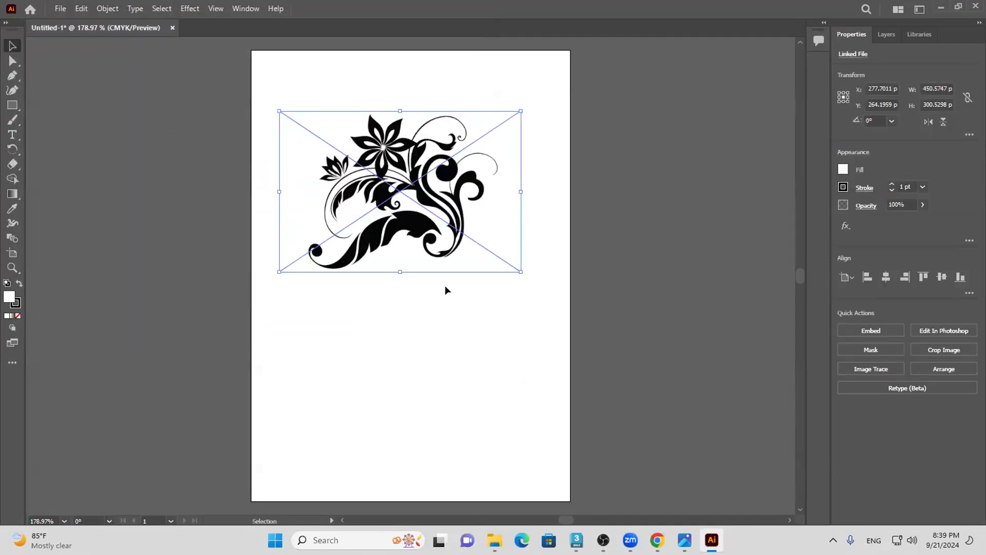
{"action": "left_click_drag", "start_coordinate": [419, 234], "coordinate": [417, 274]}
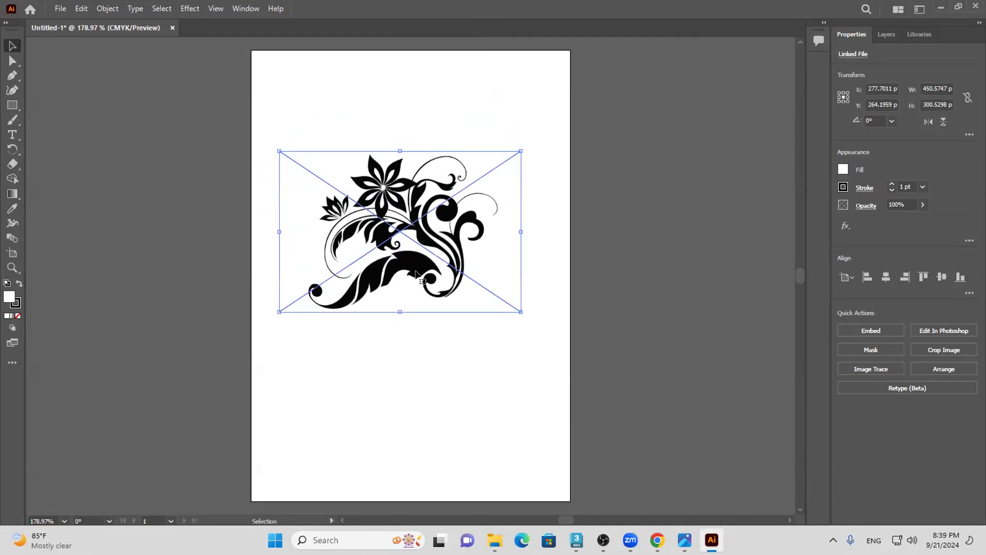
Show the Control bar and apply Image Trace with the default preset to the placed ornament
{"action": "left_click", "coordinate": [248, 8]}
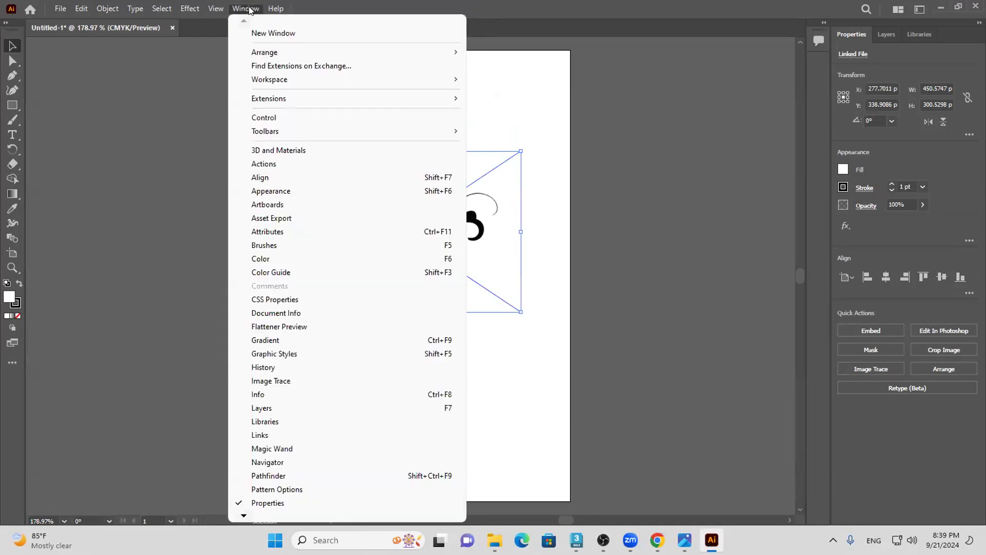
{"action": "left_click", "coordinate": [290, 116]}
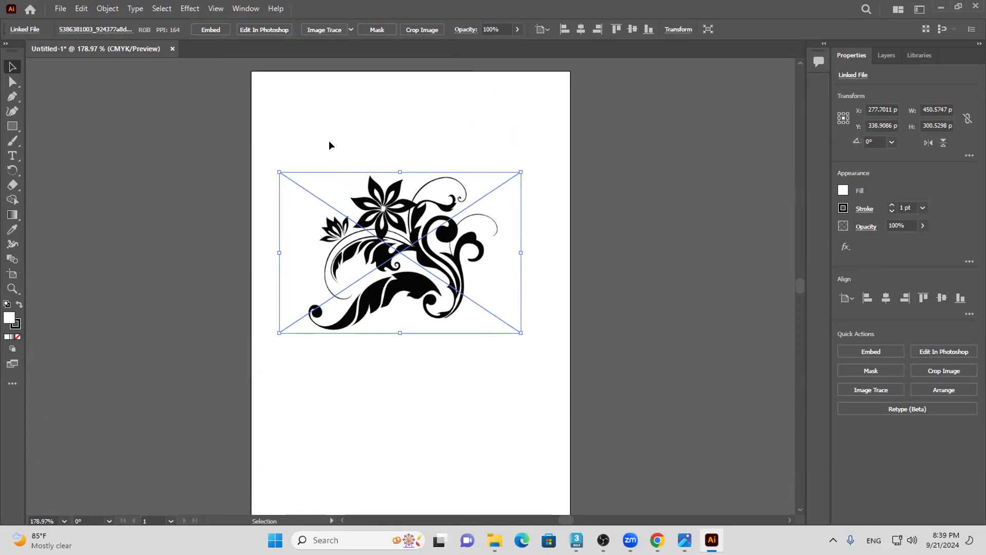
{"action": "left_click", "coordinate": [313, 29]}
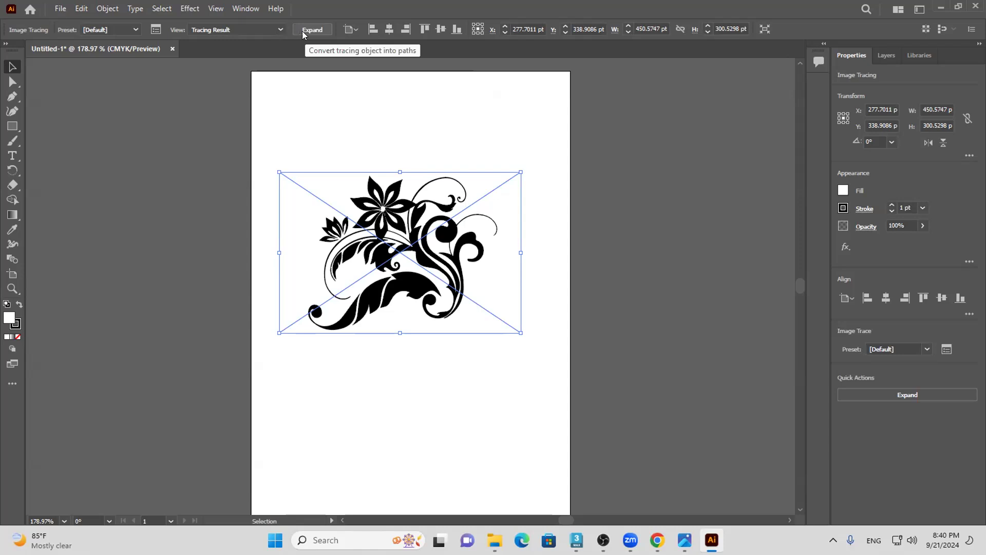
Expand the traced ornament into paths, then ungroup the result and clear the selection
{"action": "left_click", "coordinate": [302, 31]}
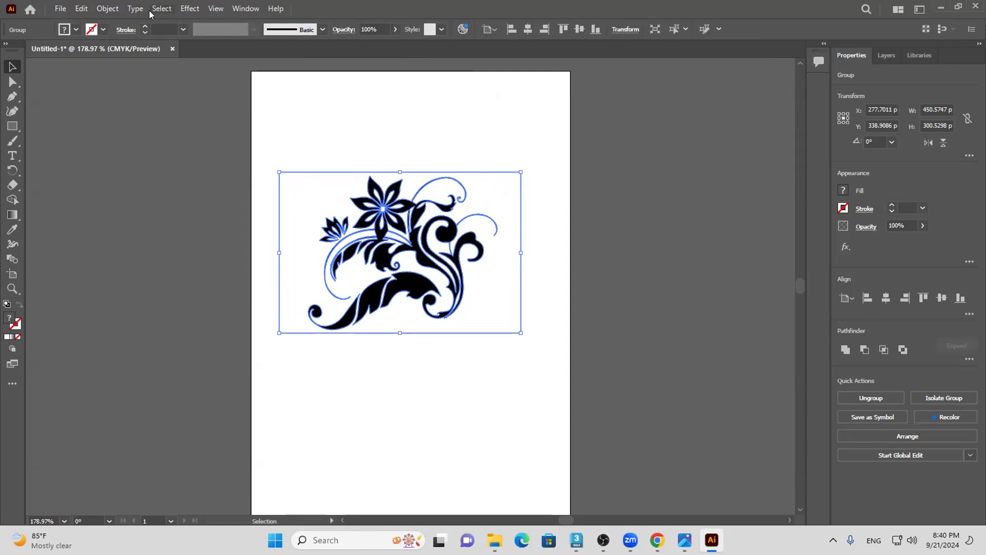
{"action": "left_click", "coordinate": [109, 10]}
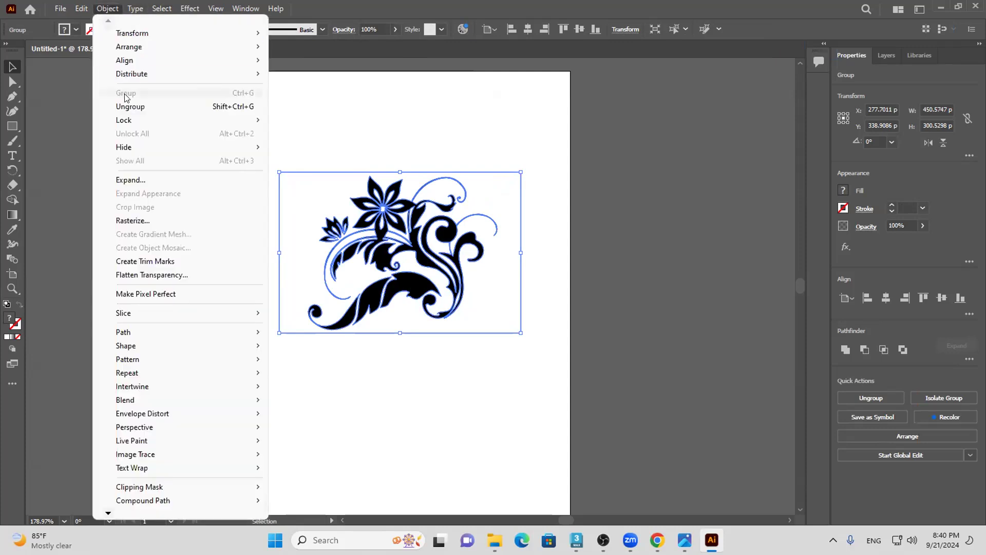
{"action": "left_click", "coordinate": [129, 106]}
{"action": "left_click", "coordinate": [410, 359]}
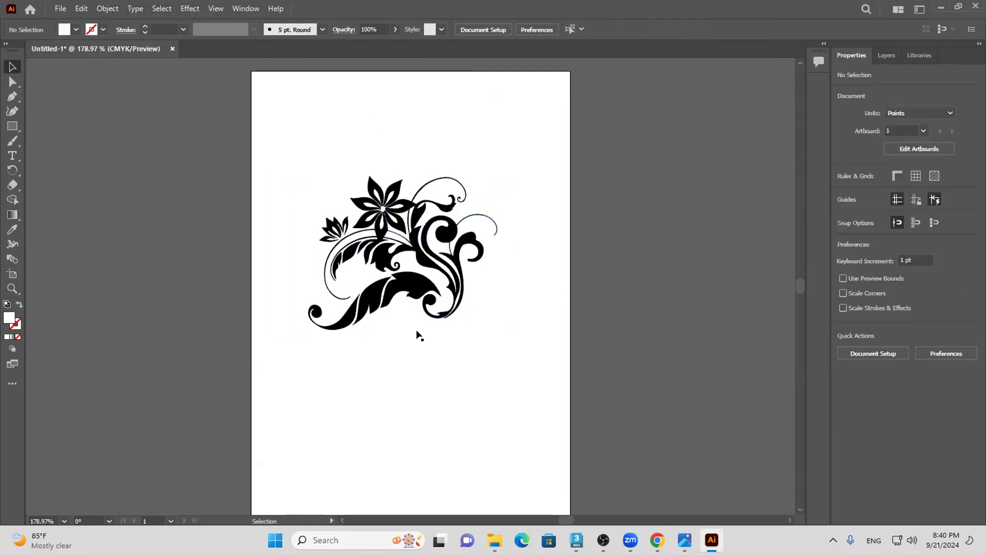
Pull two leaf pieces out of the ornament, the smaller one above it and the large one off the artboard's left side
{"action": "left_click_drag", "start_coordinate": [411, 286], "coordinate": [487, 408]}
{"action": "left_click_drag", "start_coordinate": [366, 280], "coordinate": [311, 115]}
{"action": "left_click_drag", "start_coordinate": [468, 373], "coordinate": [168, 293]}
Delete all artwork on the artboard and move the large leaf back onto it, centred at about X 298, Y 247 pt
{"action": "left_click_drag", "start_coordinate": [262, 81], "coordinate": [563, 390]}
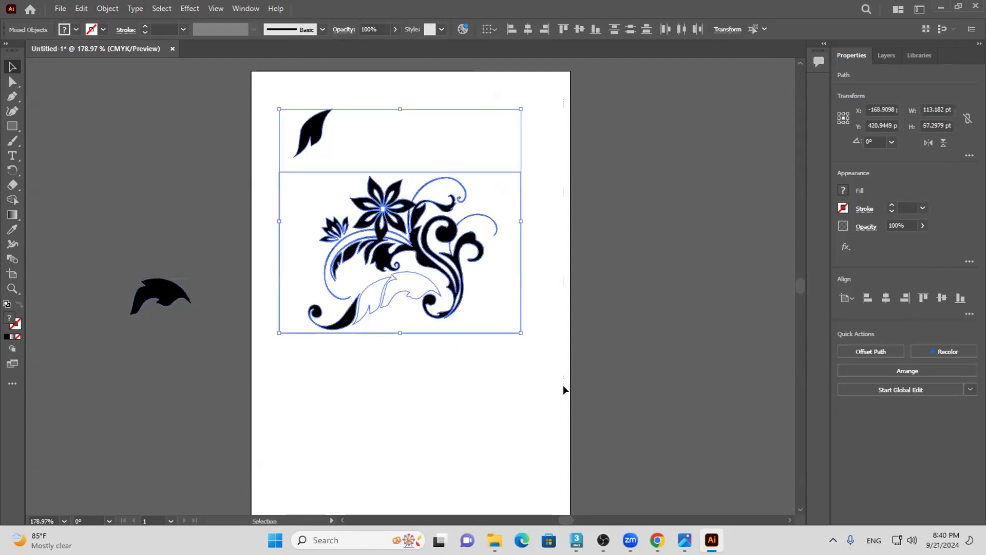
{"action": "key", "text": "Delete"}
{"action": "left_click_drag", "start_coordinate": [178, 272], "coordinate": [429, 185]}
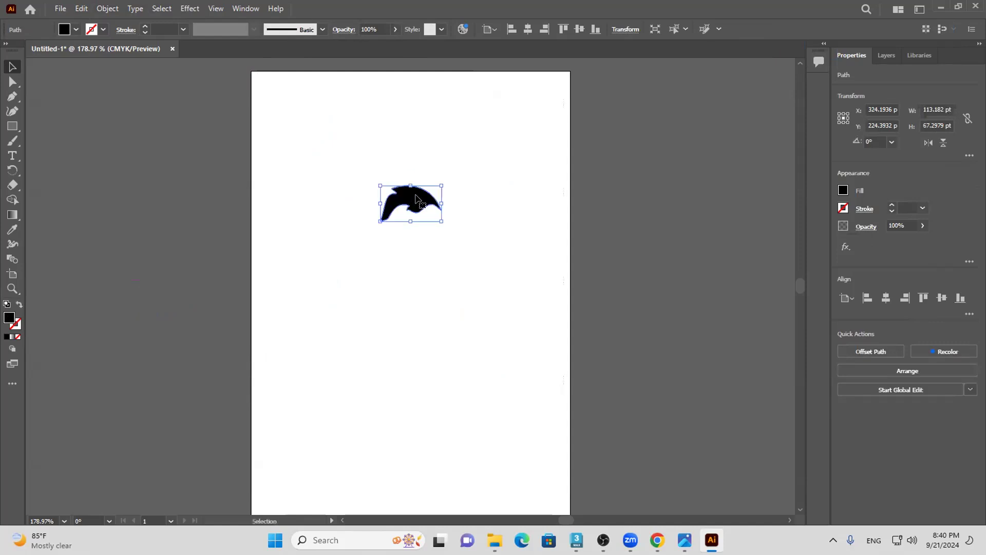
Export the leaf artwork to the Desktop as Untitled-1 in DXF format for AutoCAD 2018, and select the exported file there
{"action": "left_click", "coordinate": [60, 9]}
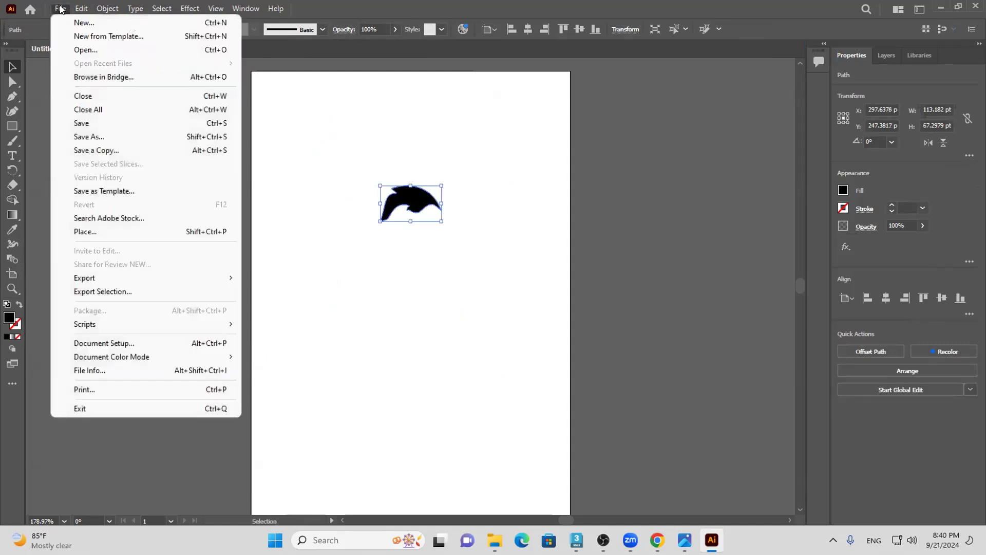
{"action": "mouse_move", "coordinate": [220, 284]}
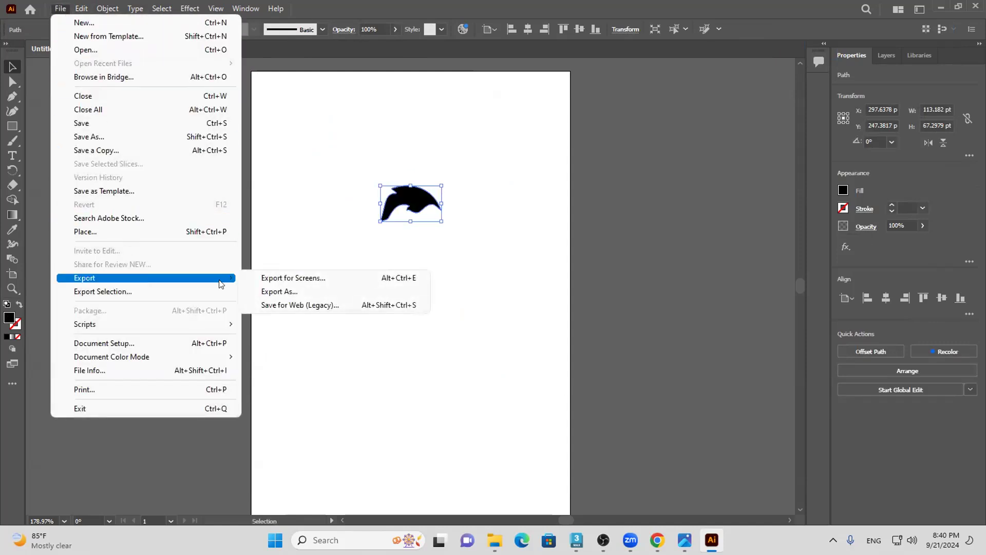
{"action": "left_click", "coordinate": [323, 289]}
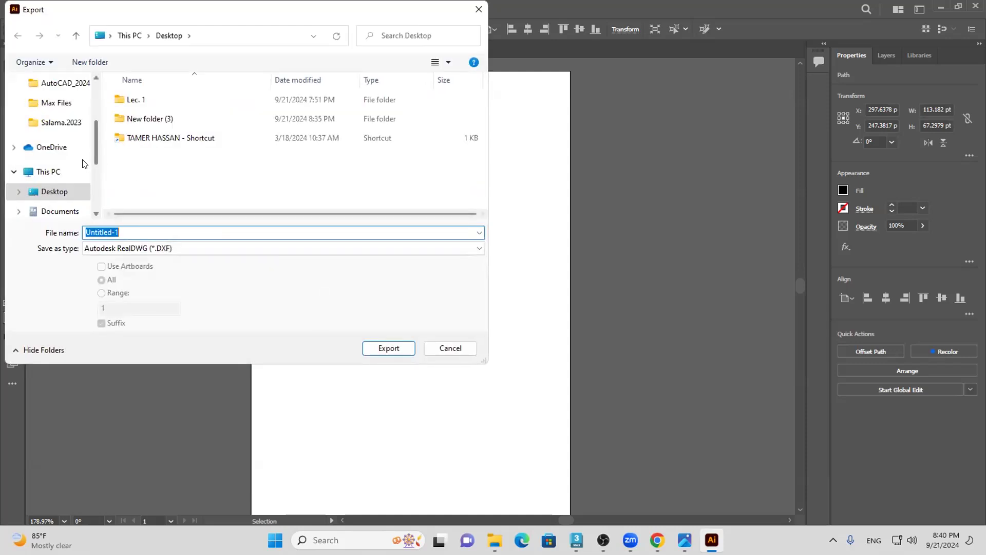
{"action": "left_click", "coordinate": [148, 248]}
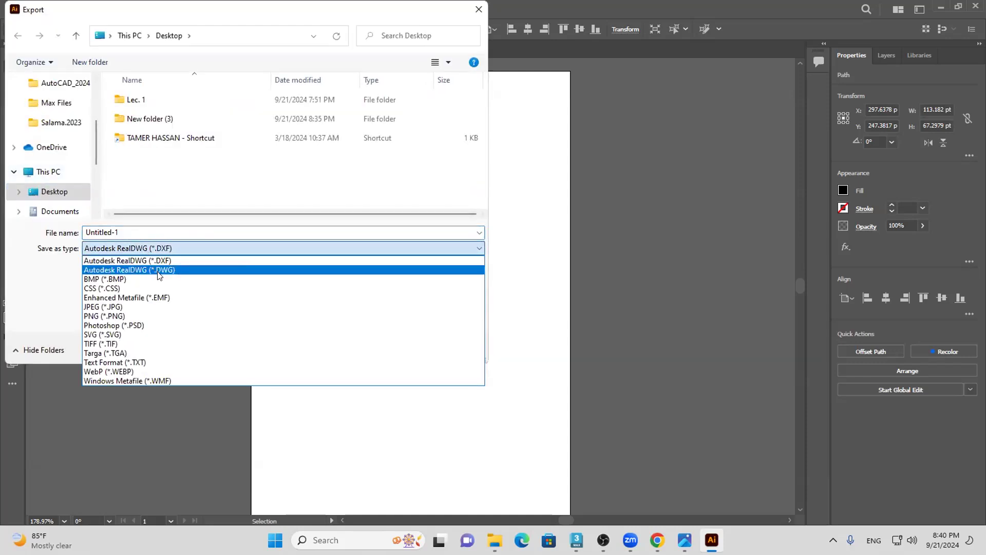
{"action": "left_click", "coordinate": [159, 271]}
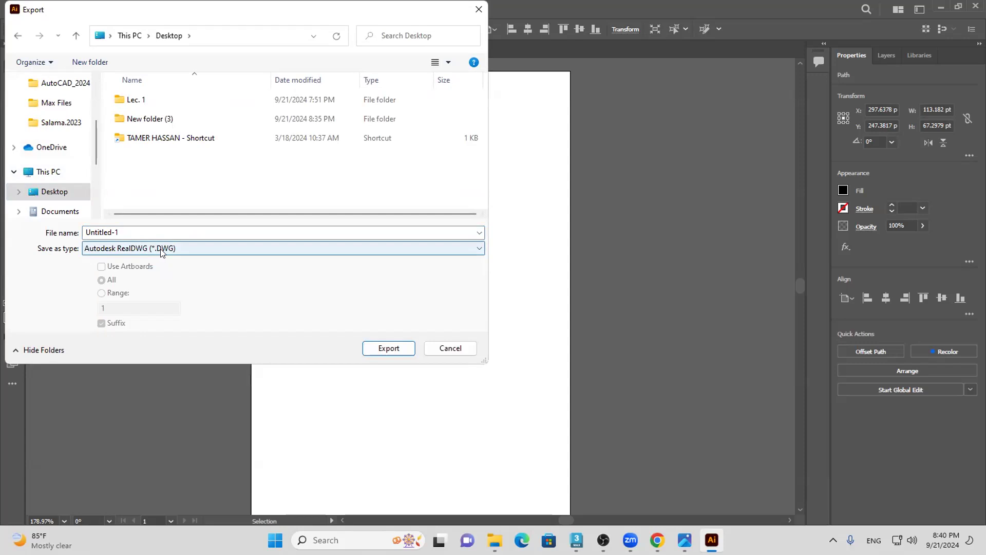
{"action": "left_click", "coordinate": [161, 251]}
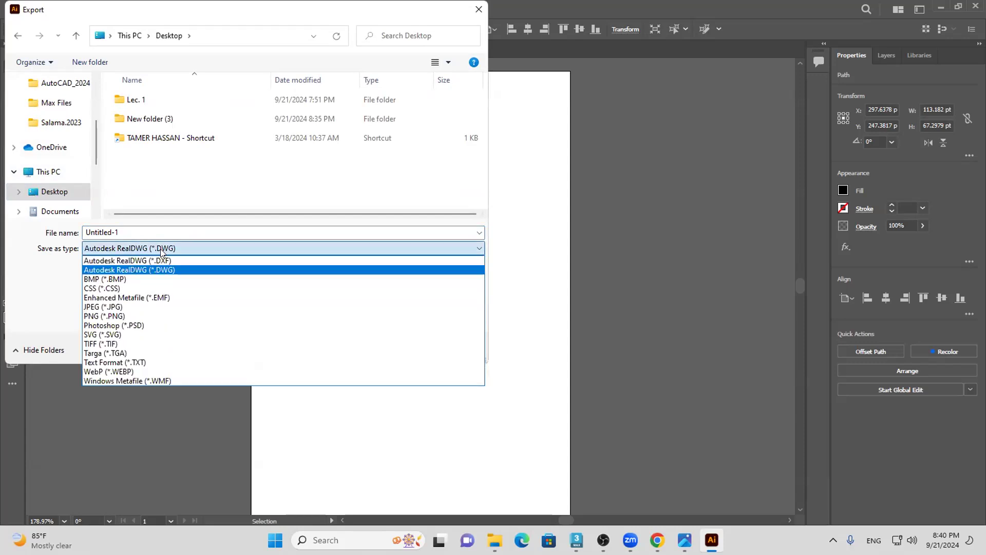
{"action": "left_click", "coordinate": [169, 260]}
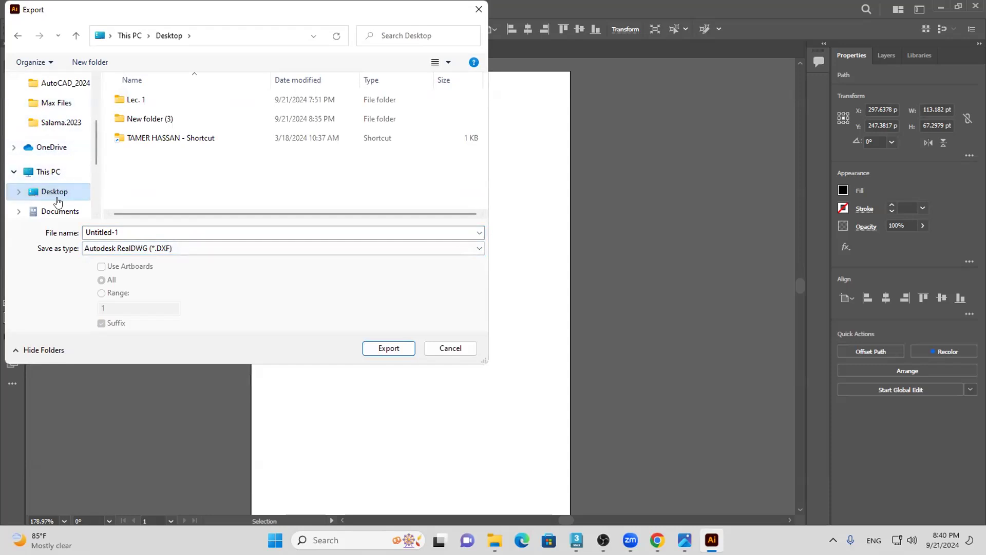
{"action": "left_click", "coordinate": [387, 348]}
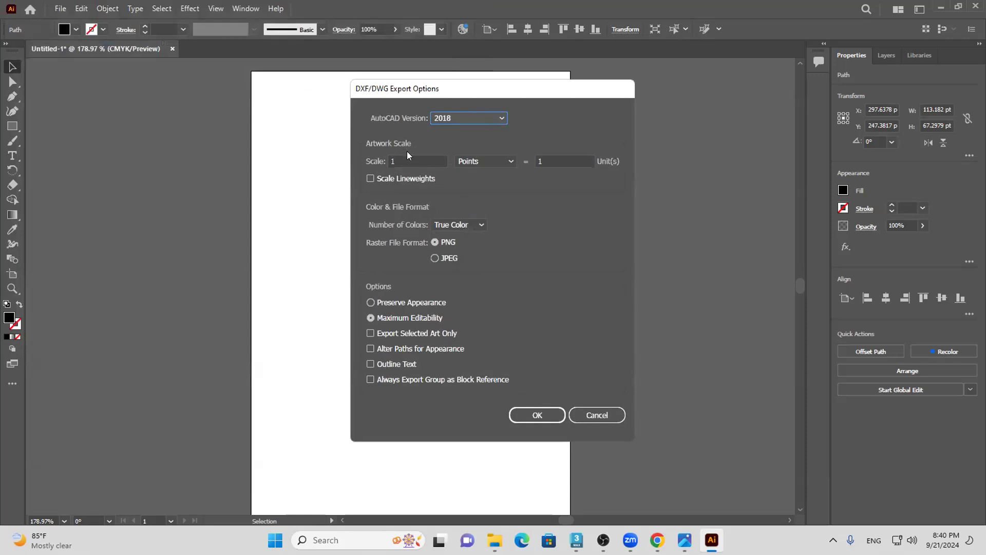
{"action": "left_click", "coordinate": [545, 416]}
{"action": "left_click", "coordinate": [238, 315]}
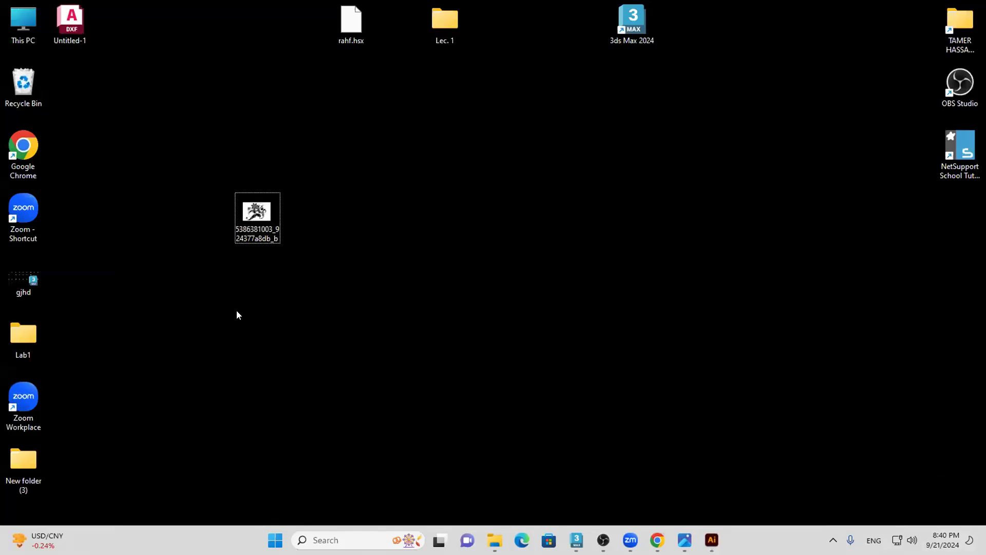
{"action": "left_click", "coordinate": [64, 31]}
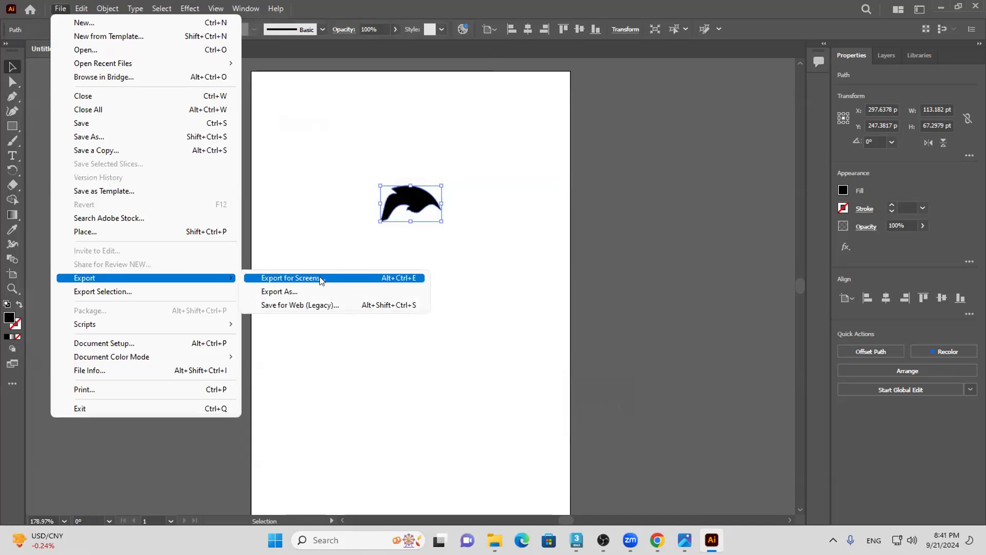
Export the leaf artwork to the Desktop again as Untitled-1 in DWG format, with AutoCAD version 2018 and Maximum Editability
{"action": "left_click", "coordinate": [326, 292]}
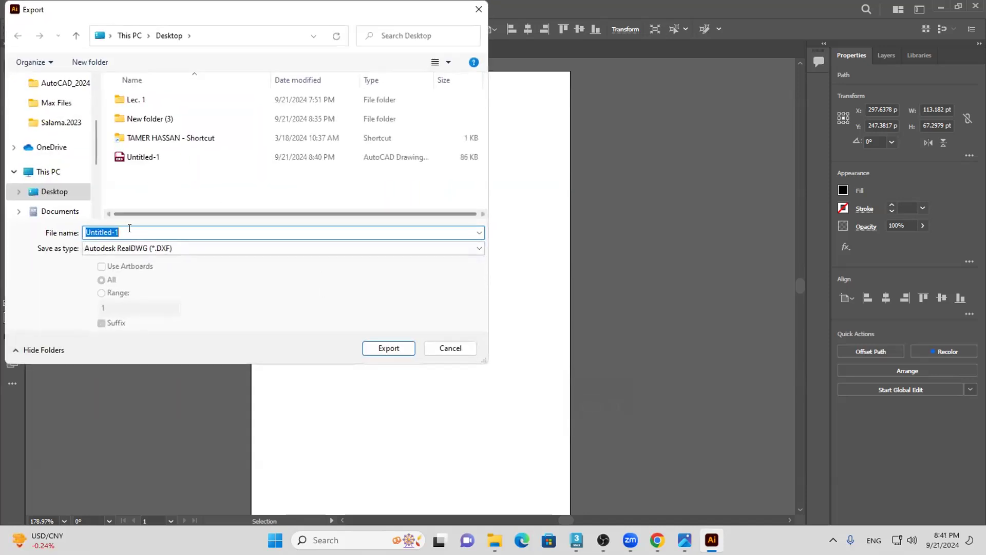
{"action": "left_click", "coordinate": [136, 246]}
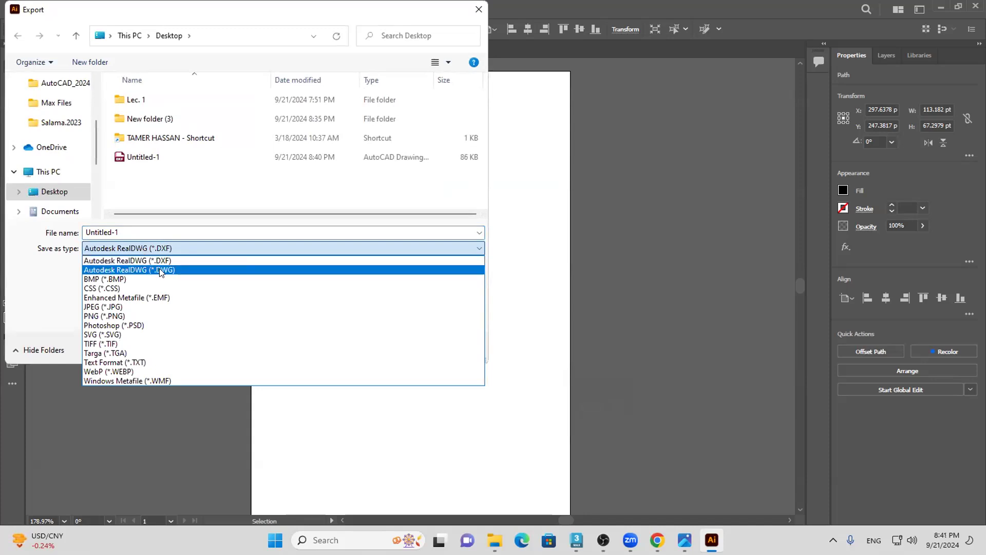
{"action": "left_click", "coordinate": [150, 270]}
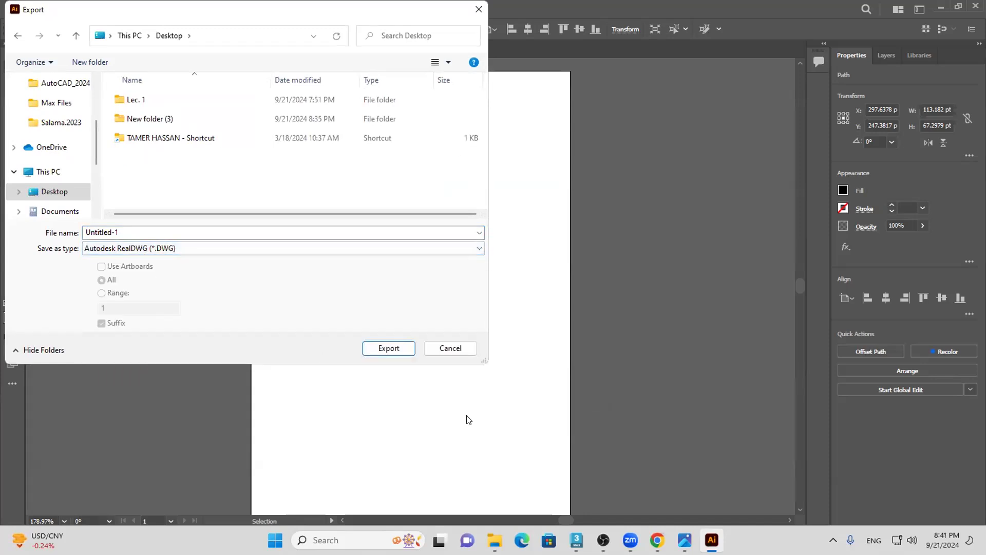
{"action": "left_click", "coordinate": [395, 353]}
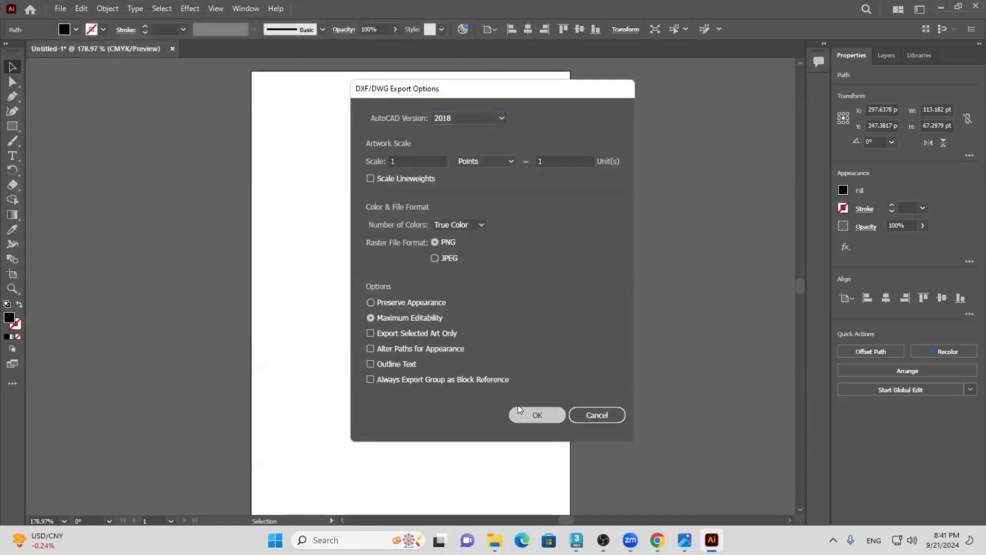
{"action": "left_click", "coordinate": [531, 412]}
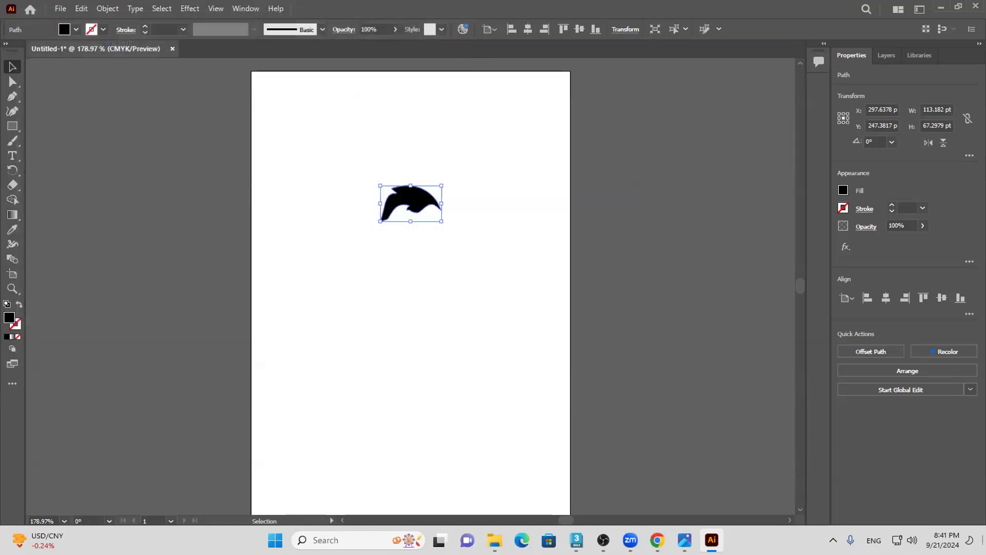
Switch to 3ds Max and import the Untitled-1 DWG file from the desktop into the Perspective viewport
{"action": "key", "text": "super+d"}
{"action": "left_click_drag", "start_coordinate": [91, 117], "coordinate": [233, 327]}
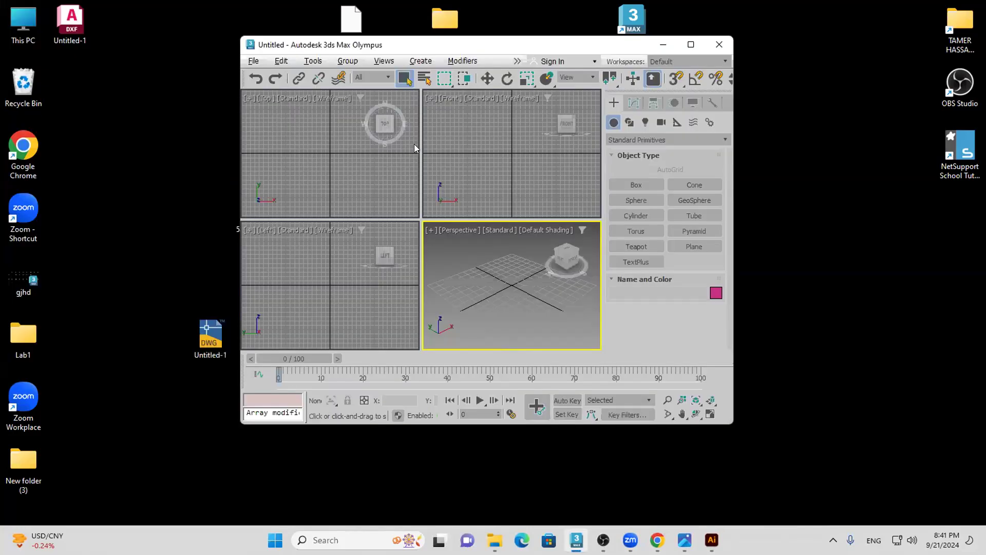
{"action": "left_click_drag", "start_coordinate": [213, 331], "coordinate": [500, 276]}
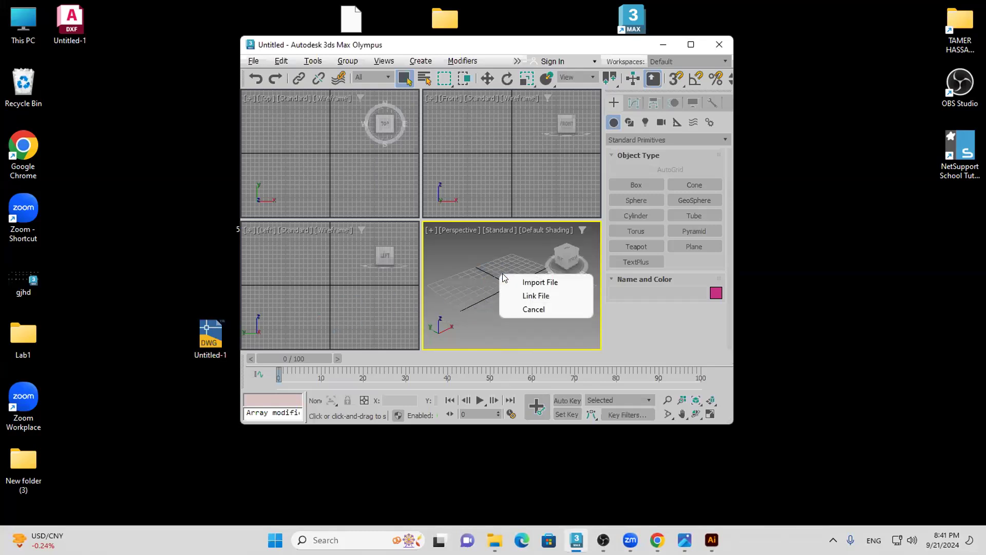
{"action": "left_click", "coordinate": [529, 283]}
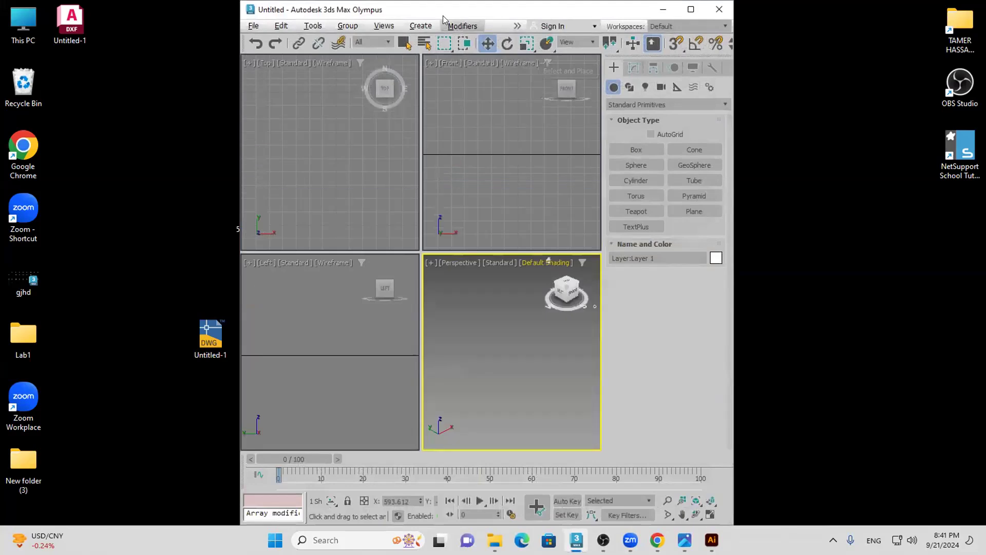
Maximize the 3ds Max window and fit the imported leaf outline in all four viewports
{"action": "left_click", "coordinate": [710, 415]}
{"action": "left_click", "coordinate": [710, 415]}
{"action": "left_click", "coordinate": [710, 413]}
{"action": "left_click", "coordinate": [711, 413]}
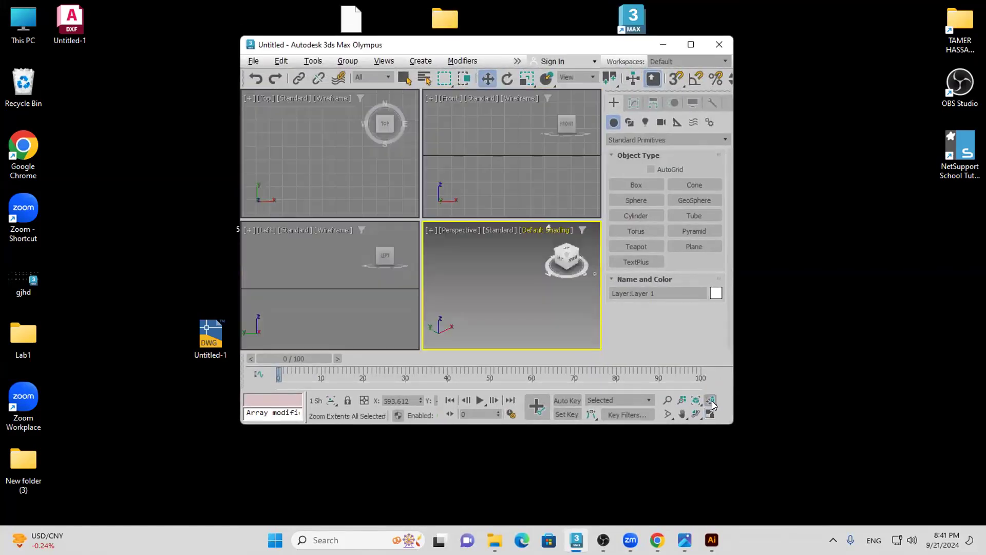
{"action": "left_click", "coordinate": [710, 400]}
{"action": "double_click", "coordinate": [526, 44]}
{"action": "scroll", "coordinate": [559, 341], "scroll_direction": "down", "scroll_amount": 4}
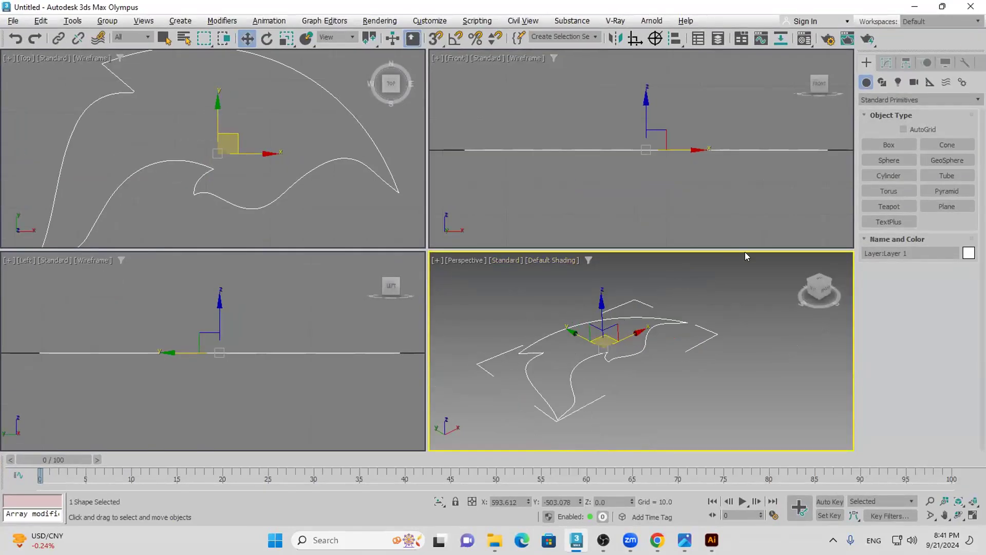
Convert the imported leaf spline to an Editable Poly
{"action": "left_click", "coordinate": [886, 62]}
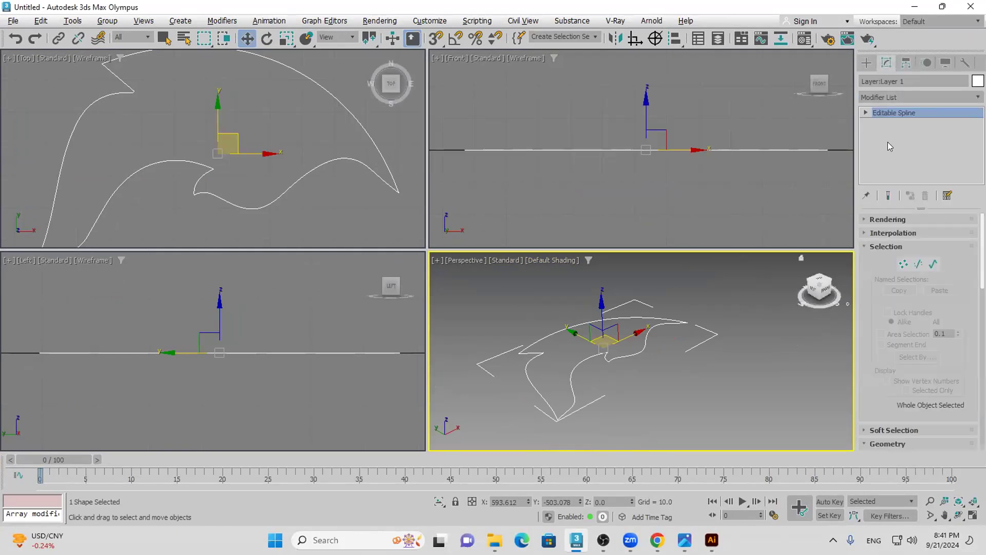
{"action": "left_click", "coordinate": [908, 97]}
{"action": "left_click", "coordinate": [613, 337]}
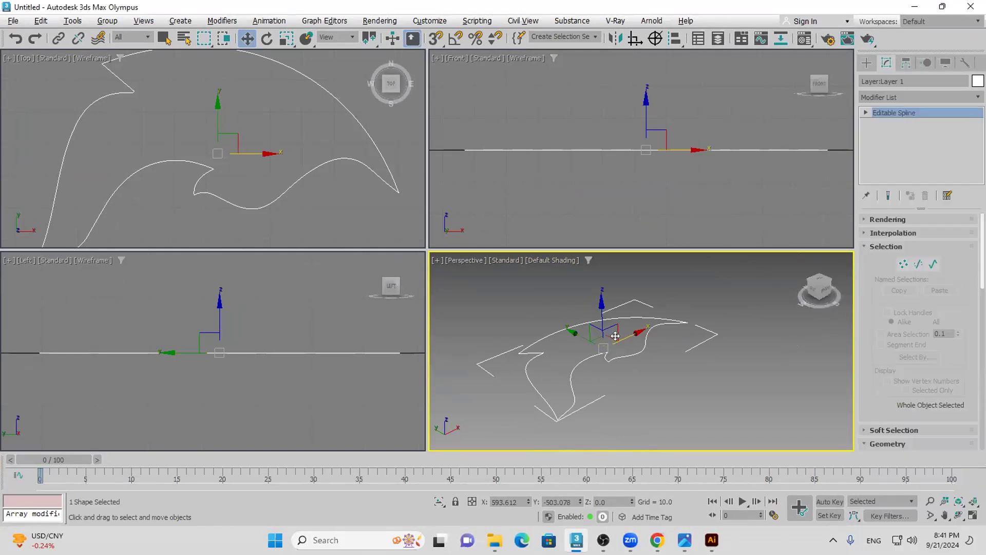
{"action": "right_click", "coordinate": [614, 336]}
{"action": "mouse_move", "coordinate": [664, 497]}
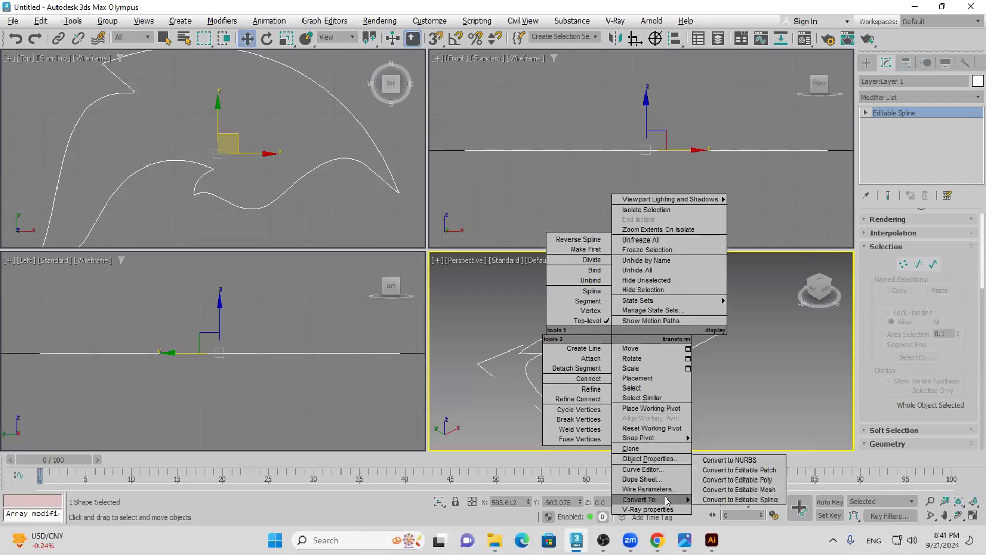
{"action": "left_click", "coordinate": [766, 479]}
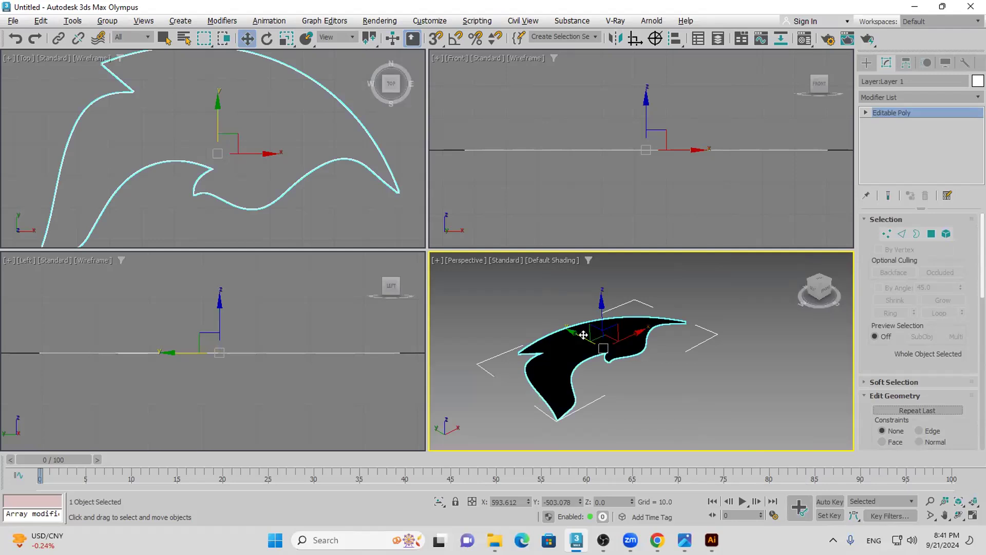
Assign the beige material from the second Material Editor slot to the leaf and close the editor
{"action": "left_click", "coordinate": [804, 39]}
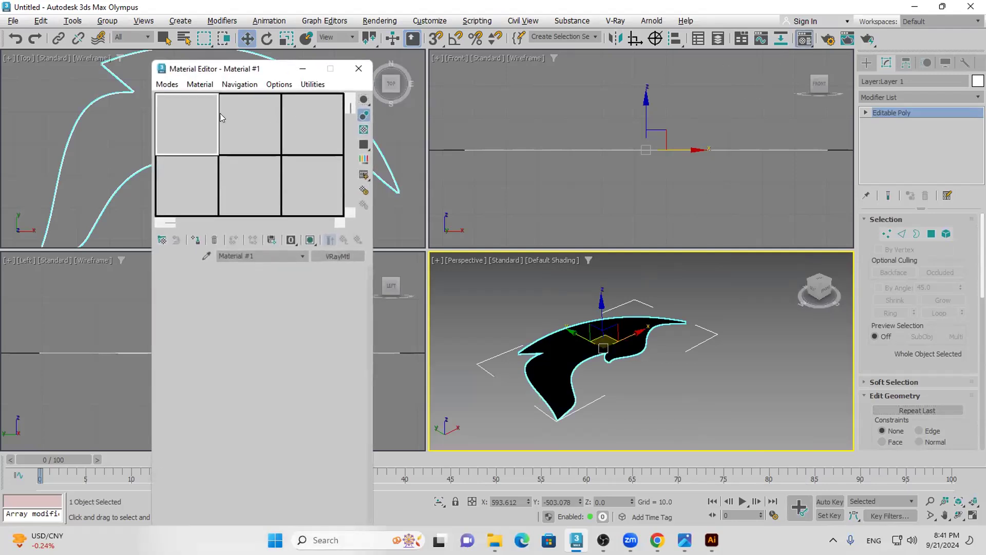
{"action": "left_click_drag", "start_coordinate": [223, 122], "coordinate": [553, 346]}
{"action": "left_click", "coordinate": [358, 68]}
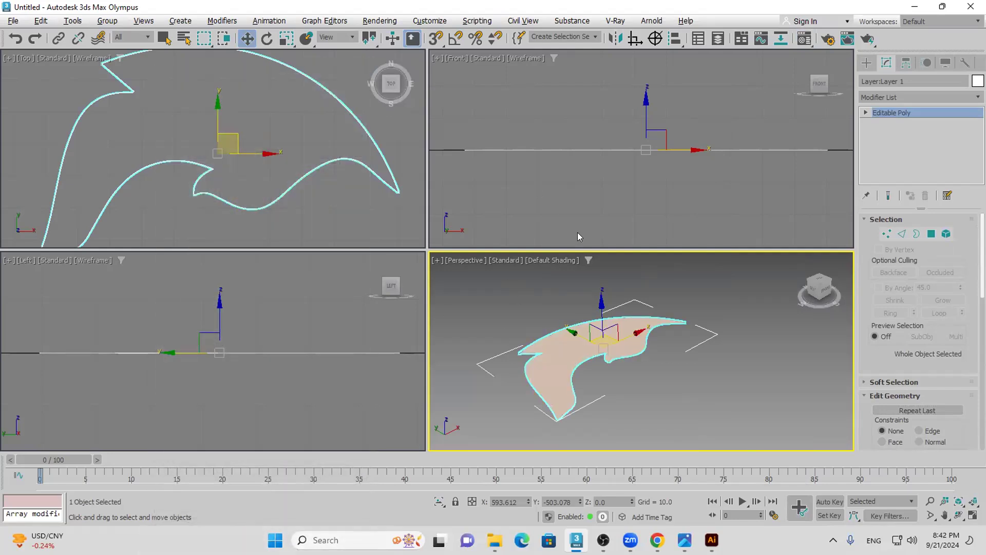
Extrude the leaf's single polygon upward into a thick solid and orbit the Perspective view to show its sides
{"action": "left_click", "coordinate": [866, 113]}
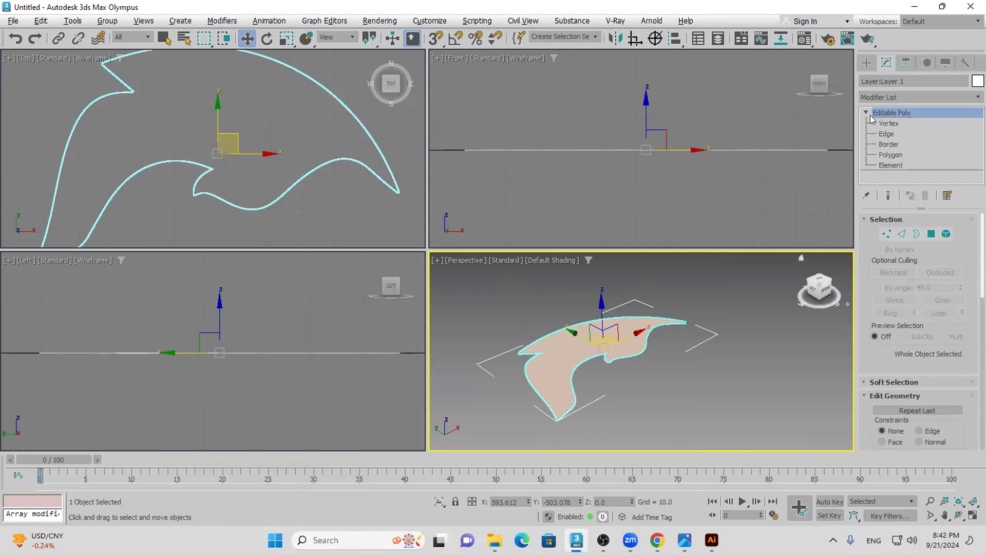
{"action": "left_click", "coordinate": [890, 154]}
{"action": "left_click", "coordinate": [590, 328]}
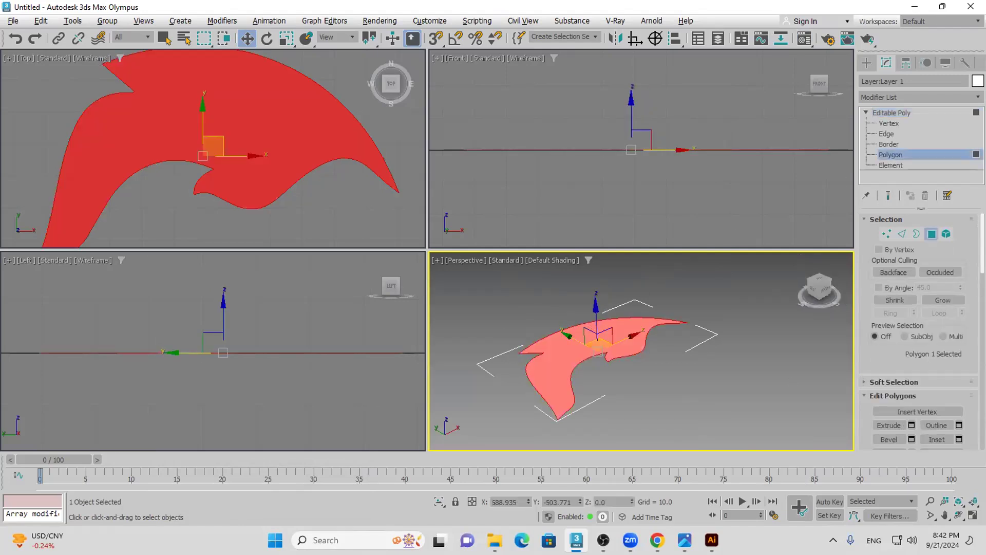
{"action": "left_click", "coordinate": [890, 420]}
{"action": "left_click_drag", "start_coordinate": [621, 334], "coordinate": [635, 258]}
{"action": "left_click", "coordinate": [959, 515]}
{"action": "left_click_drag", "start_coordinate": [621, 322], "coordinate": [590, 342]}
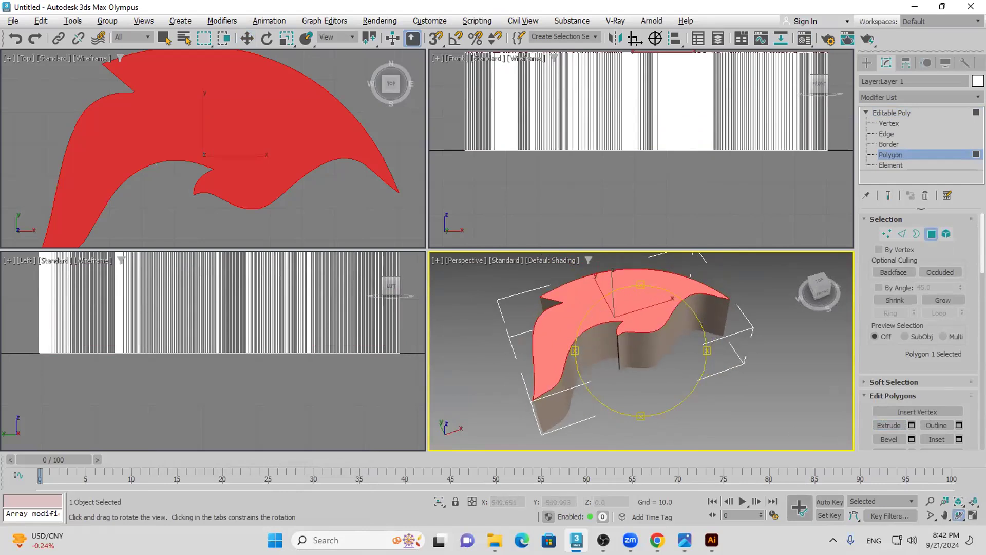
Close Illustrator and start a new empty 3ds Max scene without saving the changes
{"action": "left_click", "coordinate": [711, 539]}
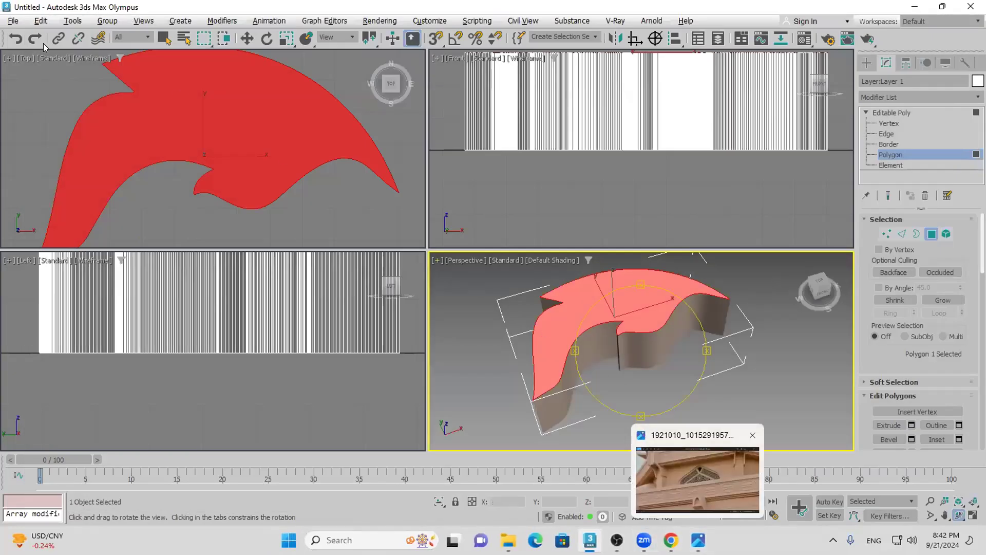
{"action": "left_click", "coordinate": [13, 21]}
{"action": "mouse_move", "coordinate": [31, 34]}
{"action": "left_click", "coordinate": [175, 34]}
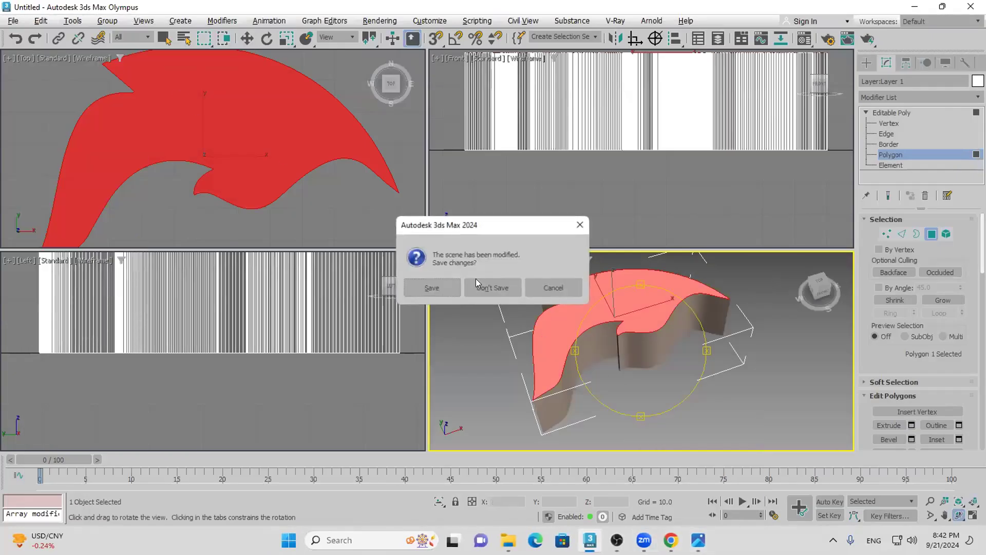
{"action": "left_click", "coordinate": [494, 280]}
{"action": "left_click", "coordinate": [454, 280]}
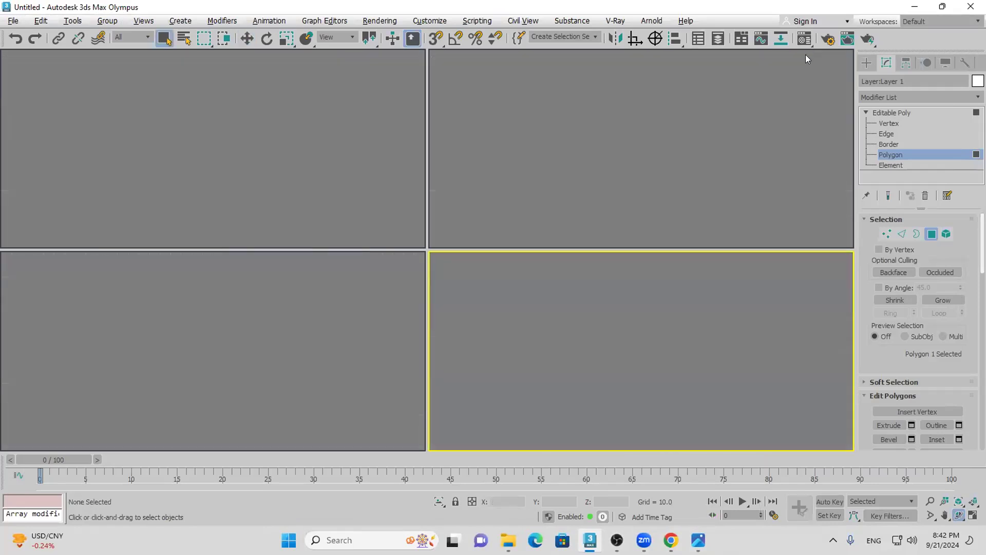
Open the Material Editor and select the beige sample, Material #2
{"action": "left_click", "coordinate": [804, 40]}
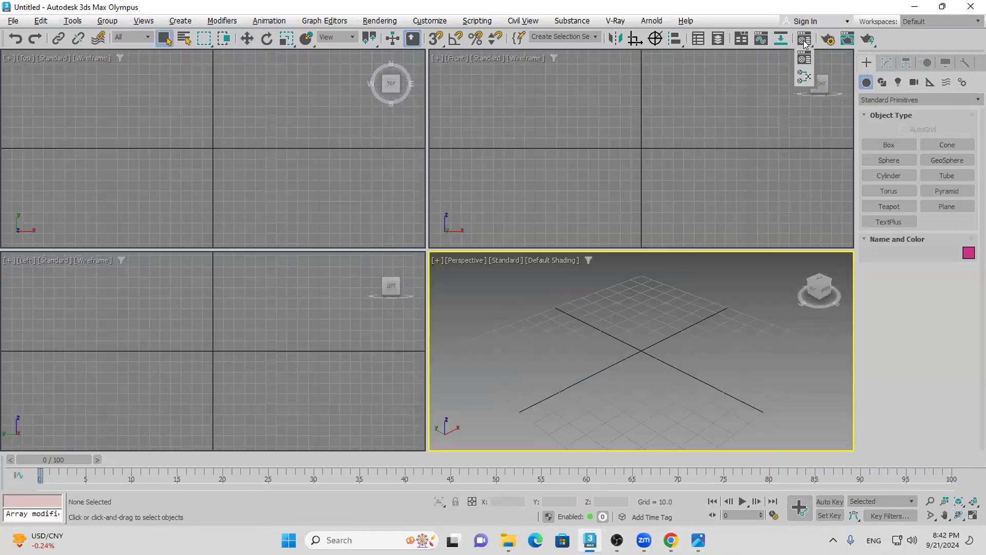
{"action": "left_click", "coordinate": [804, 44]}
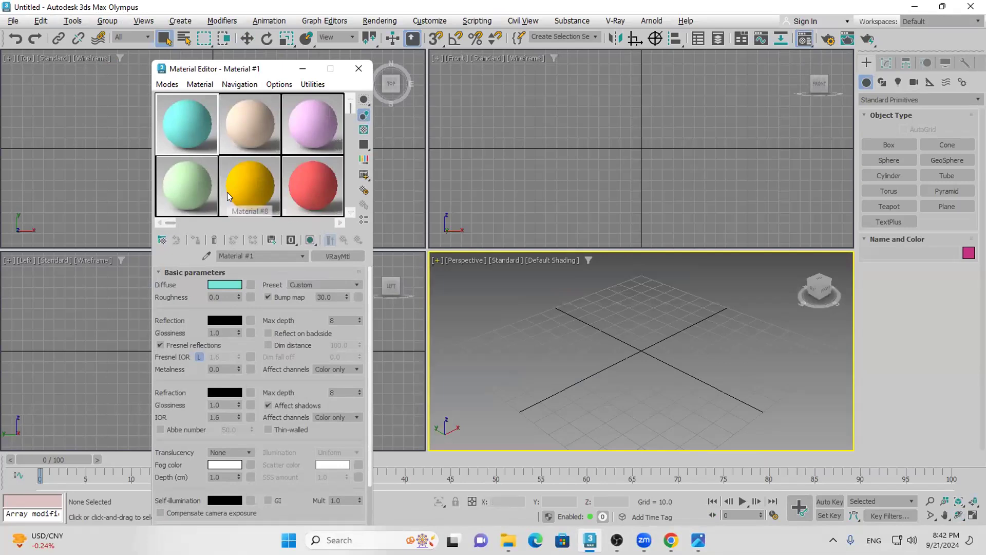
{"action": "left_click", "coordinate": [256, 183]}
{"action": "left_click", "coordinate": [252, 130]}
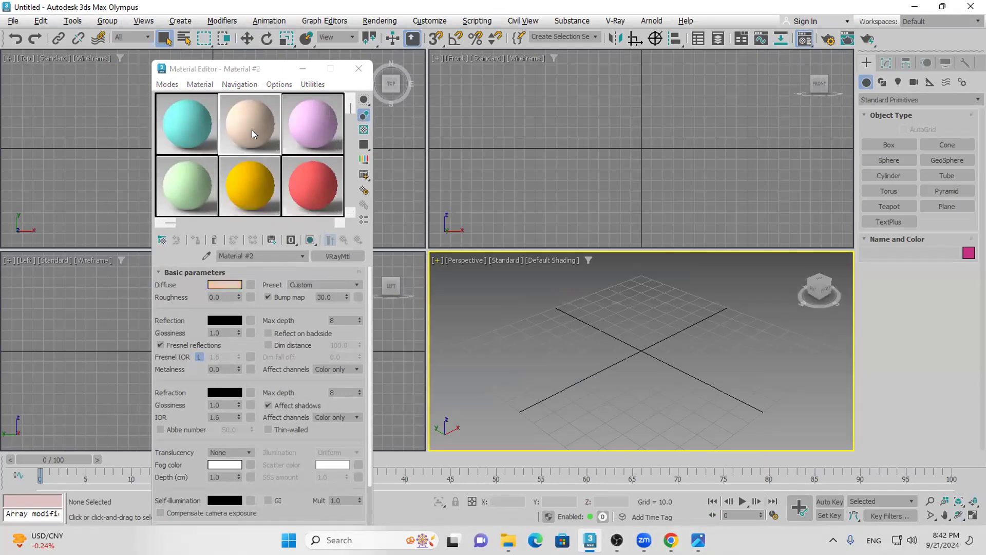
Open a magnified preview of Material #2, place it beside the Material Editor, and enlarge it
{"action": "double_click", "coordinate": [251, 130]}
{"action": "left_click_drag", "start_coordinate": [162, 72], "coordinate": [507, 46]}
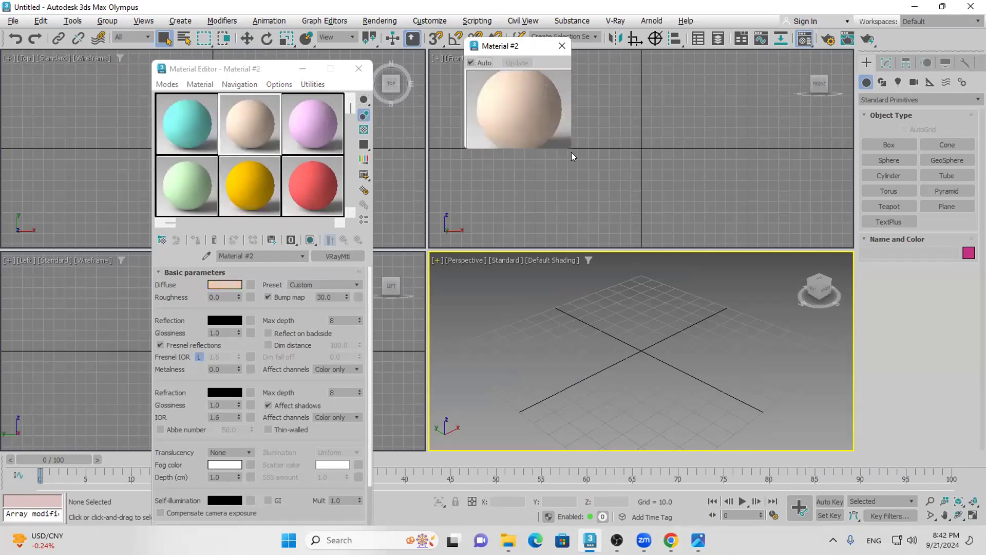
{"action": "left_click_drag", "start_coordinate": [567, 146], "coordinate": [849, 427]}
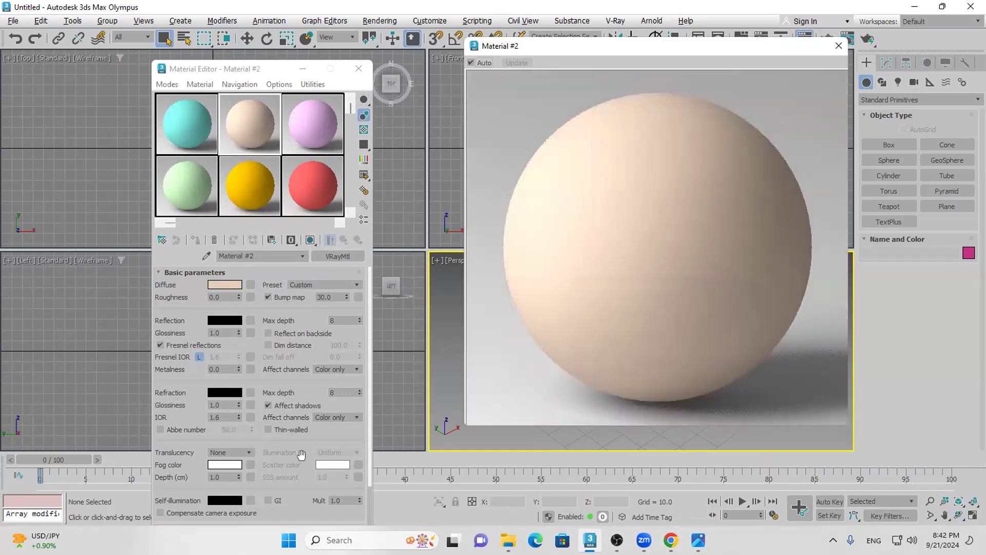
{"action": "scroll", "coordinate": [300, 457], "scroll_direction": "down", "scroll_amount": 5}
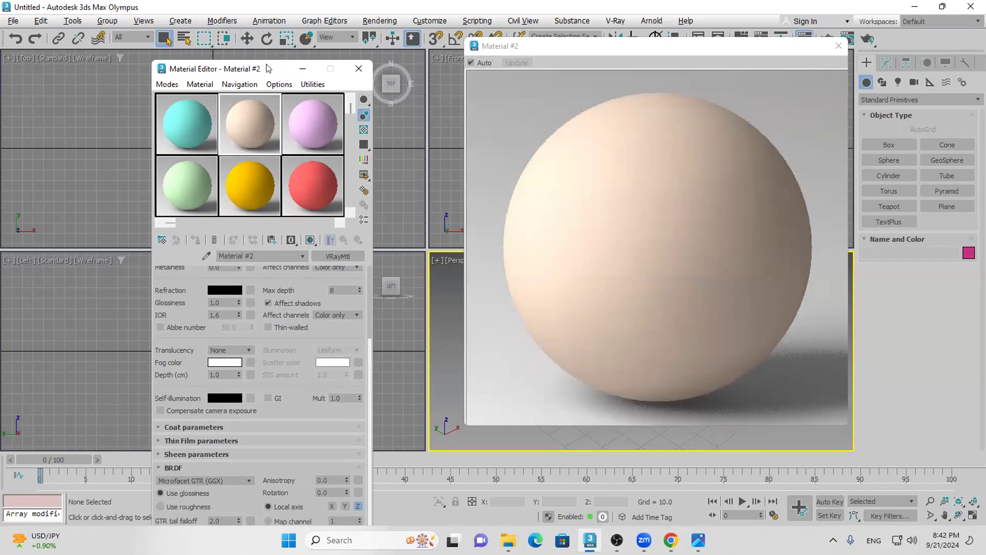
{"action": "left_click_drag", "start_coordinate": [265, 58], "coordinate": [226, 40]}
{"action": "scroll", "coordinate": [268, 386], "scroll_direction": "down", "scroll_amount": 5}
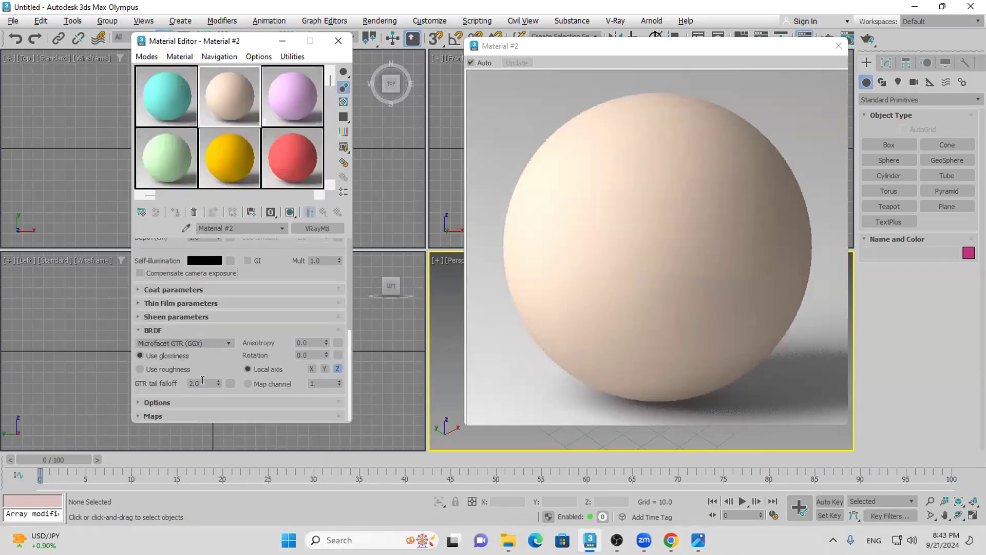
{"action": "left_click", "coordinate": [213, 416]}
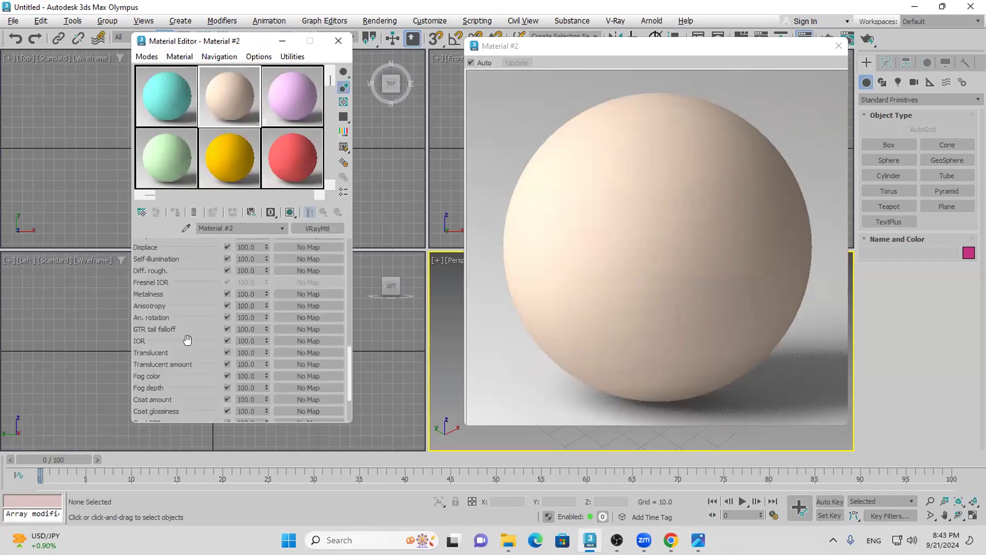
{"action": "left_click_drag", "start_coordinate": [191, 315], "coordinate": [198, 398]}
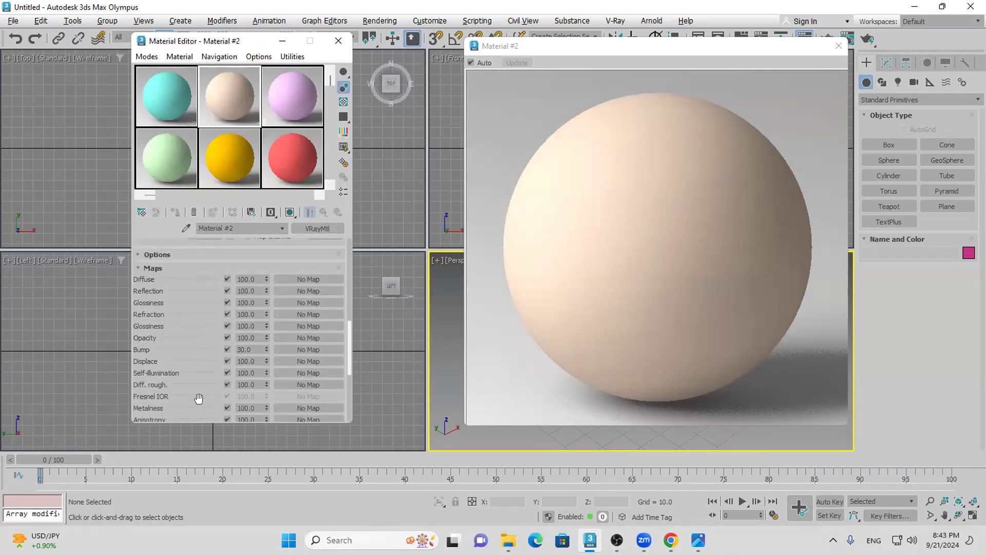
{"action": "left_click", "coordinate": [288, 349]}
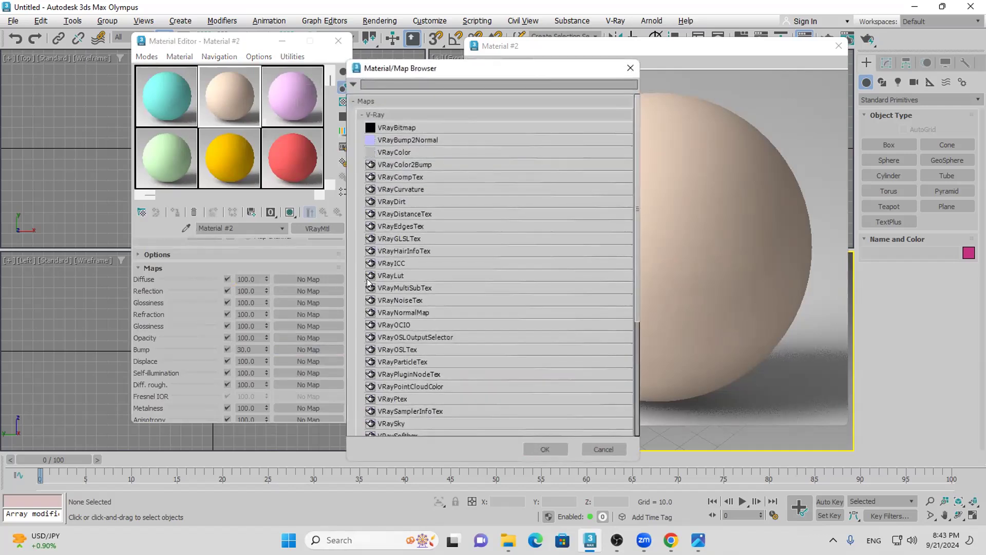
{"action": "left_click", "coordinate": [382, 114]}
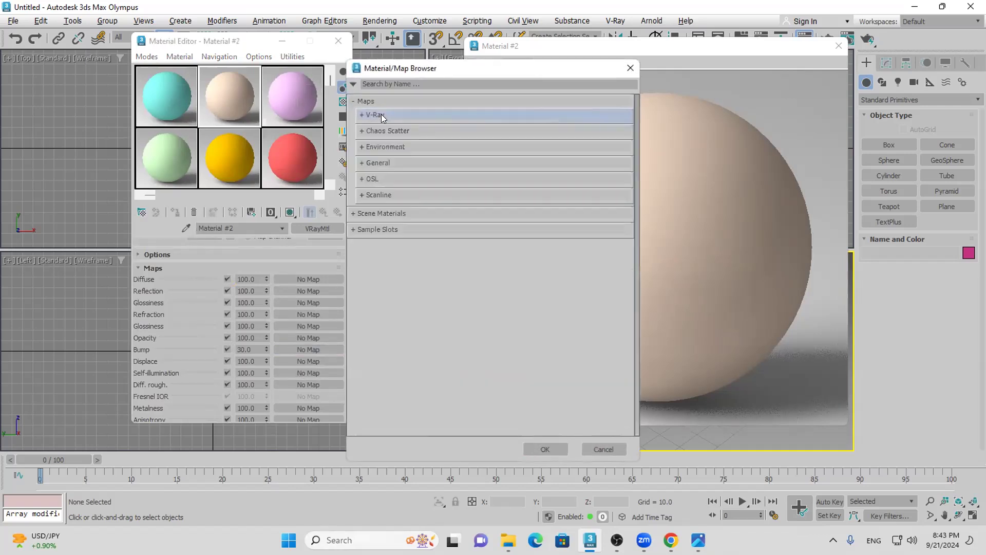
{"action": "left_click", "coordinate": [377, 163]}
{"action": "double_click", "coordinate": [396, 188]}
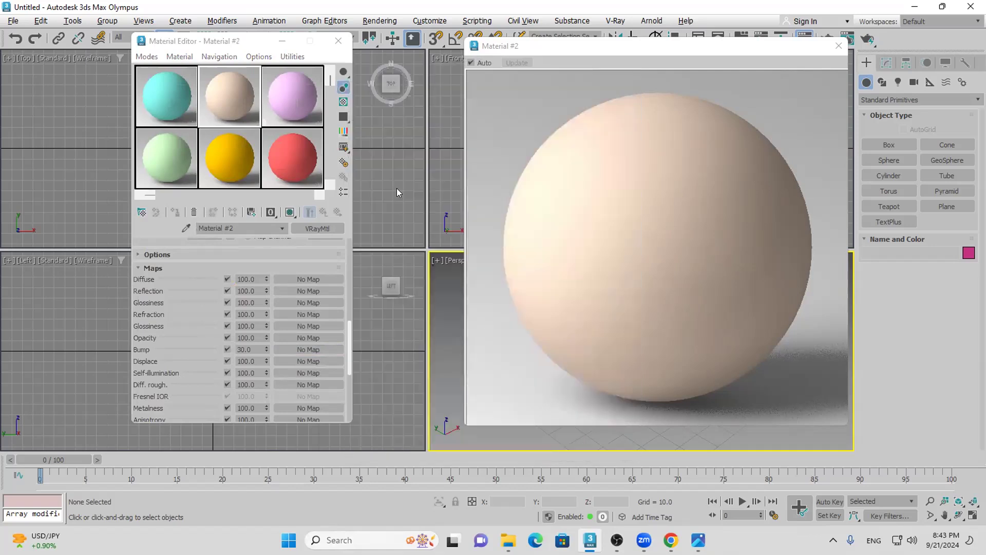
{"action": "left_click", "coordinate": [44, 133]}
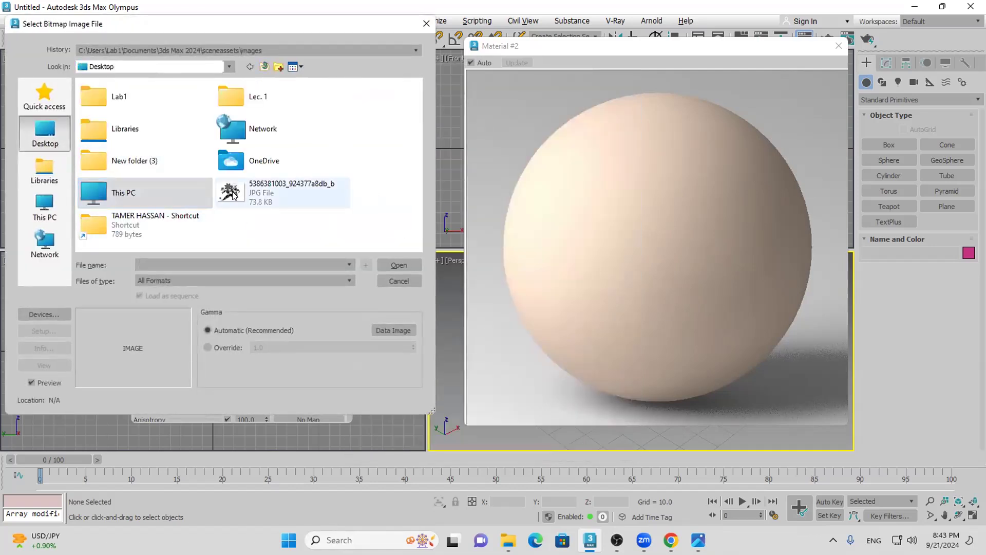
{"action": "double_click", "coordinate": [232, 192]}
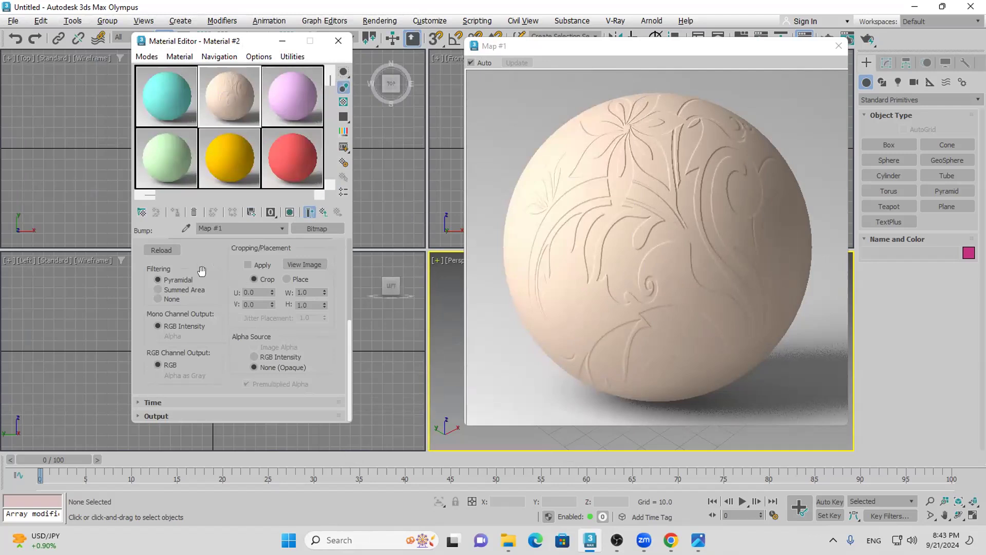
Set the bump bitmap's U and V tiling to 5
{"action": "scroll", "coordinate": [234, 313], "scroll_direction": "up", "scroll_amount": 5}
{"action": "double_click", "coordinate": [231, 305]}
{"action": "type", "text": "5"}
{"action": "double_click", "coordinate": [232, 317]}
{"action": "type", "text": "5"}
{"action": "key", "text": "Return"}
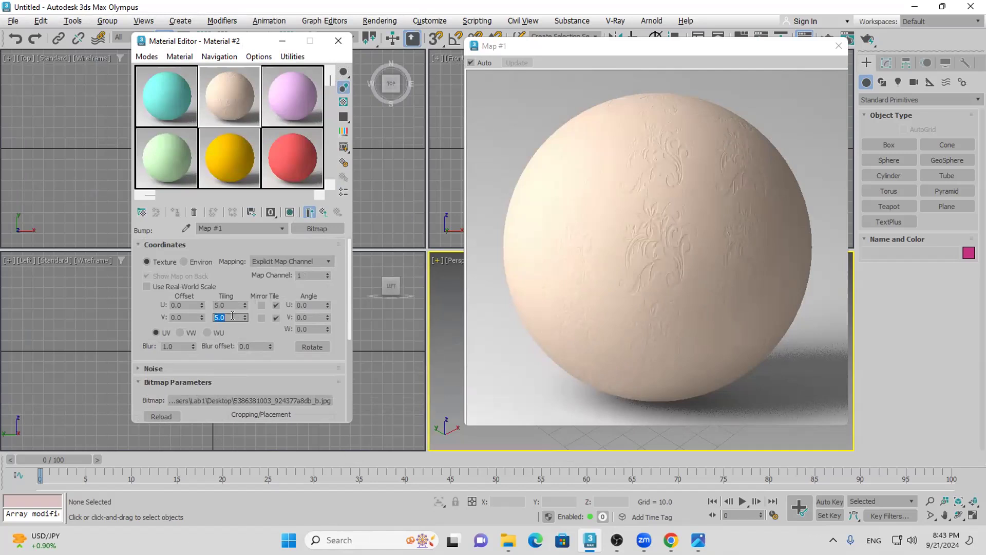
Return to the parent material and set its Bump amount to -30
{"action": "left_click", "coordinate": [309, 212]}
{"action": "scroll", "coordinate": [213, 394], "scroll_direction": "down", "scroll_amount": 10}
{"action": "double_click", "coordinate": [251, 393]}
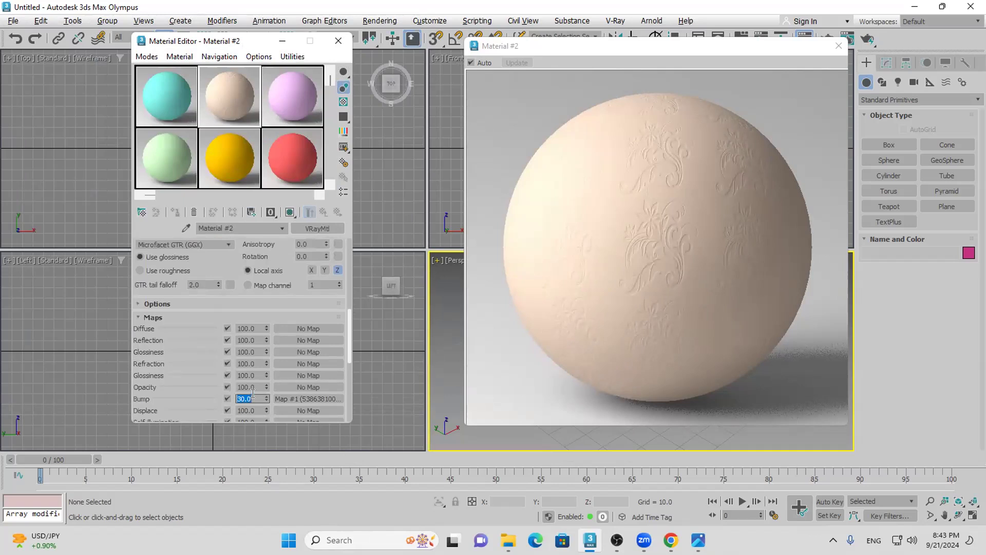
{"action": "type", "text": "-30"}
{"action": "key", "text": "Return"}
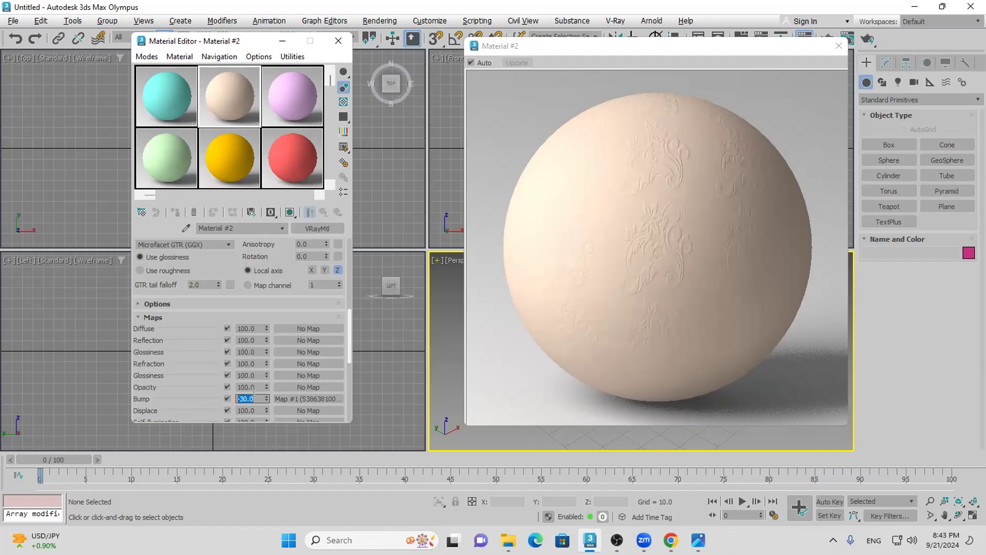
Raise the Bump amount of Material #2 to 158.9 and close the magnified preview
{"action": "left_click_drag", "start_coordinate": [266, 399], "coordinate": [272, 235]}
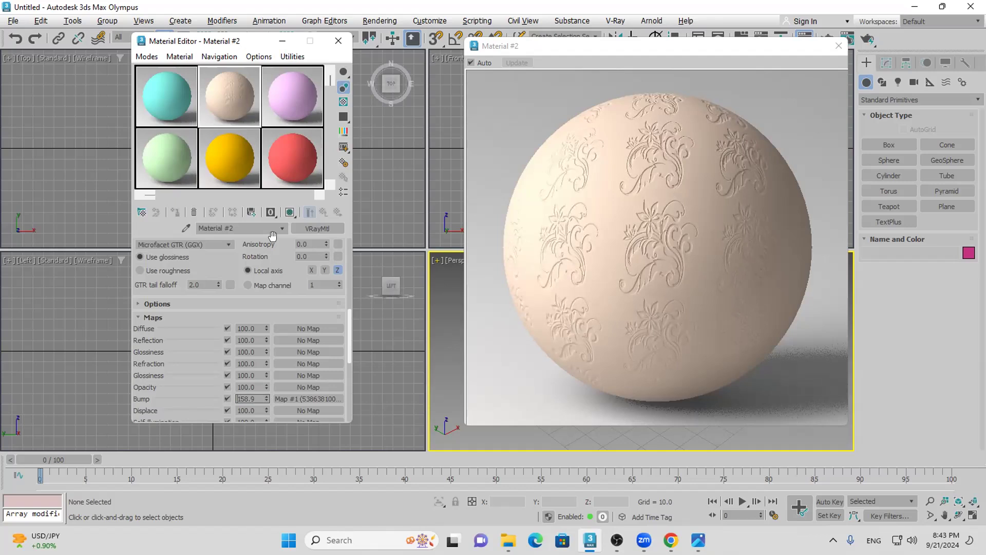
{"action": "left_click", "coordinate": [835, 48]}
{"action": "left_click", "coordinate": [836, 46]}
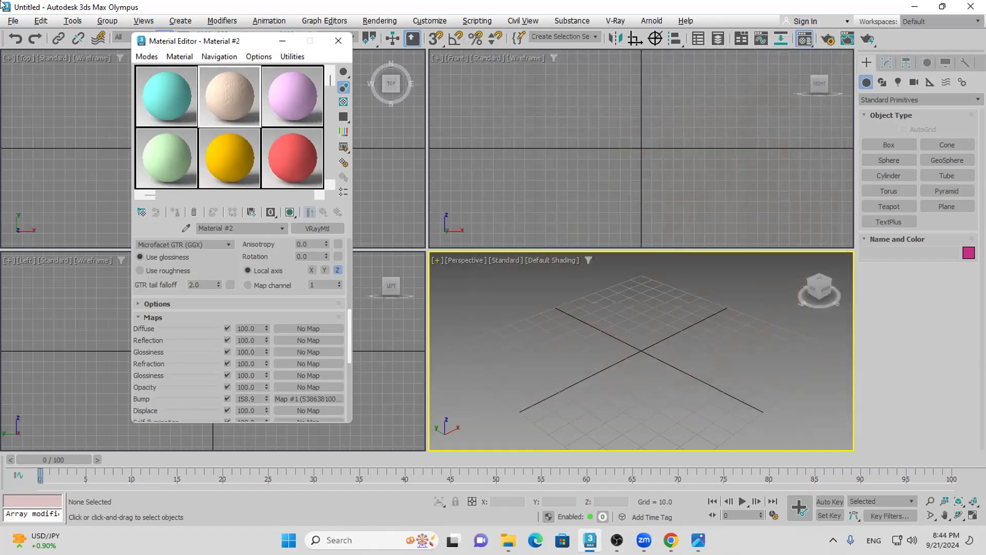
Start opening an existing scene without saving the current changes, and go to the Desktop folder
{"action": "left_click", "coordinate": [13, 19]}
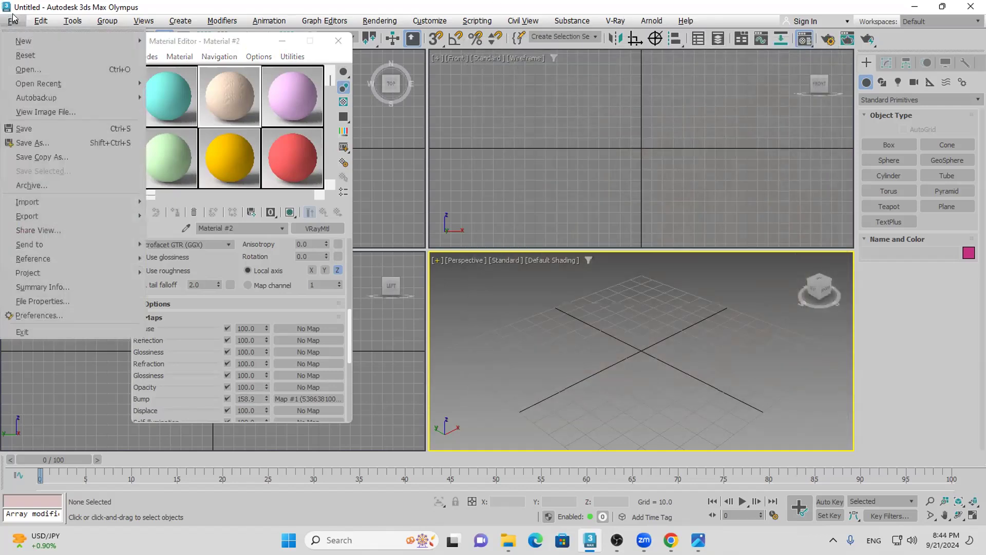
{"action": "left_click", "coordinate": [39, 69]}
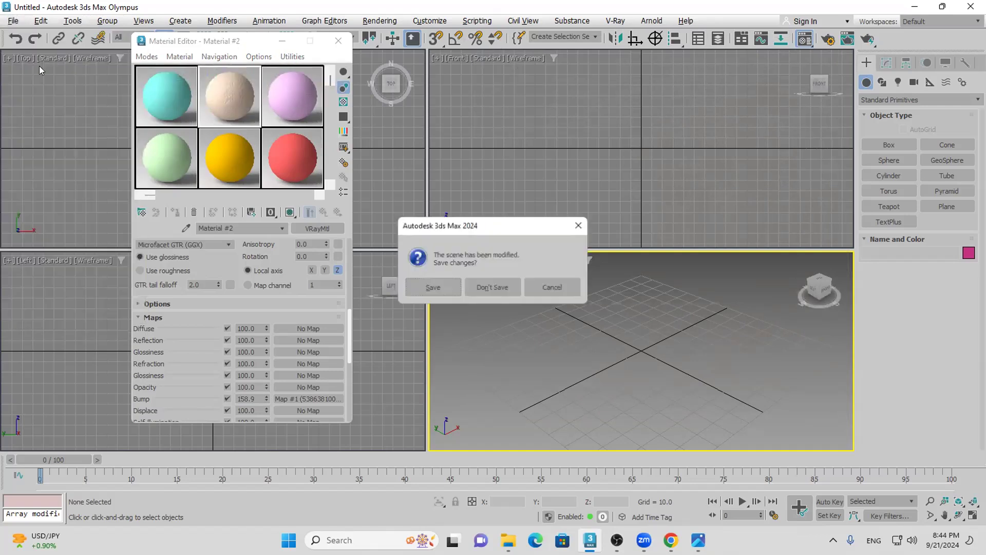
{"action": "left_click", "coordinate": [509, 287]}
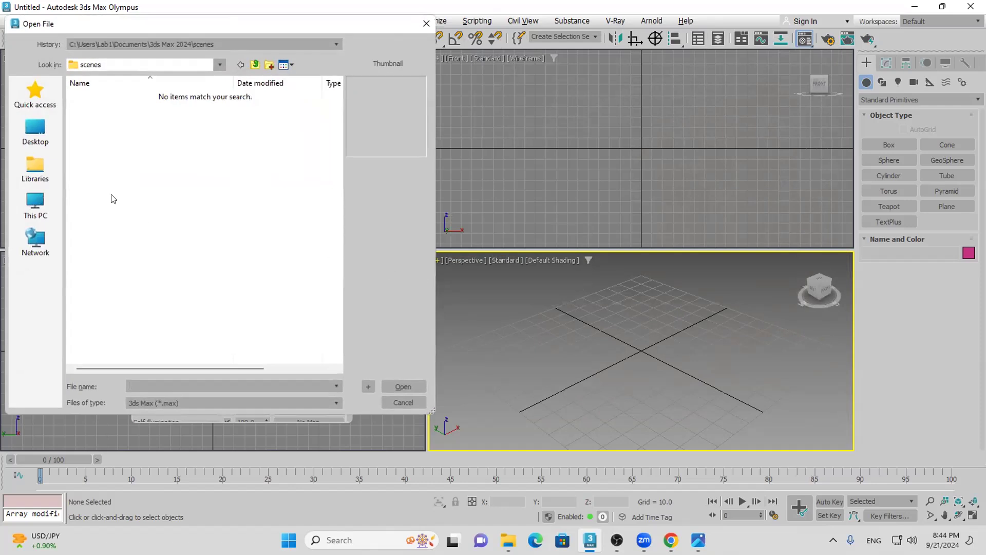
{"action": "left_click", "coordinate": [35, 134]}
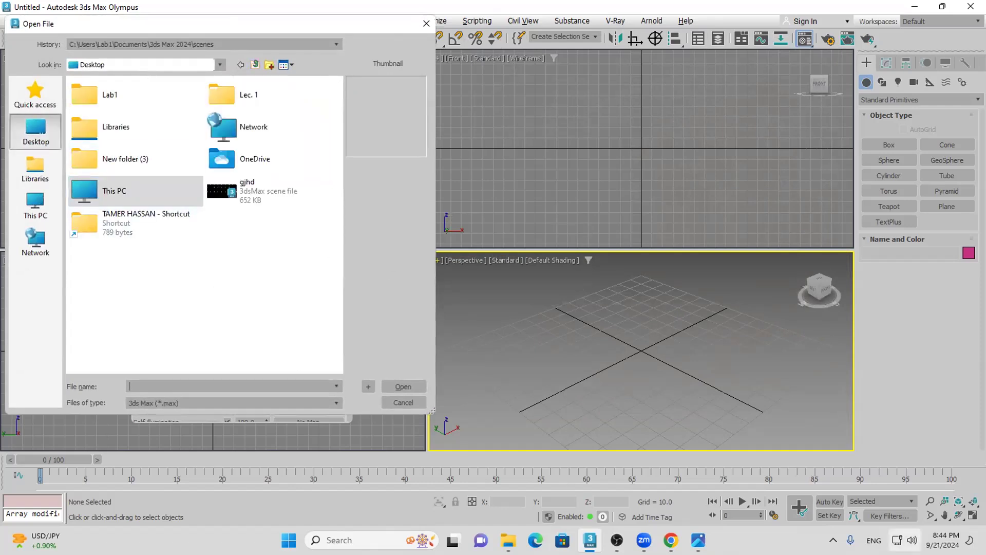
Set the system sound volume to 95 and return to the file selection
{"action": "left_click", "coordinate": [904, 540]}
{"action": "left_click", "coordinate": [929, 464]}
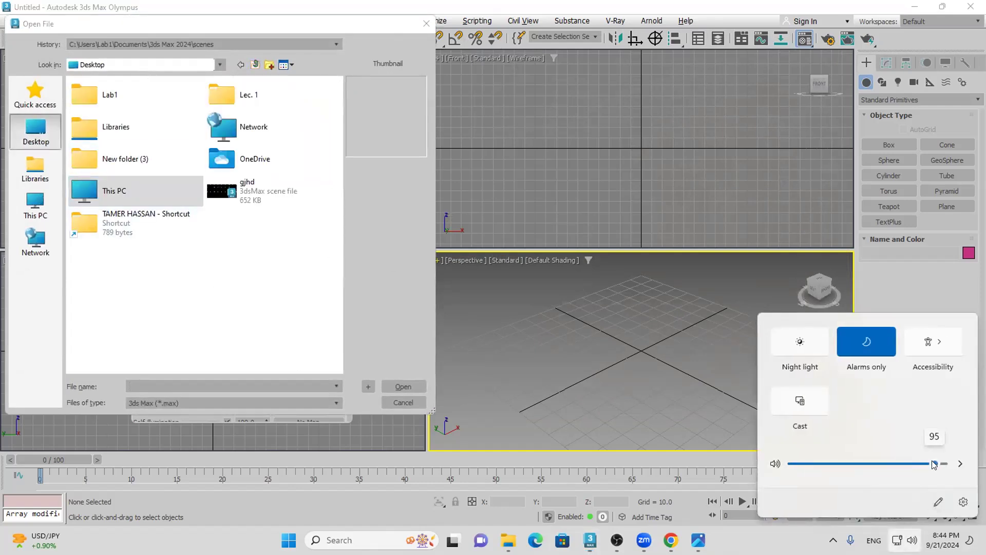
{"action": "left_click", "coordinate": [156, 244]}
Browse through the Desktop's shortcut folder and MAX to the External Files folder
{"action": "double_click", "coordinate": [105, 223]}
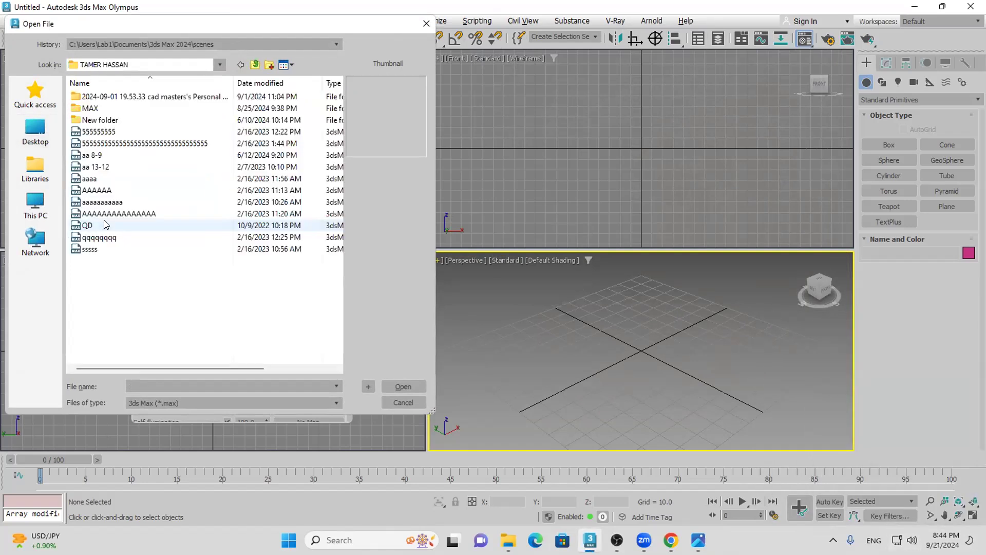
{"action": "double_click", "coordinate": [100, 109]}
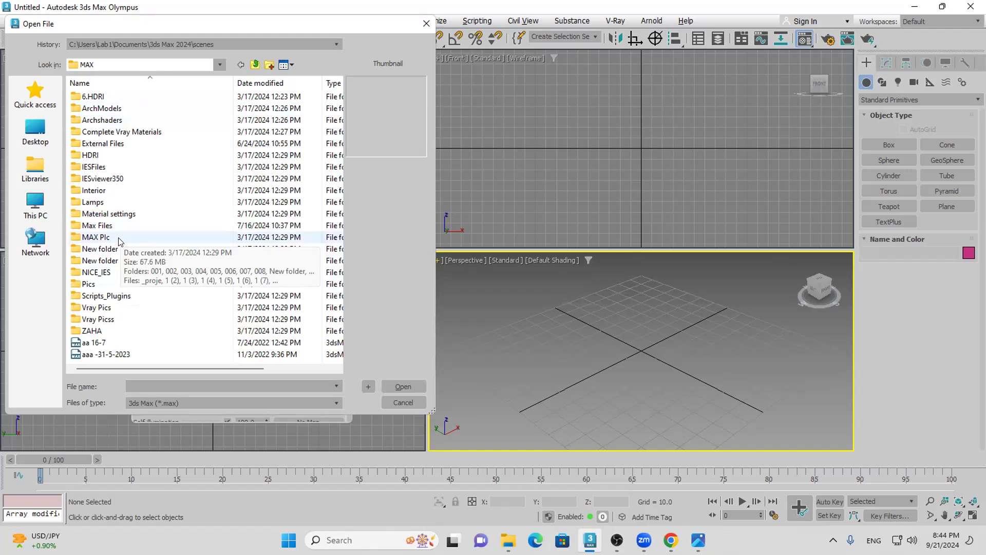
{"action": "double_click", "coordinate": [102, 144]}
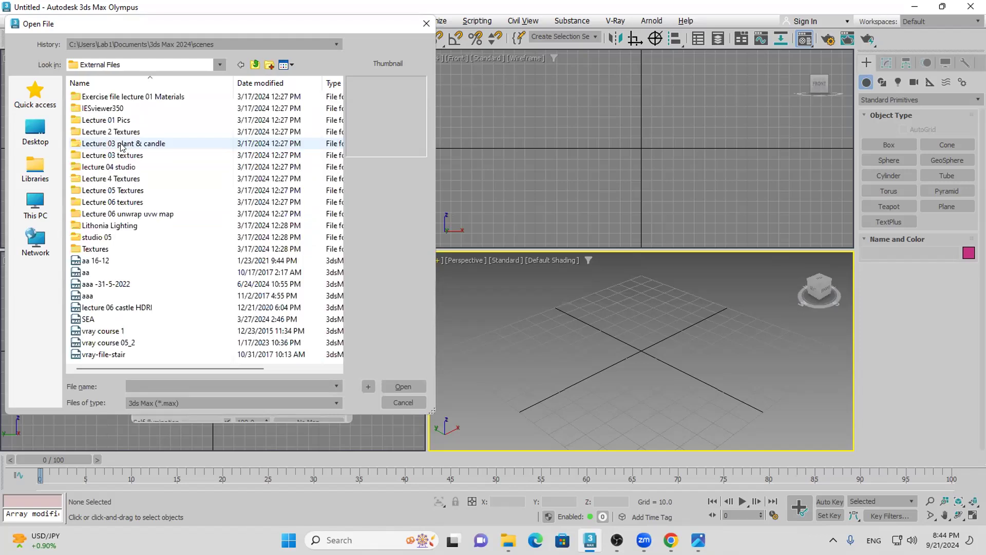
Check the thumbnails of the External Files scenes, including vray course 1, SEA, lecture 06 castle HDRI and aaa
{"action": "left_click", "coordinate": [102, 261]}
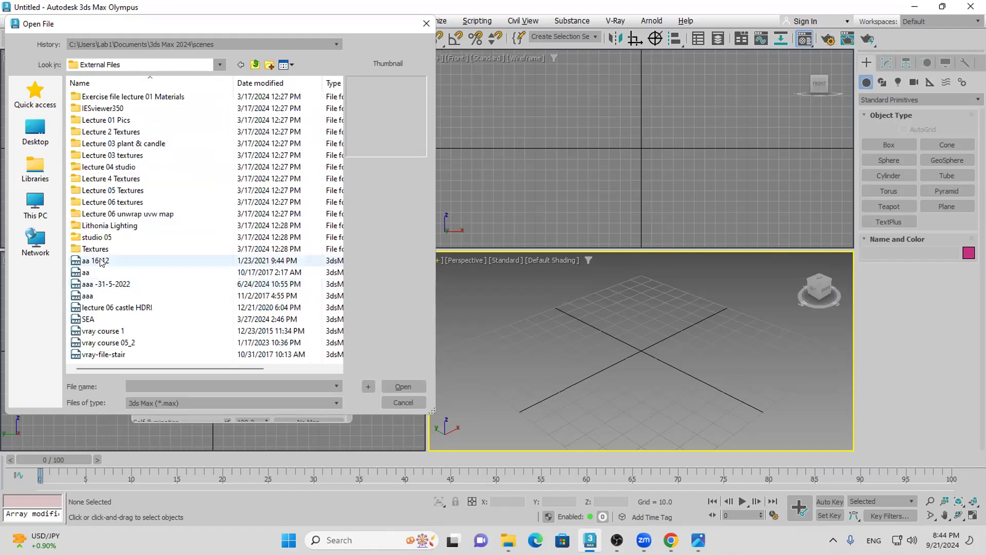
{"action": "left_click", "coordinate": [96, 332]}
{"action": "left_click", "coordinate": [95, 319]}
{"action": "left_click", "coordinate": [102, 309]}
{"action": "left_click", "coordinate": [99, 296]}
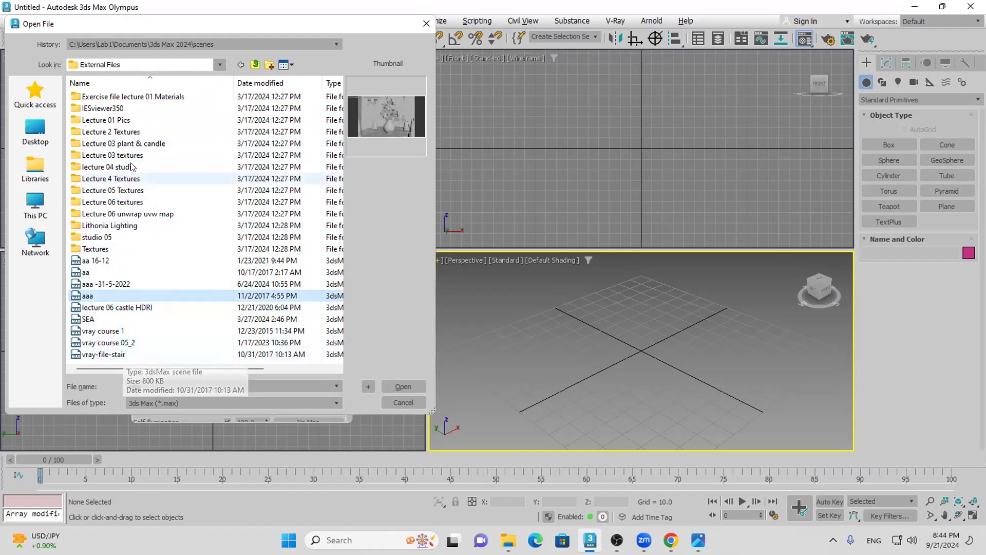
Open studio 01 from the Exercise file lecture 01 Materials folder with the updated V-Ray features, and hide the selected Box01 model
{"action": "double_click", "coordinate": [102, 96]}
{"action": "double_click", "coordinate": [97, 97]}
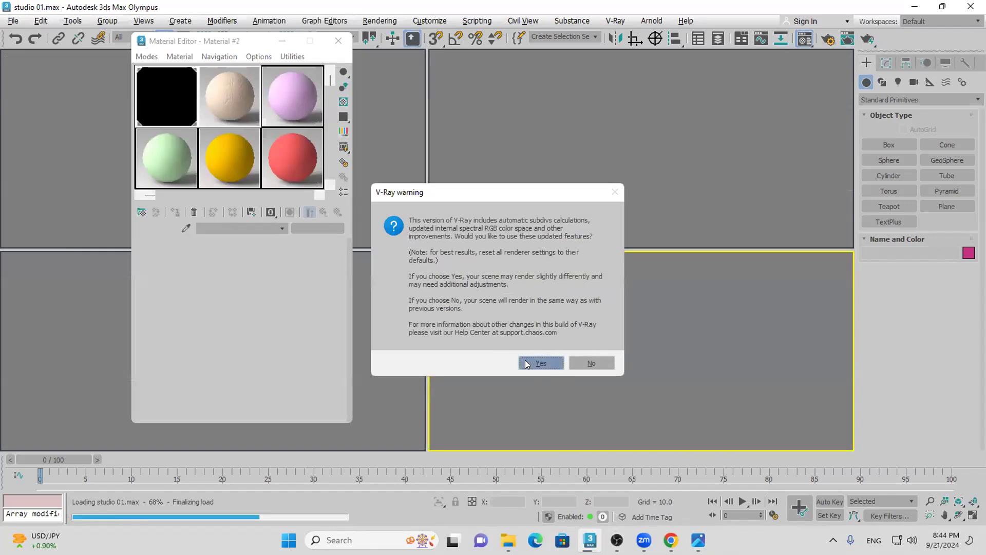
{"action": "left_click", "coordinate": [526, 364]}
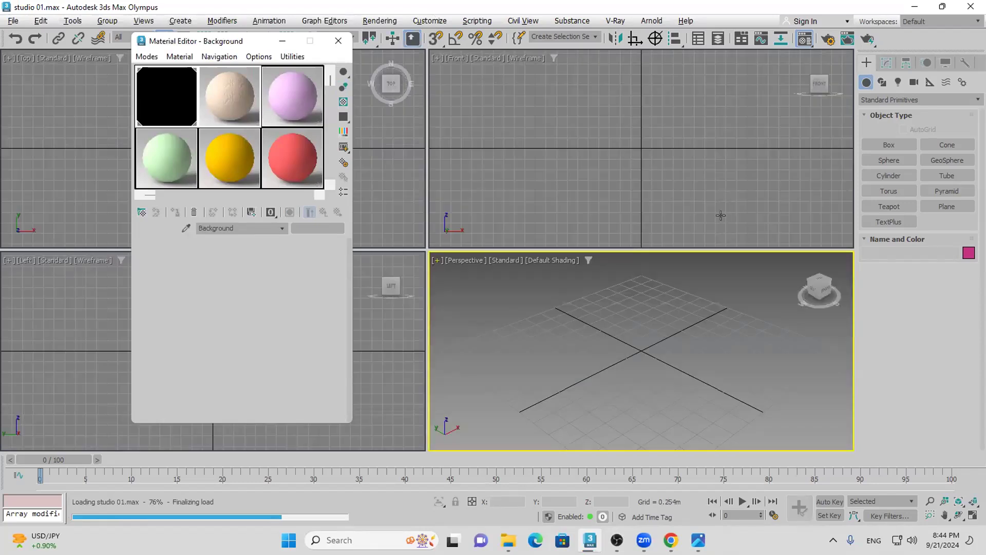
{"action": "right_click", "coordinate": [610, 343]}
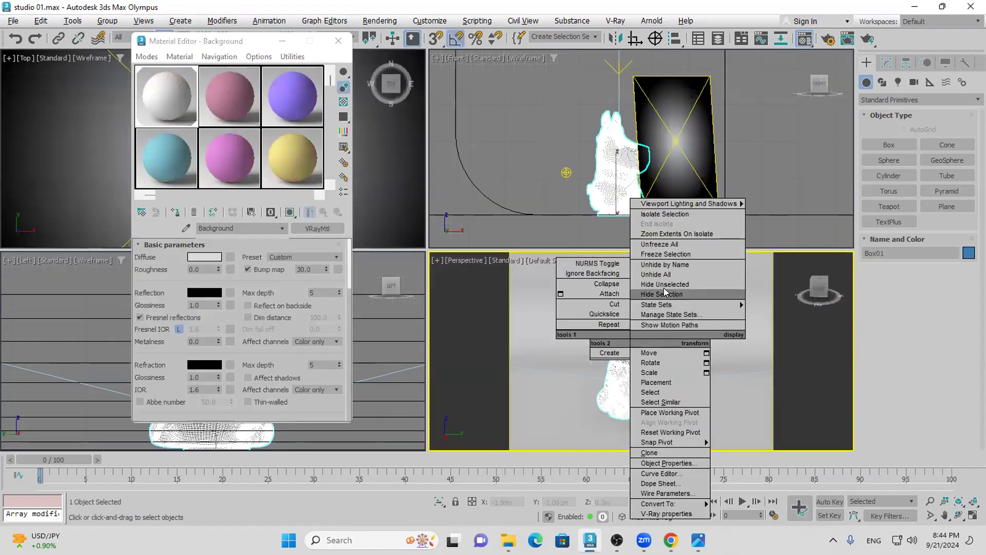
{"action": "left_click", "coordinate": [616, 368]}
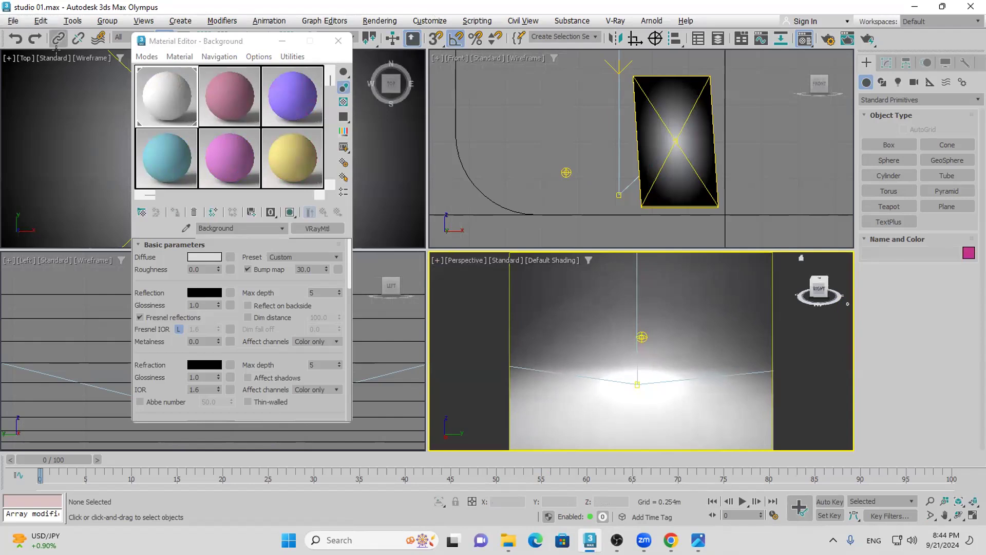
Start opening another scene without saving studio 01, and browse into the Desktop's shortcut folder
{"action": "left_click", "coordinate": [14, 21]}
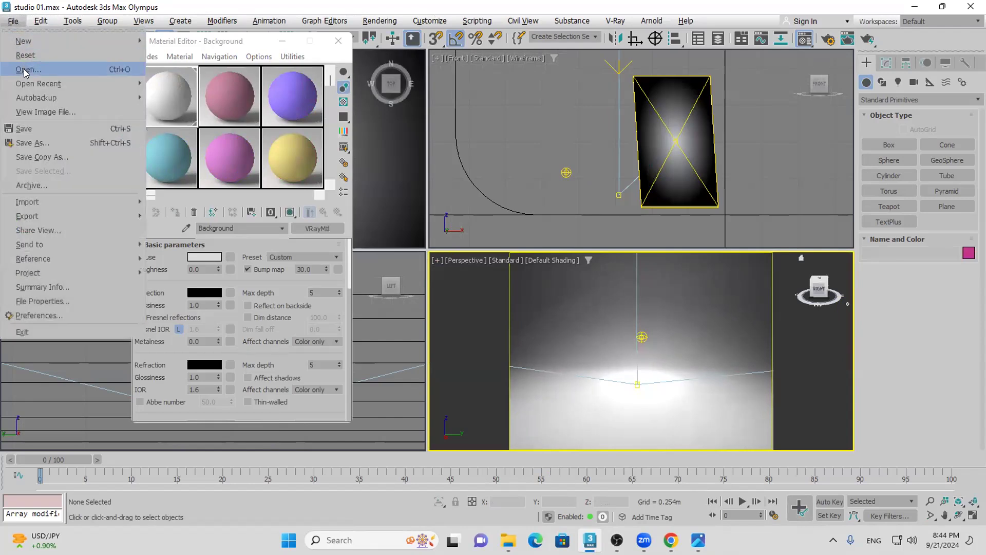
{"action": "left_click", "coordinate": [24, 69]}
{"action": "left_click", "coordinate": [492, 288]}
{"action": "left_click", "coordinate": [35, 131]}
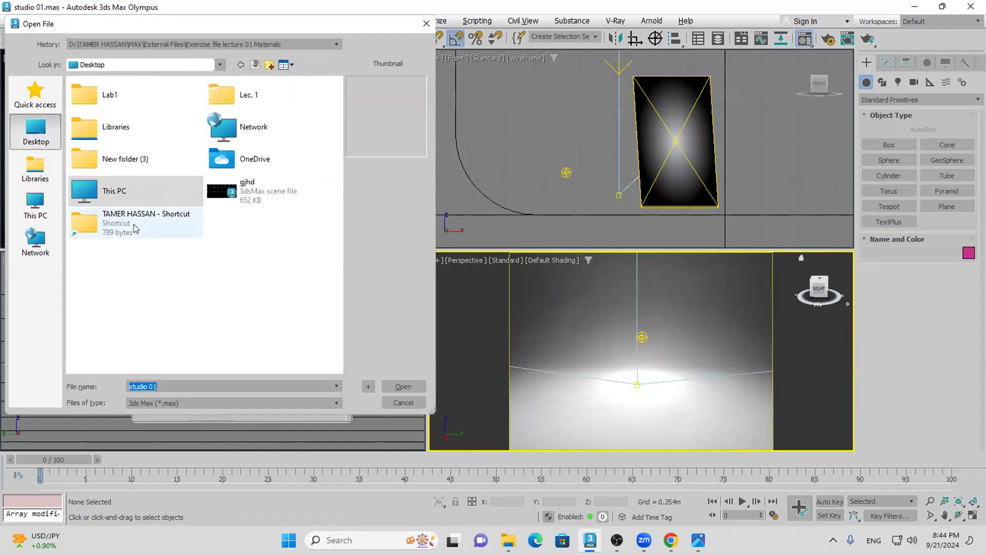
{"action": "double_click", "coordinate": [133, 224]}
Check the thumbnails of the scenes in the shortcut's main folder, including 555555555, aa 8-9, aa 13-12 and QD
{"action": "left_click", "coordinate": [97, 132]}
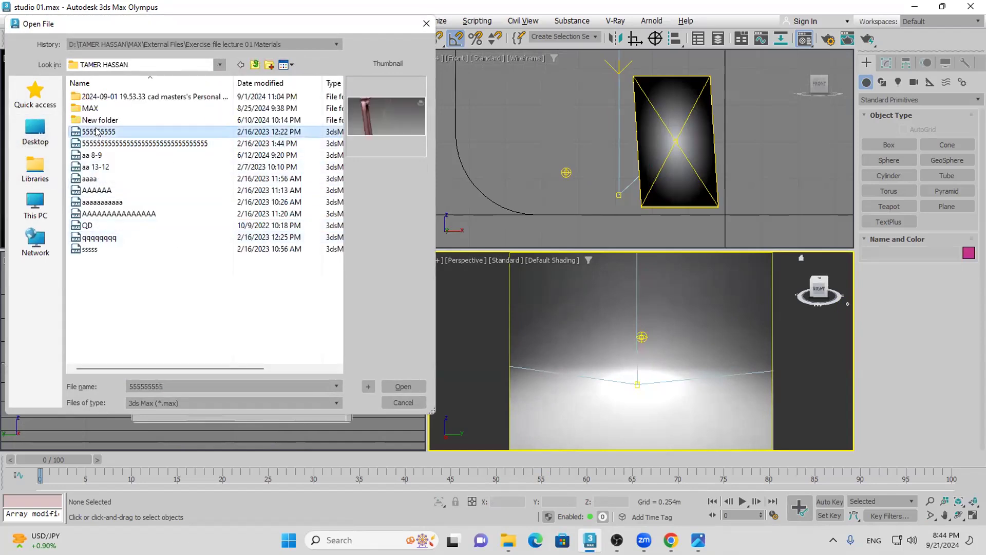
{"action": "left_click", "coordinate": [97, 143]}
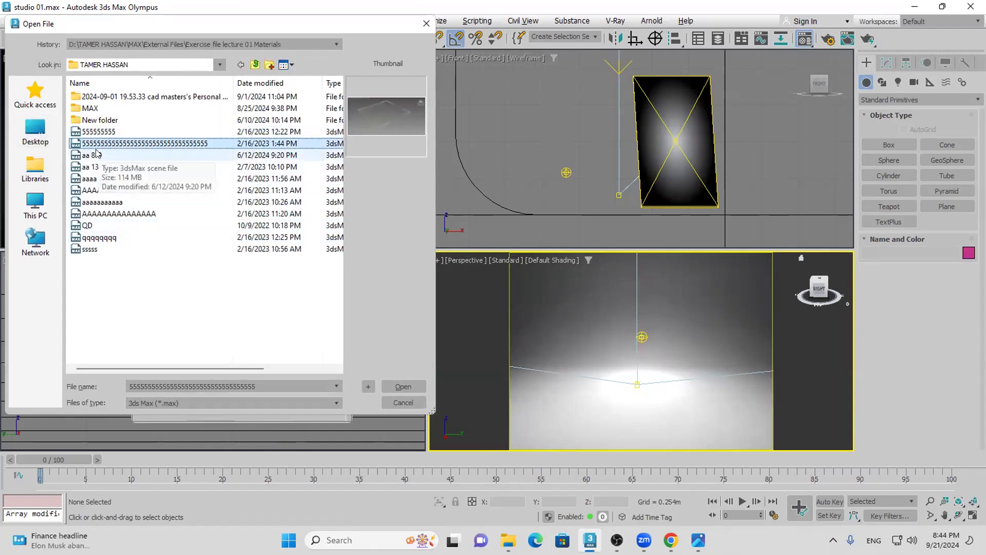
{"action": "key", "text": "Down"}
{"action": "key", "text": "Down"}
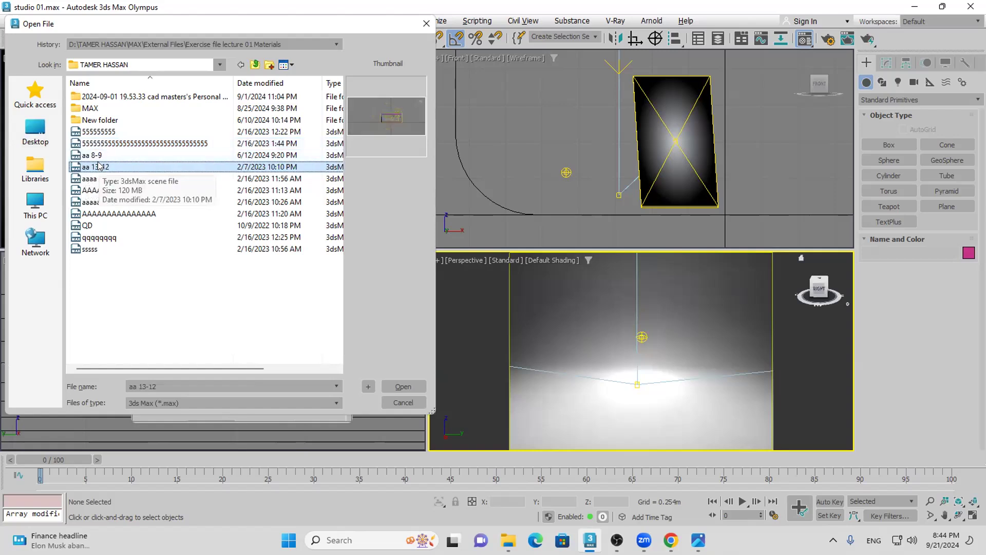
{"action": "key", "text": "Up"}
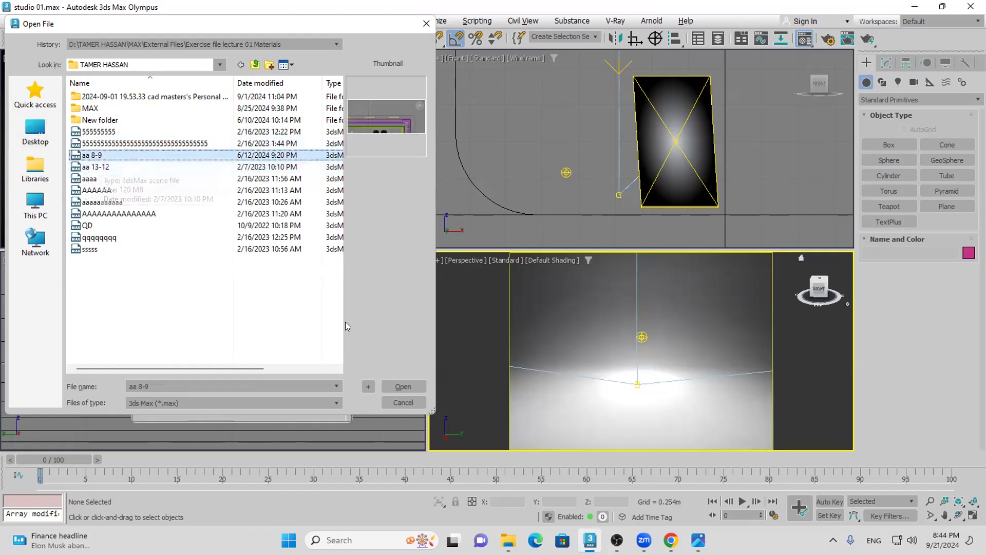
{"action": "left_click", "coordinate": [116, 204]}
{"action": "key", "text": "Down"}
{"action": "key", "text": "Down"}
{"action": "key", "text": "Down"}
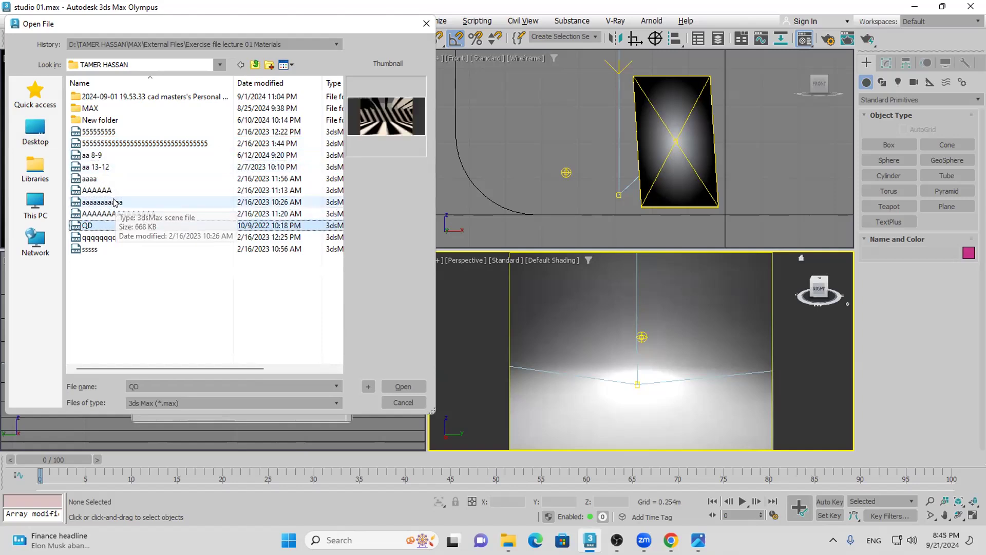
{"action": "key", "text": "Up"}
{"action": "key", "text": "Up"}
{"action": "key", "text": "Up"}
{"action": "key", "text": "Up"}
{"action": "key", "text": "Up"}
{"action": "key", "text": "Up"}
{"action": "key", "text": "Up"}
{"action": "key", "text": "Up"}
{"action": "key", "text": "Up"}
{"action": "key", "text": "Up"}
{"action": "key", "text": "Up"}
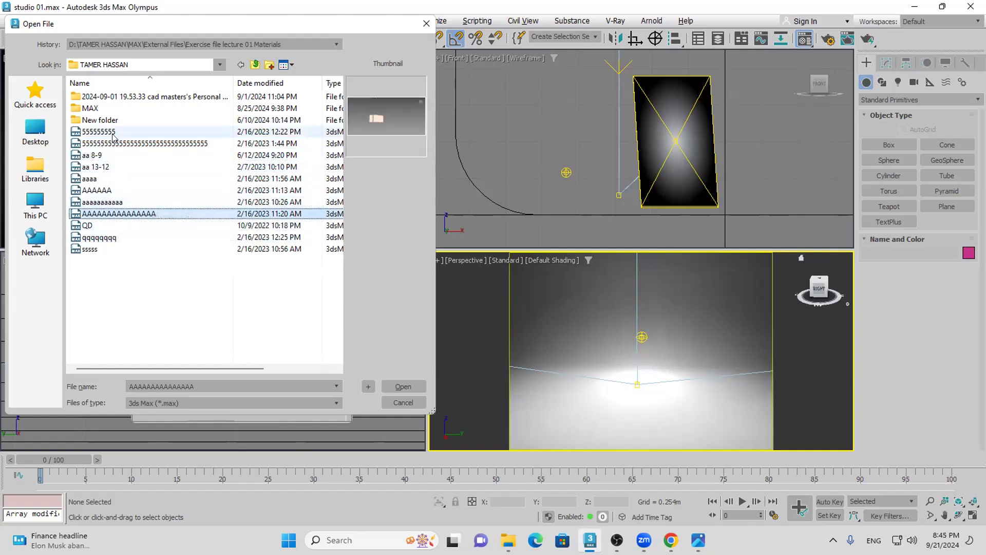
Open aa 16-7 from the MAX folder with the file's unit scale adopted, and close the Material Editor
{"action": "double_click", "coordinate": [99, 109]}
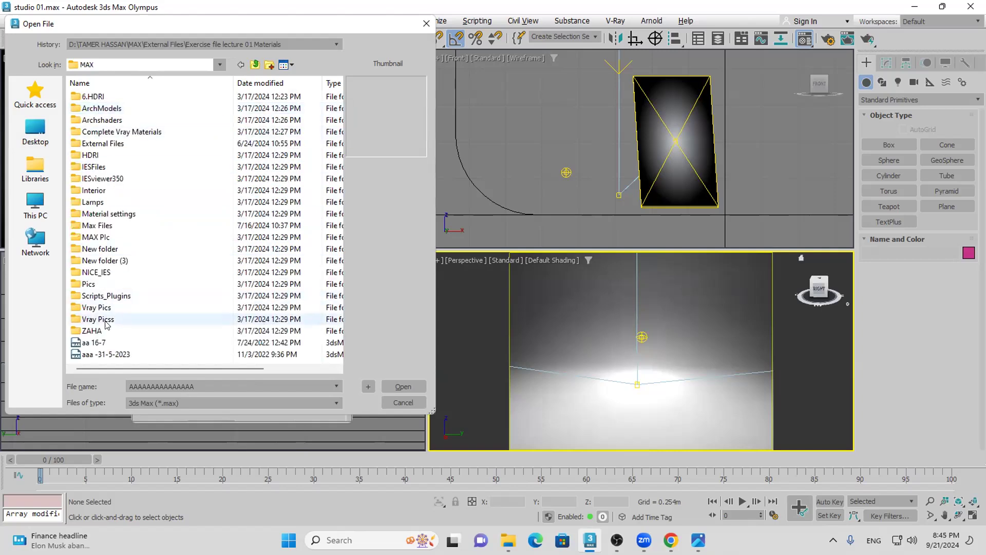
{"action": "left_click", "coordinate": [109, 343]}
{"action": "left_click", "coordinate": [102, 355]}
{"action": "double_click", "coordinate": [100, 342]}
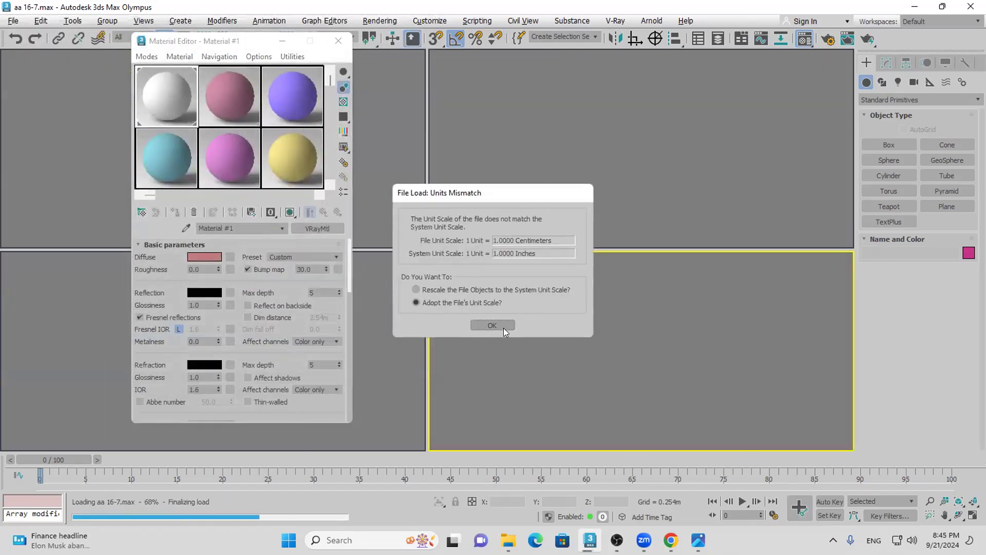
{"action": "left_click", "coordinate": [492, 326]}
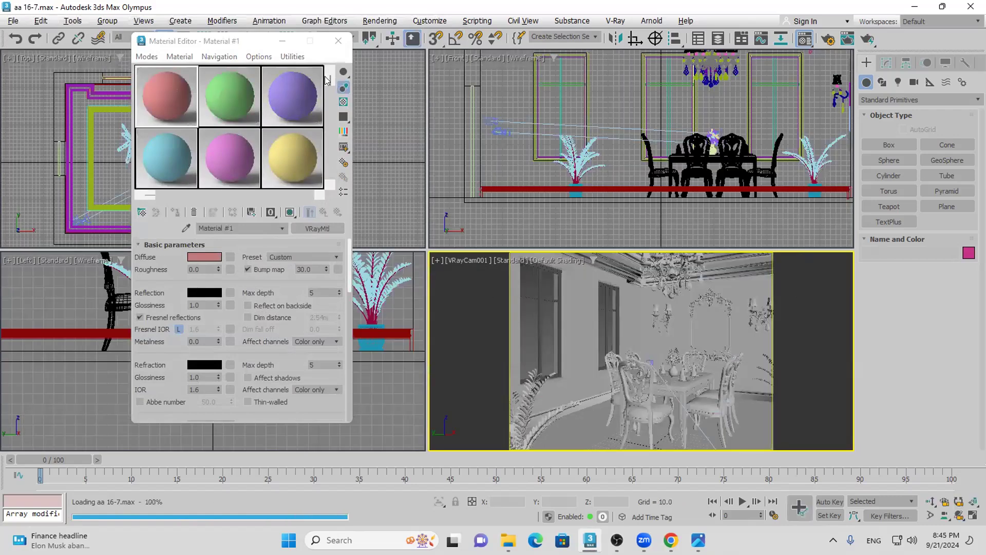
{"action": "left_click", "coordinate": [338, 40]}
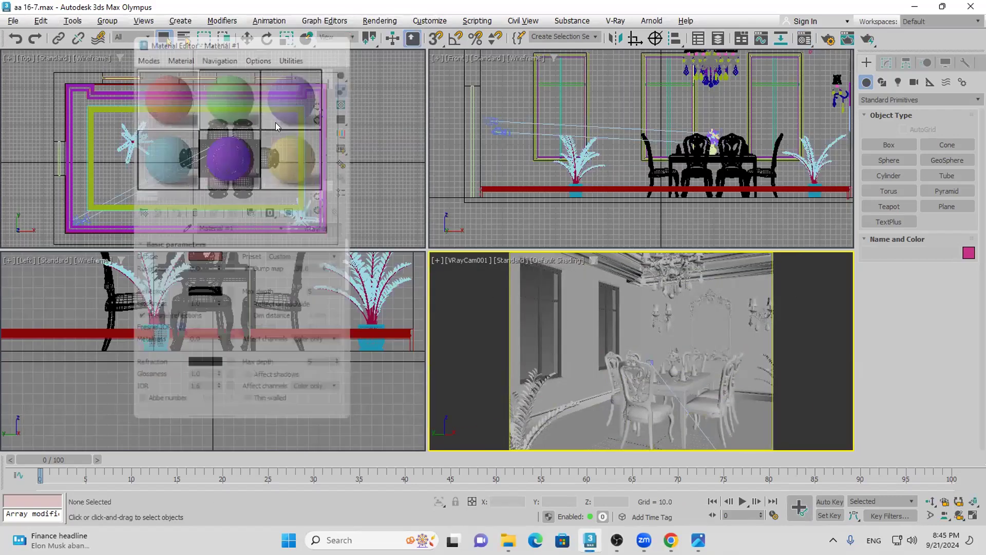
{"action": "scroll", "coordinate": [276, 126], "scroll_direction": "down", "scroll_amount": 4}
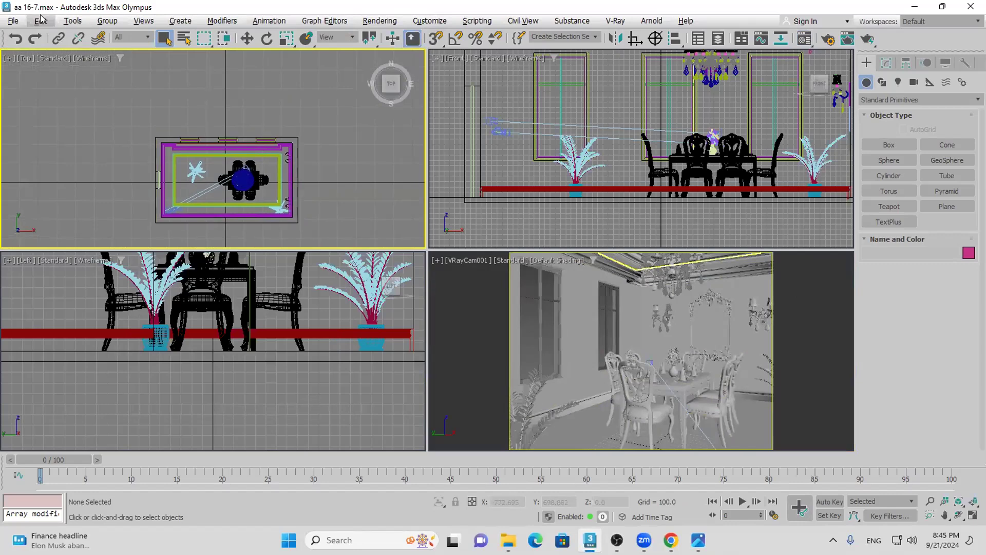
Reopen the recent studio 01 scene with the file's unit scale adopted, and hide the cow model
{"action": "left_click", "coordinate": [13, 20]}
{"action": "mouse_move", "coordinate": [58, 98]}
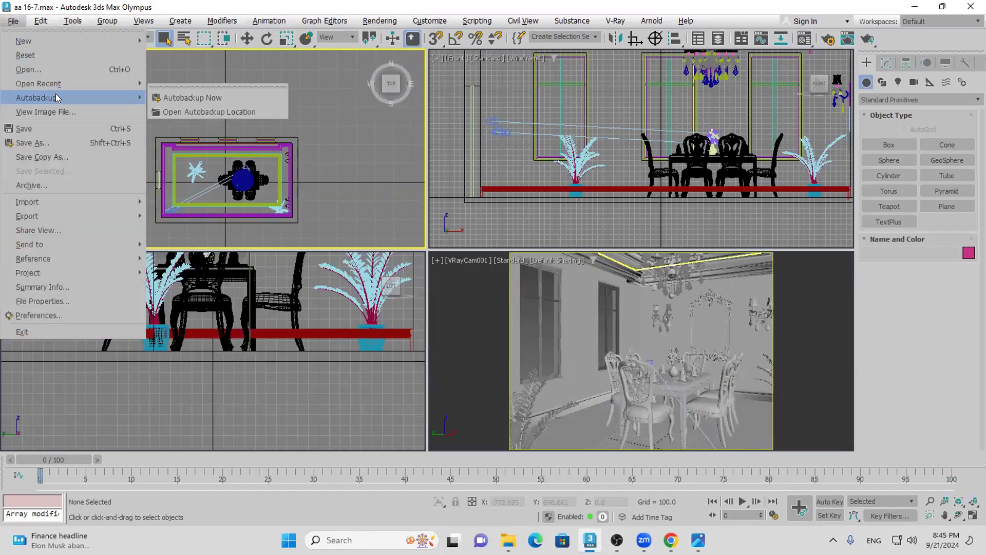
{"action": "mouse_move", "coordinate": [71, 82]}
{"action": "left_click", "coordinate": [216, 98]}
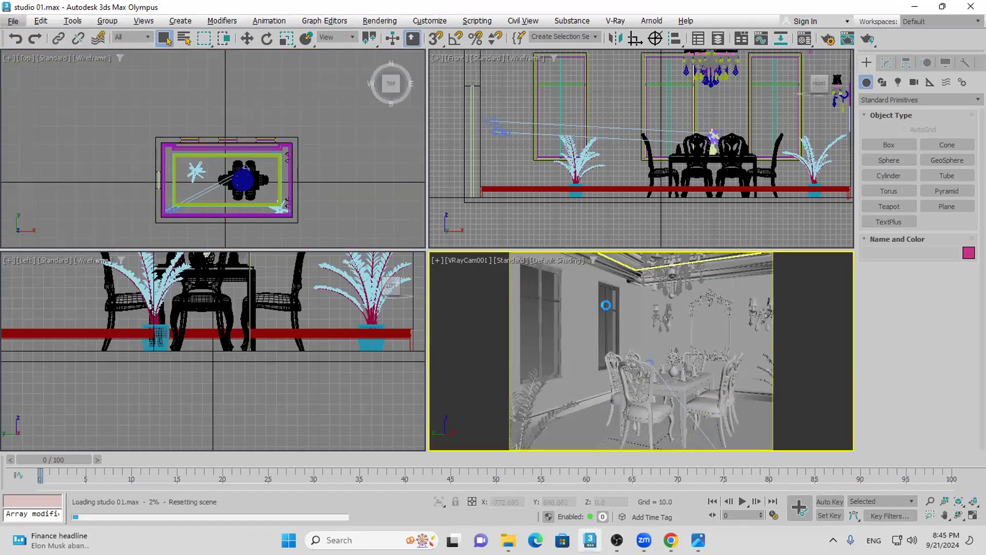
{"action": "left_click", "coordinate": [545, 358]}
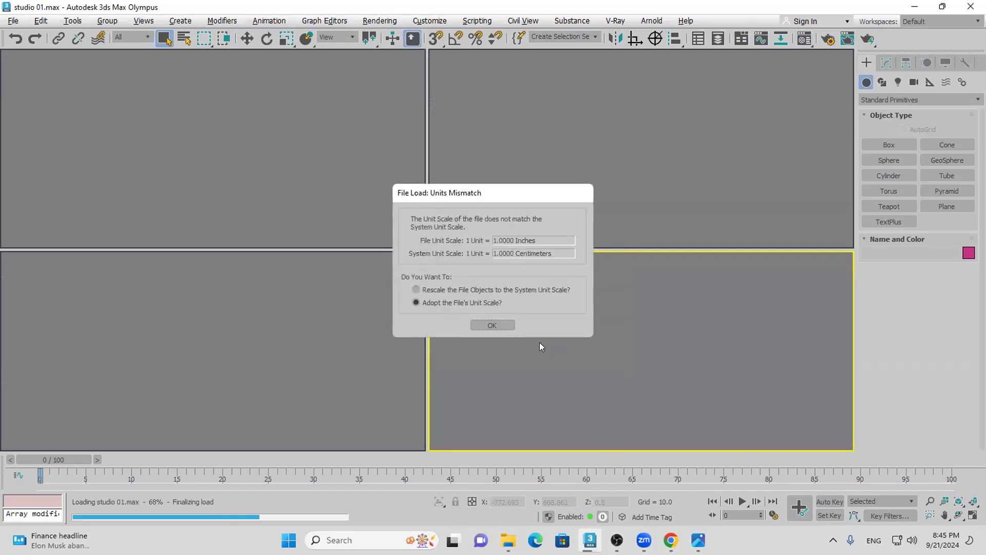
{"action": "left_click", "coordinate": [498, 325]}
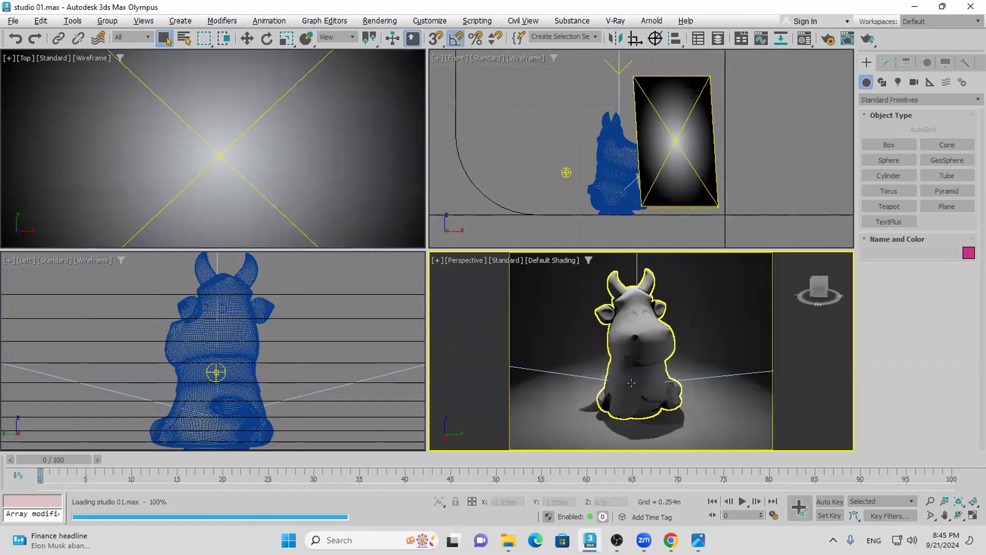
{"action": "right_click", "coordinate": [639, 346]}
{"action": "left_click", "coordinate": [654, 296]}
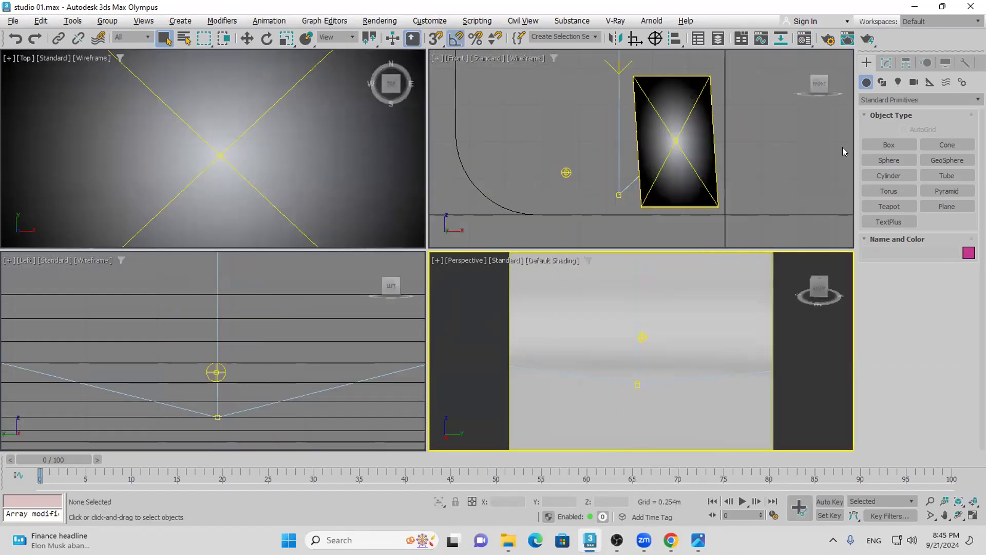
Create a thin upright box on the studio floor, about 1.23 m long, 0.007 m wide and 0.85 m high
{"action": "left_click", "coordinate": [889, 145]}
{"action": "left_click_drag", "start_coordinate": [527, 399], "coordinate": [760, 403]}
{"action": "left_click", "coordinate": [759, 329]}
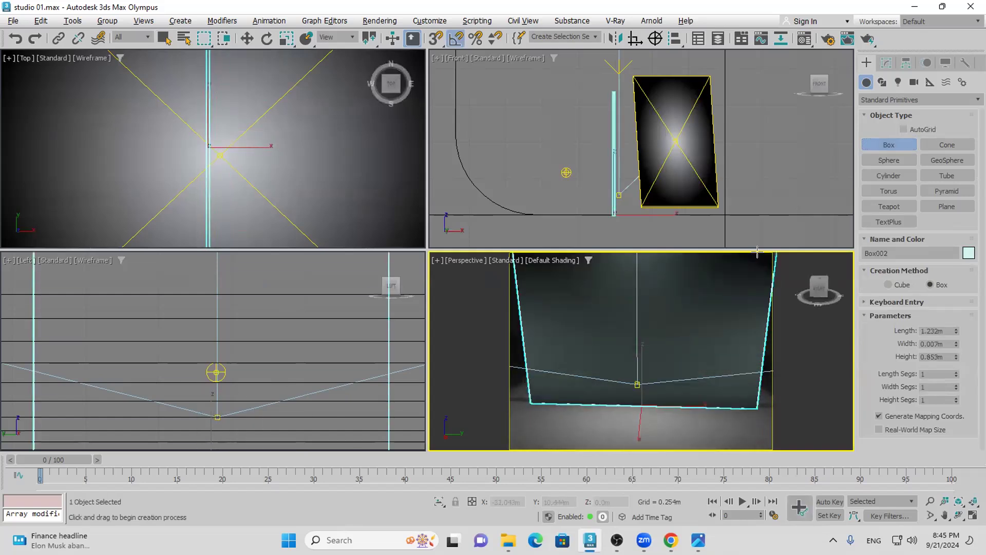
{"action": "scroll", "coordinate": [745, 427], "scroll_direction": "down", "scroll_amount": 2}
{"action": "middle_click_drag", "start_coordinate": [729, 431], "coordinate": [725, 419]}
{"action": "scroll", "coordinate": [727, 423], "scroll_direction": "up", "scroll_amount": 2}
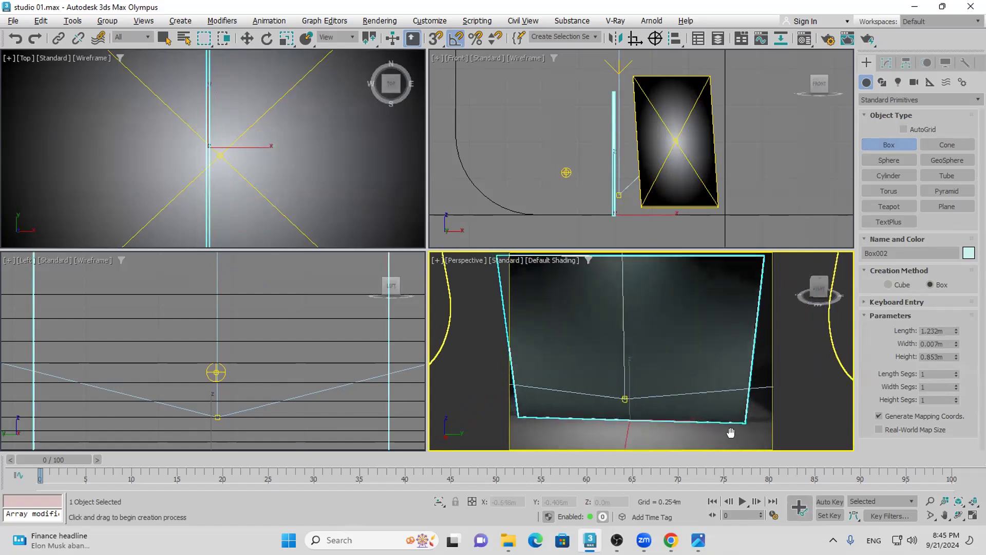
{"action": "left_click", "coordinate": [958, 516]}
{"action": "left_click_drag", "start_coordinate": [651, 366], "coordinate": [628, 335]}
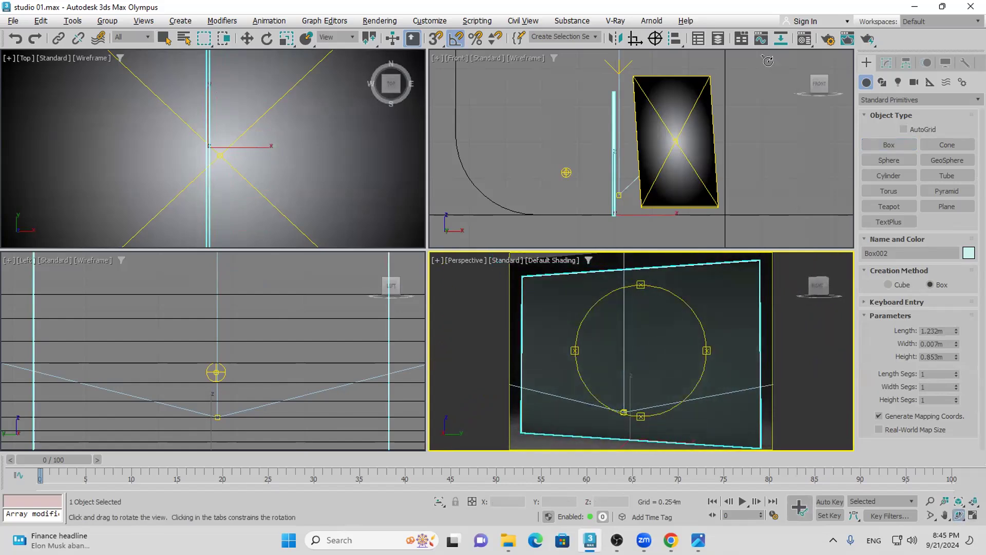
Assign the yellow VRayMtl Material #9 to the new box and show the material in the viewport
{"action": "left_click", "coordinate": [805, 40]}
{"action": "left_click", "coordinate": [289, 154]}
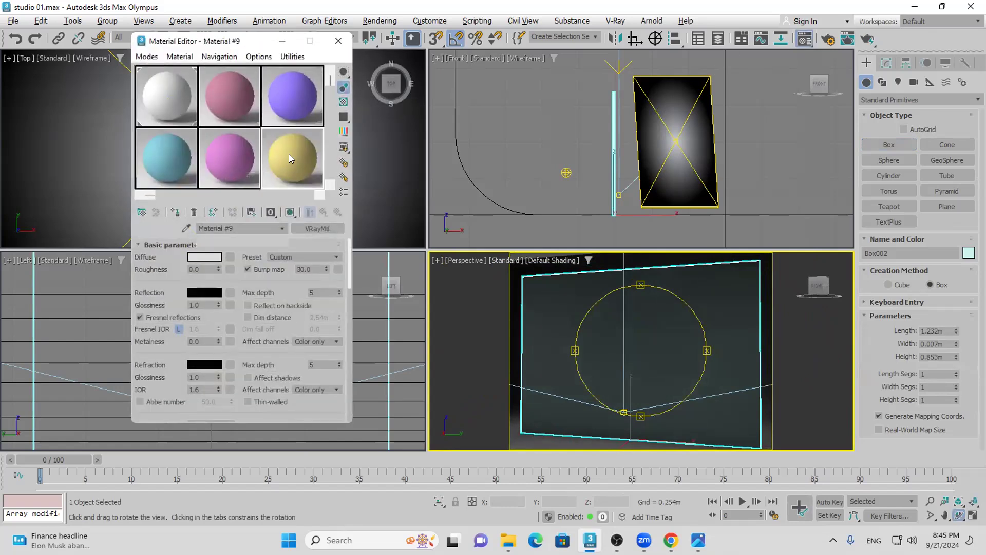
{"action": "left_click", "coordinate": [175, 215]}
{"action": "left_click", "coordinate": [290, 212]}
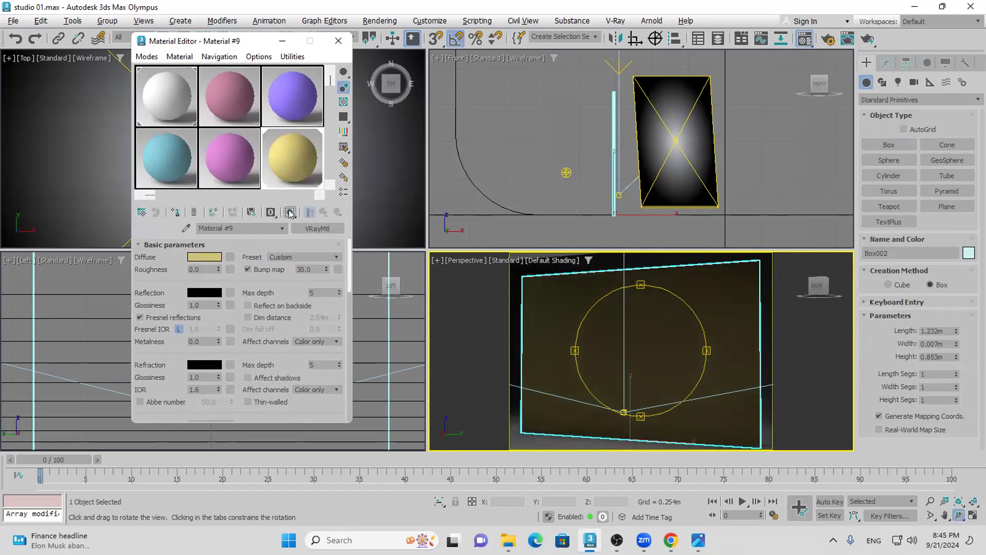
Add a Bitmap to the material's Opacity map, bringing up the image file selection
{"action": "scroll", "coordinate": [231, 406], "scroll_direction": "down", "scroll_amount": 6}
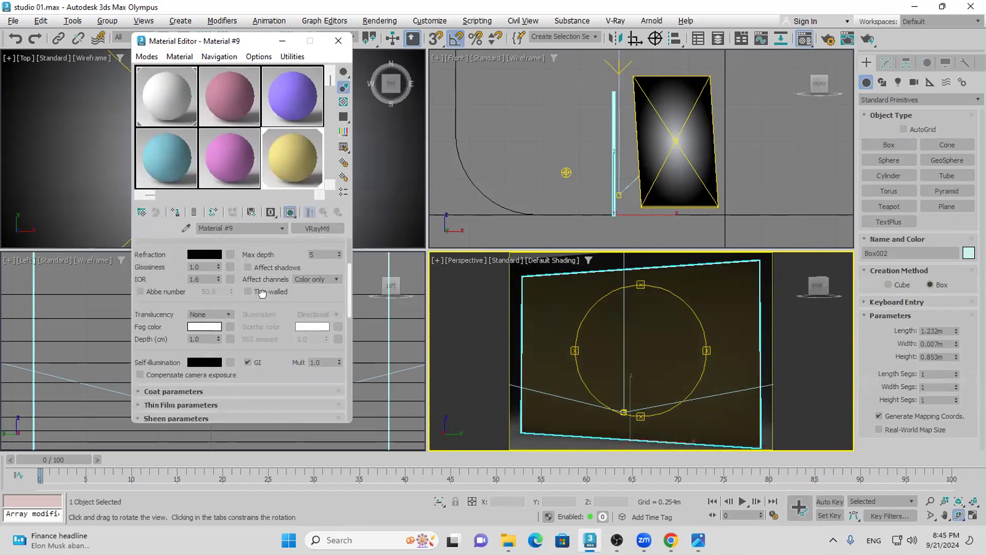
{"action": "scroll", "coordinate": [192, 346], "scroll_direction": "down", "scroll_amount": 1}
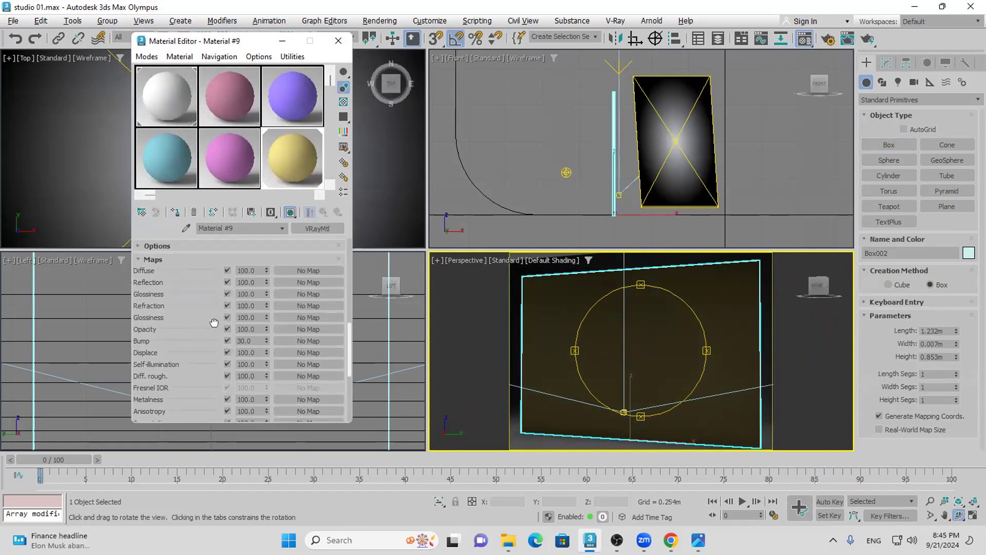
{"action": "left_click", "coordinate": [295, 328]}
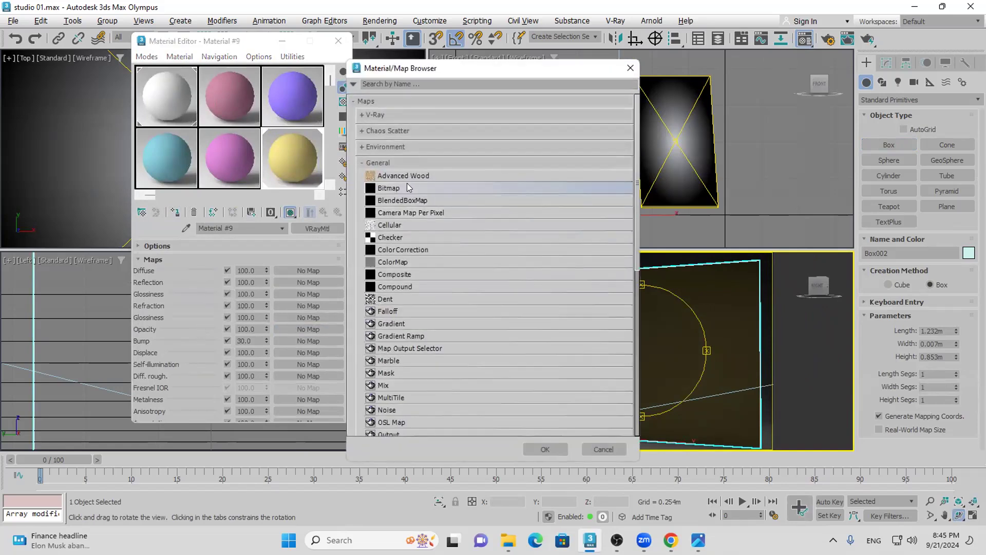
{"action": "double_click", "coordinate": [406, 183]}
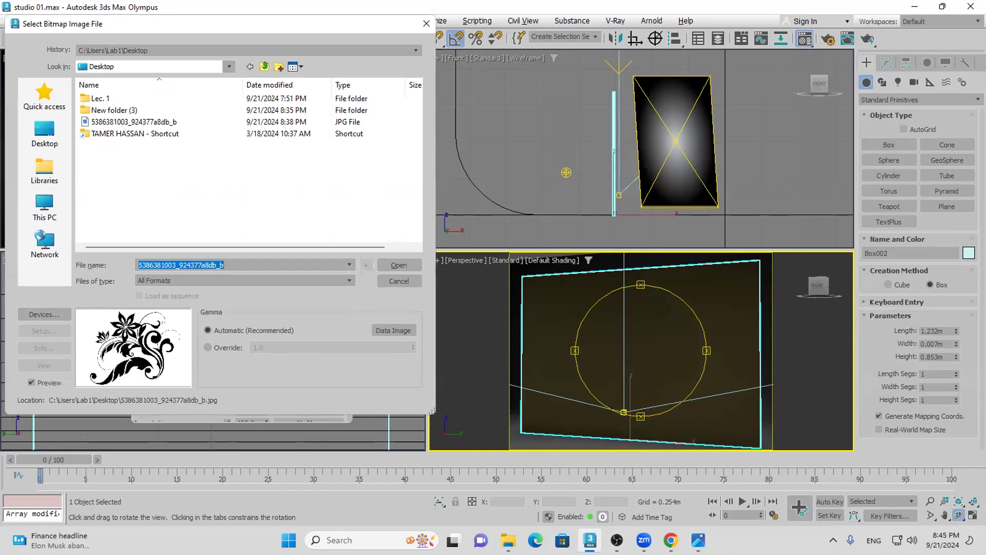
Switch to Chrome and find the dark blue and white Islamic star pattern among the ornament image results and related images
{"action": "left_click", "coordinate": [670, 539]}
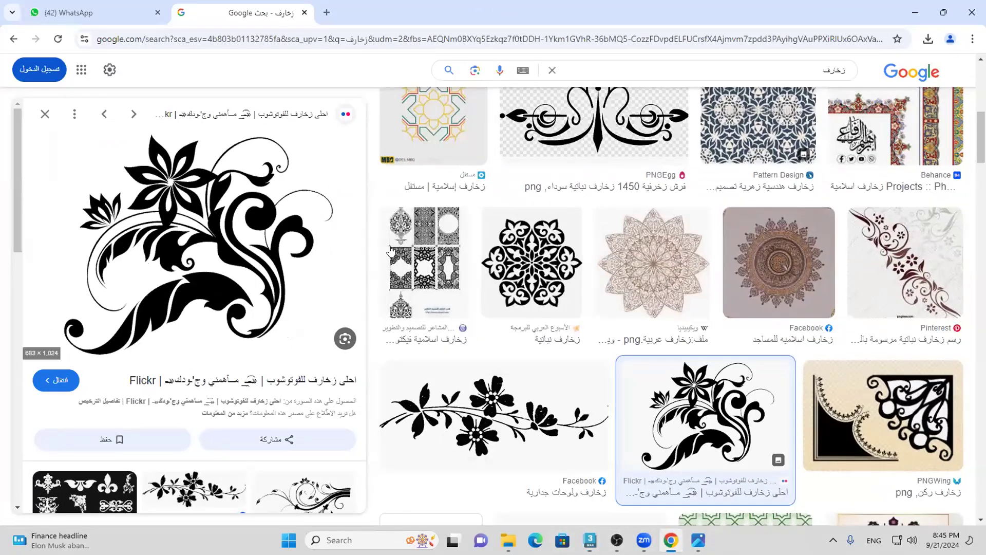
{"action": "scroll", "coordinate": [434, 264], "scroll_direction": "up", "scroll_amount": 2}
{"action": "scroll", "coordinate": [504, 272], "scroll_direction": "up", "scroll_amount": 3}
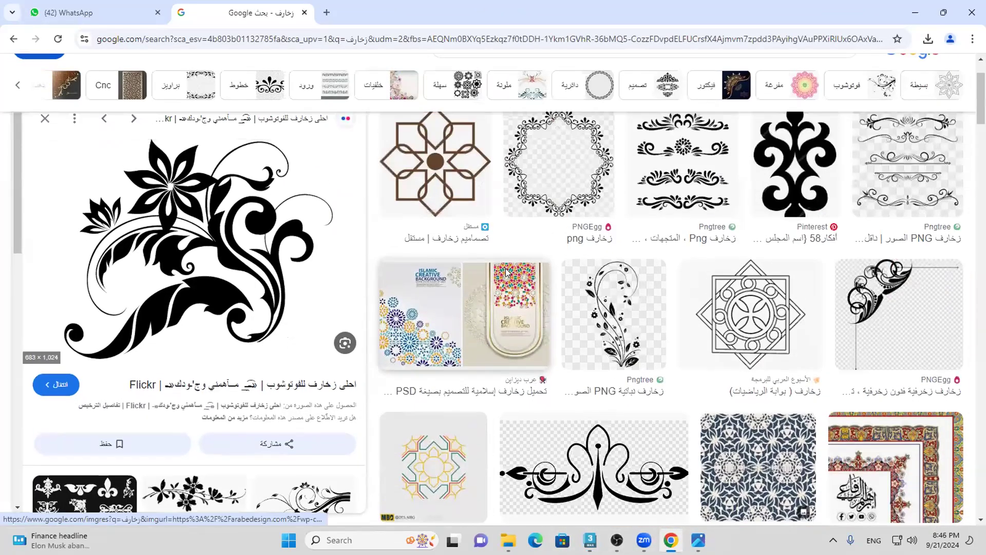
{"action": "scroll", "coordinate": [506, 272], "scroll_direction": "down", "scroll_amount": 1}
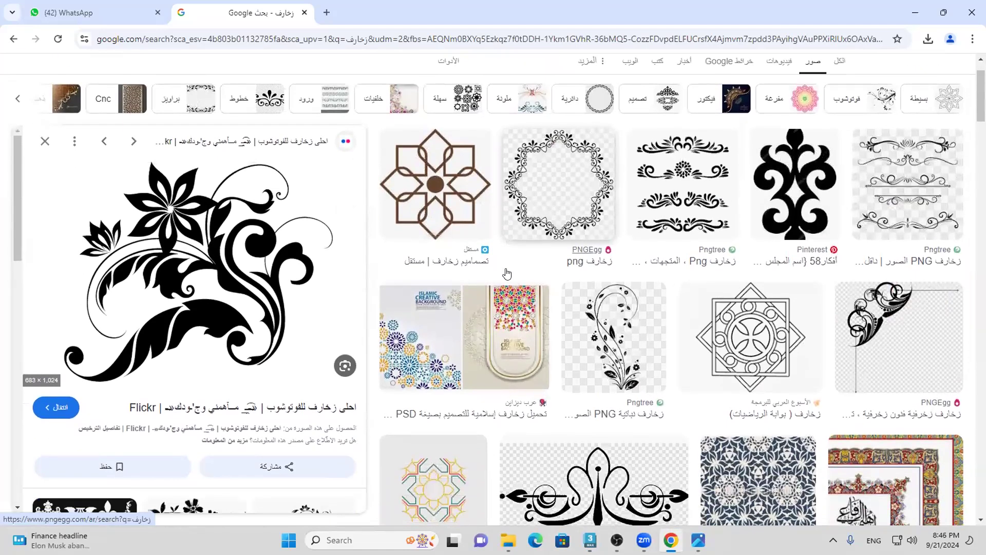
{"action": "left_click", "coordinate": [756, 463]}
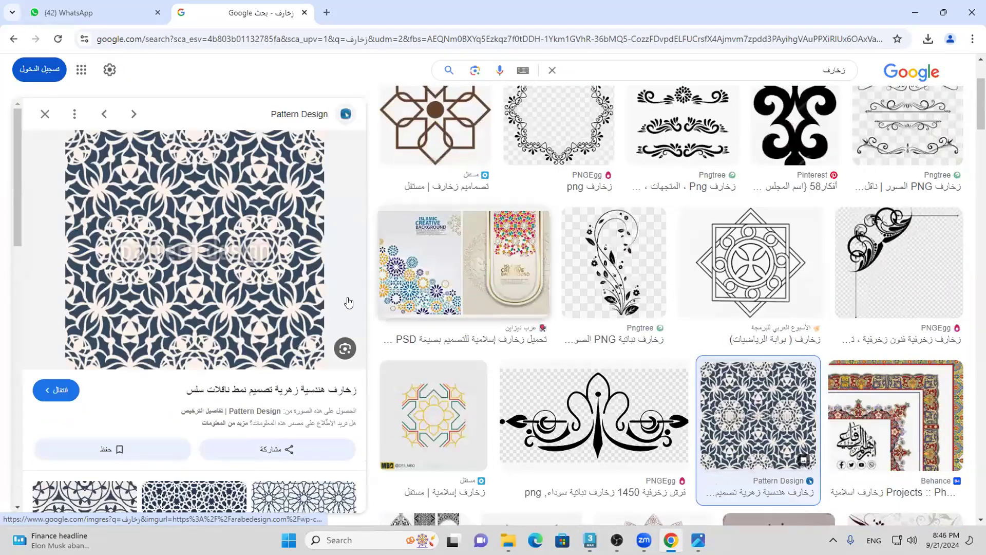
{"action": "scroll", "coordinate": [279, 345], "scroll_direction": "down", "scroll_amount": 4}
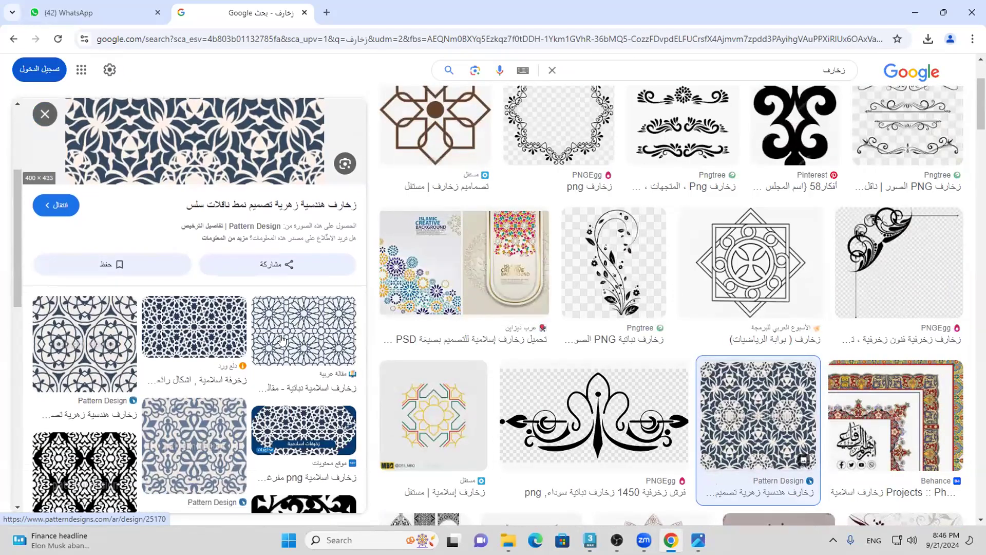
{"action": "left_click", "coordinate": [194, 324]}
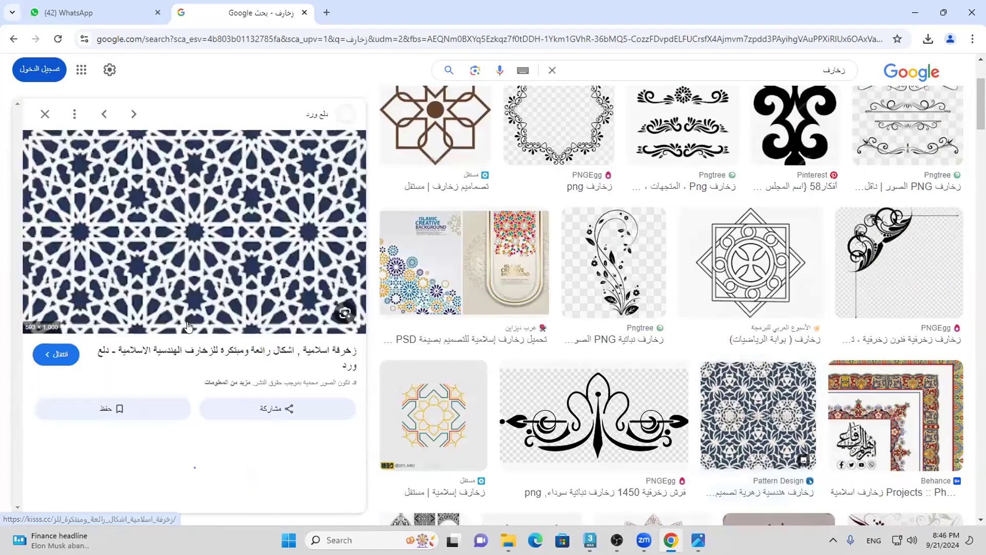
Save the star pattern image to the Desktop as the JPEG 3734-11 and return to 3ds Max
{"action": "right_click", "coordinate": [222, 205]}
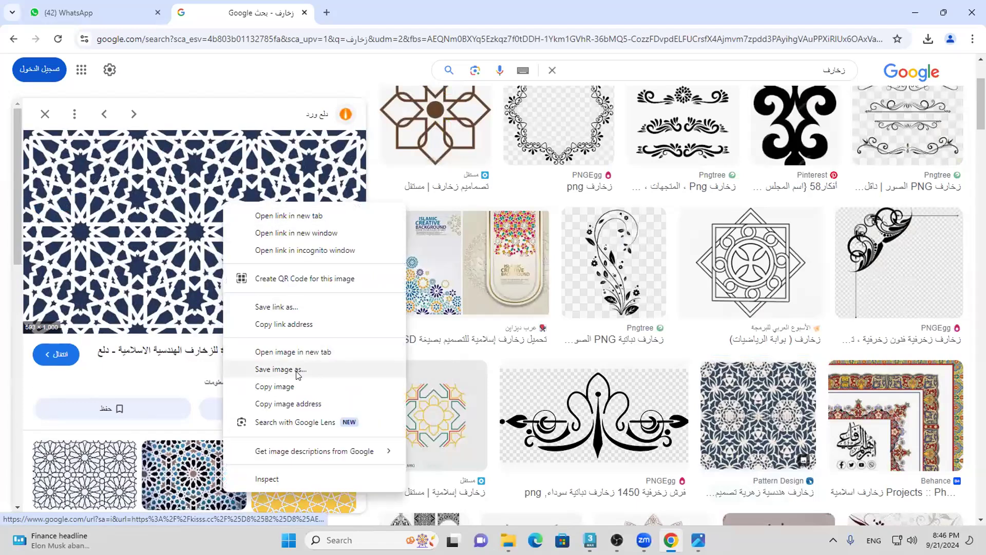
{"action": "left_click", "coordinate": [280, 370]}
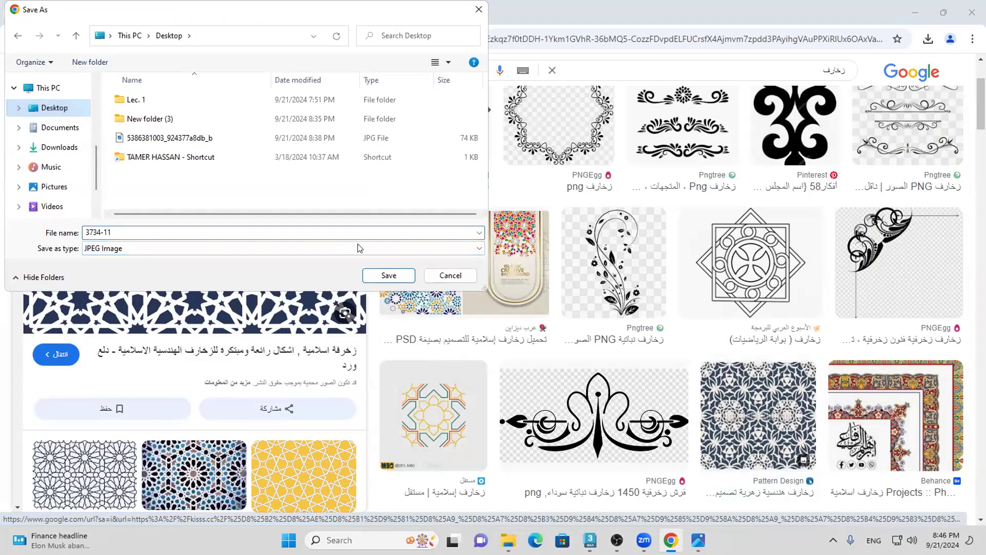
{"action": "left_click", "coordinate": [389, 276]}
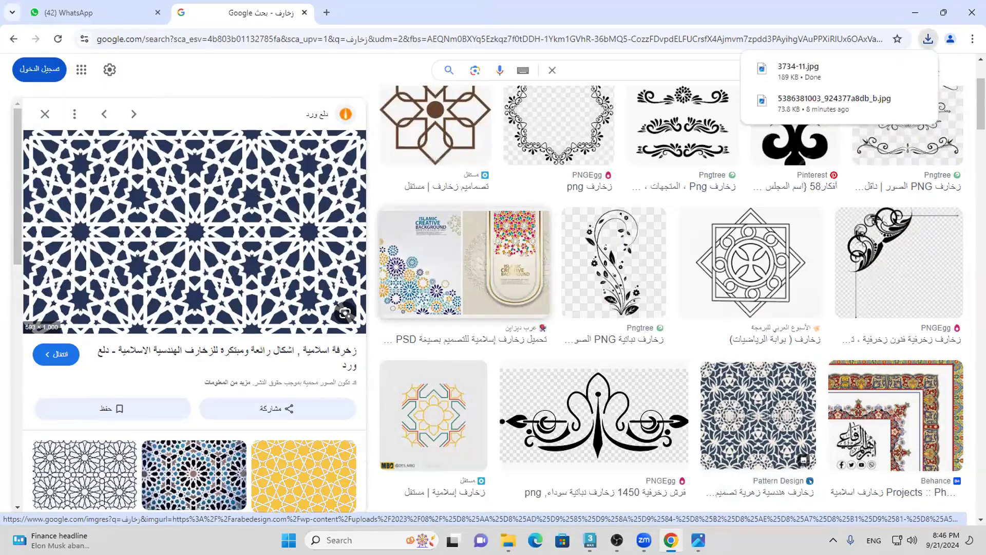
{"action": "key", "text": "alt+Tab"}
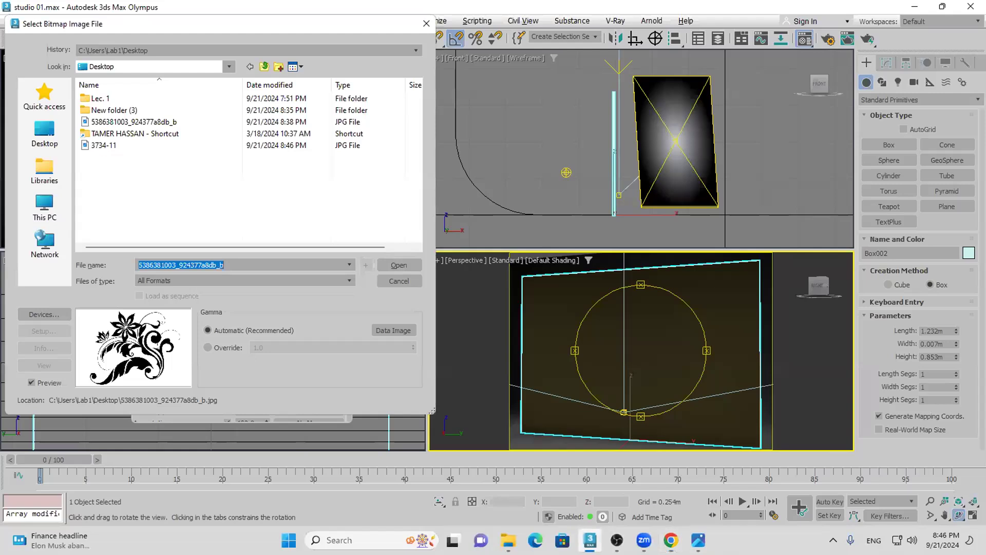
Load 3734-11 from the Desktop as the opacity bitmap, assign the material to the box and show the map in the viewport
{"action": "double_click", "coordinate": [97, 145]}
{"action": "left_click", "coordinate": [175, 212]}
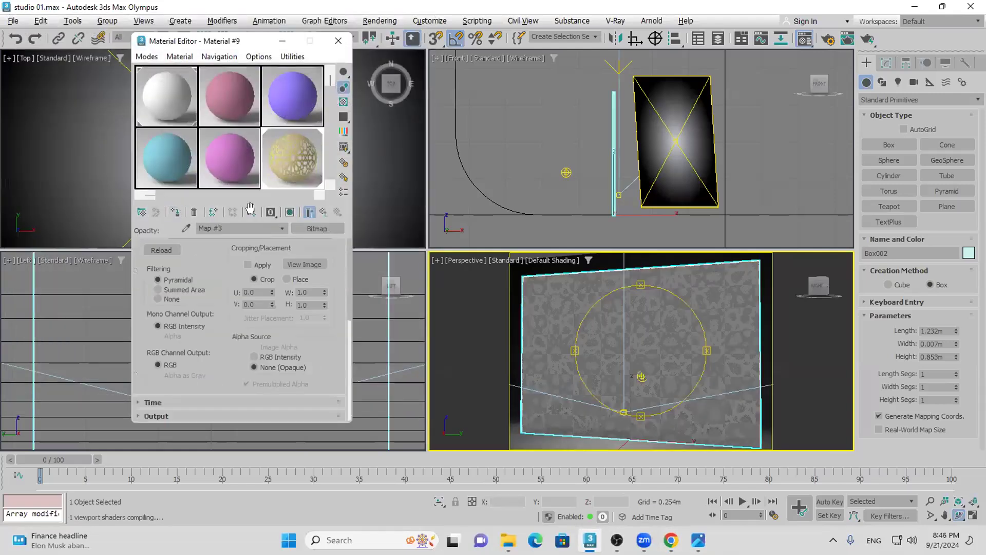
{"action": "left_click", "coordinate": [291, 212]}
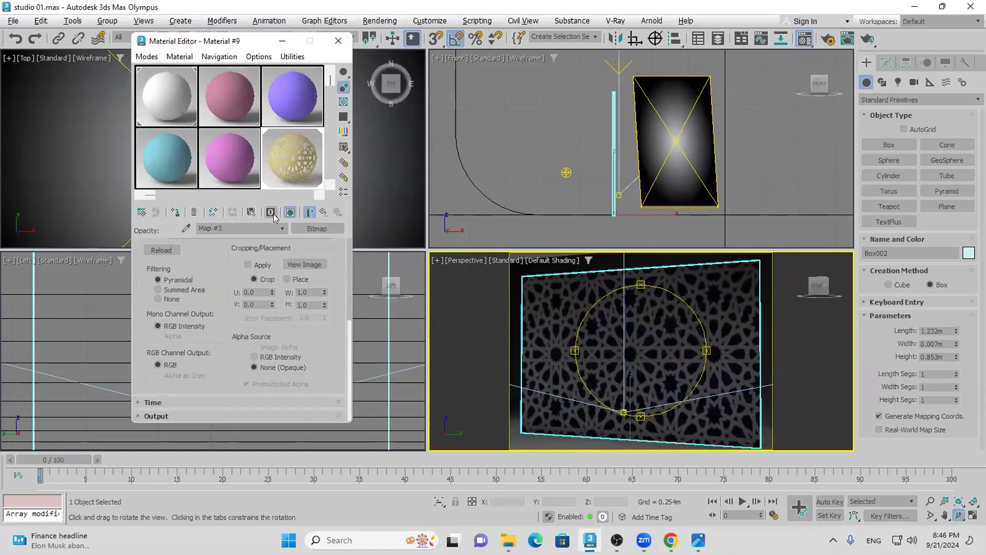
{"action": "left_click", "coordinate": [291, 212]}
{"action": "mouse_move", "coordinate": [646, 358]}
{"action": "left_mouse_down"}
{"action": "mouse_move", "coordinate": [651, 369]}
{"action": "mouse_move", "coordinate": [648, 360]}
{"action": "left_mouse_up"}
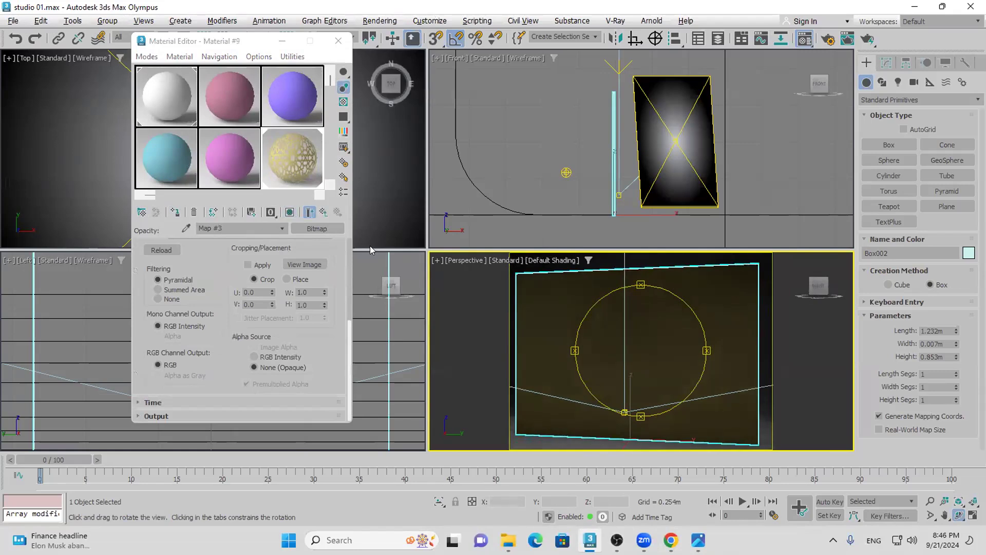
{"action": "left_click", "coordinate": [289, 212]}
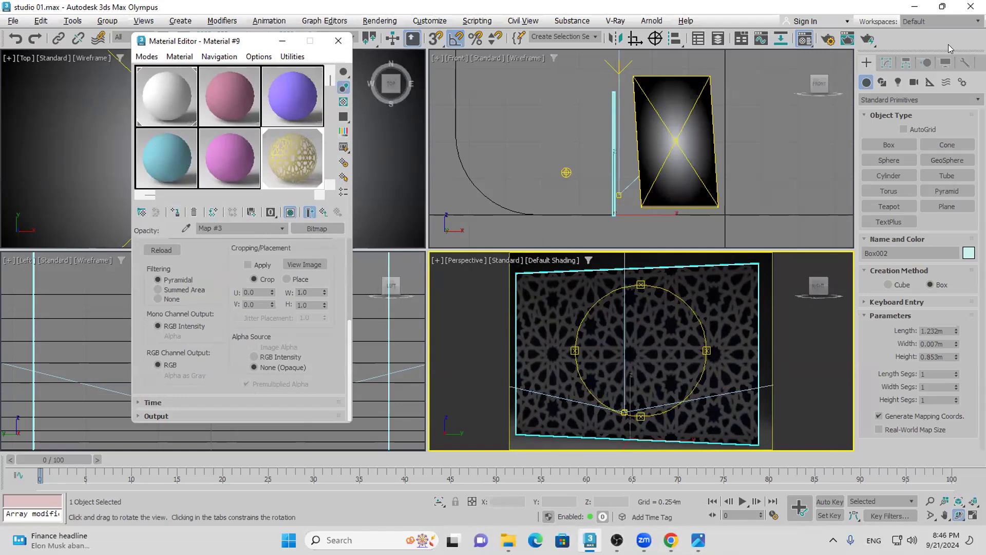
Render the Perspective view with V-Ray to examine the perforated panel, then close the frame buffer and the Material Editor
{"action": "left_click", "coordinate": [866, 40]}
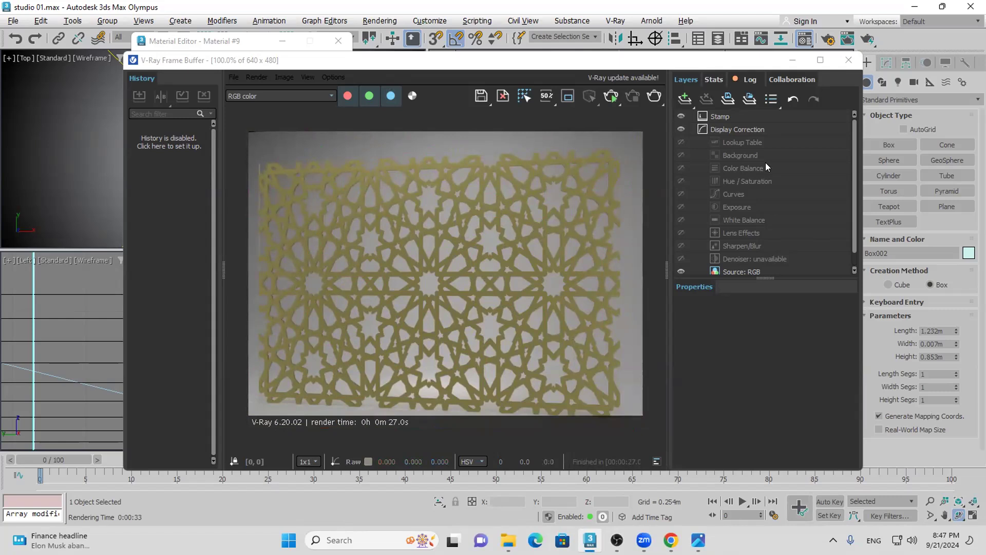
{"action": "left_click", "coordinate": [849, 59]}
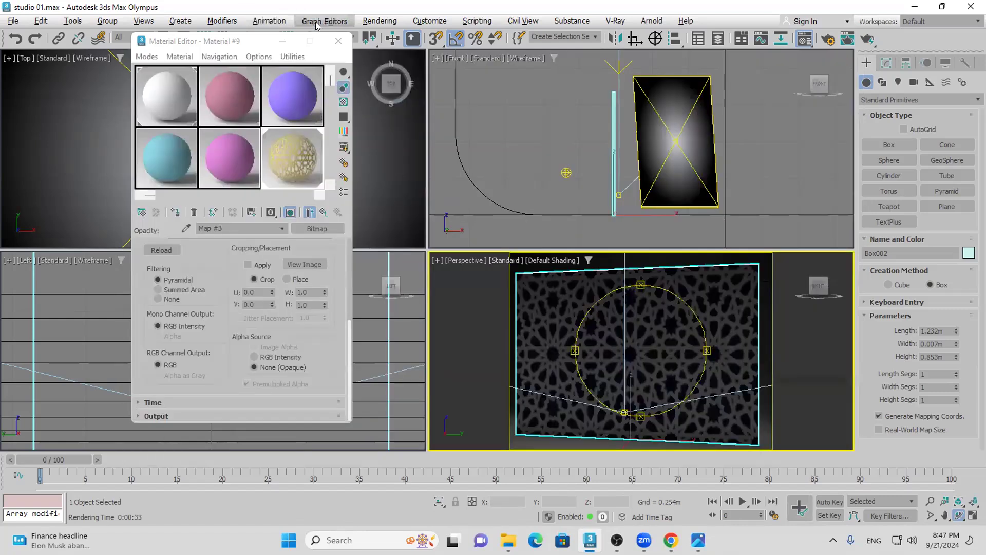
{"action": "left_click", "coordinate": [338, 41]}
Reset 3ds Max to an empty scene without saving the studio 01 changes
{"action": "left_click", "coordinate": [13, 20]}
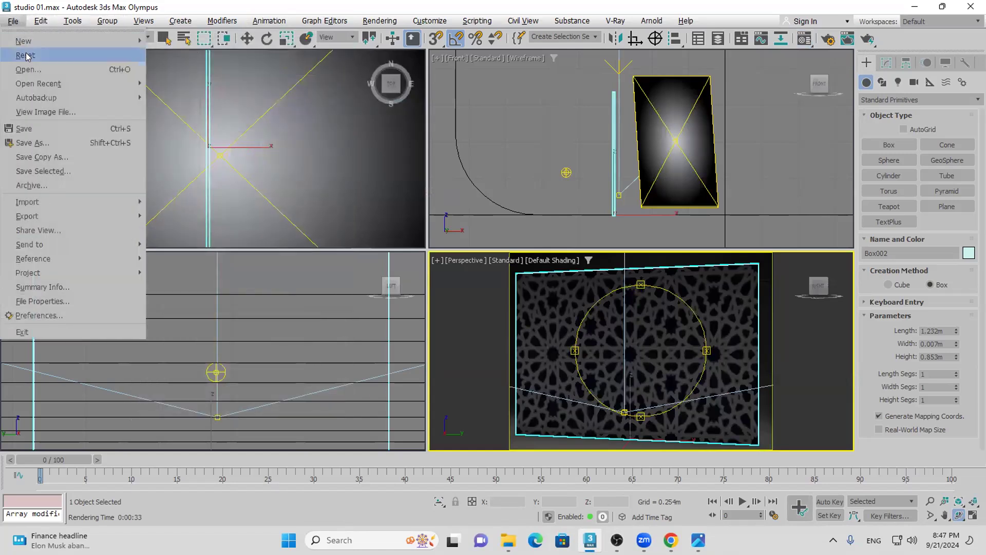
{"action": "left_click", "coordinate": [26, 55]}
{"action": "left_click", "coordinate": [489, 284]}
{"action": "left_click", "coordinate": [452, 285]}
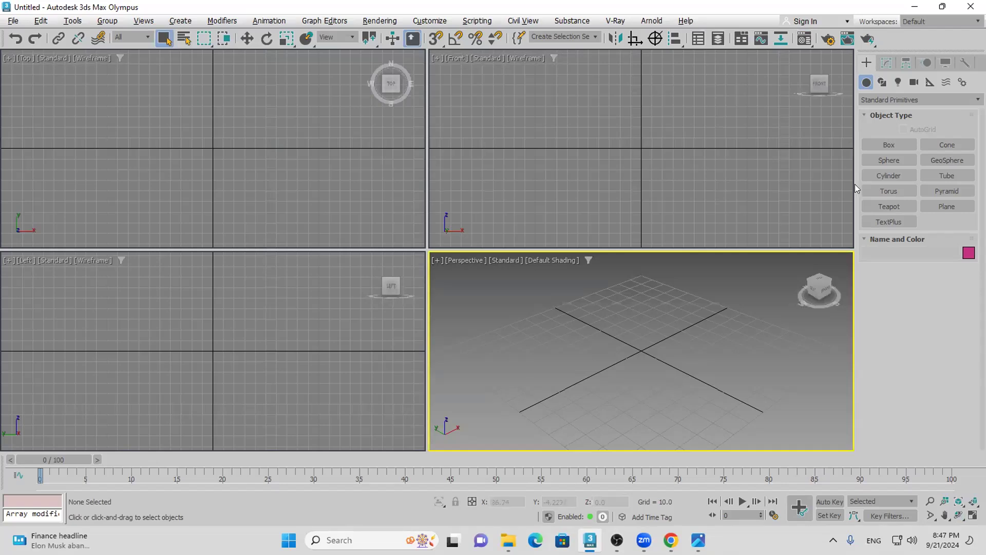
Create a flat cylinder of radius about 43 and height about 2.9 in the Top view, with 22 height and 34 cap segments
{"action": "left_click", "coordinate": [884, 174]}
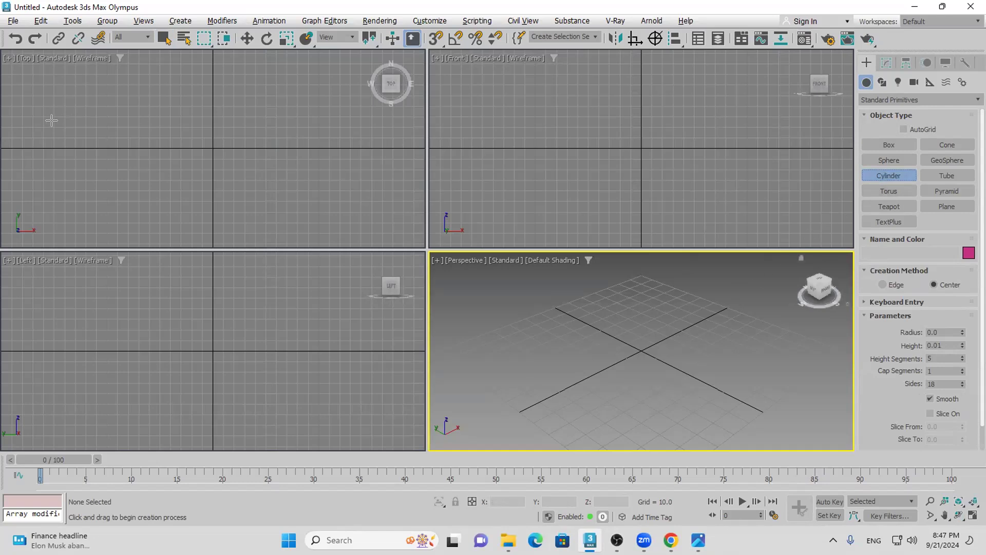
{"action": "left_click_drag", "start_coordinate": [88, 146], "coordinate": [115, 182]}
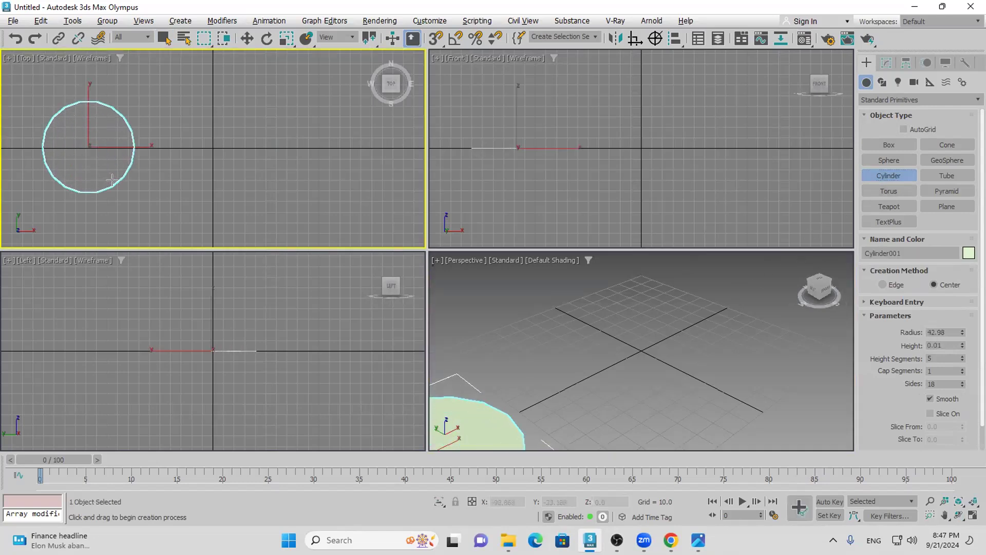
{"action": "left_click", "coordinate": [264, 185]}
{"action": "middle_click_drag", "start_coordinate": [264, 185], "coordinate": [326, 186]}
{"action": "scroll", "coordinate": [621, 383], "scroll_direction": "down", "scroll_amount": 5}
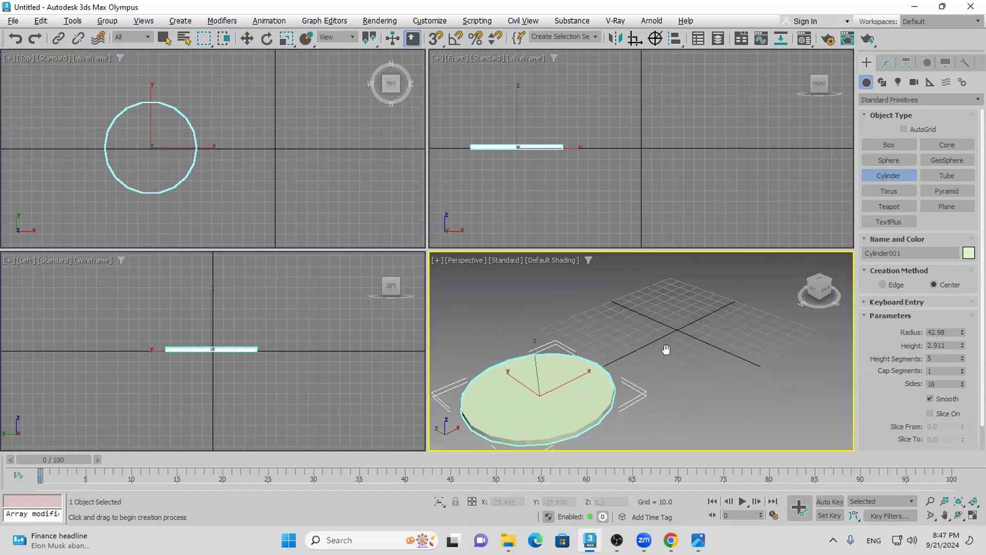
{"action": "left_click_drag", "start_coordinate": [962, 362], "coordinate": [961, 345]}
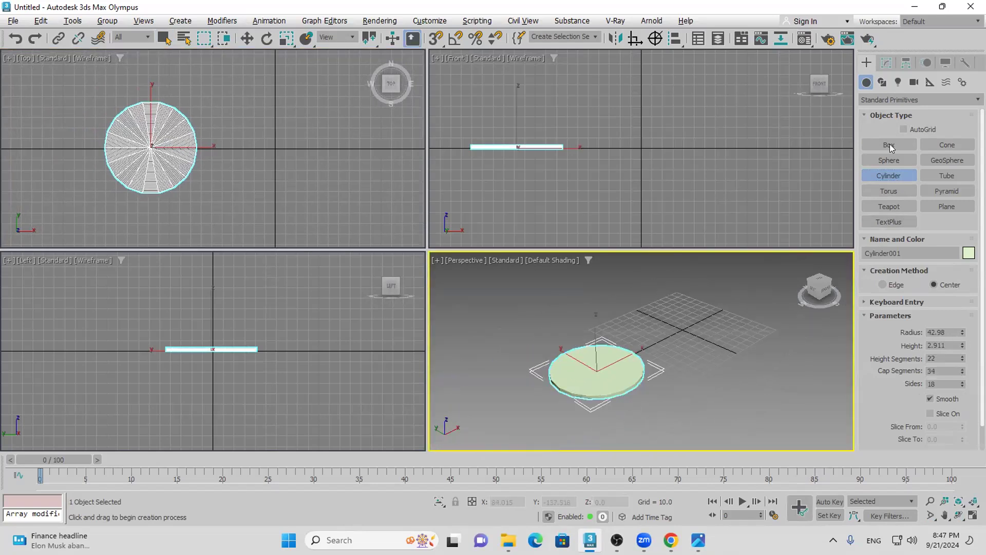
Add an FFD 4x4x4 modifier to the cylinder and enter its Control Points level
{"action": "left_click", "coordinate": [887, 63]}
{"action": "left_click", "coordinate": [883, 97]}
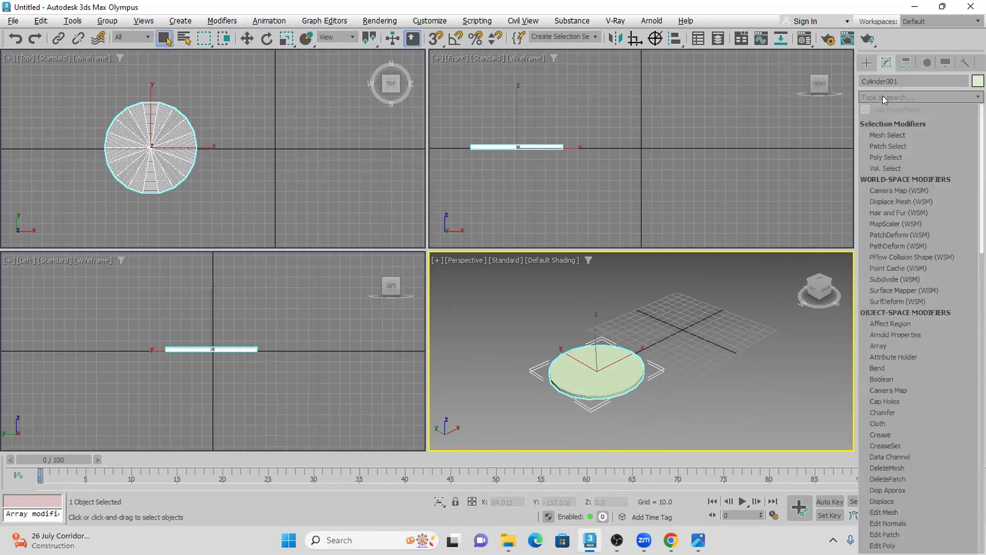
{"action": "type", "text": "f"}
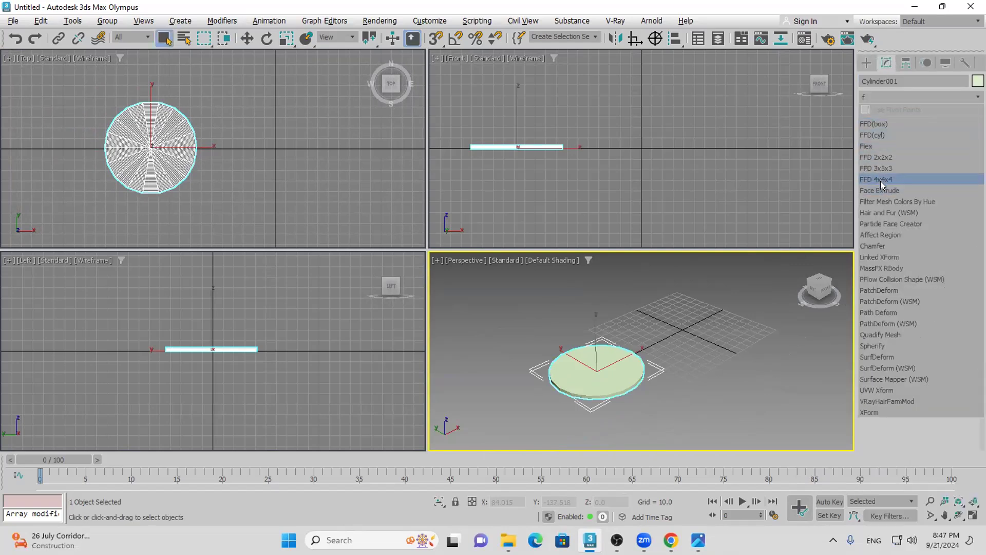
{"action": "left_click", "coordinate": [880, 179]}
{"action": "left_click", "coordinate": [877, 113]}
{"action": "left_click", "coordinate": [903, 125]}
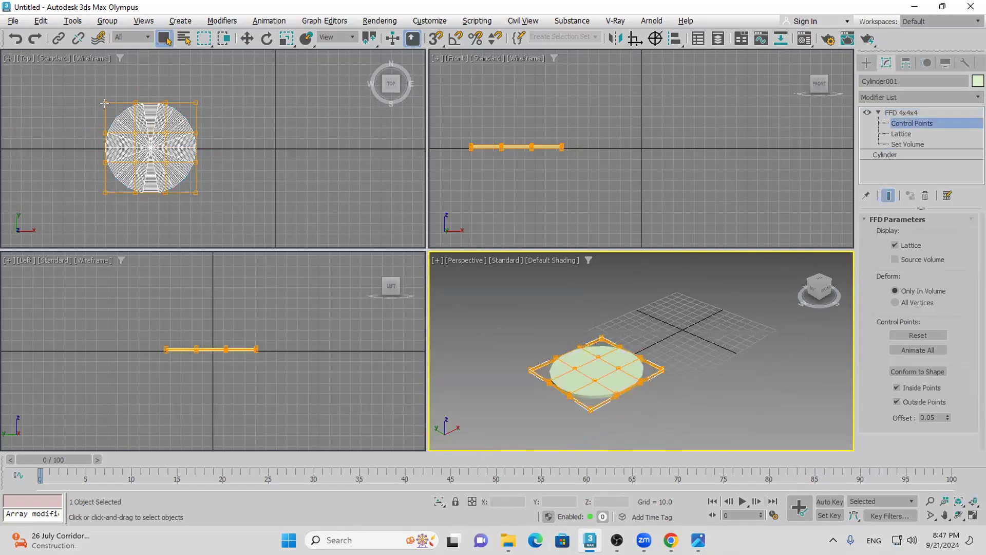
Raise one of the cylinder's inner lattice control points vertically in the Front view to form a tall smooth bump
{"action": "left_click", "coordinate": [172, 131]}
{"action": "left_click", "coordinate": [247, 38]}
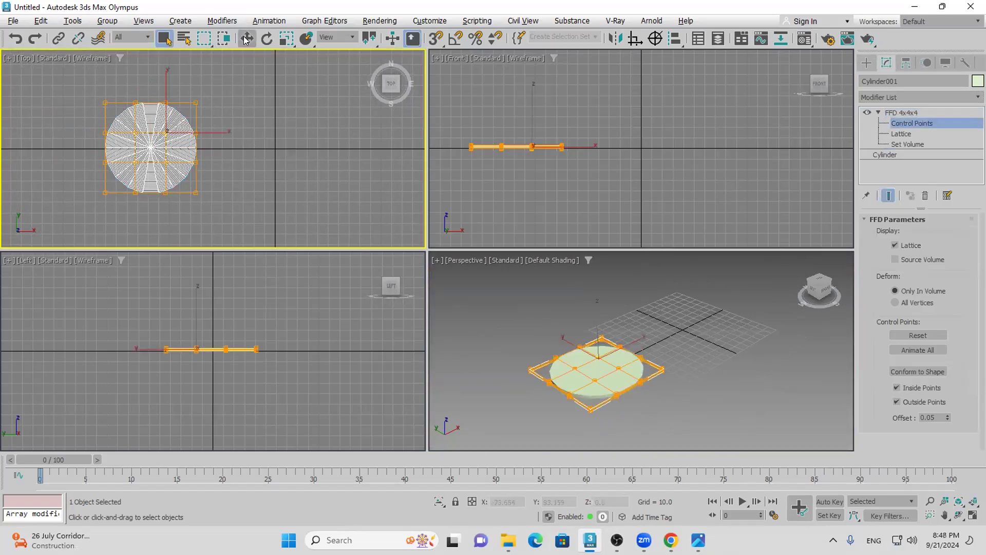
{"action": "left_click", "coordinate": [532, 147]}
{"action": "left_click_drag", "start_coordinate": [533, 113], "coordinate": [544, 50]}
Draw a circle spline of radius about 61 beside the deformed cylinder in the Perspective view
{"action": "left_click", "coordinate": [866, 63]}
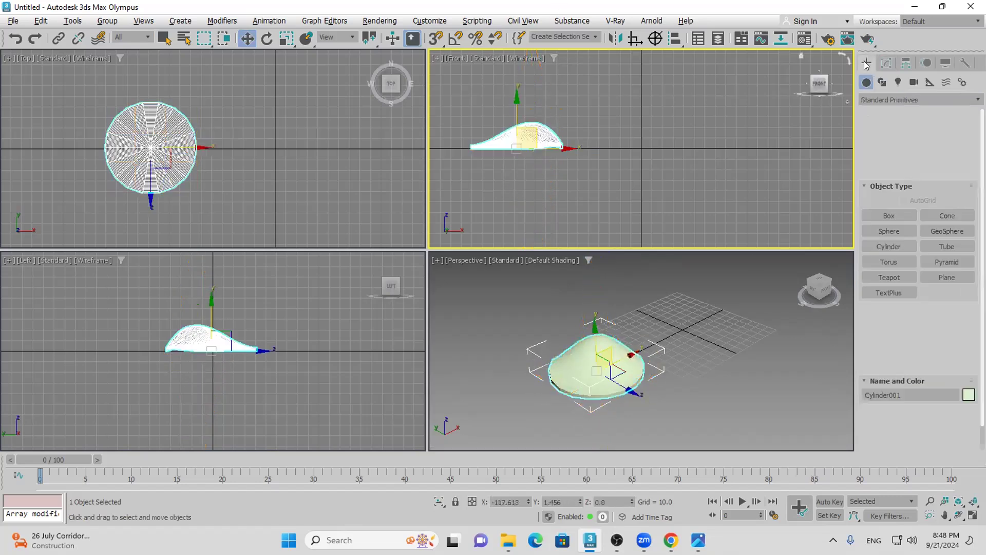
{"action": "left_click", "coordinate": [881, 84]}
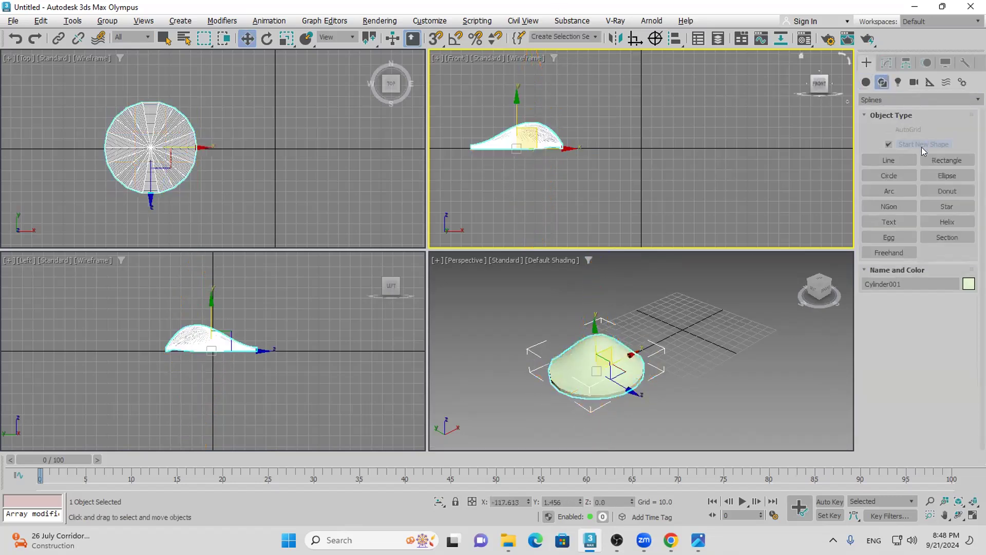
{"action": "left_click", "coordinate": [895, 175]}
{"action": "left_click_drag", "start_coordinate": [709, 335], "coordinate": [708, 371]}
{"action": "scroll", "coordinate": [602, 392], "scroll_direction": "up", "scroll_amount": 3}
{"action": "middle_click_drag", "start_coordinate": [609, 371], "coordinate": [557, 385]}
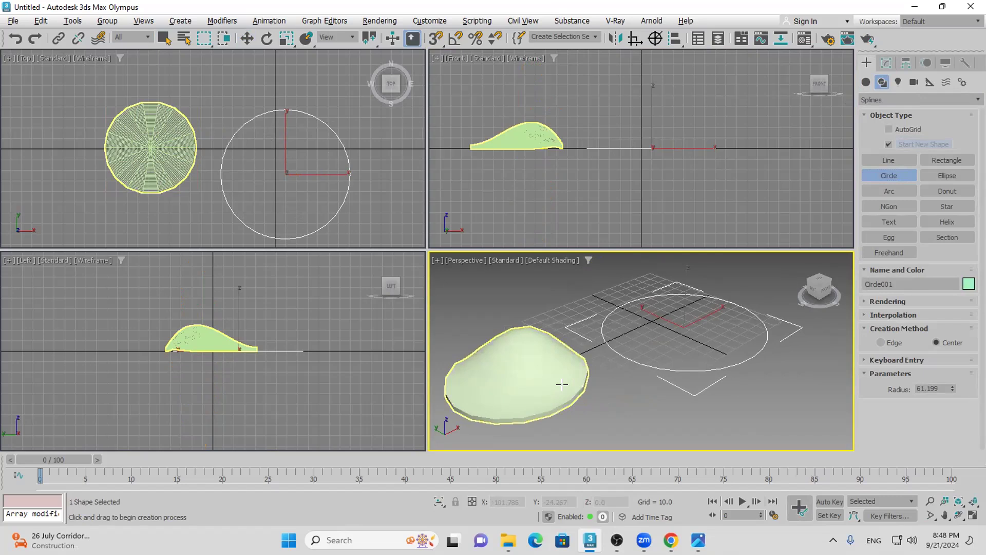
Add an Extrude modifier to the circle with an amount of 5.5
{"action": "left_click", "coordinate": [886, 62]}
{"action": "left_click", "coordinate": [892, 95]}
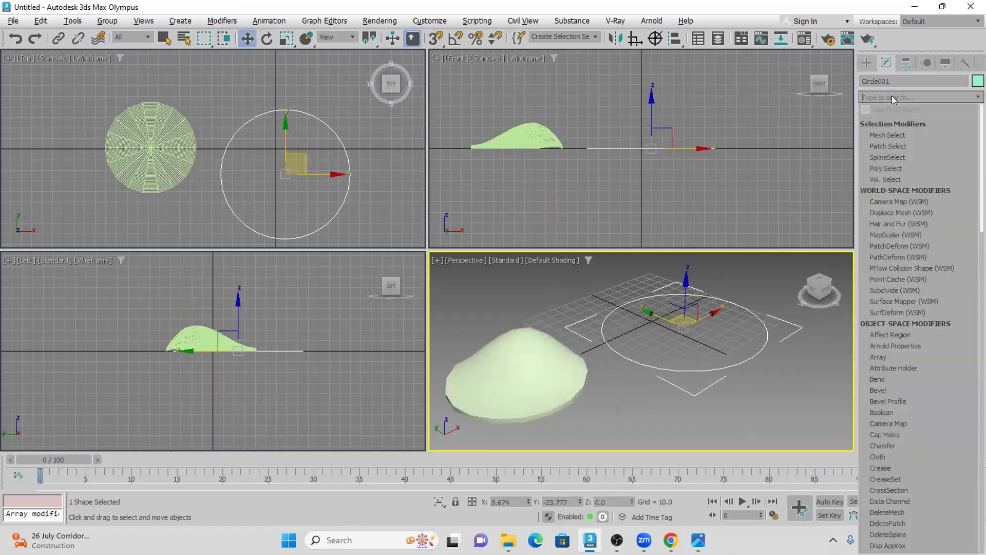
{"action": "left_click", "coordinate": [891, 96]}
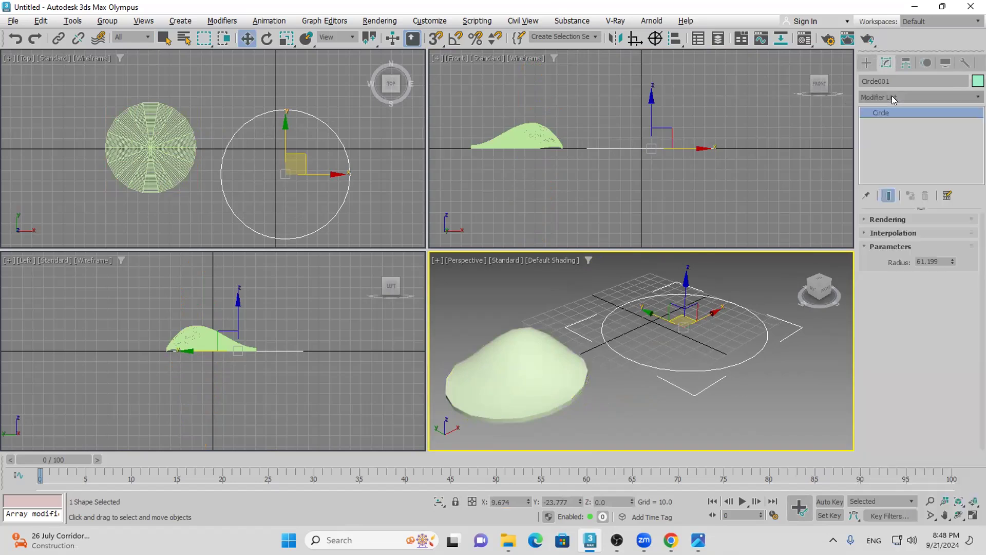
{"action": "left_click", "coordinate": [891, 95]}
{"action": "type", "text": "ext"}
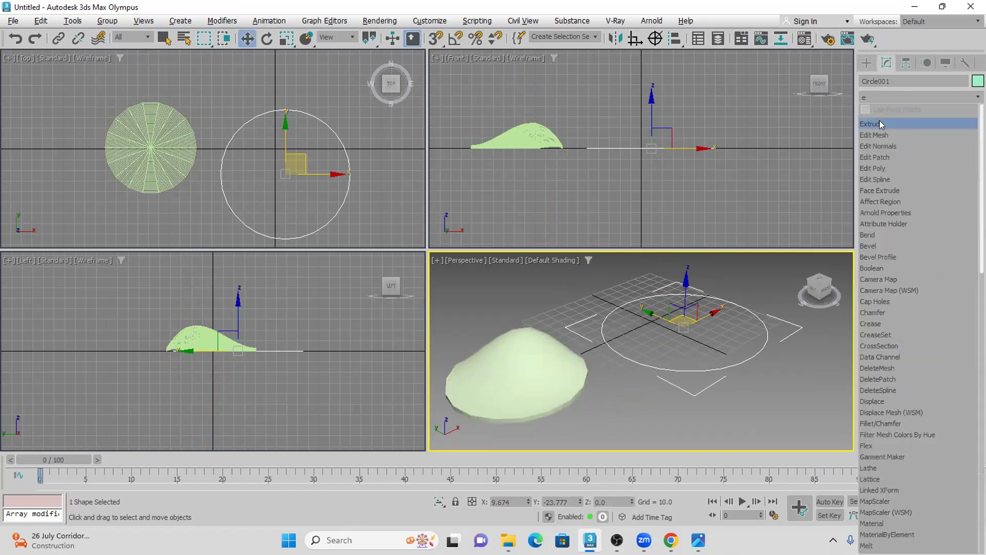
{"action": "left_click", "coordinate": [879, 120]}
{"action": "left_click_drag", "start_coordinate": [951, 236], "coordinate": [952, 226]}
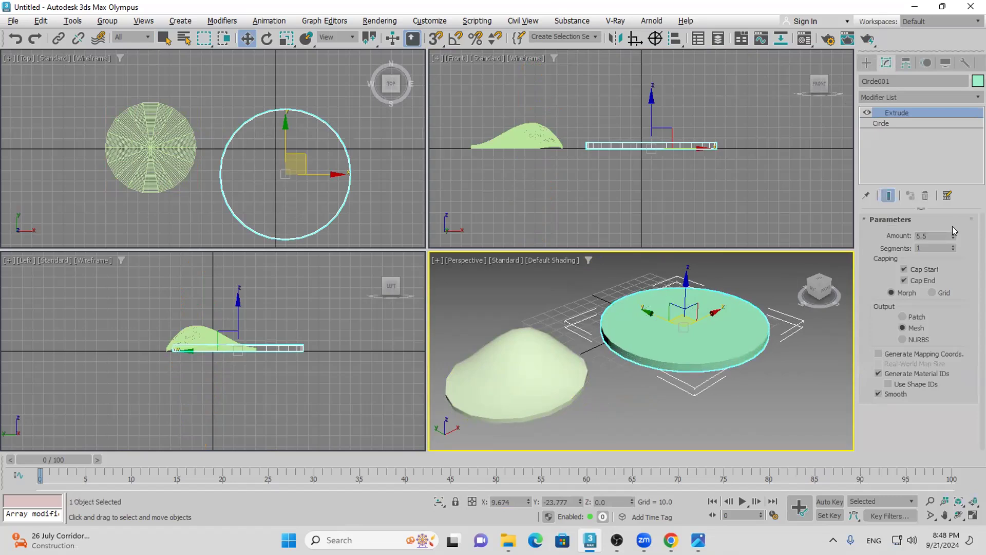
Add an FFD 4x4x4 modifier to the extruded circle and enter its Control Points level
{"action": "left_click", "coordinate": [912, 97]}
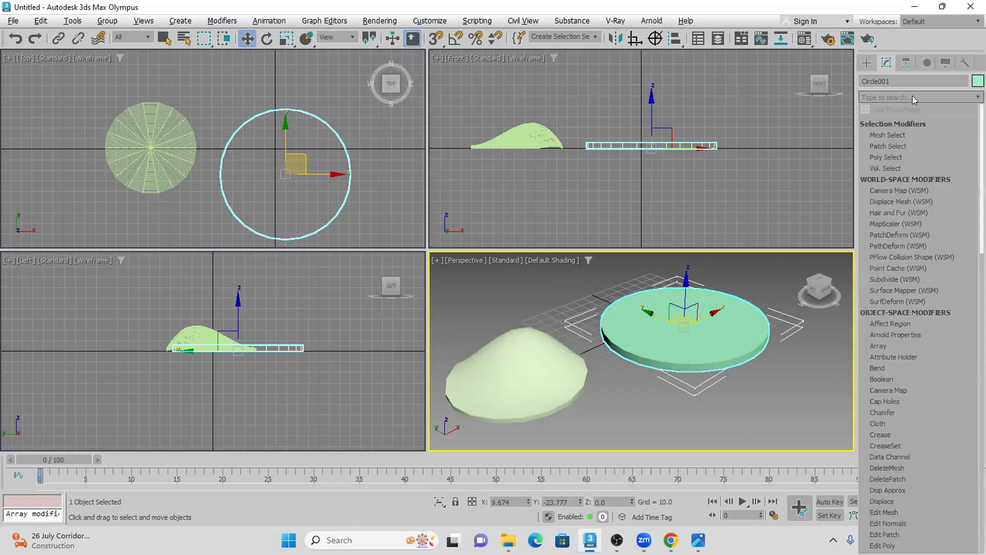
{"action": "type", "text": "f"}
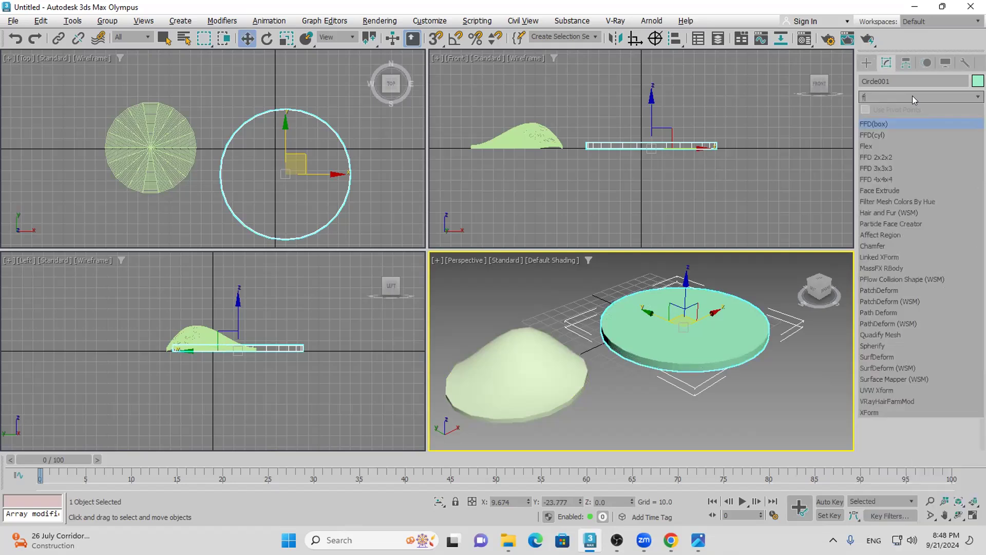
{"action": "left_click", "coordinate": [876, 179]}
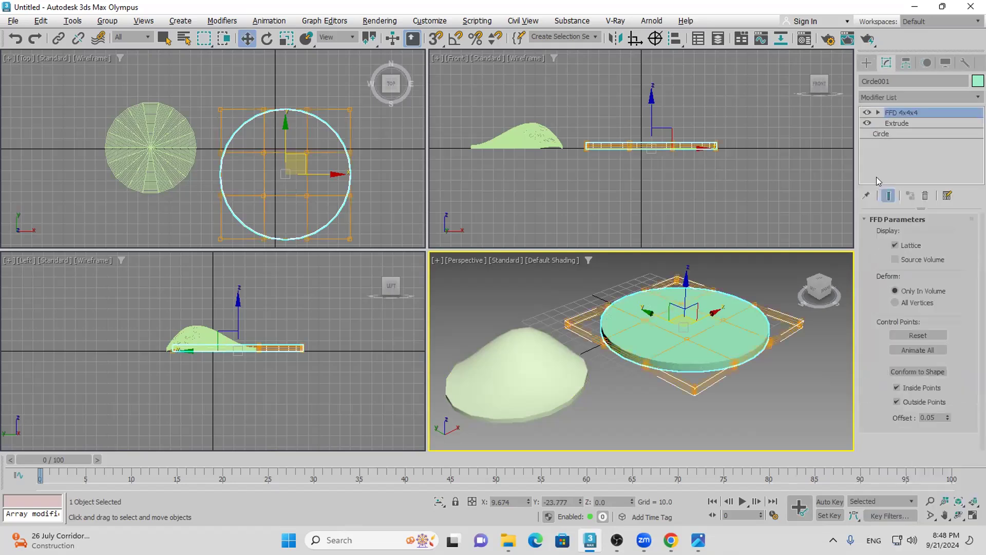
{"action": "left_click", "coordinate": [878, 112]}
{"action": "left_click", "coordinate": [903, 123]}
Raise an inner lattice control point of the extruded circle to a height of about 111 and inspect the deformation in the Front view
{"action": "left_click", "coordinate": [296, 147]}
{"action": "left_click_drag", "start_coordinate": [295, 142], "coordinate": [330, 174]}
{"action": "right_click", "coordinate": [626, 140]}
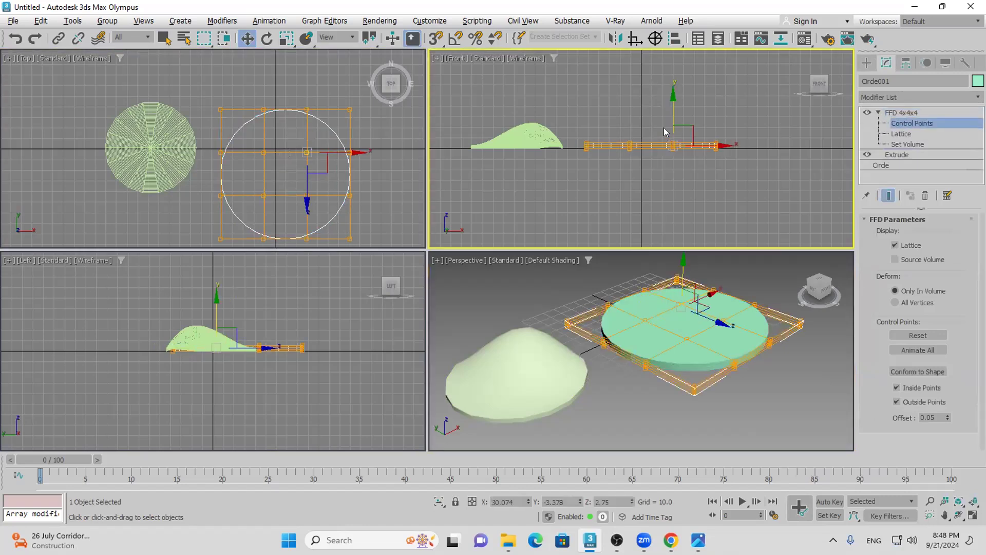
{"action": "left_click_drag", "start_coordinate": [670, 113], "coordinate": [715, 5]}
{"action": "scroll", "coordinate": [708, 148], "scroll_direction": "up", "scroll_amount": 6}
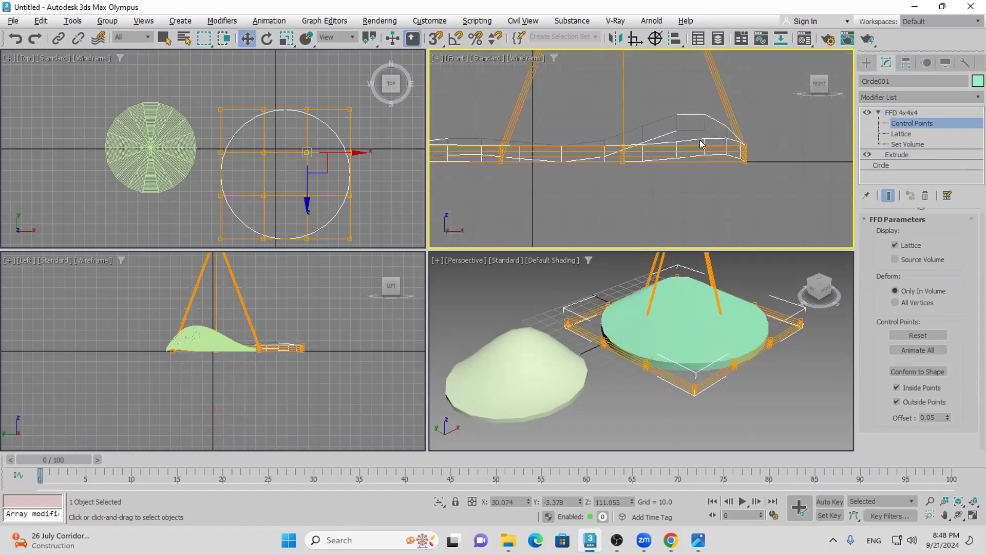
{"action": "scroll", "coordinate": [708, 148], "scroll_direction": "down", "scroll_amount": 5}
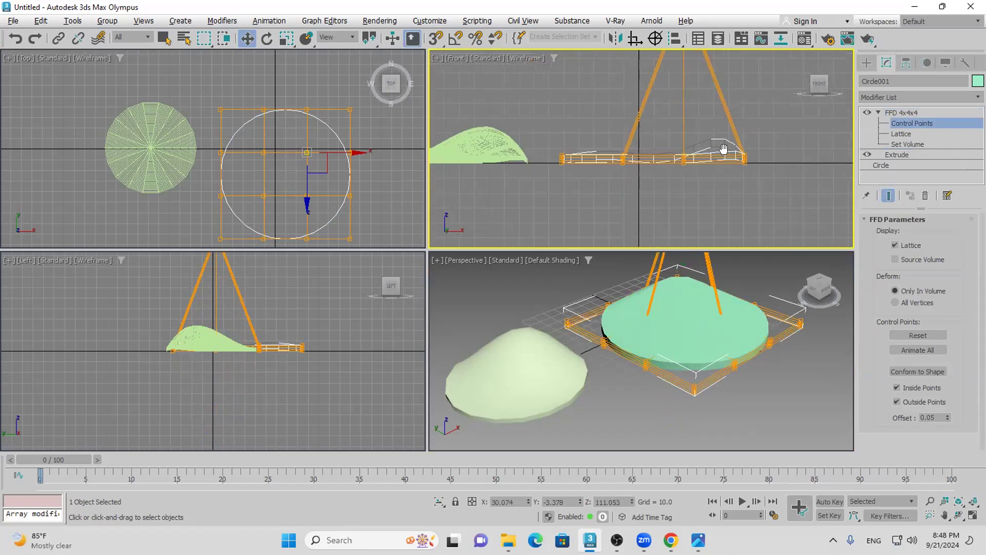
{"action": "middle_click_drag", "start_coordinate": [733, 155], "coordinate": [766, 149]}
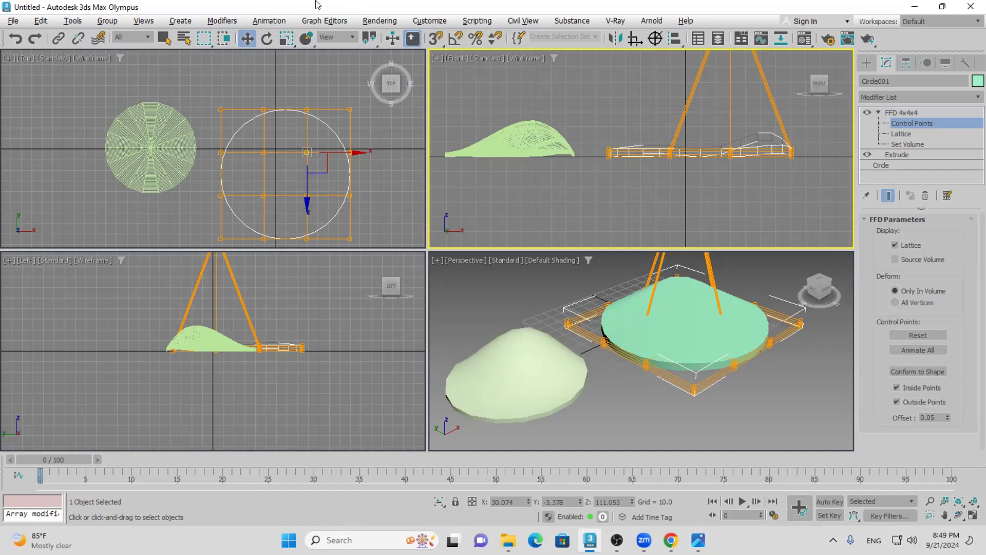
Reset the scene again, discarding the deformed cylinder and extruded circle
{"action": "left_click", "coordinate": [13, 21]}
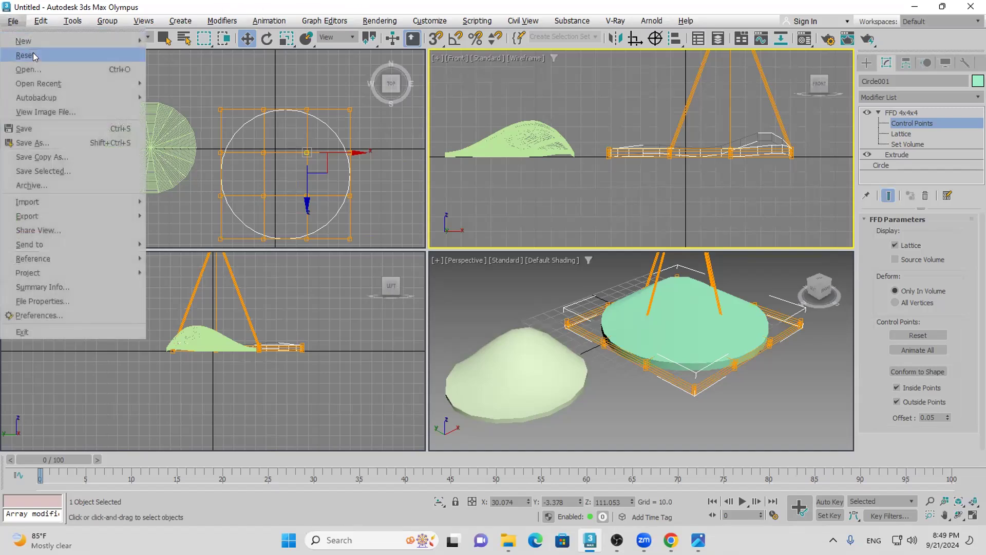
{"action": "left_click", "coordinate": [26, 55]}
{"action": "left_click", "coordinate": [493, 288]}
{"action": "left_click", "coordinate": [445, 288]}
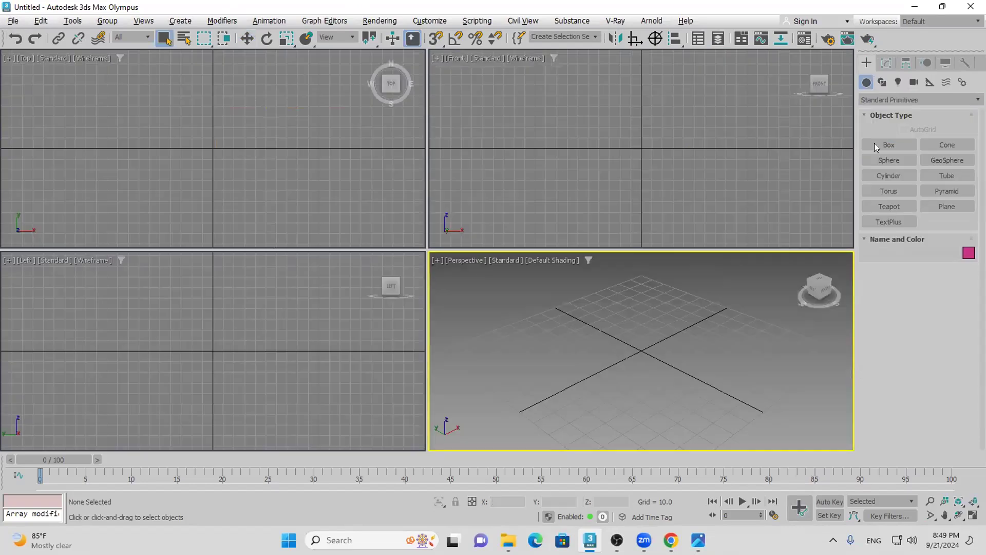
Draw a circle spline of radius about 57 centred near the origin in the Perspective view
{"action": "left_click", "coordinate": [882, 82]}
{"action": "left_click", "coordinate": [888, 175]}
{"action": "left_click_drag", "start_coordinate": [635, 348], "coordinate": [670, 417]}
{"action": "middle_click_drag", "start_coordinate": [741, 402], "coordinate": [724, 385]}
Add a Quadify Mesh modifier to the circle
{"action": "left_click", "coordinate": [885, 63]}
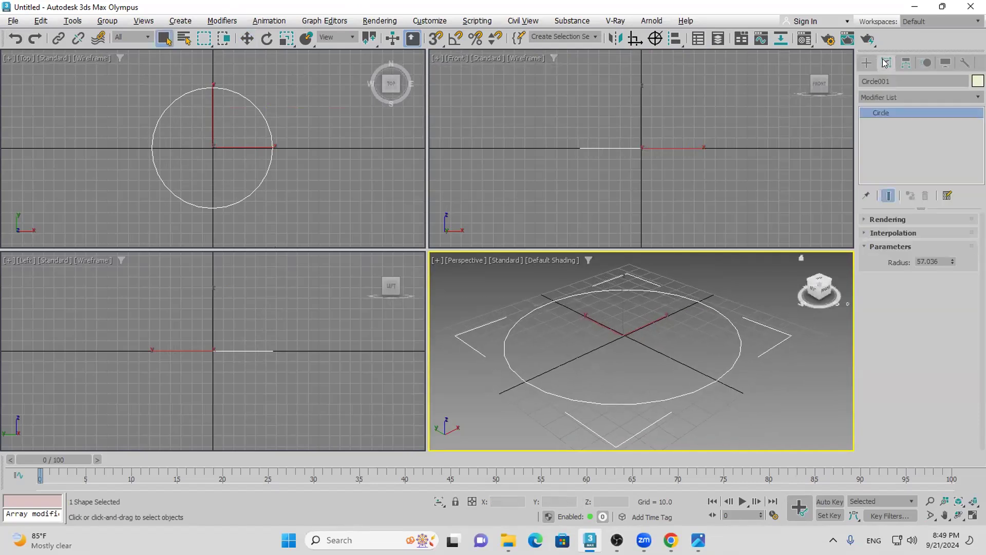
{"action": "left_click", "coordinate": [894, 95]}
{"action": "type", "text": "q"}
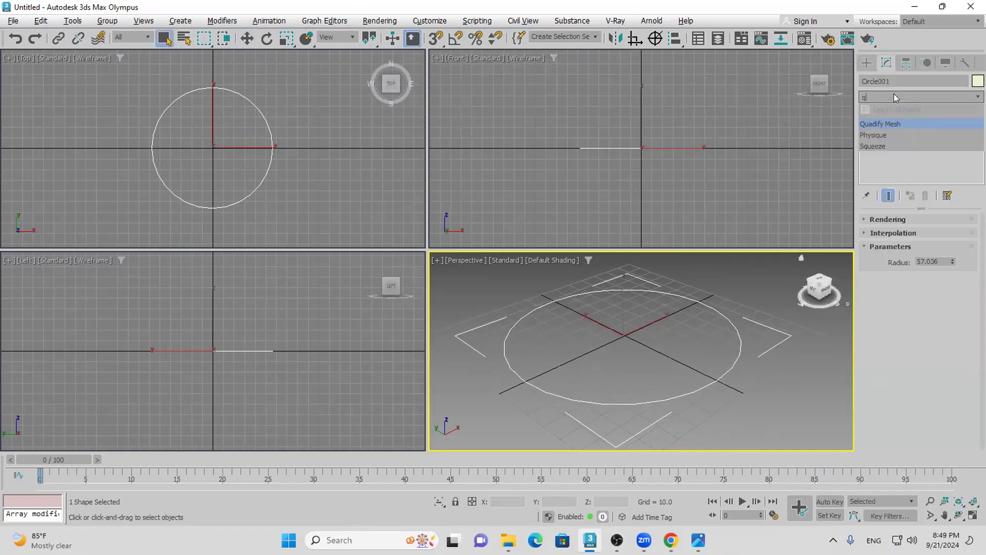
{"action": "left_click", "coordinate": [911, 123]}
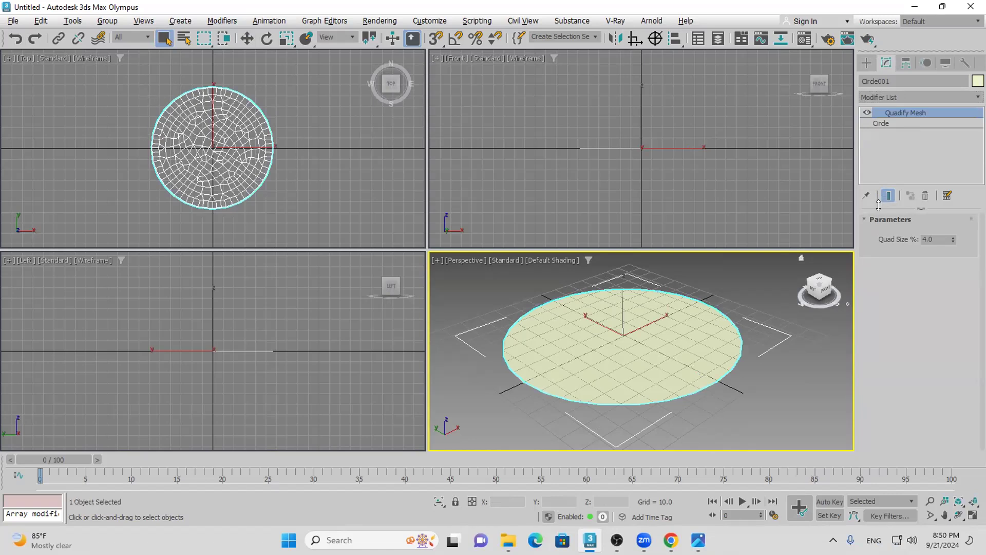
Try several Quad Size percentages on the circle's Quadify Mesh modifier and settle on 3.0
{"action": "left_click", "coordinate": [953, 243]}
{"action": "left_click", "coordinate": [953, 243]}
{"action": "left_click", "coordinate": [952, 244]}
{"action": "left_click", "coordinate": [953, 243]}
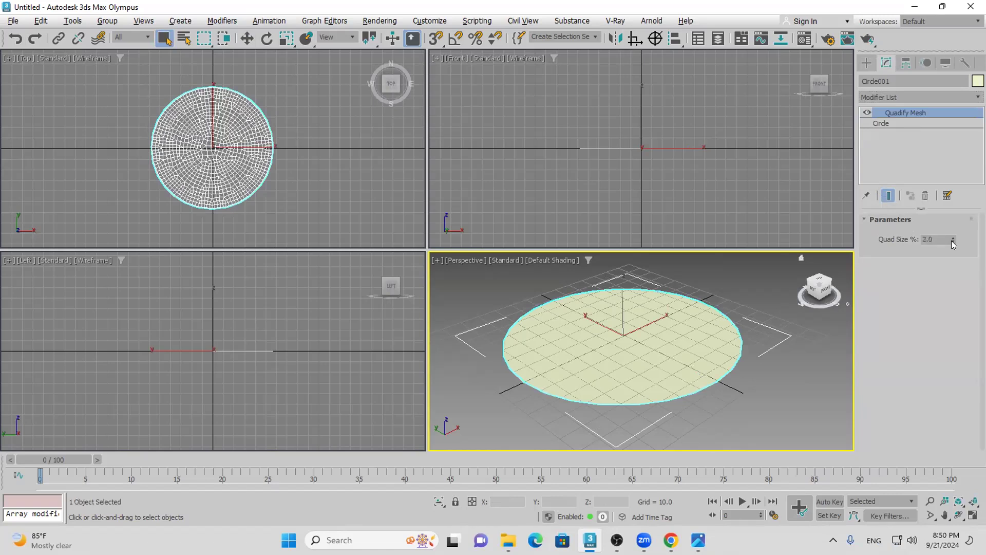
{"action": "left_click", "coordinate": [954, 237]}
{"action": "left_click", "coordinate": [954, 237]}
{"action": "left_click", "coordinate": [953, 237]}
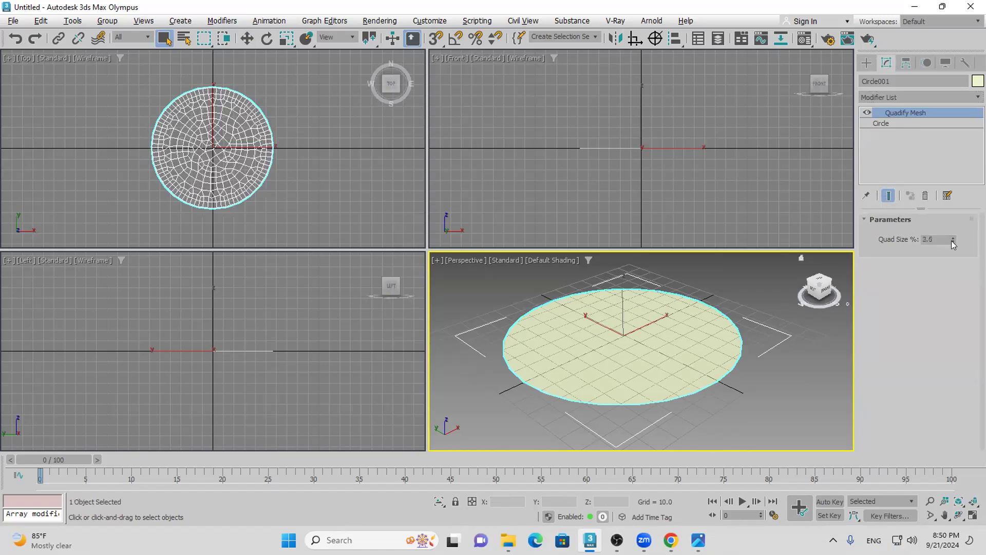
{"action": "left_click", "coordinate": [953, 243]}
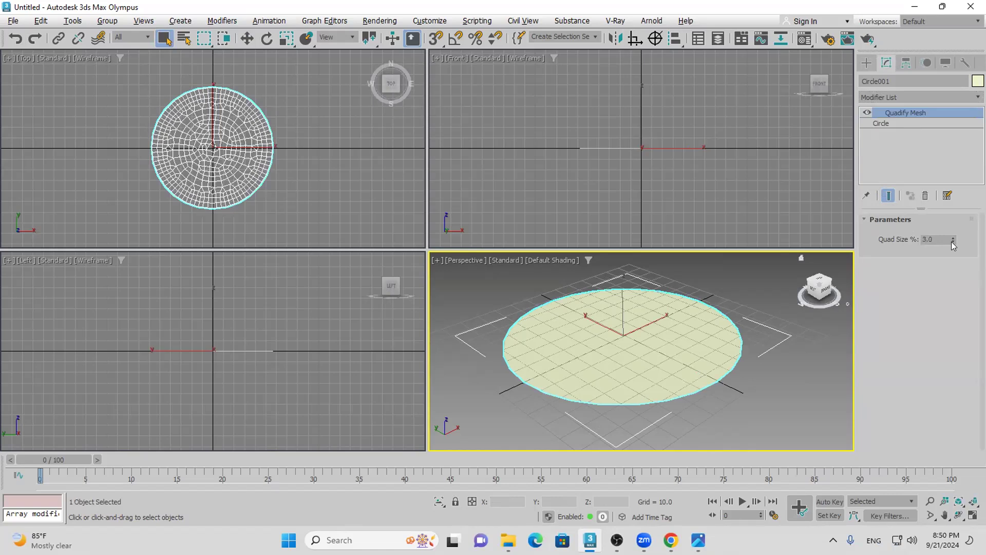
{"action": "scroll", "coordinate": [582, 306], "scroll_direction": "up", "scroll_amount": 2}
{"action": "scroll", "coordinate": [582, 305], "scroll_direction": "down", "scroll_amount": 2}
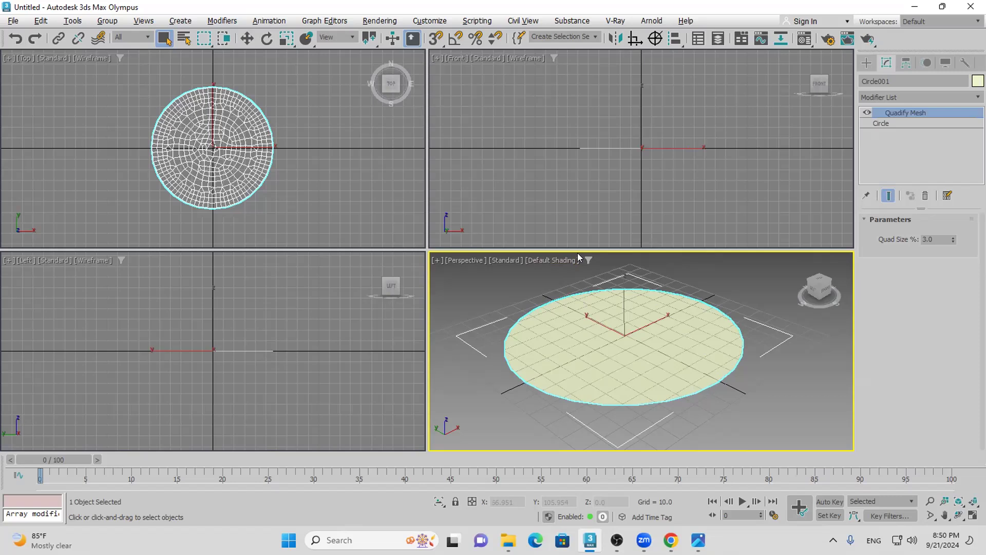
Add an FFD 4x4x4 modifier above Quadify Mesh and activate its Control Points level
{"action": "left_click", "coordinate": [898, 99]}
{"action": "scroll", "coordinate": [898, 99], "scroll_direction": "down", "scroll_amount": 5}
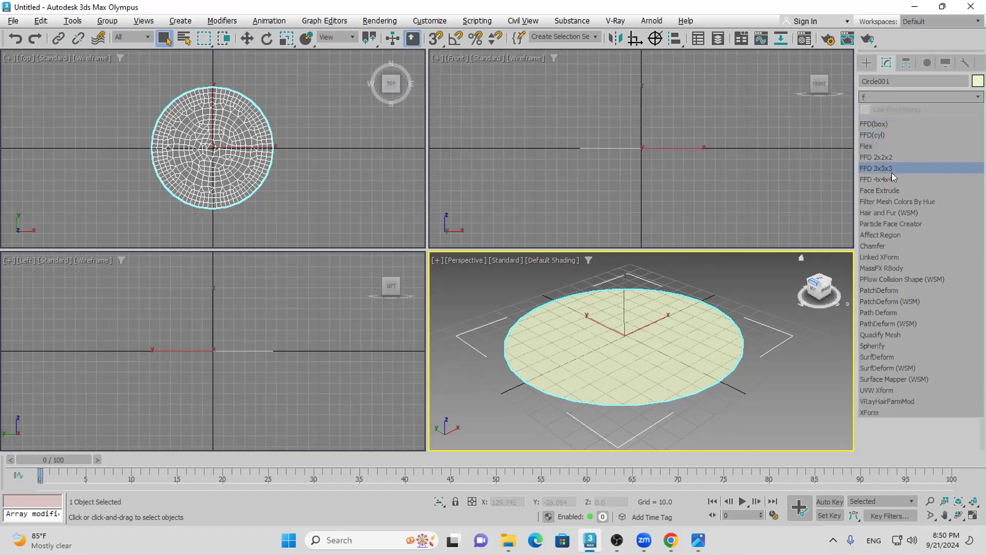
{"action": "left_click", "coordinate": [891, 172]}
{"action": "left_click", "coordinate": [878, 112]}
{"action": "left_click", "coordinate": [911, 124]}
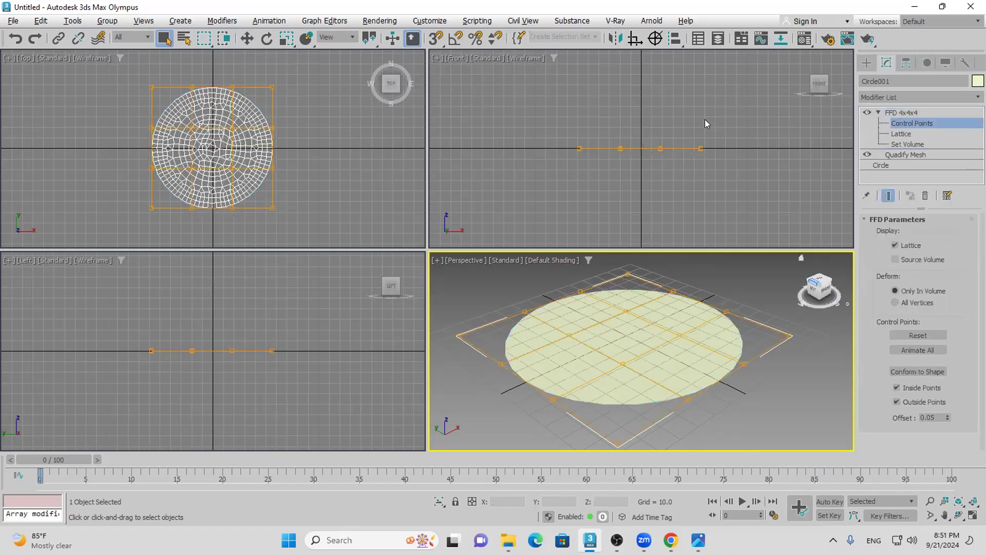
Raise the inner FFD control points on the positive X side to a height of about 16, then remove the FFD modifier
{"action": "left_click_drag", "start_coordinate": [670, 140], "coordinate": [647, 158]}
{"action": "key", "text": "w"}
{"action": "left_click_drag", "start_coordinate": [659, 119], "coordinate": [793, 110]}
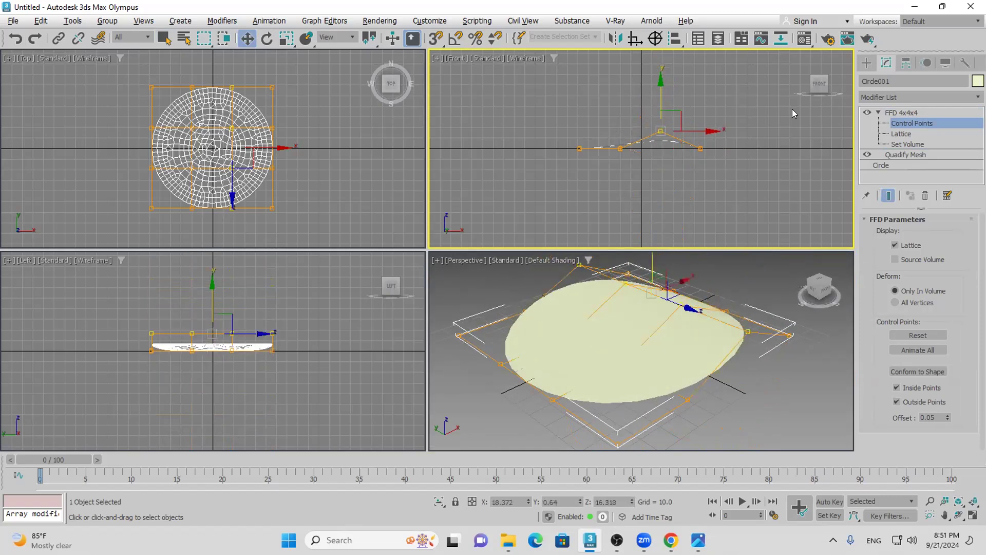
{"action": "left_click", "coordinate": [919, 113]}
{"action": "left_click", "coordinate": [925, 196]}
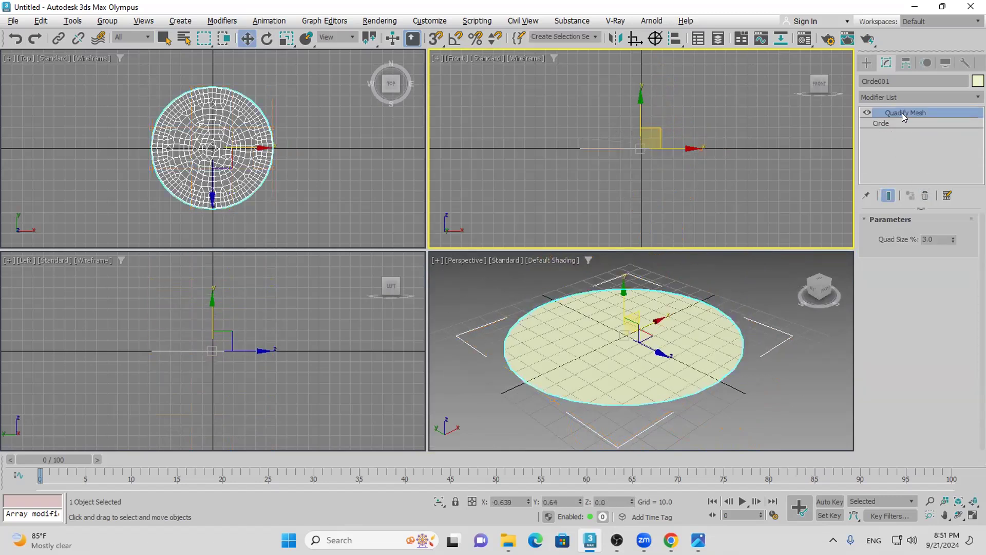
Turn off the Quadify Mesh modifier and add a Subdivide modifier to the circle
{"action": "left_click", "coordinate": [925, 195]}
{"action": "left_click", "coordinate": [887, 94]}
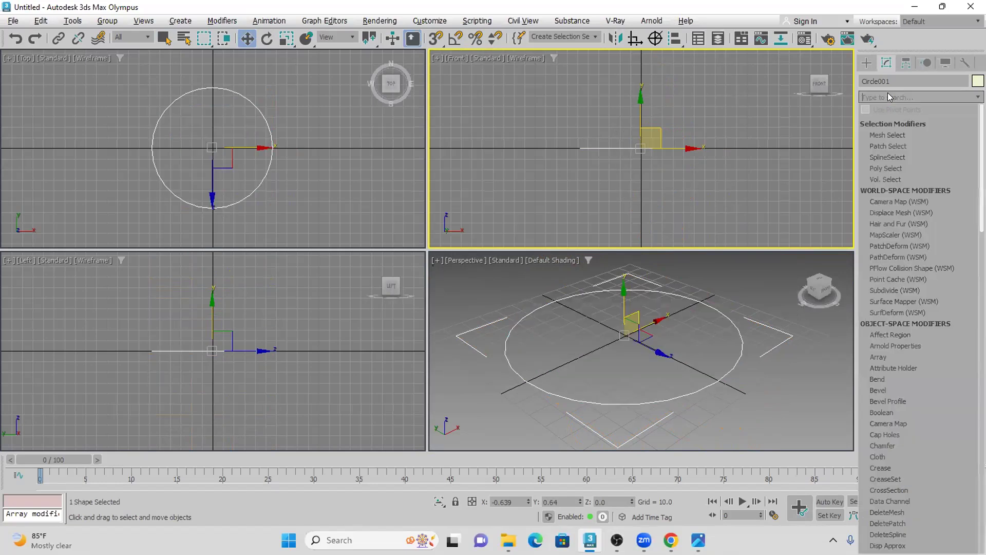
{"action": "type", "text": "su"}
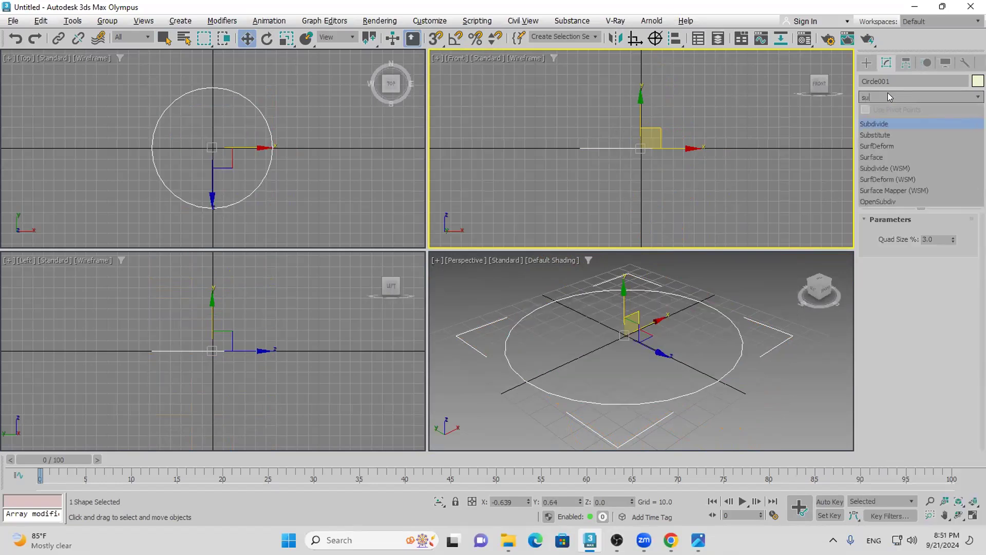
{"action": "left_click", "coordinate": [889, 122]}
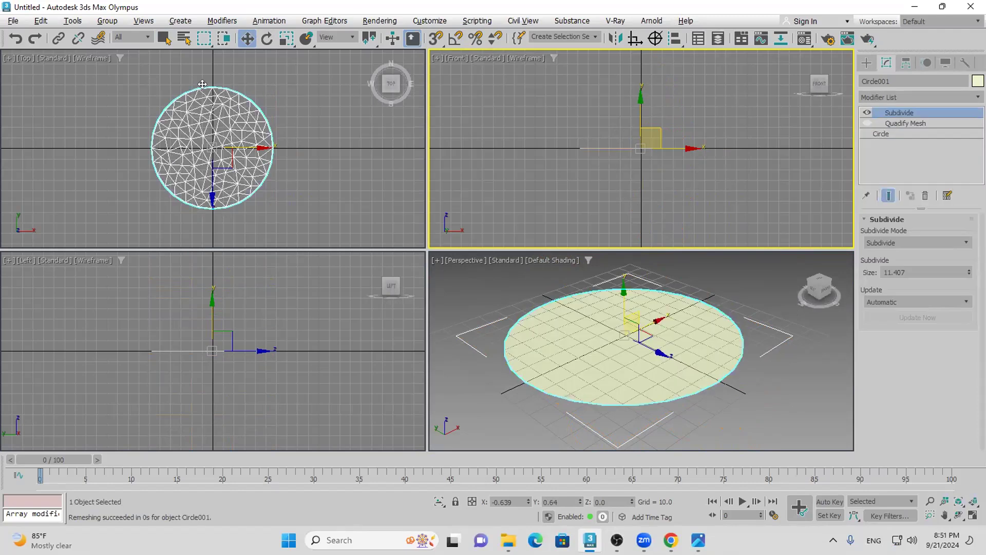
Adjust the Subdivide modifier's size to 6.307 for a denser triangle mesh
{"action": "left_click", "coordinate": [933, 272]}
{"action": "key", "text": "BackSpace"}
{"action": "key", "text": "BackSpace"}
{"action": "key", "text": "BackSpace"}
{"action": "key", "text": "BackSpace"}
{"action": "key", "text": "BackSpace"}
{"action": "key", "text": "BackSpace"}
{"action": "type", "text": "5.207"}
{"action": "key", "text": "Return"}
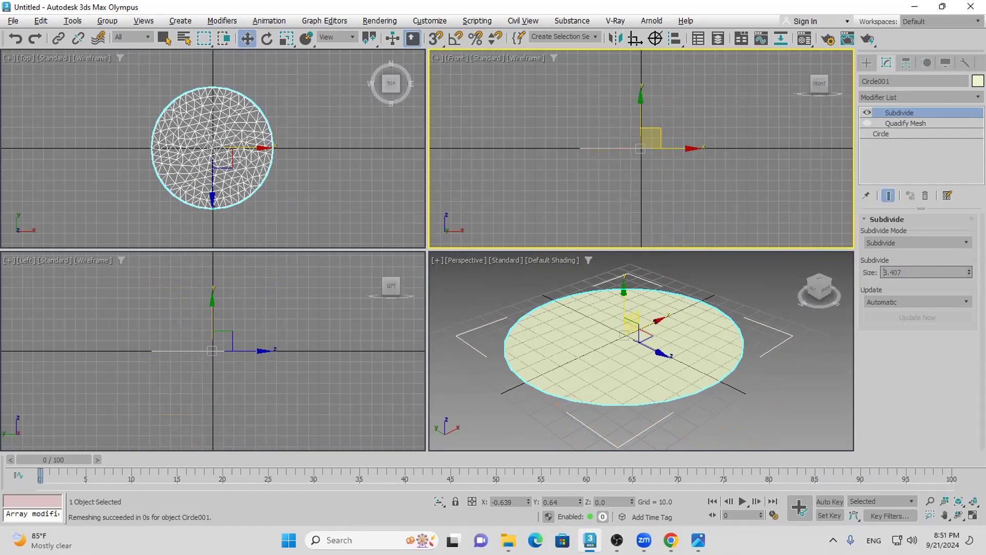
{"action": "left_click_drag", "start_coordinate": [969, 272], "coordinate": [968, 251]}
Turn off the Subdivide modifier and add a Tessellate modifier to the circle
{"action": "left_click", "coordinate": [867, 112]}
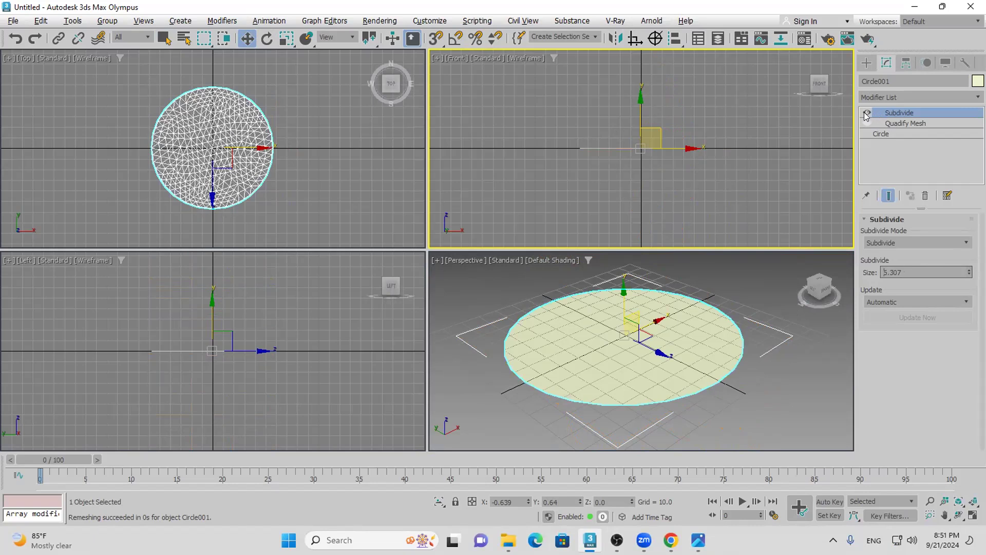
{"action": "left_click", "coordinate": [890, 99]}
{"action": "type", "text": "tel"}
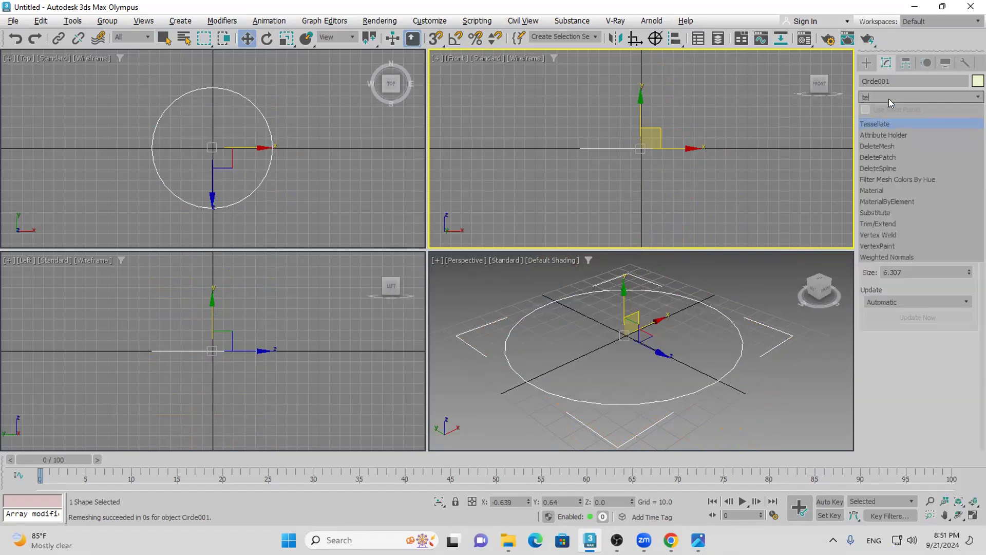
{"action": "key", "text": "Return"}
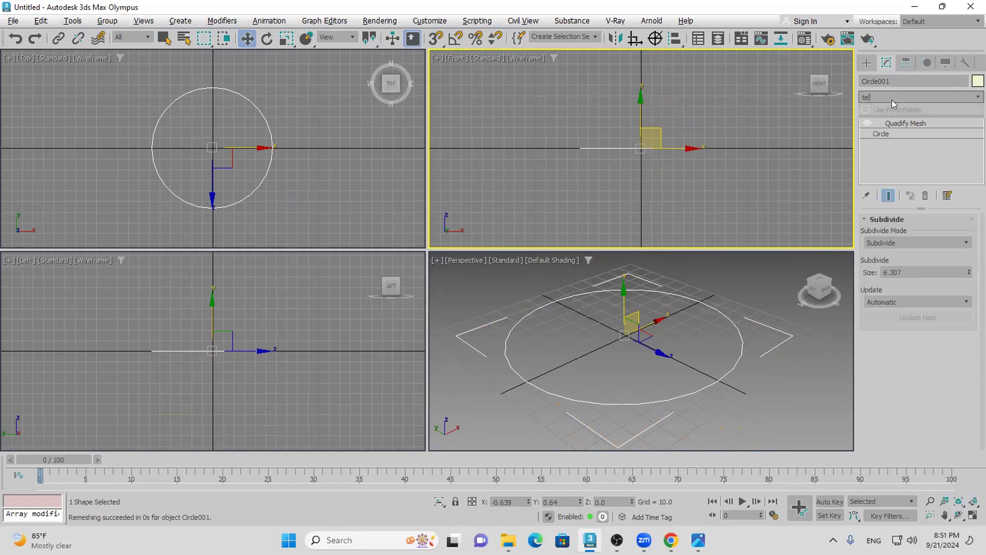
{"action": "left_click", "coordinate": [894, 95]}
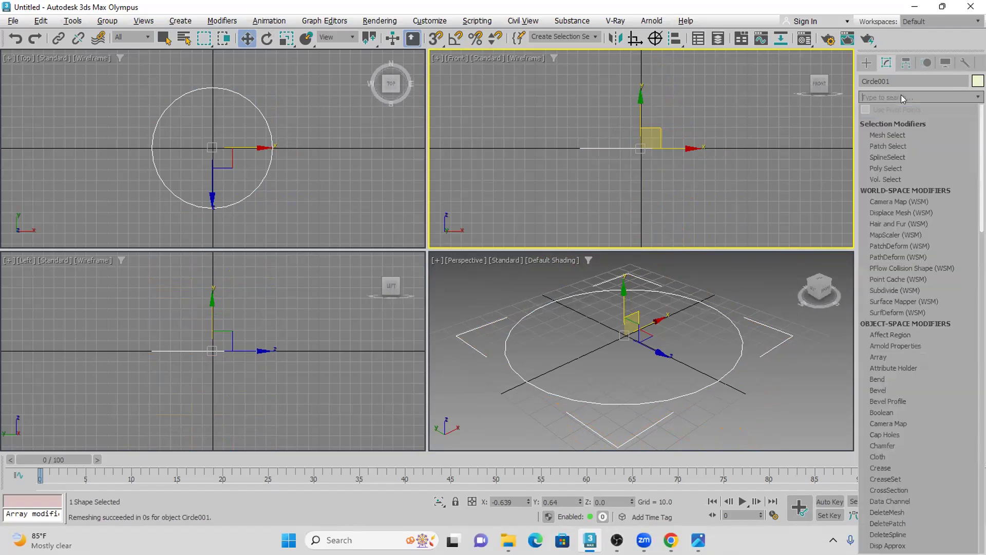
{"action": "type", "text": "te"}
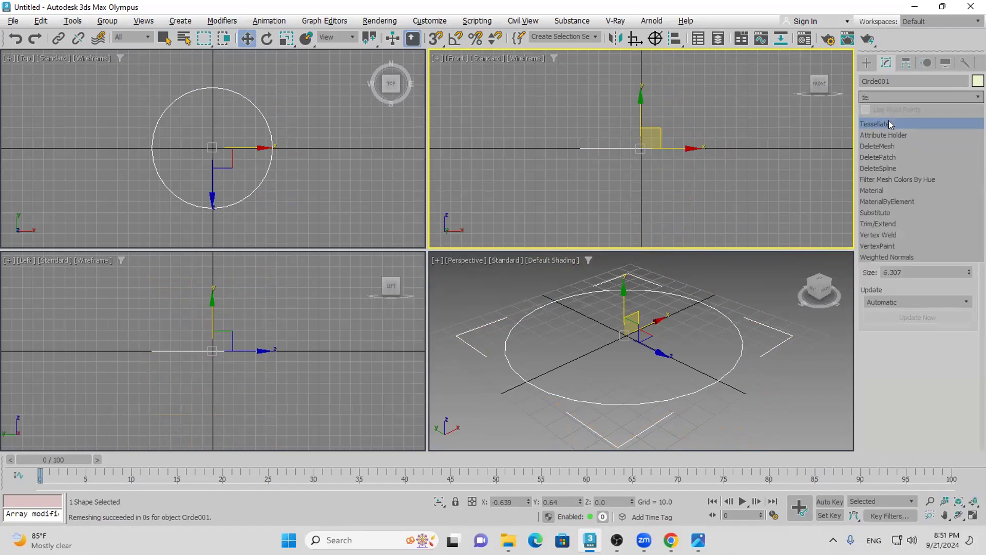
{"action": "left_click", "coordinate": [888, 123]}
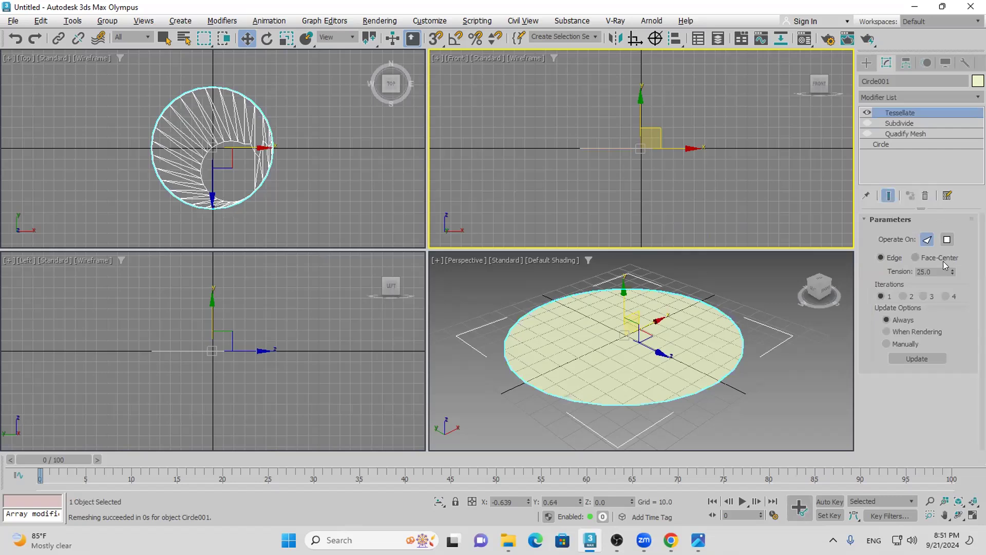
Try the Tessellate modifier with 2, 3 and 4 iterations, and return it to 1
{"action": "left_click", "coordinate": [902, 296]}
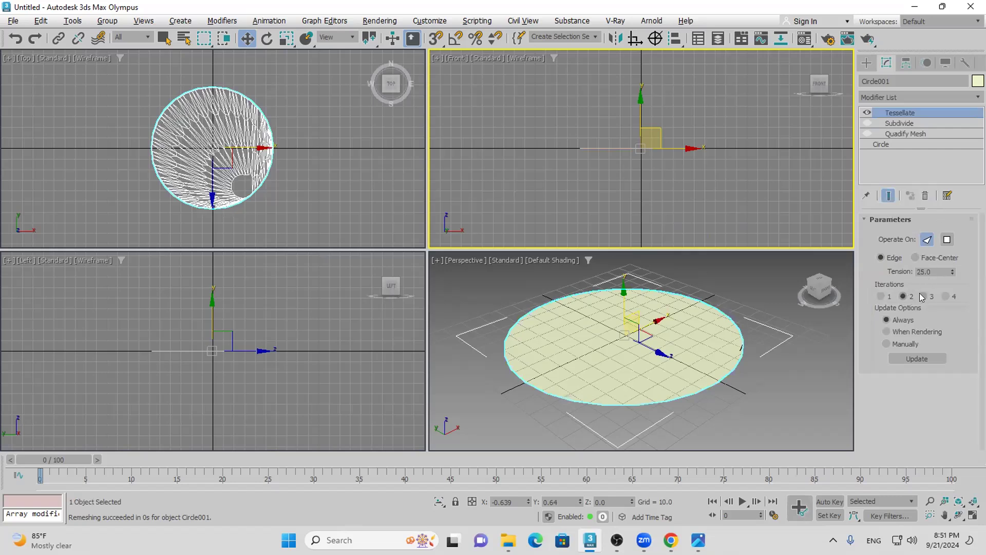
{"action": "left_click", "coordinate": [922, 296]}
{"action": "left_click", "coordinate": [943, 296]}
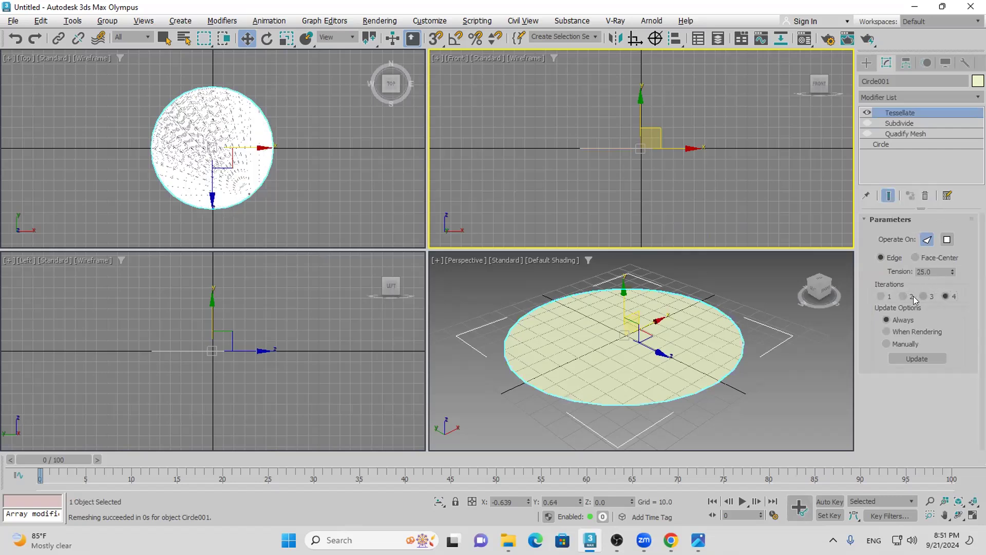
{"action": "left_click", "coordinate": [880, 296]}
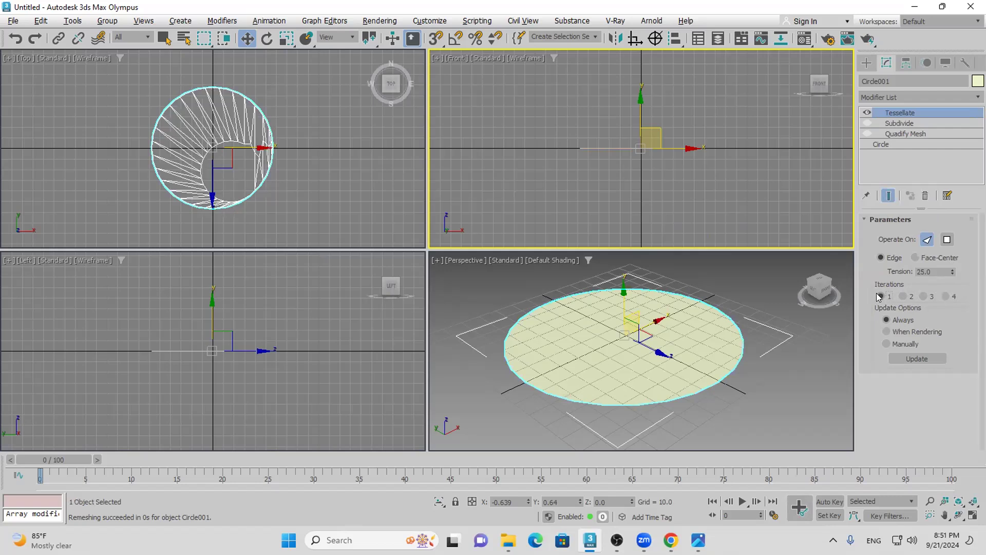
Turn off Tessellate and add a Garment Maker modifier with a density of 0.109 and Preserved Surface
{"action": "left_click", "coordinate": [868, 111]}
{"action": "left_click", "coordinate": [897, 99]}
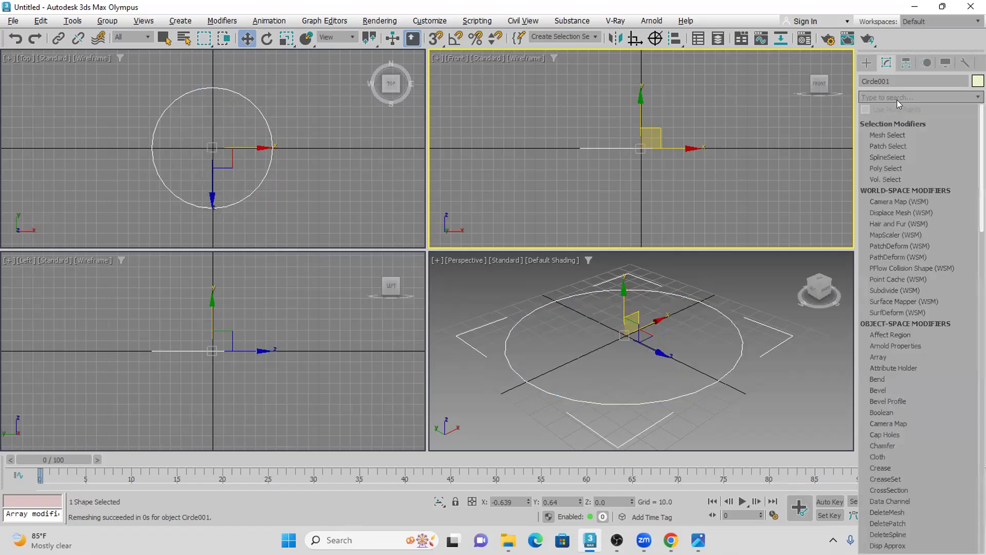
{"action": "type", "text": "gr"}
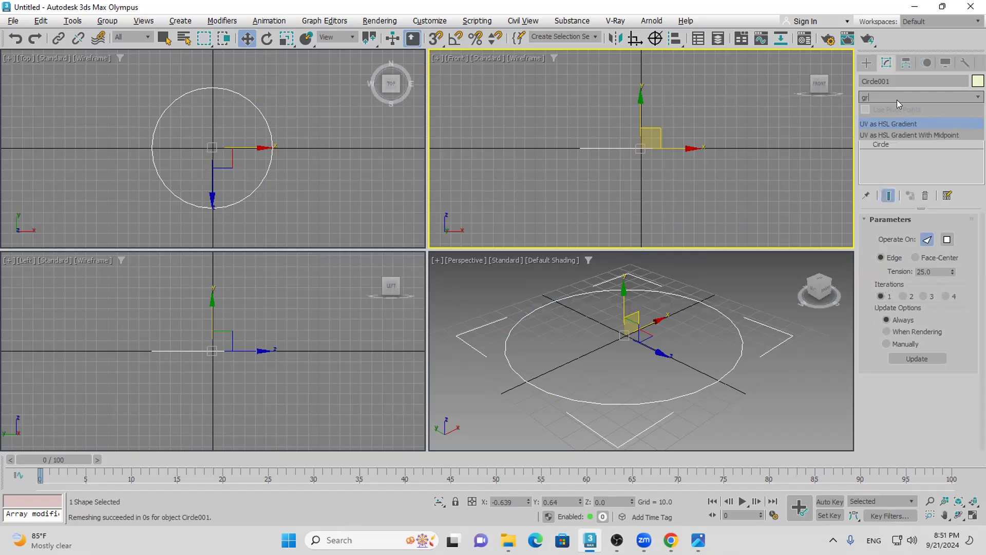
{"action": "key", "text": "BackSpace"}
{"action": "key", "text": "BackSpace"}
{"action": "type", "text": "g"}
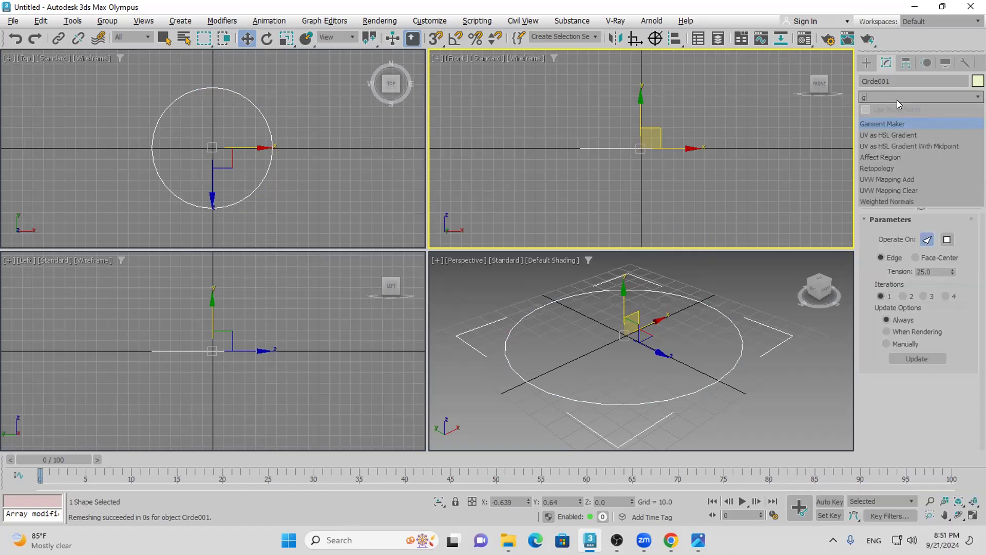
{"action": "left_click", "coordinate": [883, 123]}
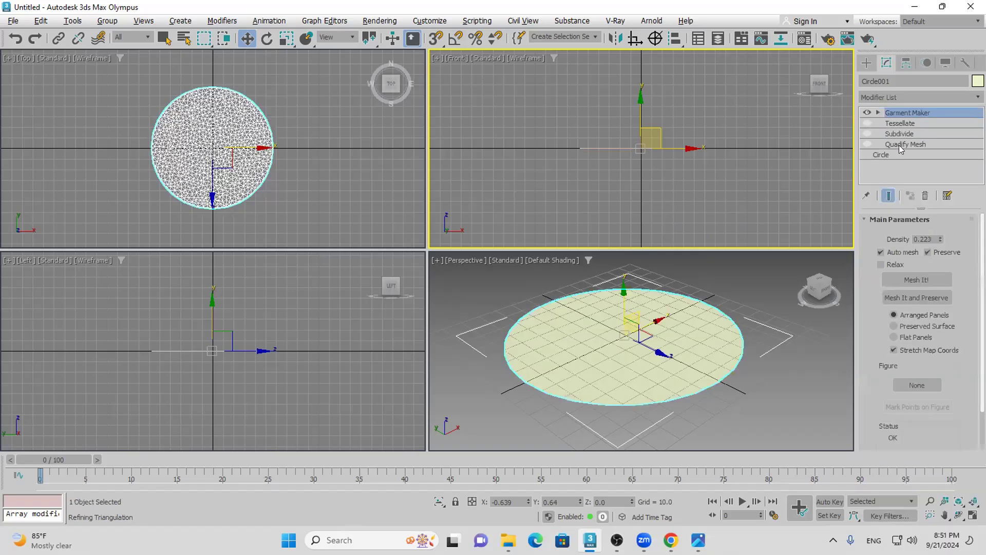
{"action": "left_click_drag", "start_coordinate": [941, 242], "coordinate": [951, 303]}
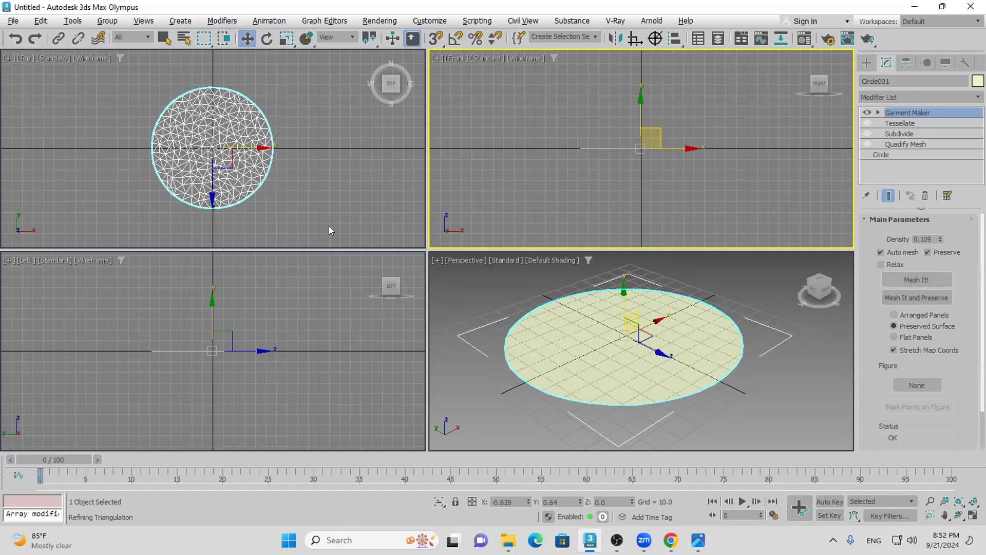
Add a Lattice modifier above Garment Maker using Struts Only from Edges with a strut radius of 0.5
{"action": "scroll", "coordinate": [614, 333], "scroll_direction": "up", "scroll_amount": 3}
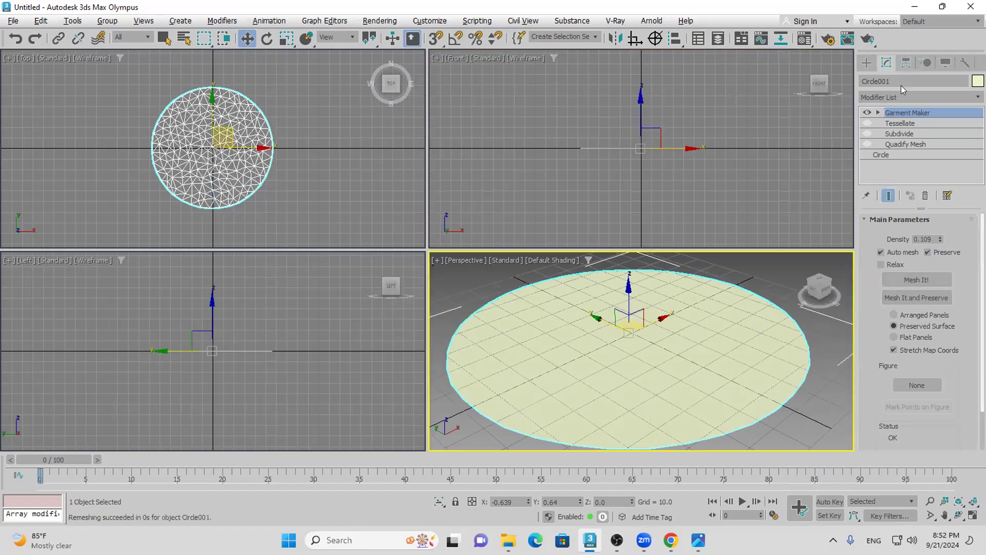
{"action": "left_click", "coordinate": [912, 98]}
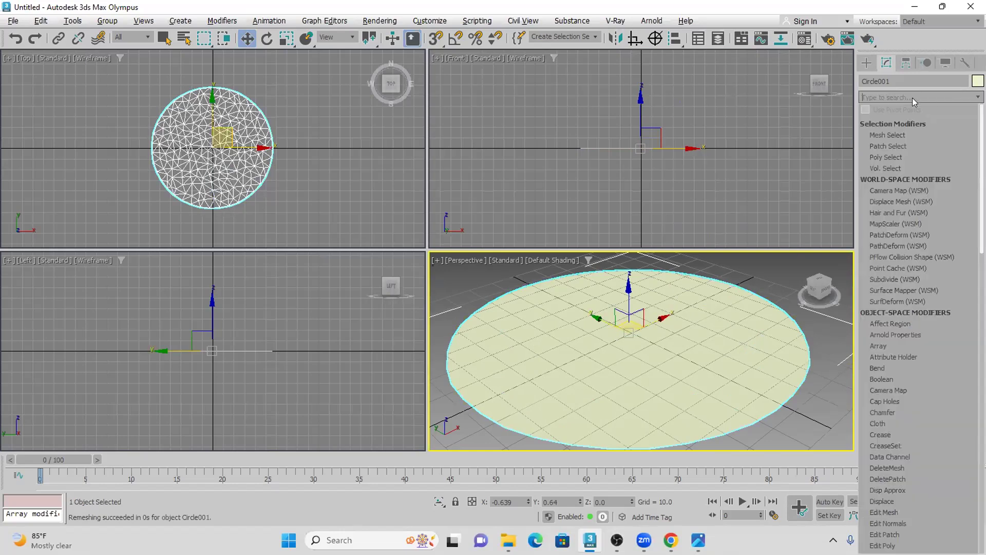
{"action": "type", "text": "l"}
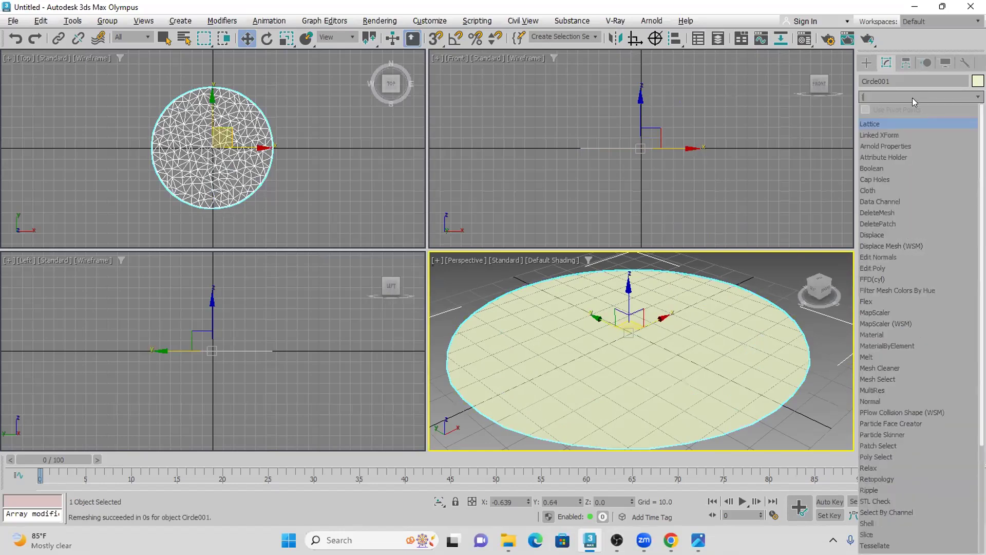
{"action": "left_click", "coordinate": [882, 122]}
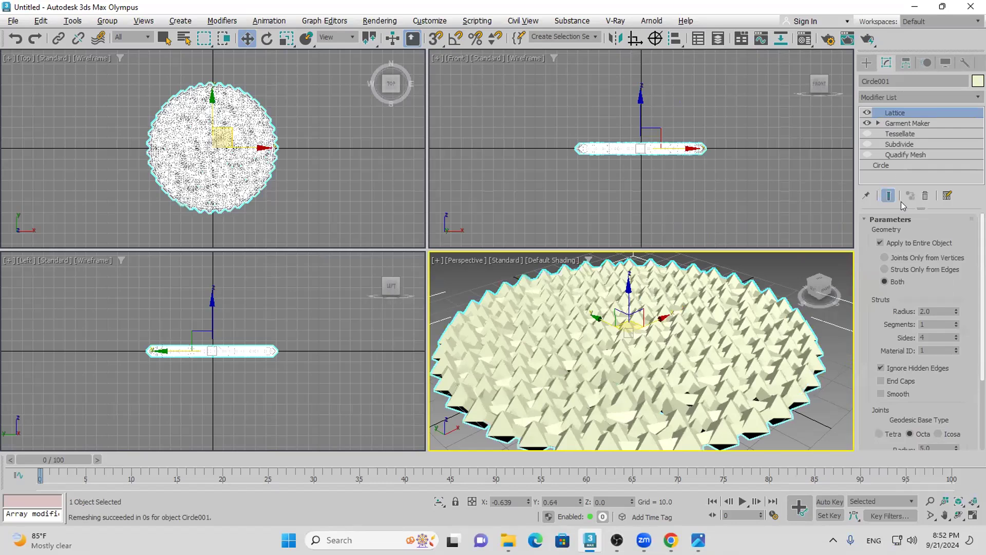
{"action": "left_click", "coordinate": [896, 268]}
{"action": "left_click", "coordinate": [955, 314]}
{"action": "left_click", "coordinate": [956, 314]}
{"action": "left_click", "coordinate": [956, 314]}
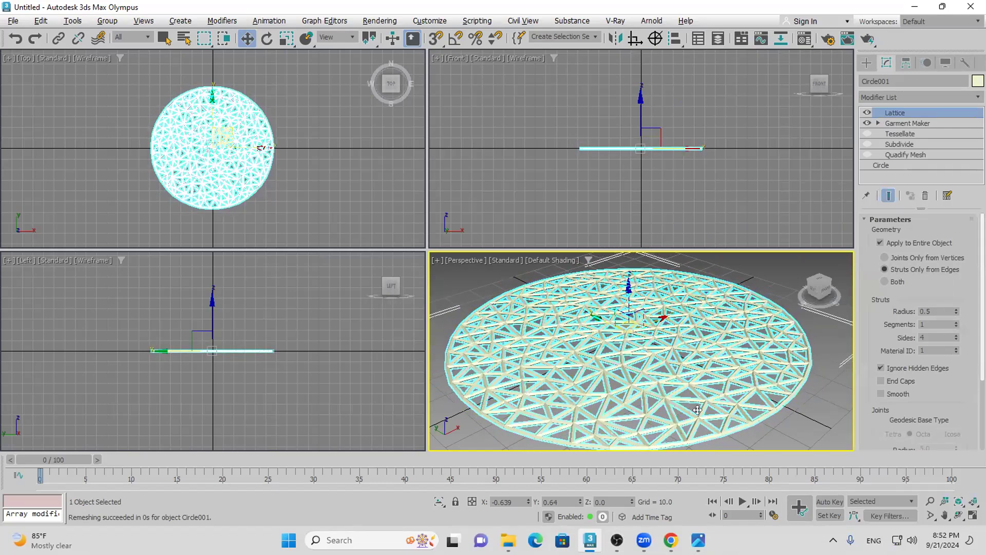
Add an FFD 4x4x4 modifier above the Lattice modifier and activate its control points
{"action": "left_click", "coordinate": [911, 93]}
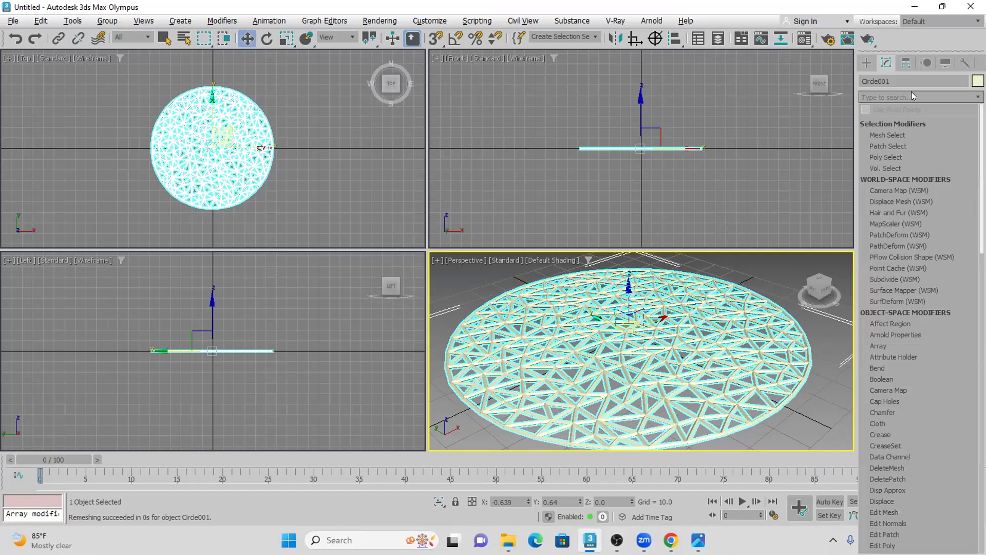
{"action": "type", "text": "f"}
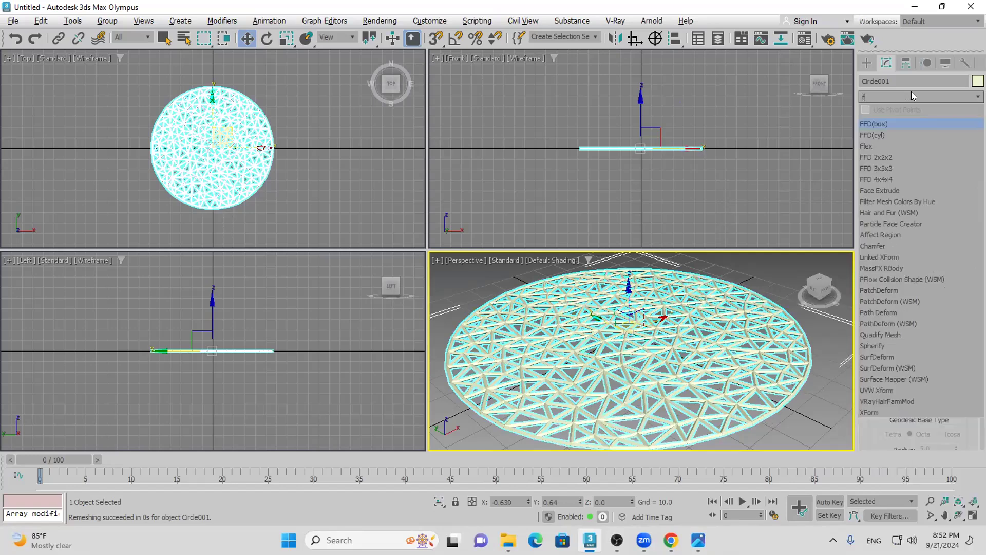
{"action": "left_click", "coordinate": [884, 178]}
{"action": "left_click", "coordinate": [877, 111]}
{"action": "key", "text": "1"}
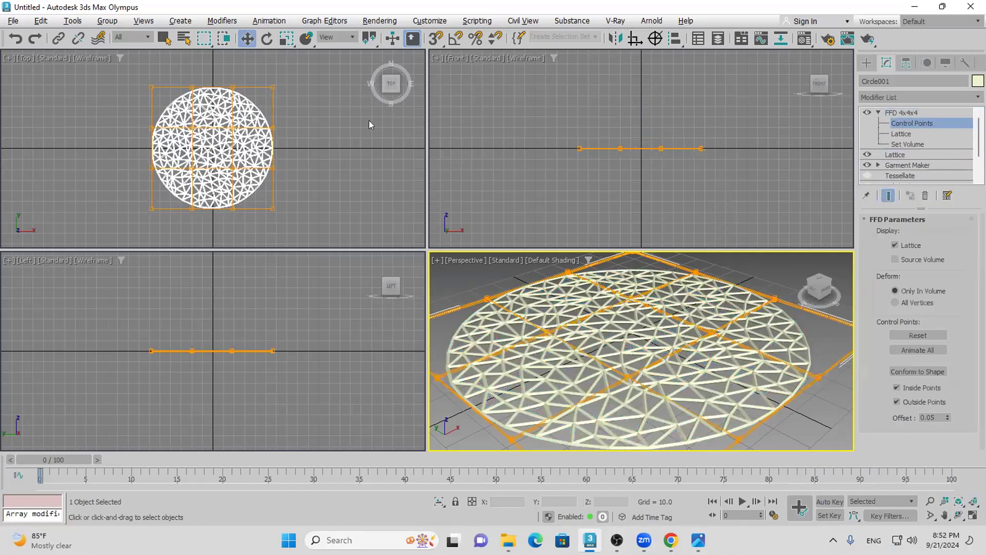
Select the two inner FFD control point groups nearer the front and raise them about 106 units in Z
{"action": "left_click_drag", "start_coordinate": [241, 143], "coordinate": [180, 184]}
{"action": "right_click", "coordinate": [286, 152]}
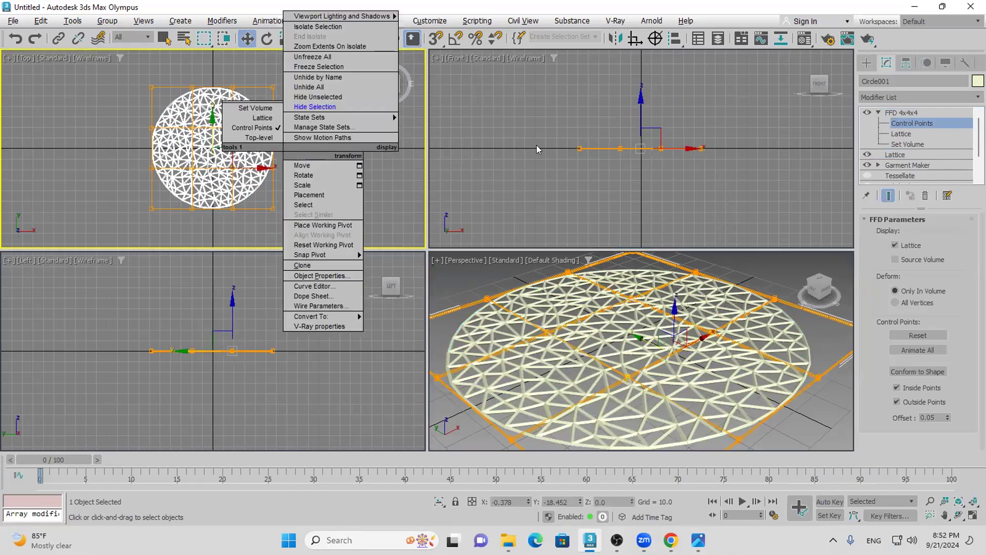
{"action": "left_click_drag", "start_coordinate": [640, 122], "coordinate": [679, 6]}
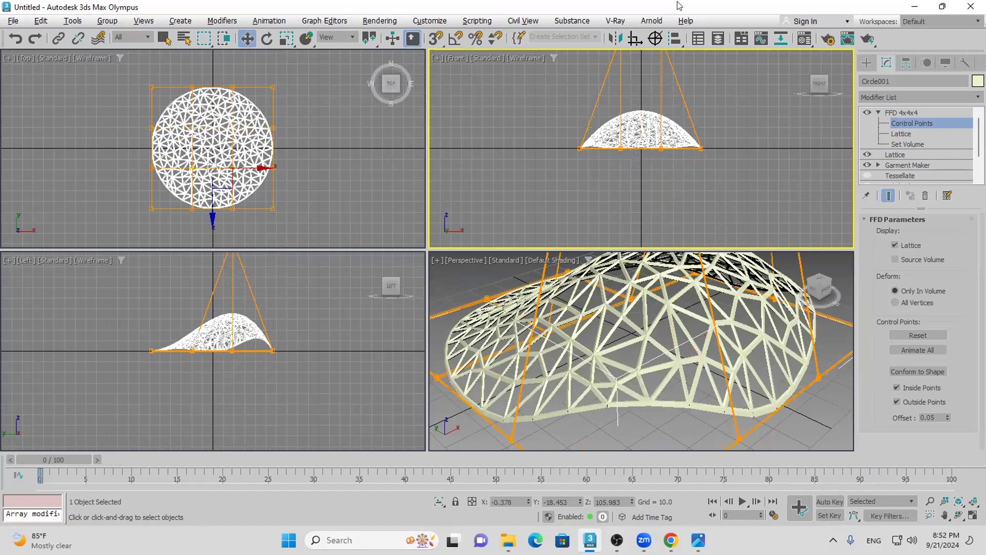
Remove the FFD 4x4x4 and Lattice modifiers from the circle and turn off Garment Maker
{"action": "left_click", "coordinate": [926, 197]}
{"action": "left_click", "coordinate": [925, 197]}
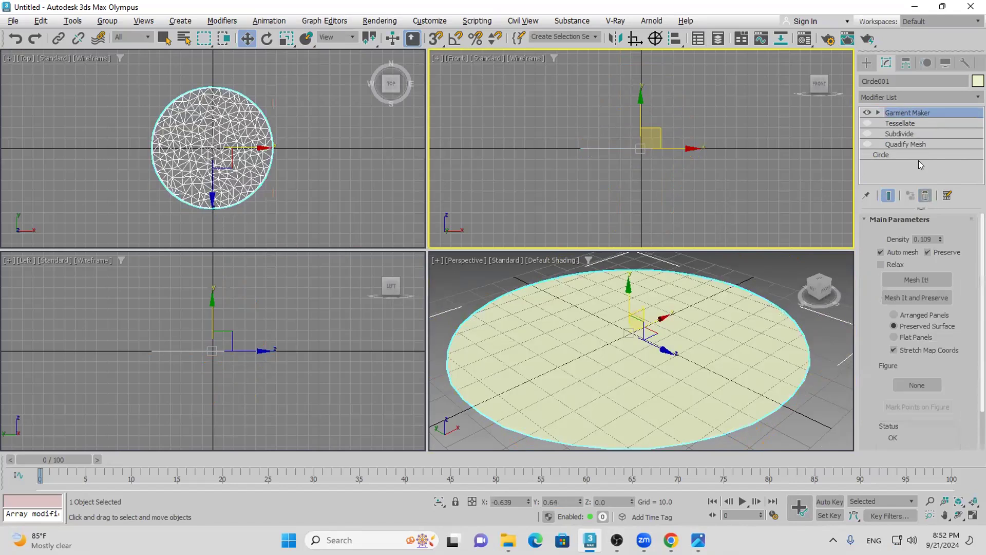
{"action": "left_click", "coordinate": [867, 113]}
Add a TurboSmooth modifier to the circle with 2 iterations and show edged faces in the perspective view
{"action": "left_click", "coordinate": [909, 96]}
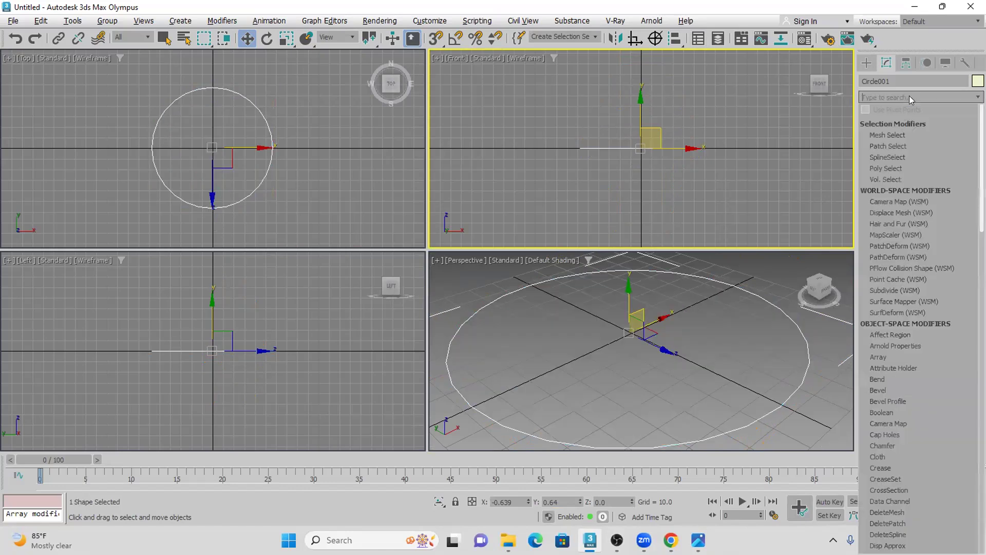
{"action": "type", "text": "tu"}
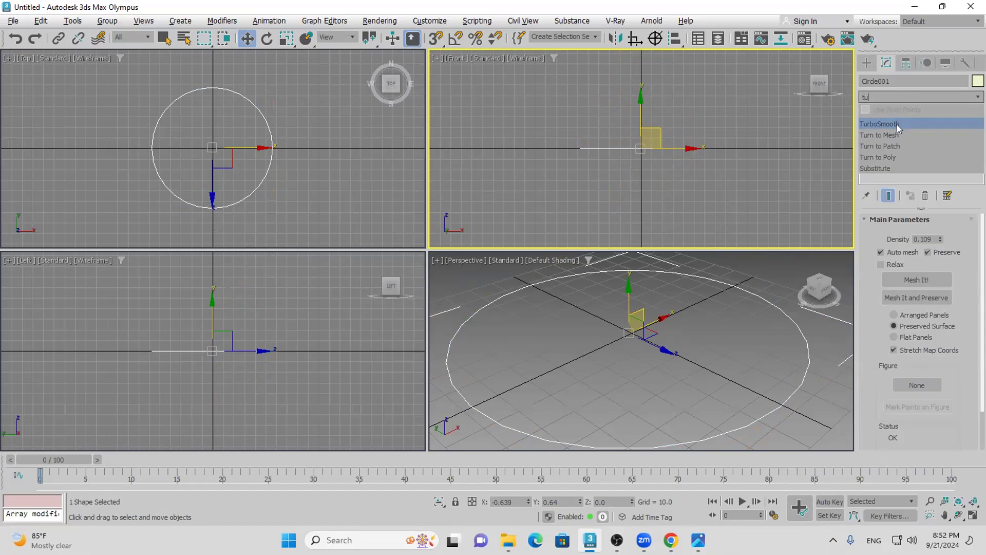
{"action": "left_click", "coordinate": [898, 124]}
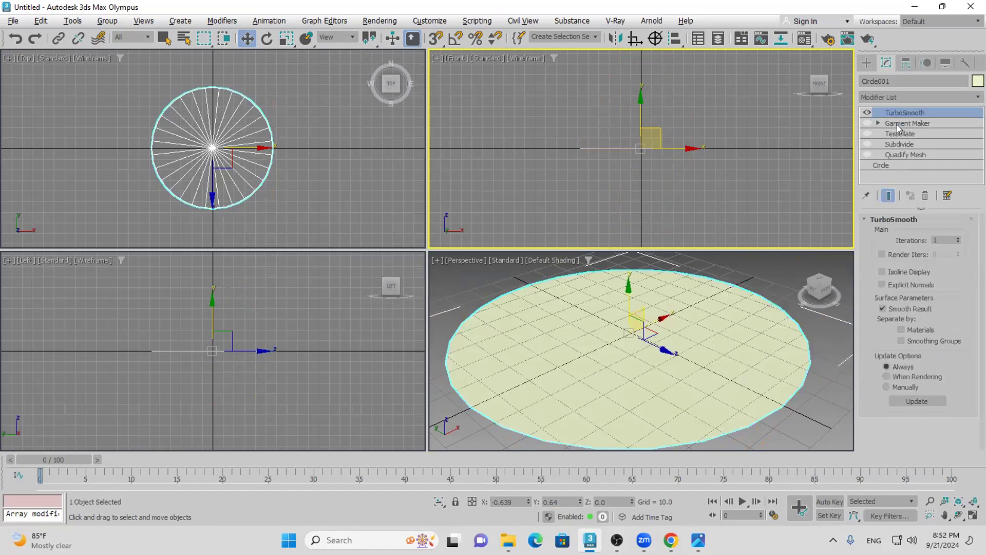
{"action": "left_click", "coordinate": [958, 242]}
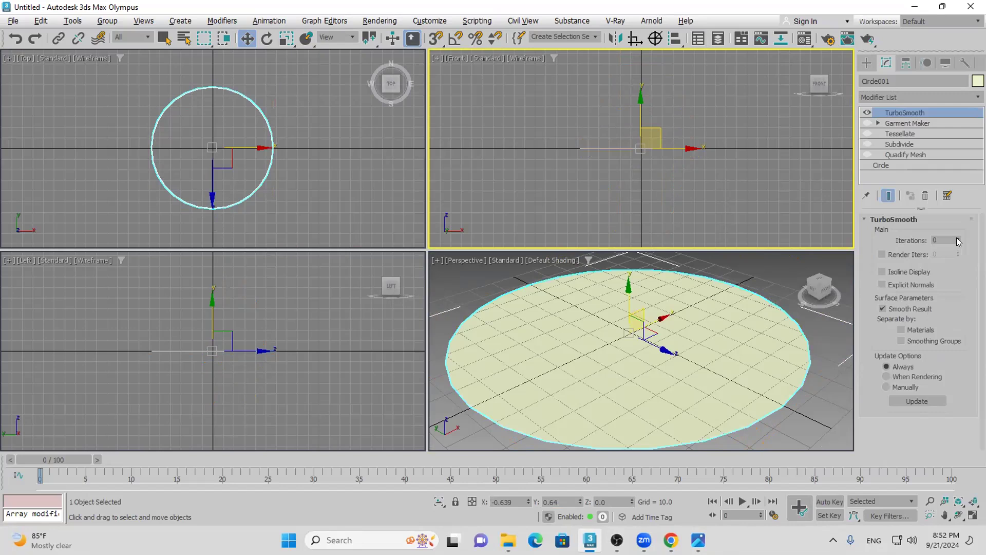
{"action": "left_click", "coordinate": [957, 237]}
{"action": "left_click", "coordinate": [957, 237]}
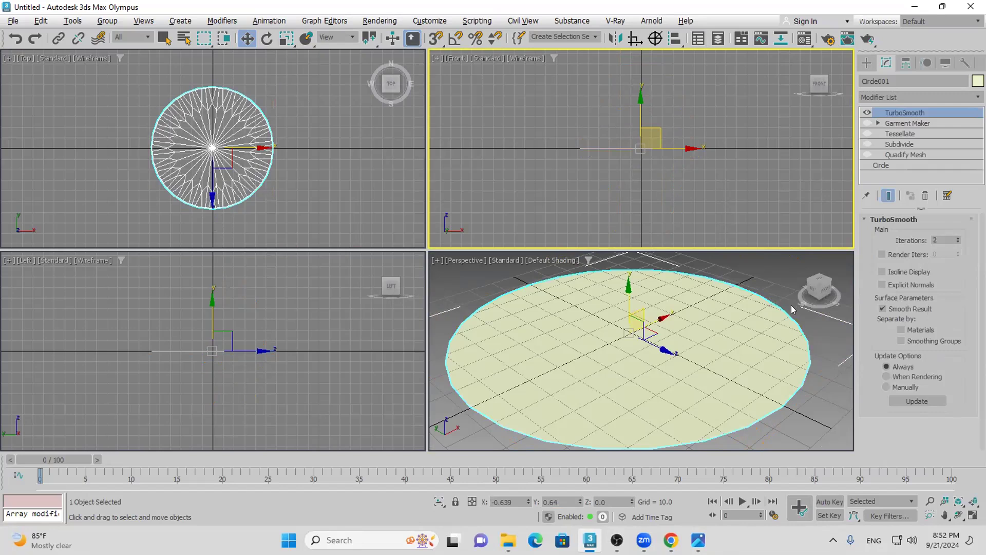
{"action": "left_click", "coordinate": [712, 329]}
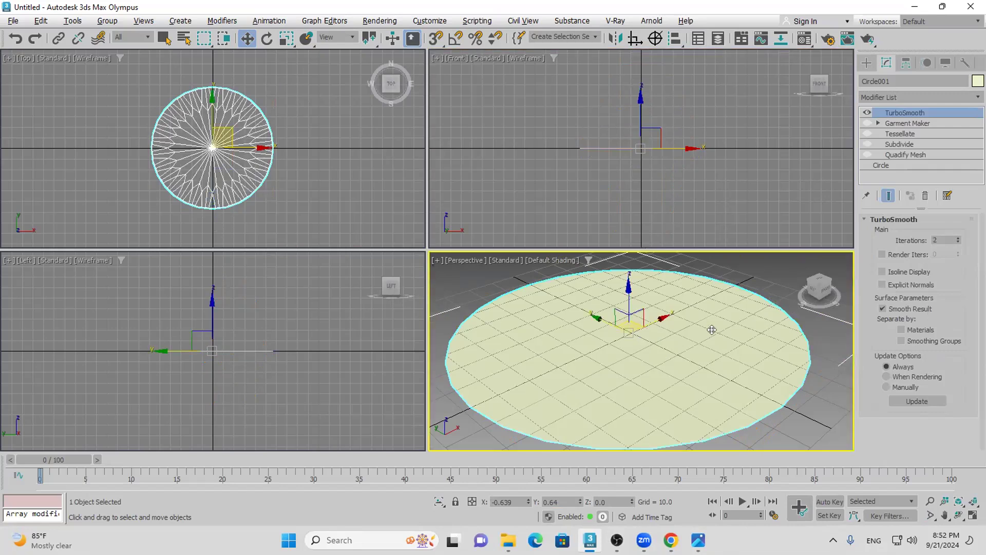
{"action": "key", "text": "F4"}
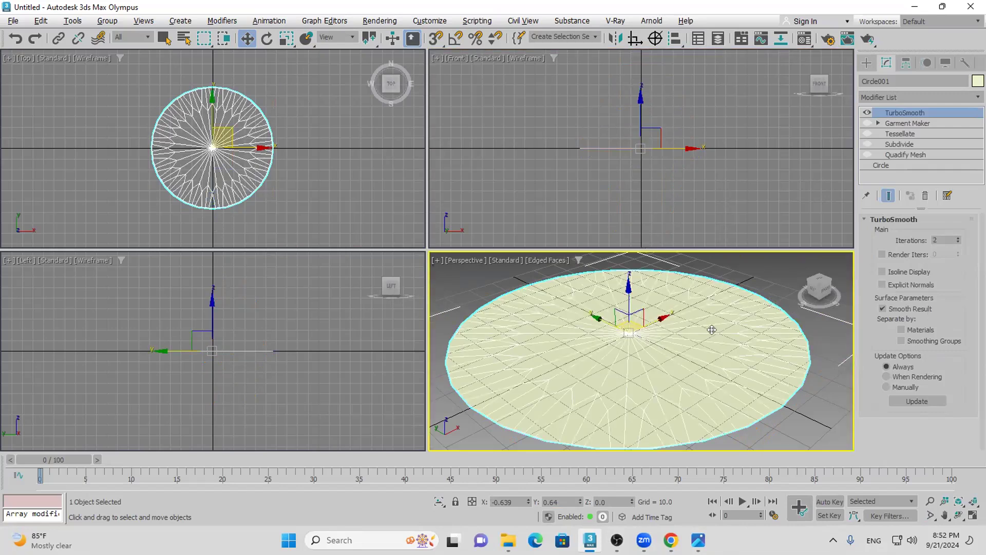
Add an Edit Poly modifier above TurboSmooth and activate its Polygon level
{"action": "left_click", "coordinate": [904, 98]}
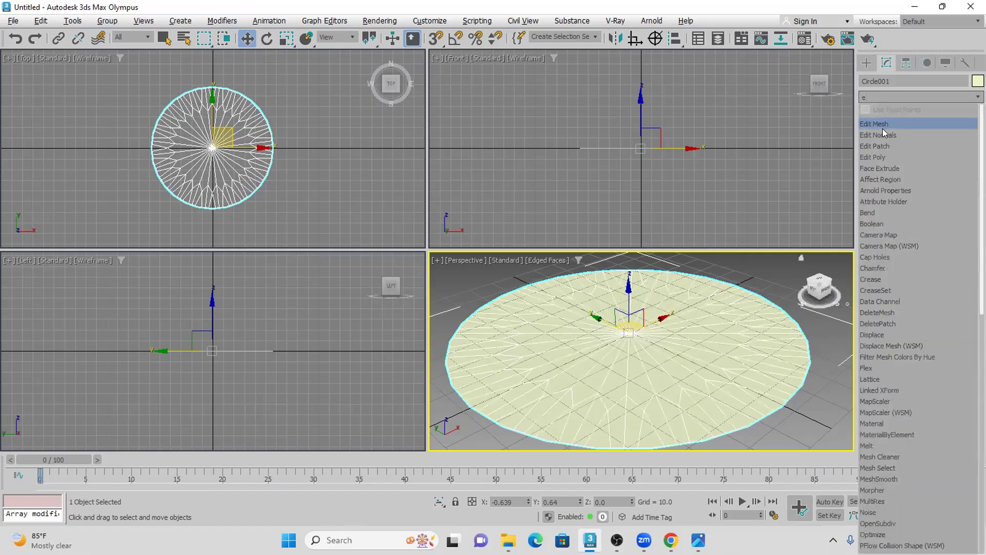
{"action": "left_click", "coordinate": [876, 148]}
{"action": "left_click", "coordinate": [877, 113]}
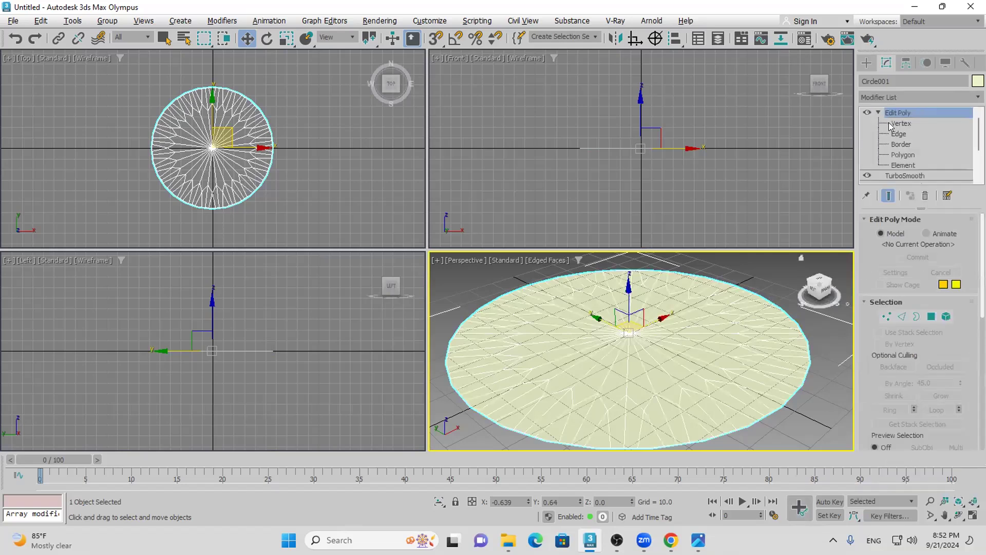
{"action": "left_click", "coordinate": [898, 156]}
Extrude several individual polygons of the disc upward to different heights and inspect the result at a lower angle
{"action": "left_click", "coordinate": [690, 362]}
{"action": "left_click", "coordinate": [648, 371]}
{"action": "left_click", "coordinate": [596, 373]}
{"action": "scroll", "coordinate": [861, 375], "scroll_direction": "down", "scroll_amount": 5}
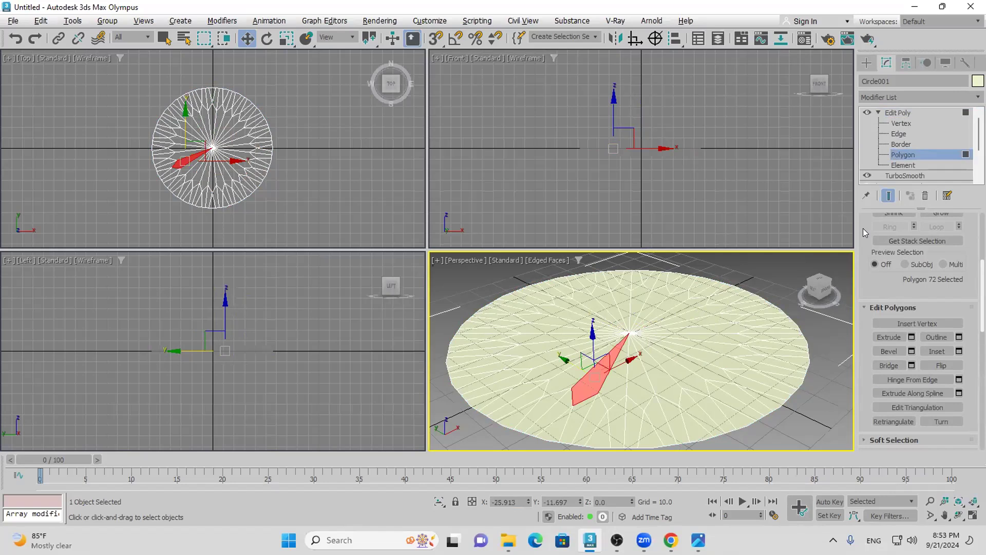
{"action": "left_click", "coordinate": [886, 337]}
{"action": "left_click_drag", "start_coordinate": [590, 375], "coordinate": [596, 314]}
{"action": "left_click_drag", "start_coordinate": [514, 370], "coordinate": [514, 336]}
{"action": "left_click_drag", "start_coordinate": [580, 308], "coordinate": [586, 254]}
{"action": "left_click_drag", "start_coordinate": [703, 280], "coordinate": [707, 262]}
{"action": "left_click_drag", "start_coordinate": [760, 323], "coordinate": [721, 236]}
{"action": "left_click_drag", "start_coordinate": [533, 385], "coordinate": [534, 378]}
{"action": "left_click_drag", "start_coordinate": [755, 399], "coordinate": [729, 397]}
{"action": "left_click_drag", "start_coordinate": [559, 382], "coordinate": [580, 280]}
{"action": "left_click", "coordinate": [958, 515]}
{"action": "left_click_drag", "start_coordinate": [611, 354], "coordinate": [659, 372]}
{"action": "scroll", "coordinate": [624, 377], "scroll_direction": "up", "scroll_amount": 5}
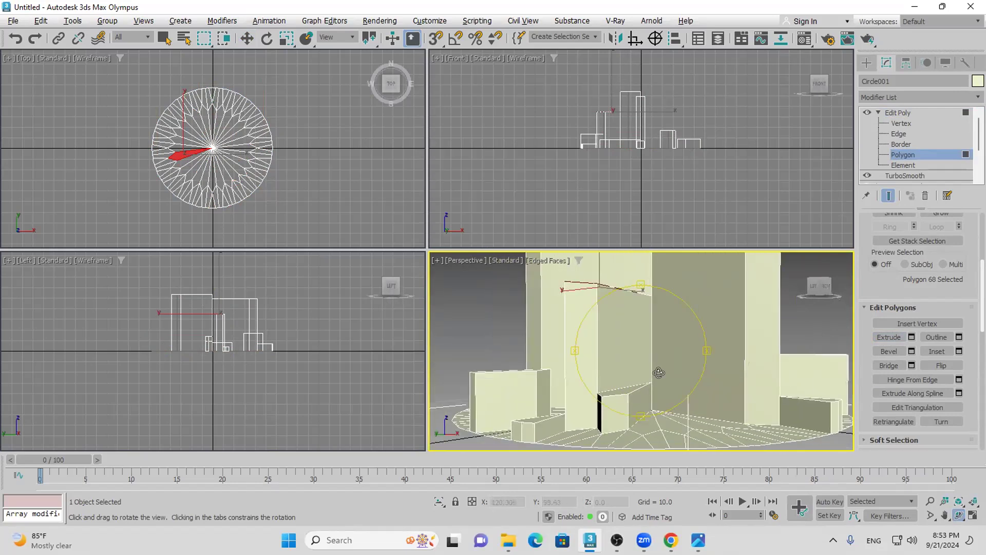
Remove the Edit Poly modifier from the disc and turn off TurboSmooth
{"action": "left_click", "coordinate": [899, 112]}
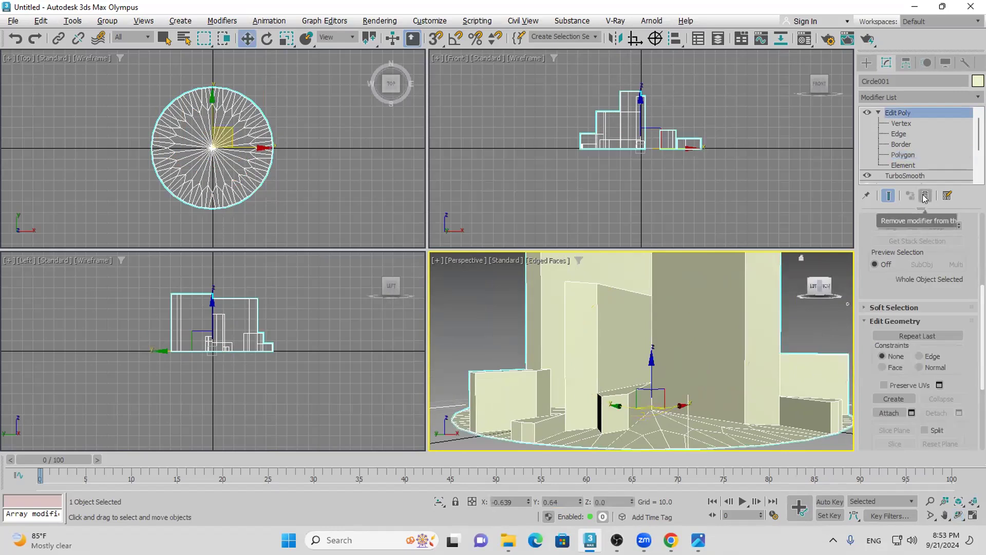
{"action": "left_click", "coordinate": [925, 195]}
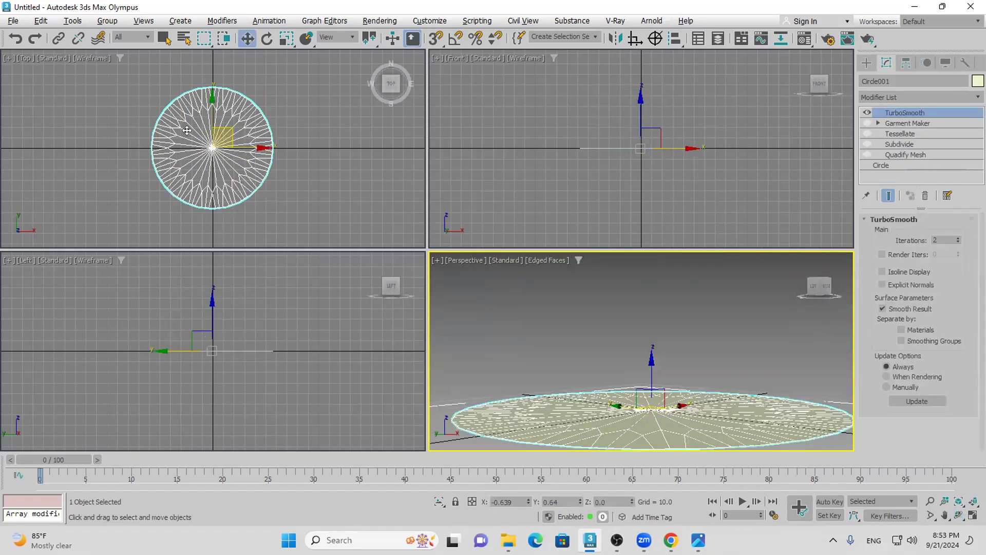
{"action": "left_click", "coordinate": [866, 113]}
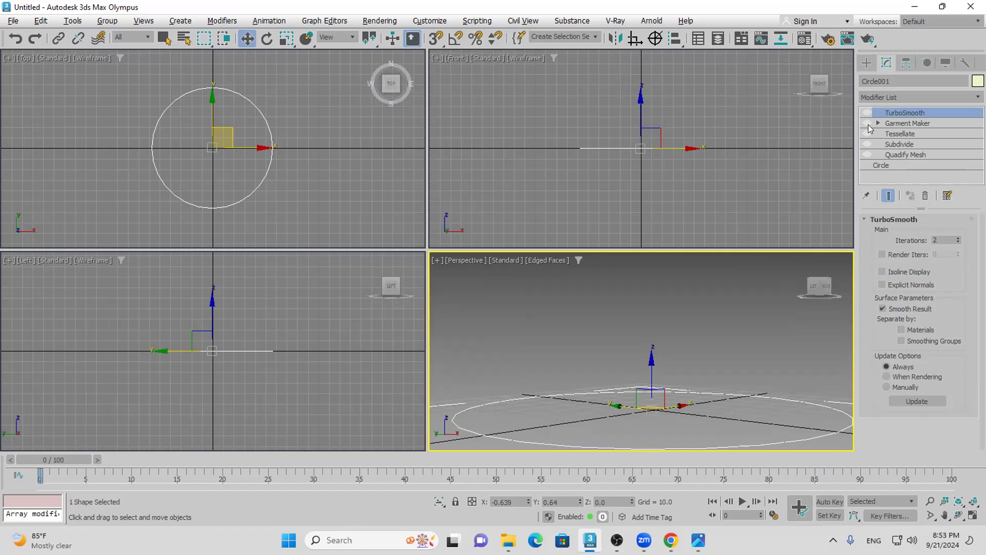
Add an Extrude modifier to the circle and a MeshSmooth modifier above it
{"action": "left_click", "coordinate": [927, 98]}
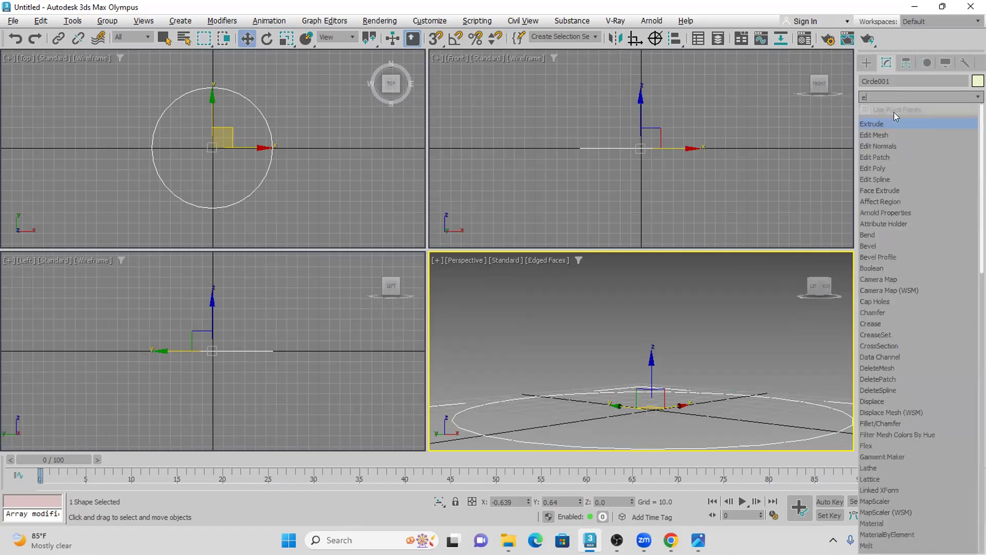
{"action": "left_click", "coordinate": [883, 123]}
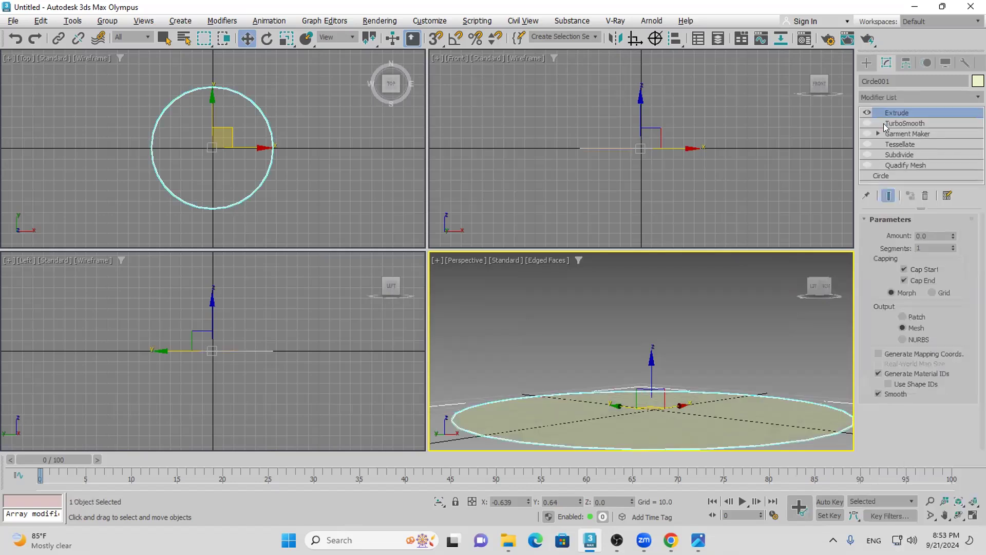
{"action": "left_click", "coordinate": [908, 97]}
{"action": "type", "text": "mes"}
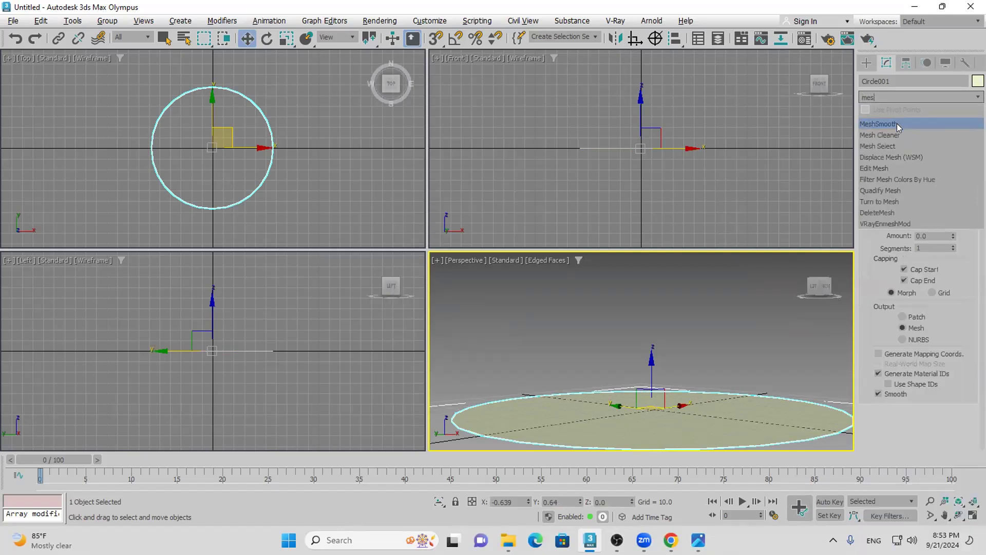
{"action": "left_click", "coordinate": [896, 123]}
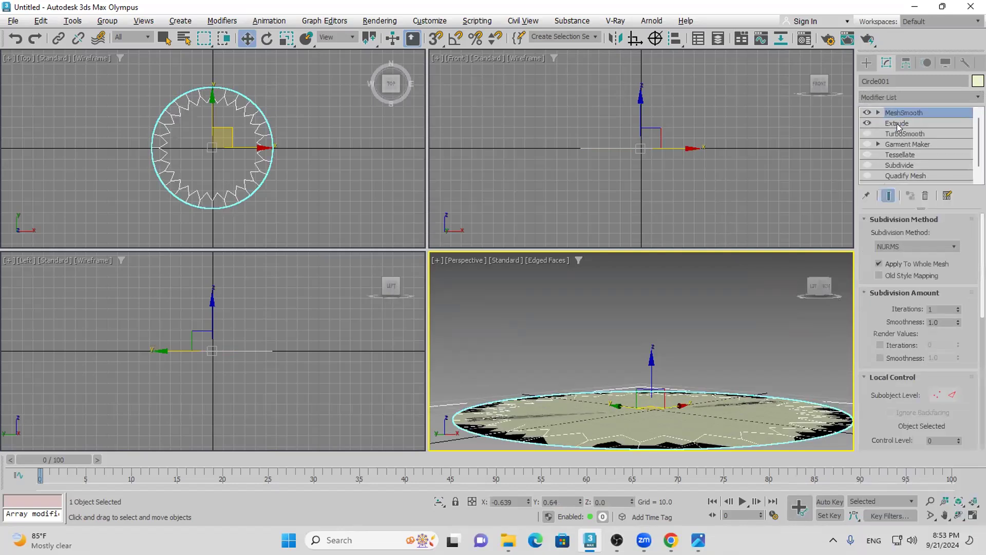
{"action": "left_click", "coordinate": [958, 515]}
{"action": "left_click_drag", "start_coordinate": [648, 354], "coordinate": [648, 383]}
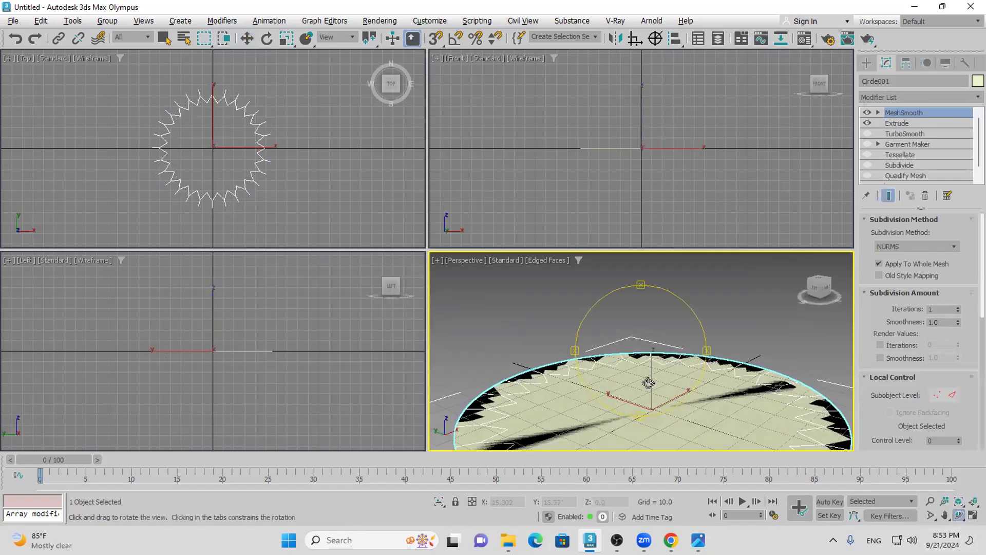
Set the Extrude amount to 17 with 3 segments, and the MeshSmooth iterations to 3
{"action": "left_click", "coordinate": [899, 122]}
{"action": "mouse_move", "coordinate": [950, 233]}
{"action": "left_mouse_down"}
{"action": "mouse_move", "coordinate": [950, 222]}
{"action": "mouse_move", "coordinate": [951, 241]}
{"action": "mouse_move", "coordinate": [945, 227]}
{"action": "left_mouse_up"}
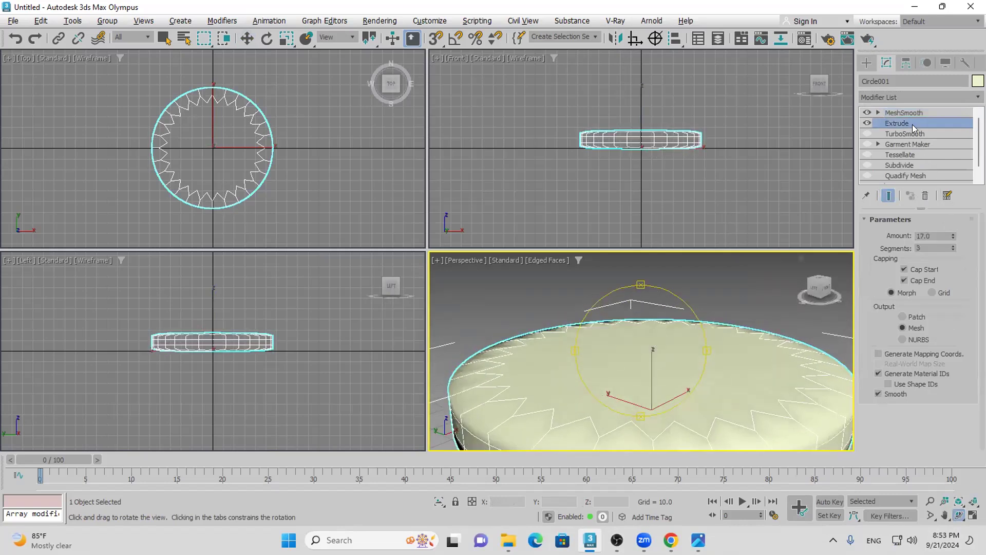
{"action": "left_click", "coordinate": [893, 113]}
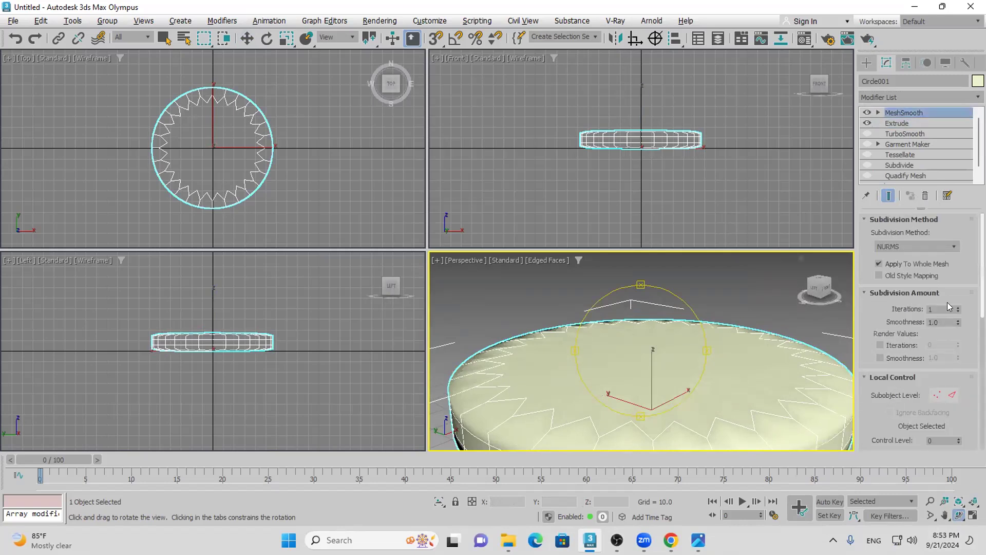
{"action": "left_click", "coordinate": [956, 307]}
{"action": "left_click", "coordinate": [956, 307]}
{"action": "scroll", "coordinate": [656, 351], "scroll_direction": "down", "scroll_amount": 3}
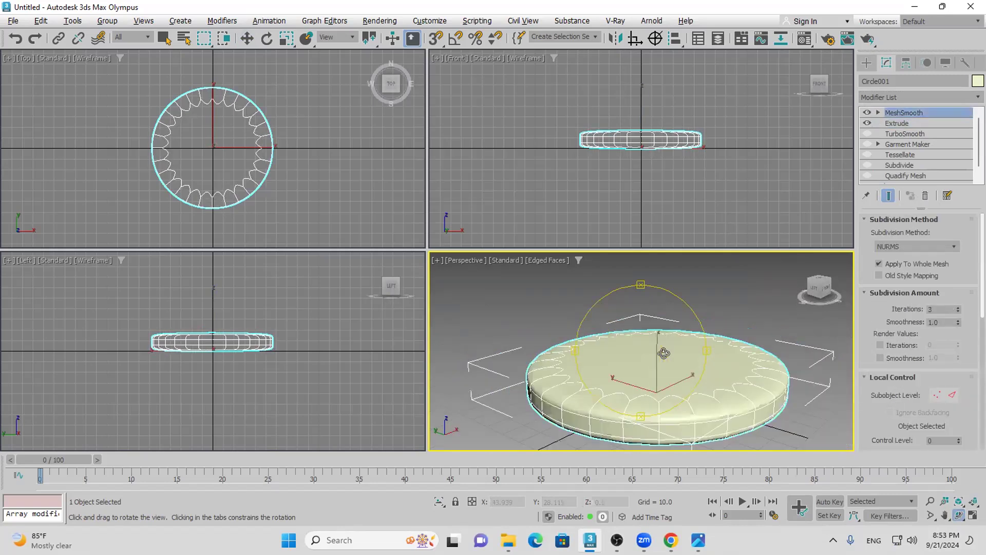
{"action": "left_click_drag", "start_coordinate": [656, 350], "coordinate": [571, 348]}
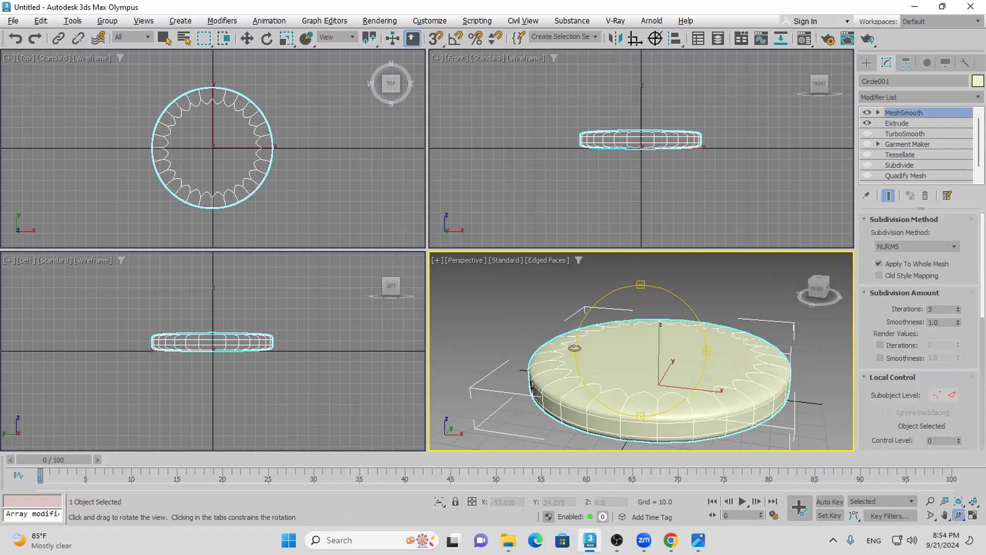
{"action": "left_click_drag", "start_coordinate": [577, 342], "coordinate": [760, 262]}
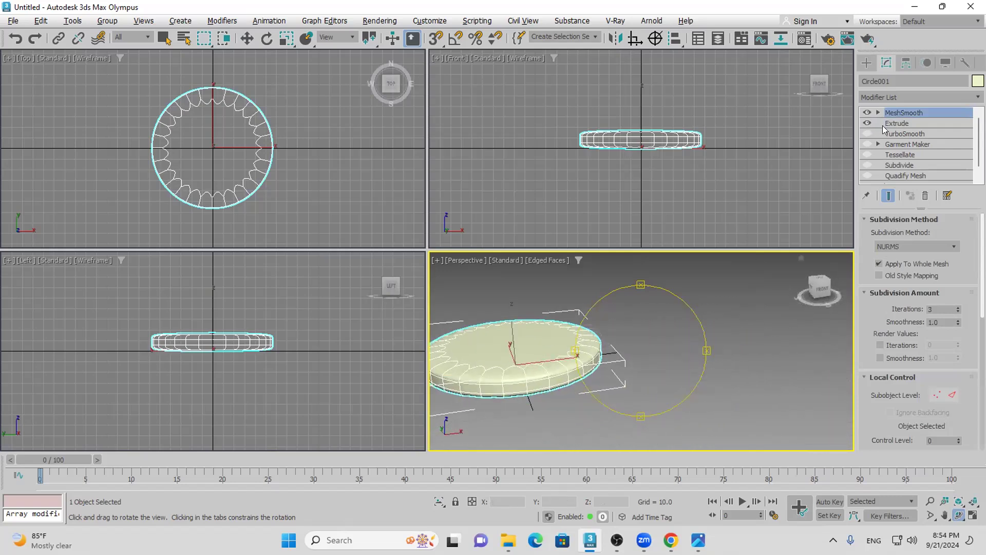
Remove the Extrude modifier from the circle and turn off MeshSmooth
{"action": "left_click", "coordinate": [905, 123]}
{"action": "left_click", "coordinate": [927, 197]}
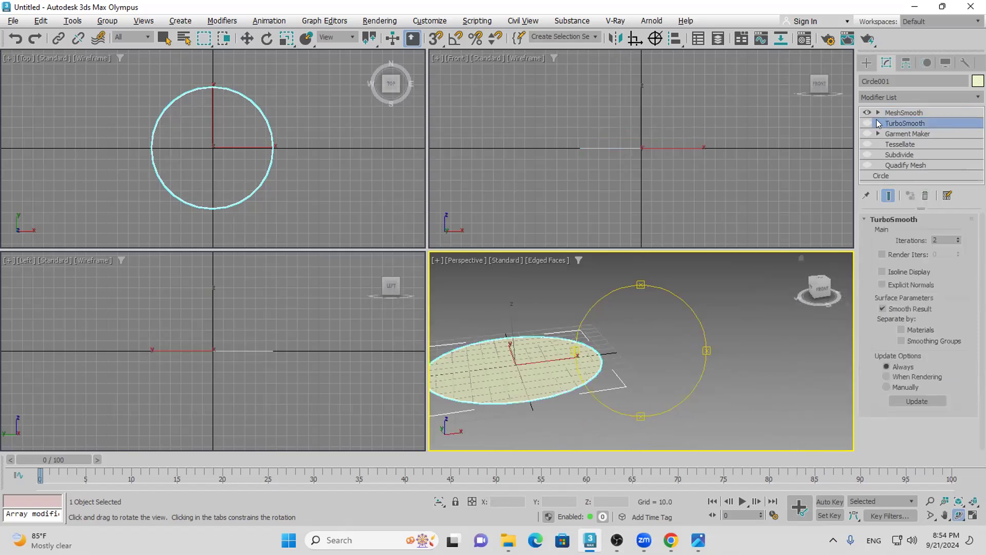
{"action": "left_click", "coordinate": [868, 110]}
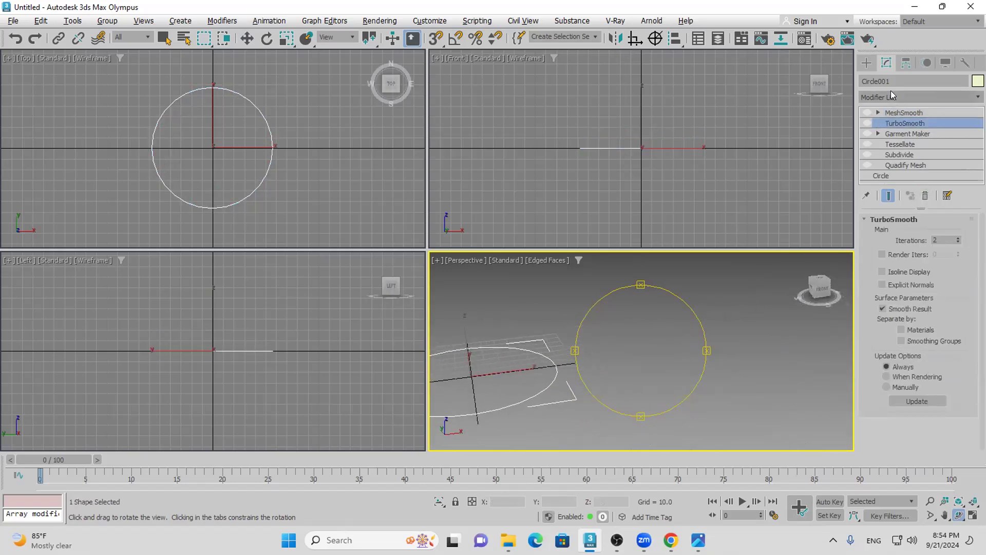
Create a sphere with a radius of about 58 beside the circle and disable its Smooth option
{"action": "left_click", "coordinate": [866, 62]}
{"action": "left_click", "coordinate": [866, 82]}
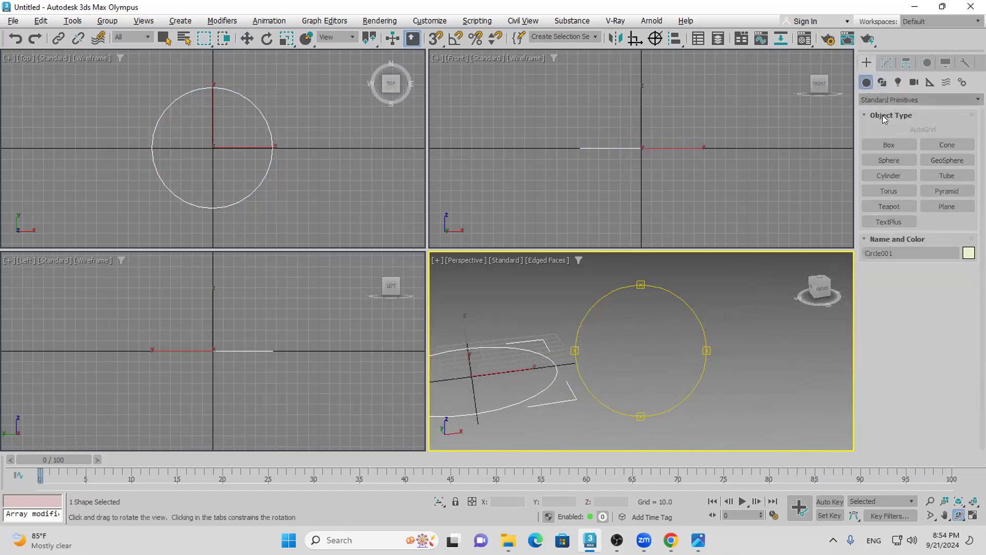
{"action": "left_click", "coordinate": [888, 160]}
{"action": "left_click_drag", "start_coordinate": [667, 354], "coordinate": [671, 386]}
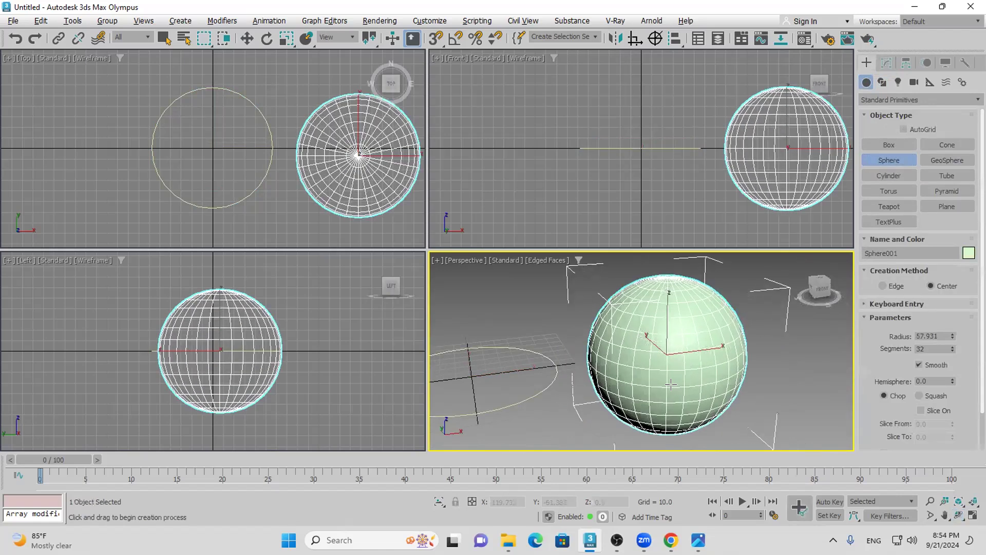
{"action": "left_click", "coordinate": [927, 365]}
Clone the sphere as one independent copy about 54 units along X so that the two overlap
{"action": "middle_click_drag", "start_coordinate": [405, 54], "coordinate": [216, 49]}
{"action": "left_click", "coordinate": [247, 39]}
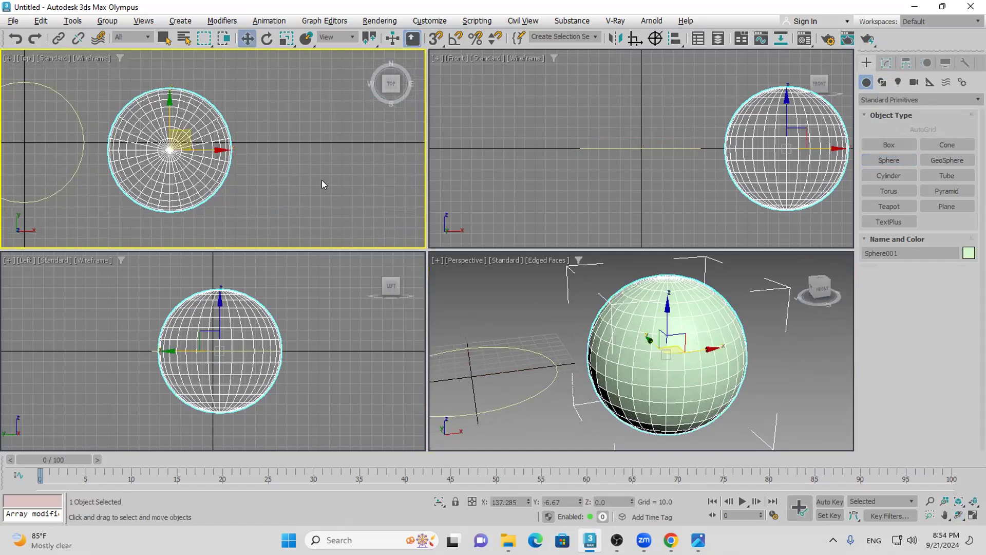
{"action": "left_click_drag", "start_coordinate": [224, 158], "coordinate": [281, 157], "text": "shift"}
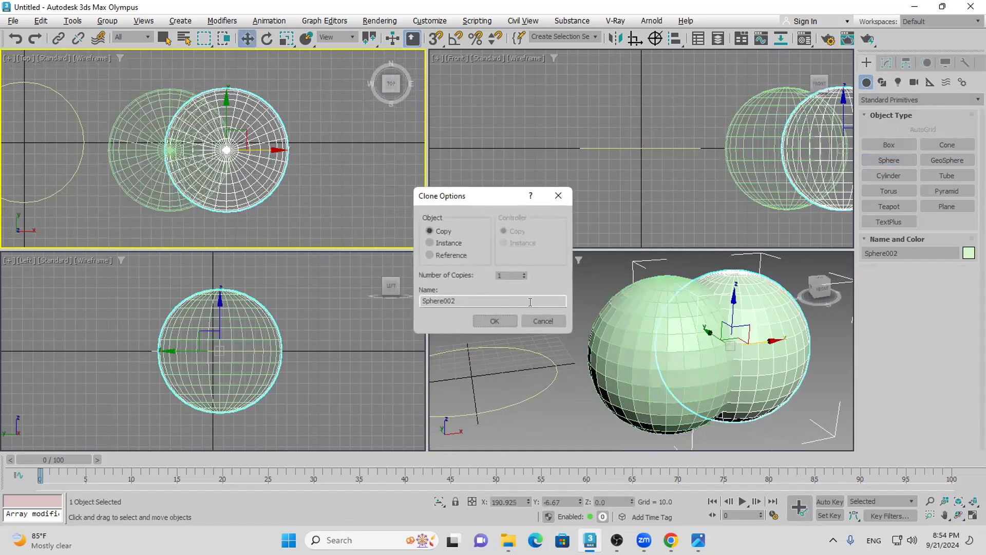
{"action": "left_click", "coordinate": [494, 320]}
Subtract the first sphere from the overlapping cloned sphere with a ProBoolean, and hide the edged faces in the Perspective view
{"action": "left_click", "coordinate": [875, 100]}
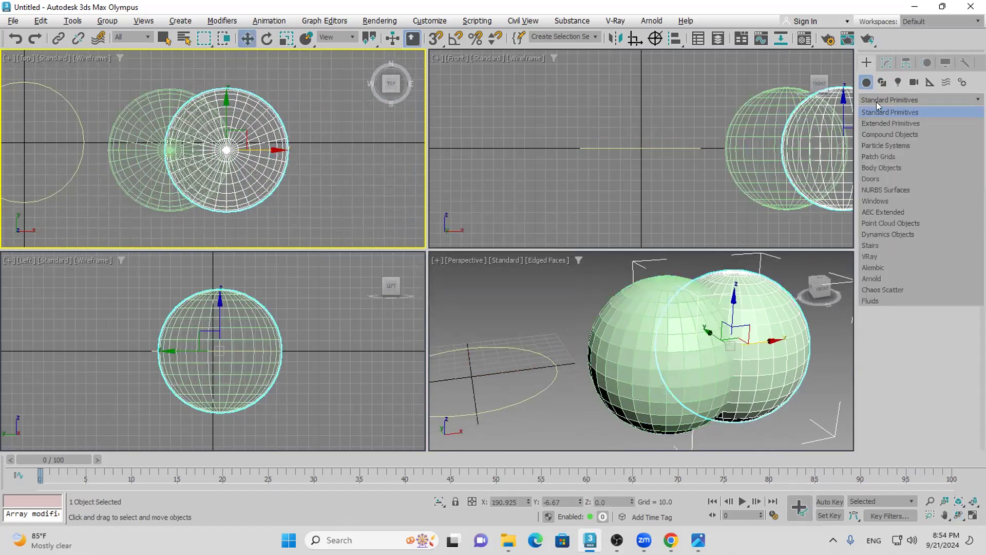
{"action": "left_click", "coordinate": [881, 134]}
{"action": "left_click", "coordinate": [930, 206]}
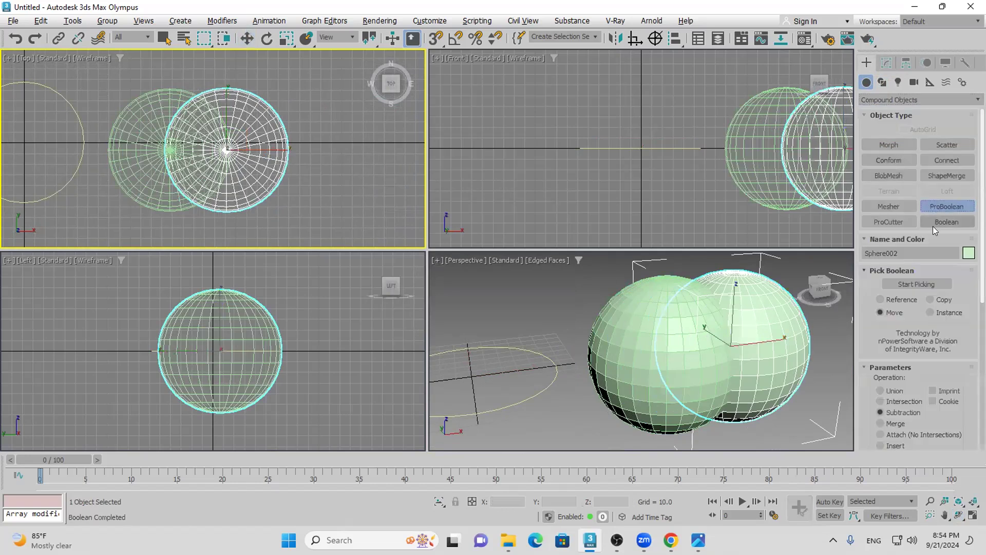
{"action": "left_click", "coordinate": [919, 283]}
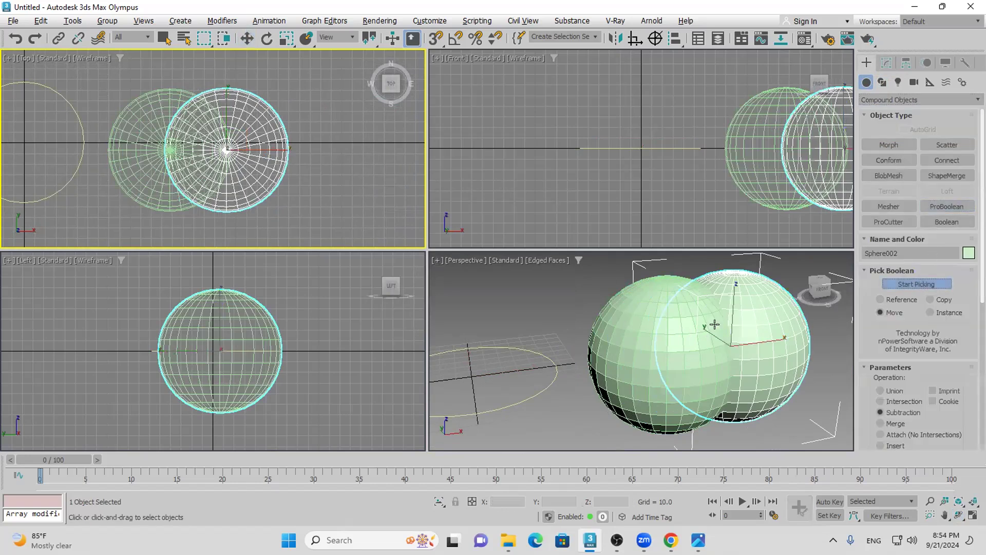
{"action": "left_click", "coordinate": [637, 341]}
{"action": "key", "text": "w"}
{"action": "mouse_move", "coordinate": [747, 329]}
{"action": "middle_mouse_down"}
{"action": "mouse_move", "coordinate": [697, 337]}
{"action": "mouse_move", "coordinate": [712, 330]}
{"action": "middle_mouse_up"}
{"action": "key", "text": "F4"}
Add a Smooth modifier to the hollowed sphere and enable Auto Smooth with a threshold of 30
{"action": "left_click", "coordinate": [885, 62]}
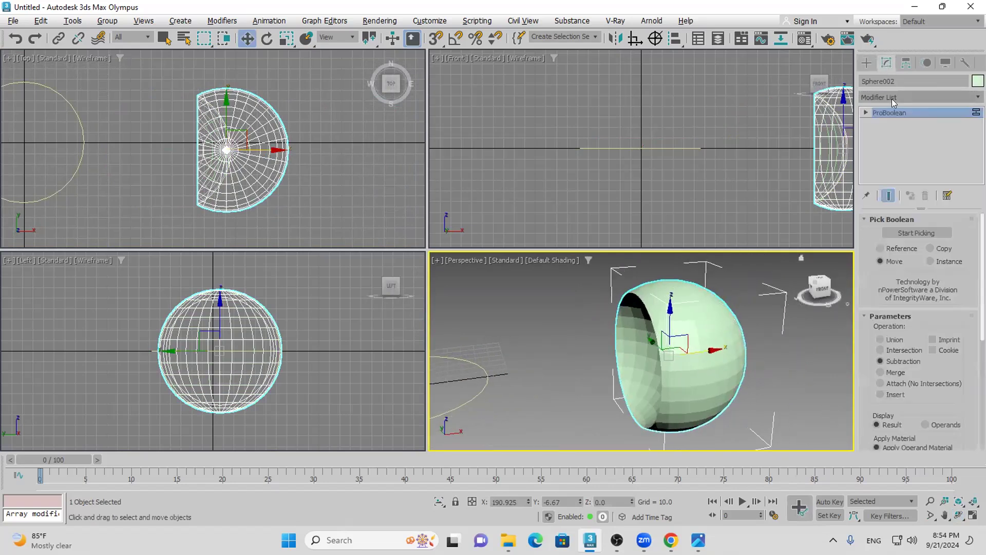
{"action": "left_click", "coordinate": [892, 98]}
{"action": "type", "text": "smo"}
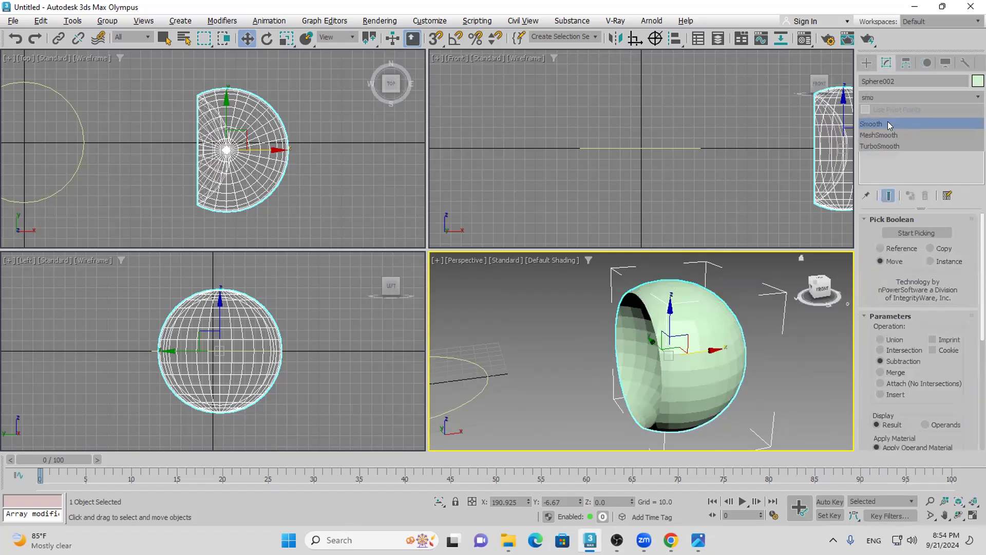
{"action": "left_click", "coordinate": [887, 122]}
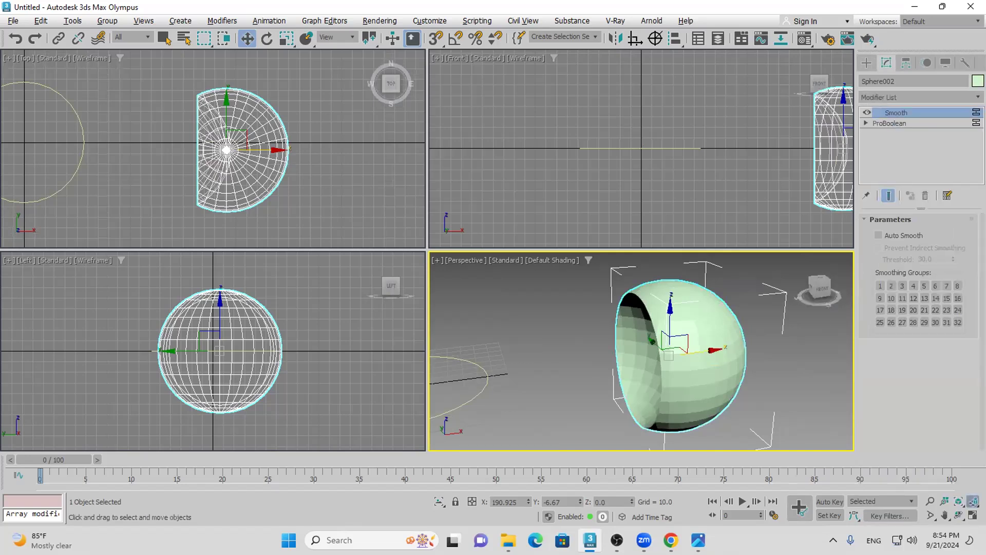
{"action": "key", "text": "z"}
{"action": "left_click", "coordinate": [878, 236]}
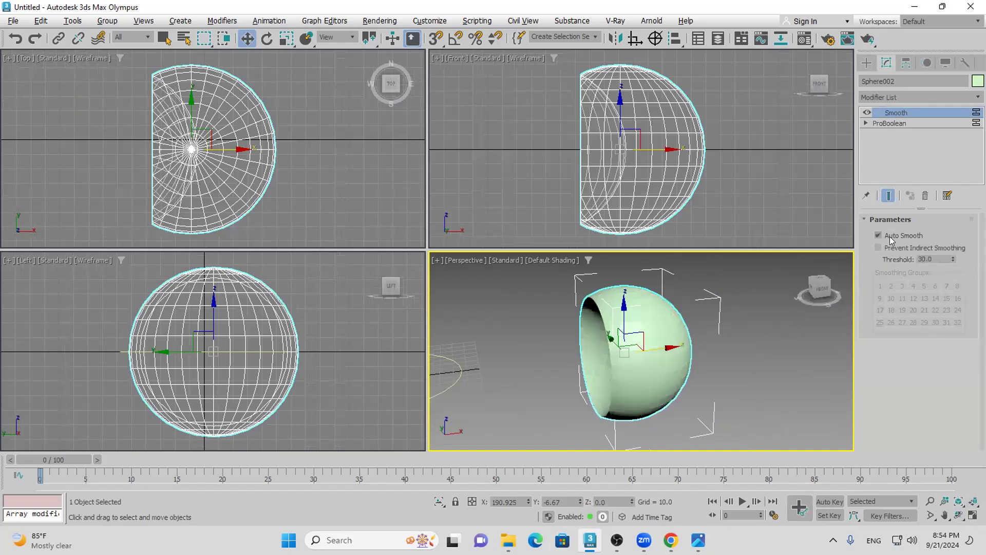
Toggle Auto Smooth off and on repeatedly to compare faceted and smooth shading, leaving it enabled
{"action": "left_click", "coordinate": [878, 235]}
{"action": "left_click", "coordinate": [878, 235]}
{"action": "left_click", "coordinate": [889, 236]}
{"action": "left_click", "coordinate": [889, 236]}
{"action": "left_click", "coordinate": [889, 236]}
{"action": "left_click", "coordinate": [889, 236]}
{"action": "left_click", "coordinate": [889, 237]}
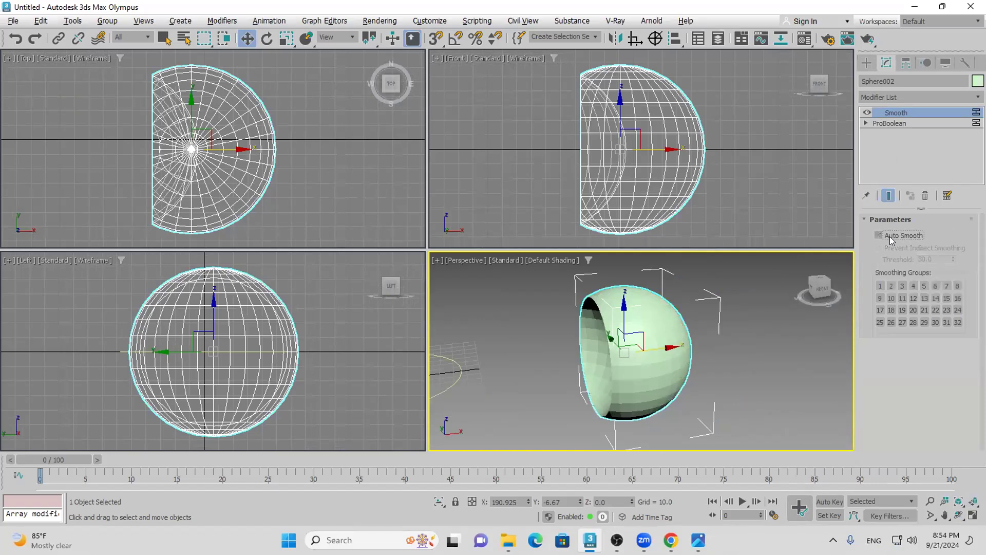
{"action": "left_click", "coordinate": [890, 237]}
{"action": "left_click", "coordinate": [889, 236]}
{"action": "left_click", "coordinate": [890, 236]}
{"action": "left_click", "coordinate": [889, 236]}
{"action": "left_click", "coordinate": [889, 236]}
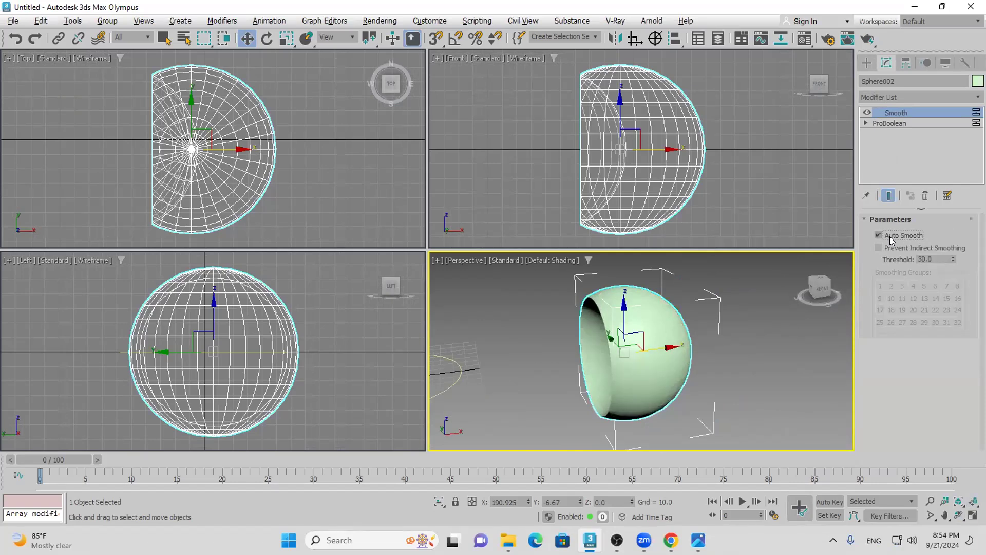
Switch to WhatsApp in Chrome and send a pasted screenshot of the smoothed sphere to the 3D MAX group chat
{"action": "scroll", "coordinate": [553, 347], "scroll_direction": "down", "scroll_amount": 3}
{"action": "middle_click_drag", "start_coordinate": [553, 348], "coordinate": [640, 337]}
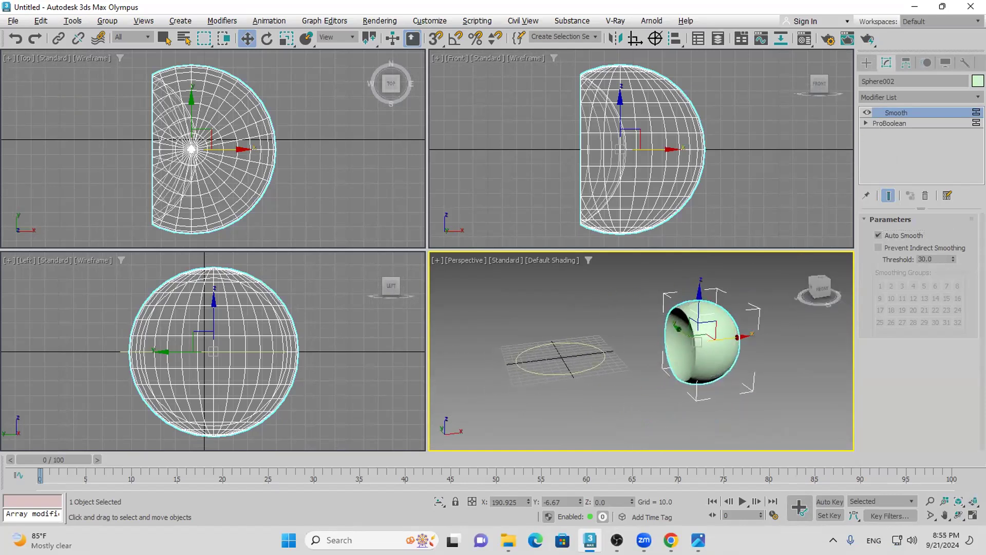
{"action": "left_click", "coordinate": [670, 539]}
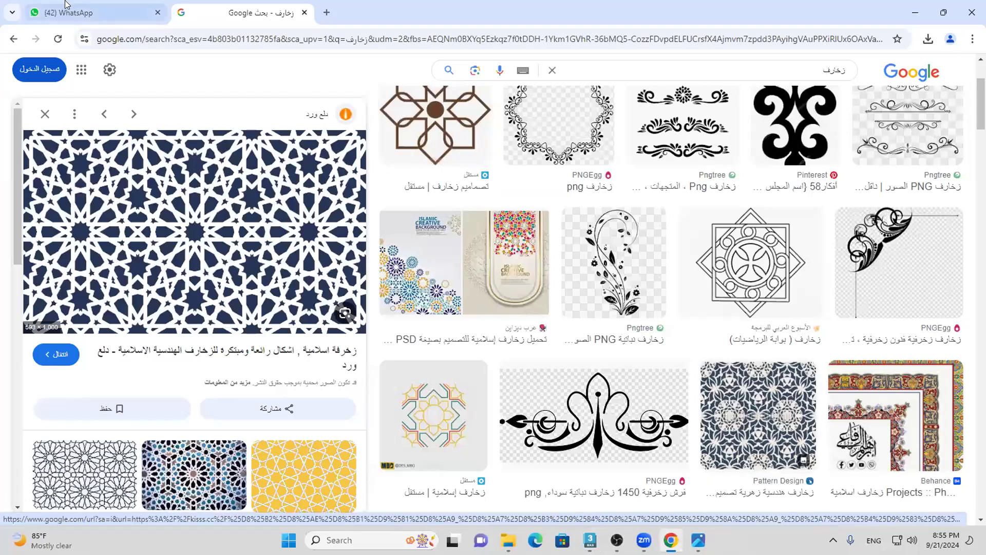
{"action": "left_click", "coordinate": [92, 13]}
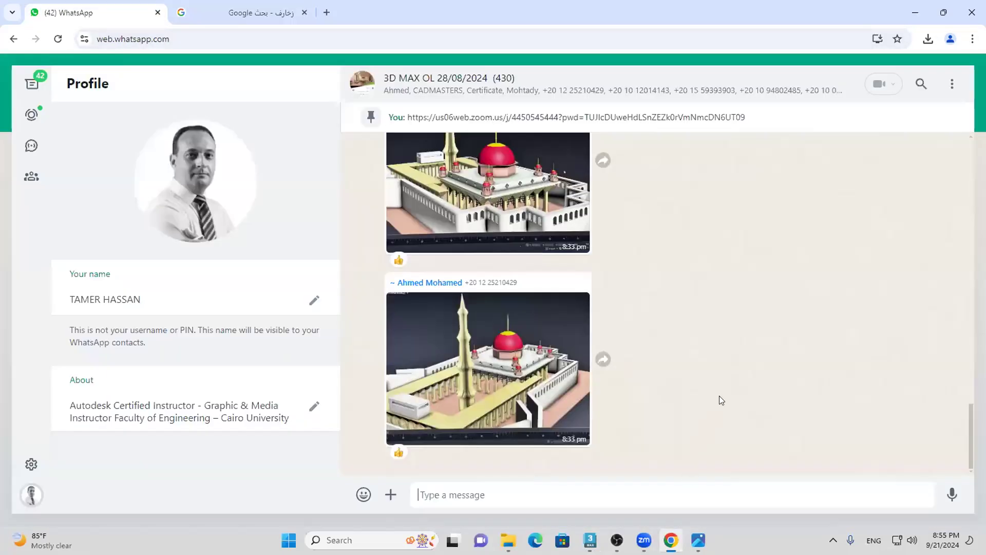
{"action": "right_click", "coordinate": [694, 493]}
{"action": "left_click", "coordinate": [714, 326]}
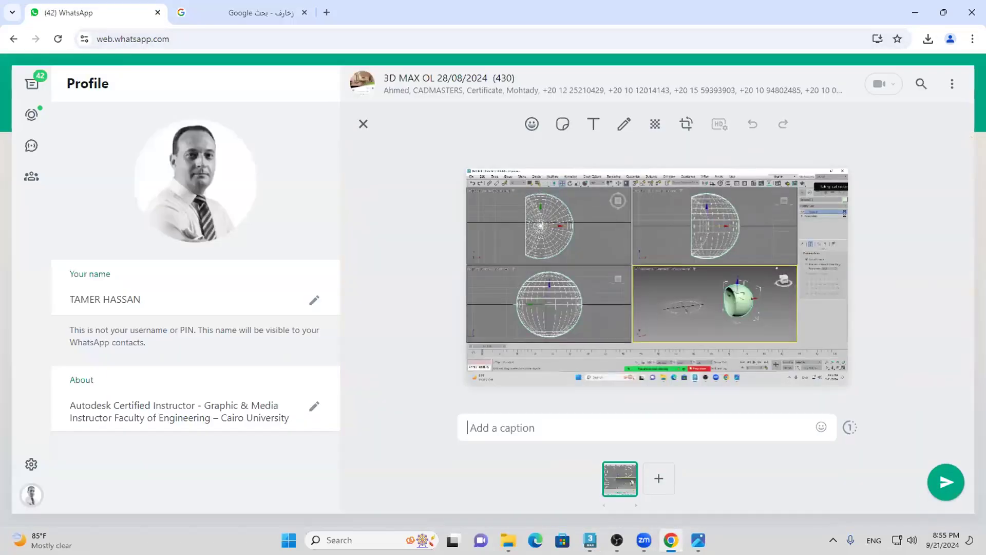
{"action": "left_click", "coordinate": [945, 482]}
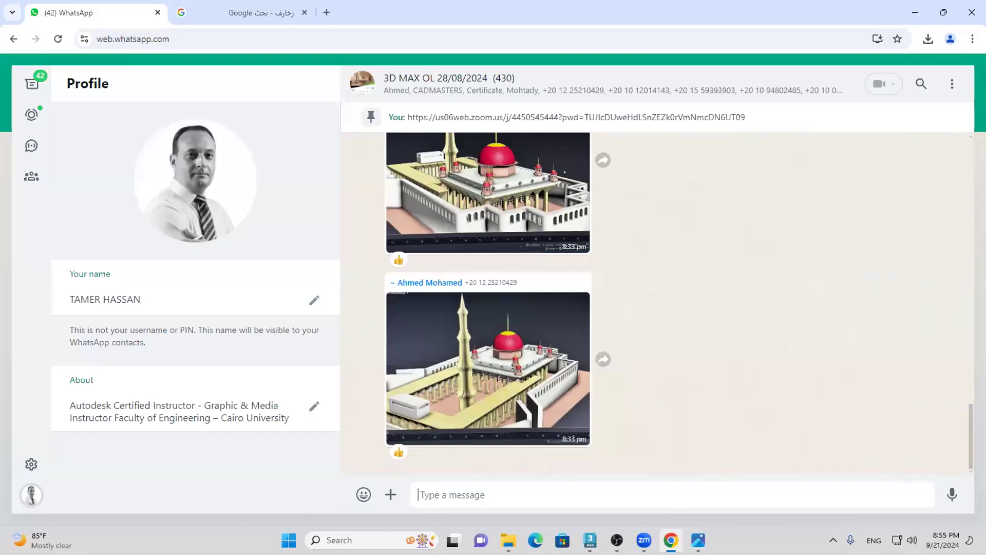
Show the circle's modifier stack in 3ds Max and send a screenshot of it to the same WhatsApp group chat
{"action": "left_click", "coordinate": [590, 540]}
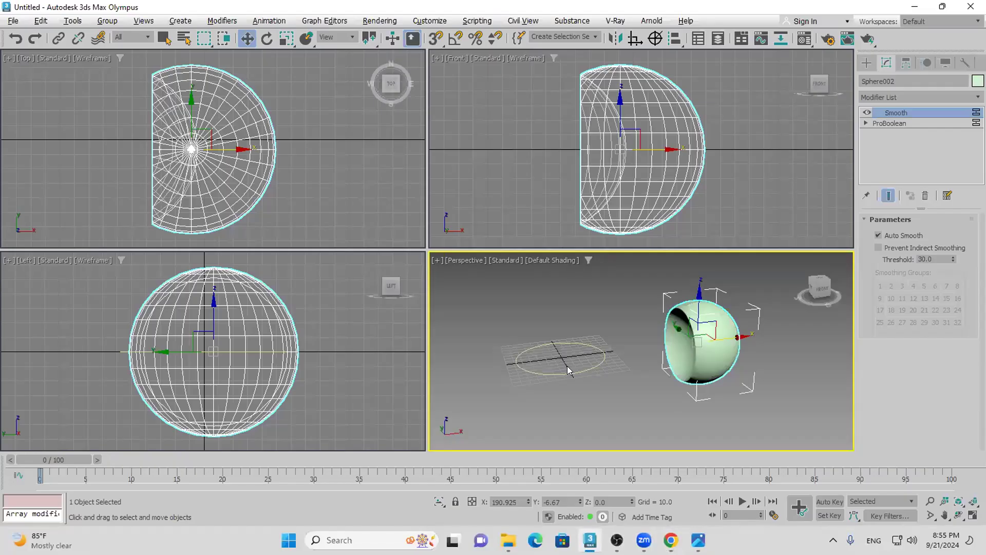
{"action": "key", "text": "ctrl+z"}
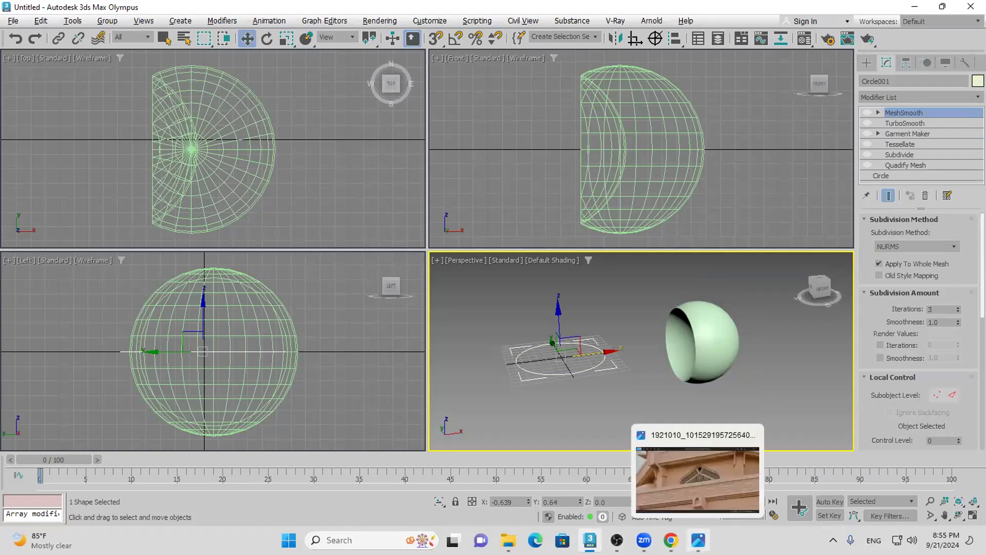
{"action": "mouse_move", "coordinate": [590, 539]}
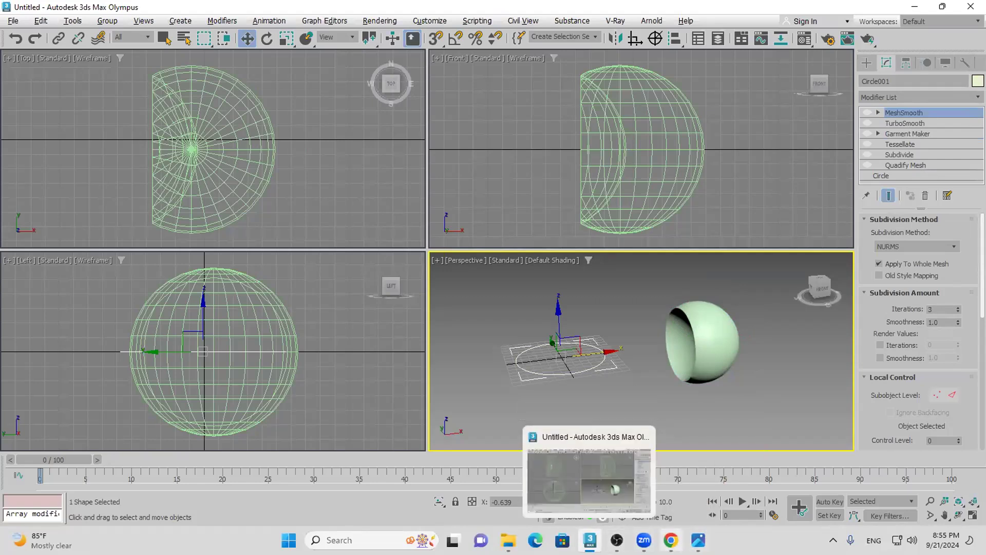
{"action": "left_click", "coordinate": [671, 540]}
{"action": "right_click", "coordinate": [649, 500]}
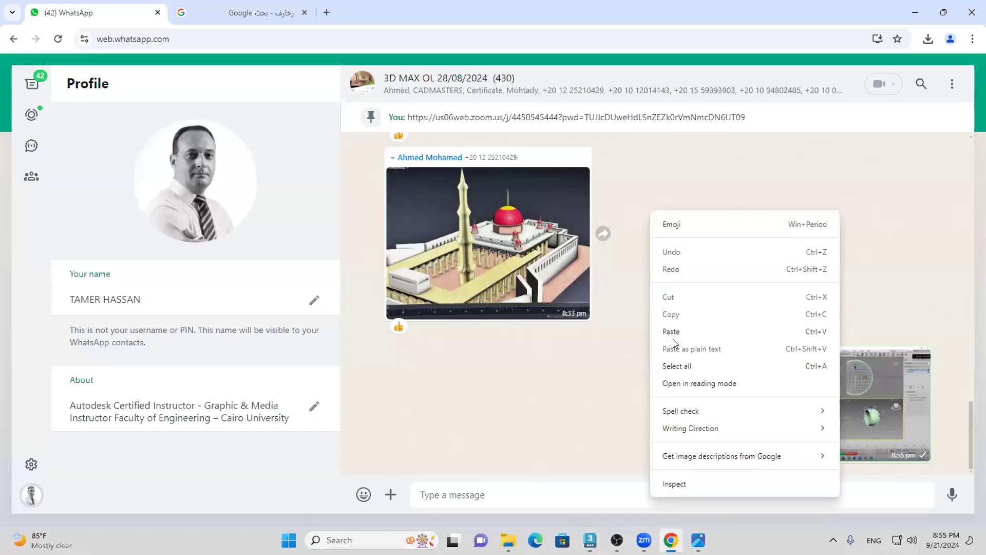
{"action": "left_click", "coordinate": [673, 329]}
{"action": "left_click", "coordinate": [945, 483]}
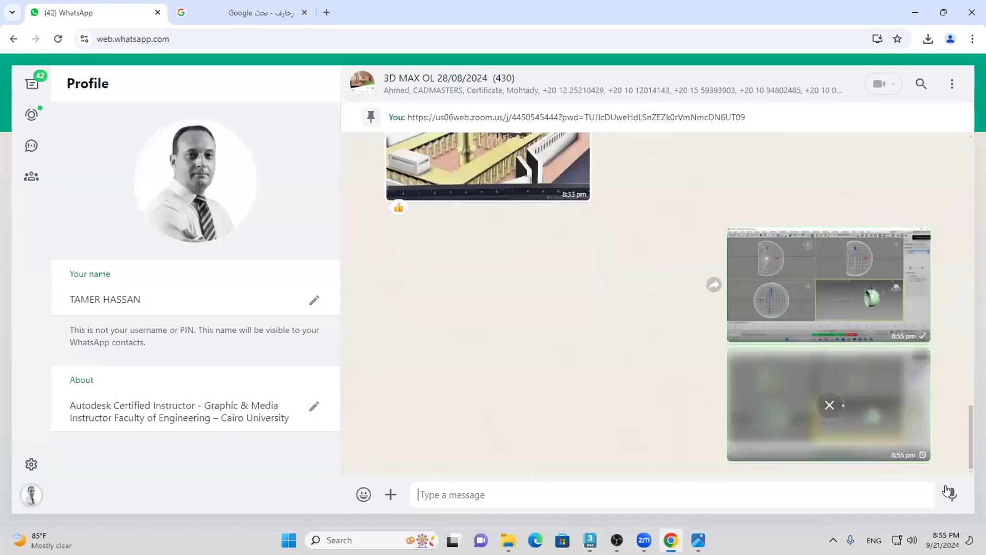
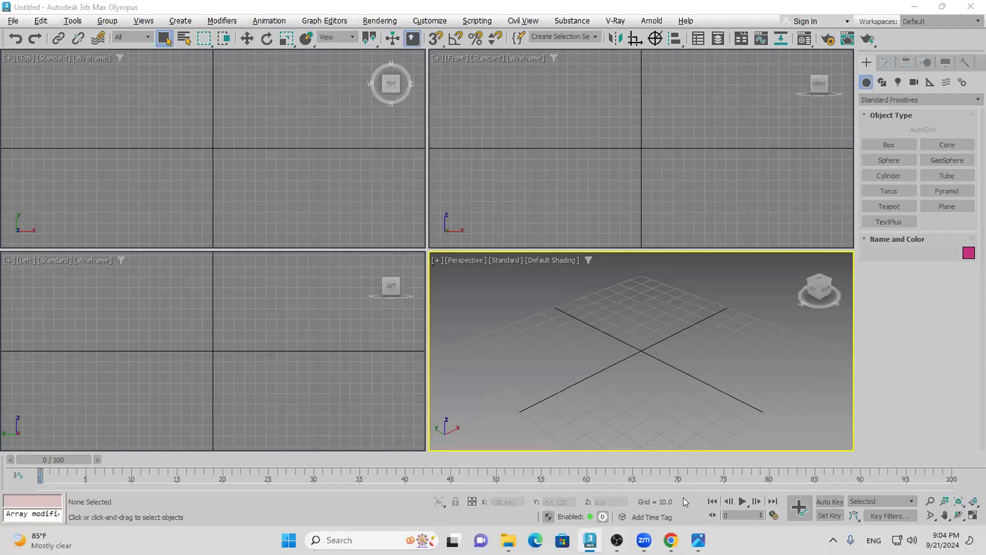
Check the mosque reference photo in the Photos viewer and return to 3ds Max
{"action": "left_click", "coordinate": [698, 540]}
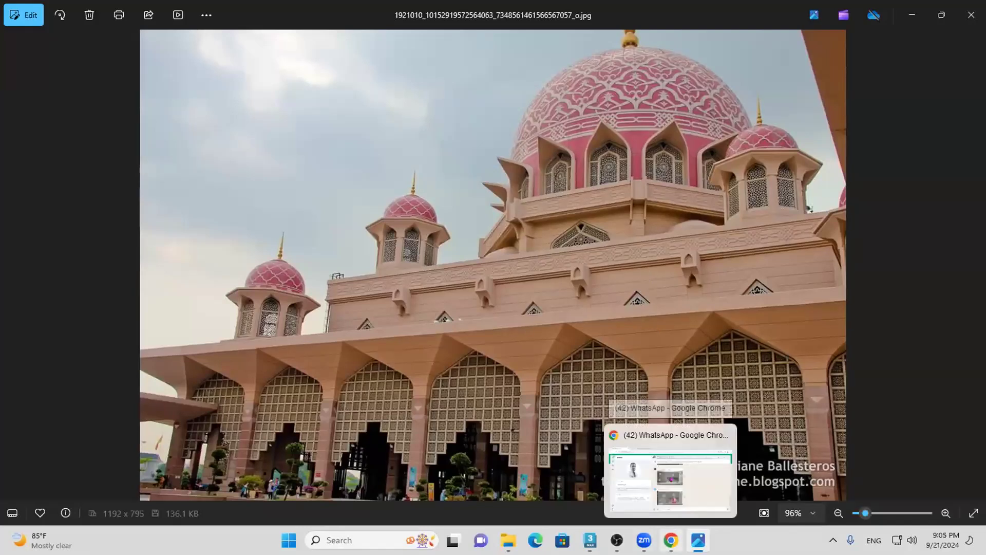
{"action": "mouse_move", "coordinate": [644, 540]}
{"action": "left_click", "coordinate": [590, 540]}
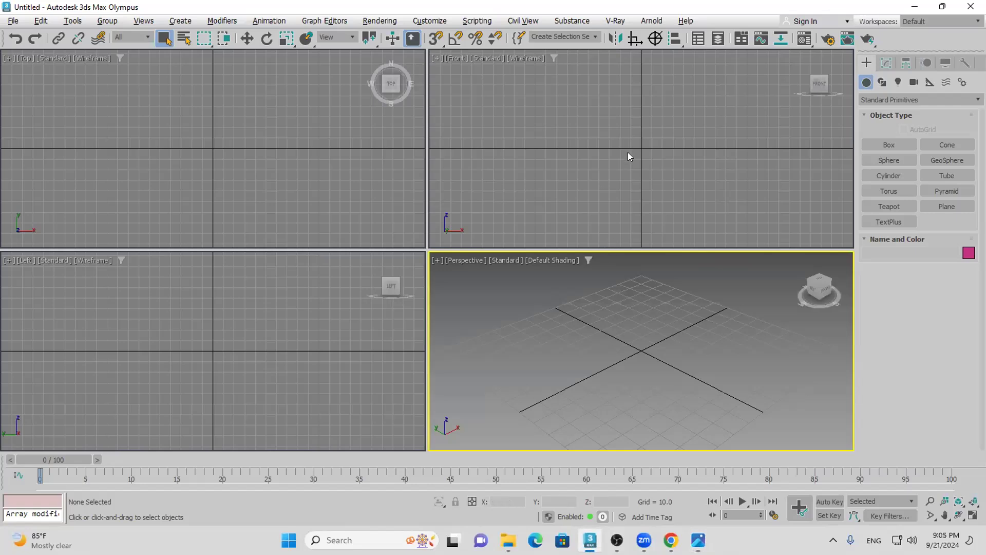
Draw a long rectangle about 93 in length on the horizontal axis in the Front view and increase its width
{"action": "middle_click_drag", "start_coordinate": [606, 197], "coordinate": [612, 210]}
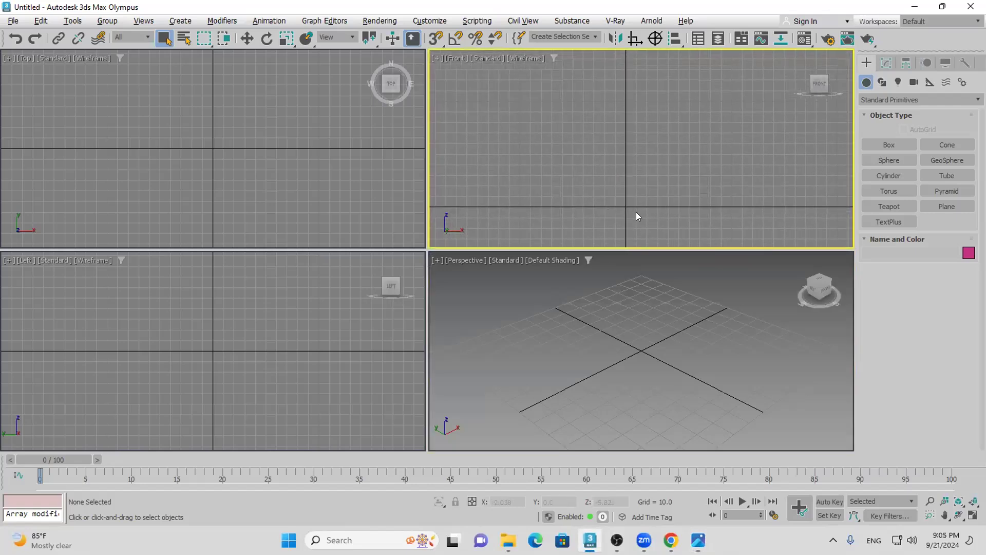
{"action": "left_click", "coordinate": [883, 83]}
{"action": "left_click", "coordinate": [950, 159]}
{"action": "left_click_drag", "start_coordinate": [478, 107], "coordinate": [866, 203]}
{"action": "scroll", "coordinate": [616, 193], "scroll_direction": "down", "scroll_amount": 4}
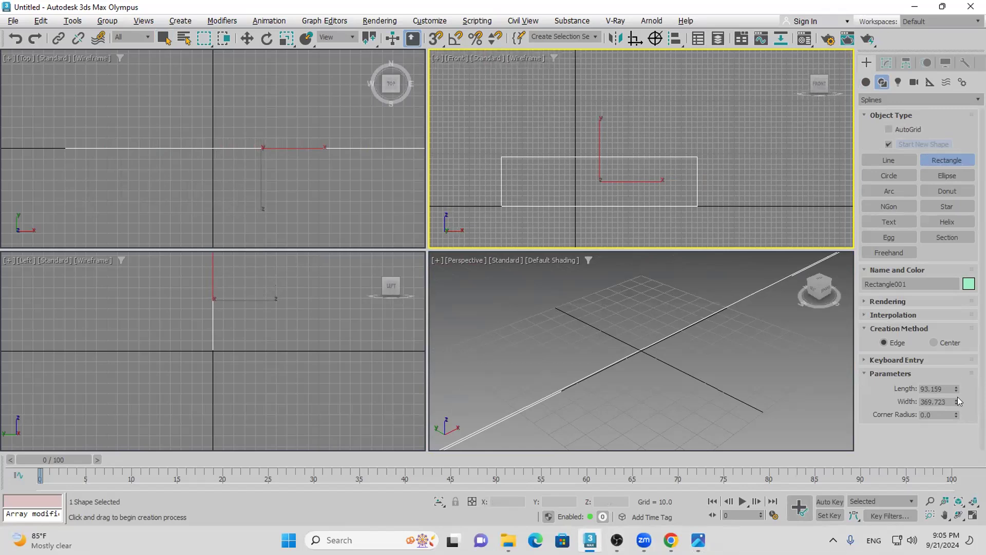
{"action": "left_click_drag", "start_coordinate": [955, 399], "coordinate": [955, 375]}
Draw a small upright rectangle inside the long rectangle, near its left end, in the Front view
{"action": "middle_click_drag", "start_coordinate": [556, 232], "coordinate": [580, 217]}
{"action": "left_click", "coordinate": [898, 176]}
{"action": "left_click_drag", "start_coordinate": [506, 169], "coordinate": [534, 197]}
{"action": "left_click", "coordinate": [947, 160]}
{"action": "scroll", "coordinate": [517, 189], "scroll_direction": "up", "scroll_amount": 3}
{"action": "middle_click_drag", "start_coordinate": [534, 197], "coordinate": [551, 208]}
Limit snapping to Vertex and Midpoint, and draw a circle of radius about 12 centred on the small rectangle's top edge
{"action": "left_click", "coordinate": [889, 176]}
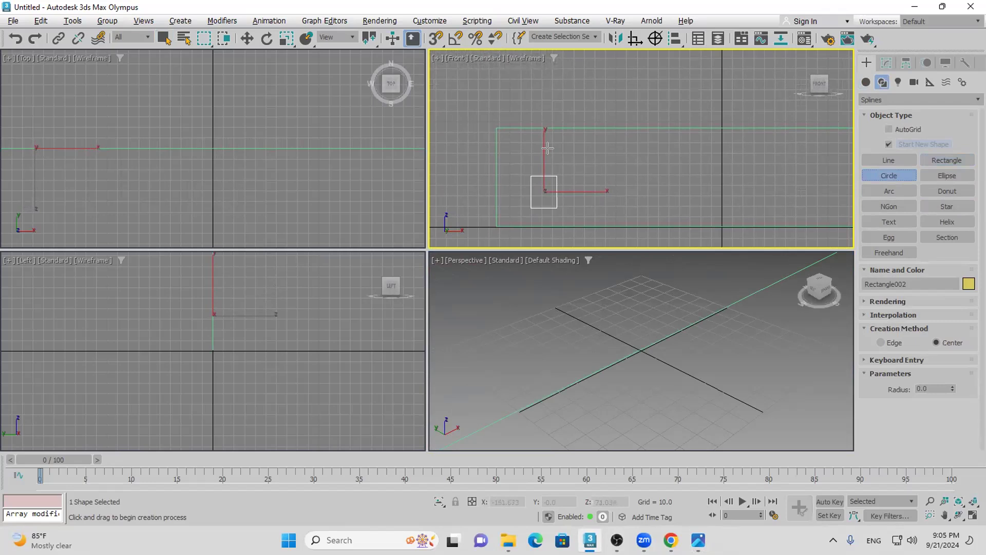
{"action": "left_click", "coordinate": [438, 39]}
{"action": "right_click", "coordinate": [436, 39]}
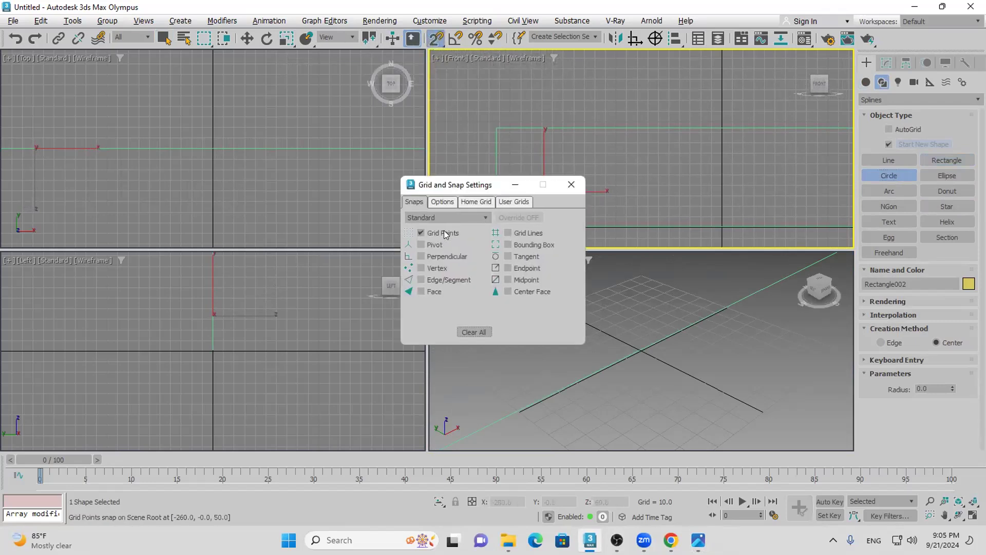
{"action": "left_click", "coordinate": [440, 279]}
{"action": "left_click", "coordinate": [508, 280]}
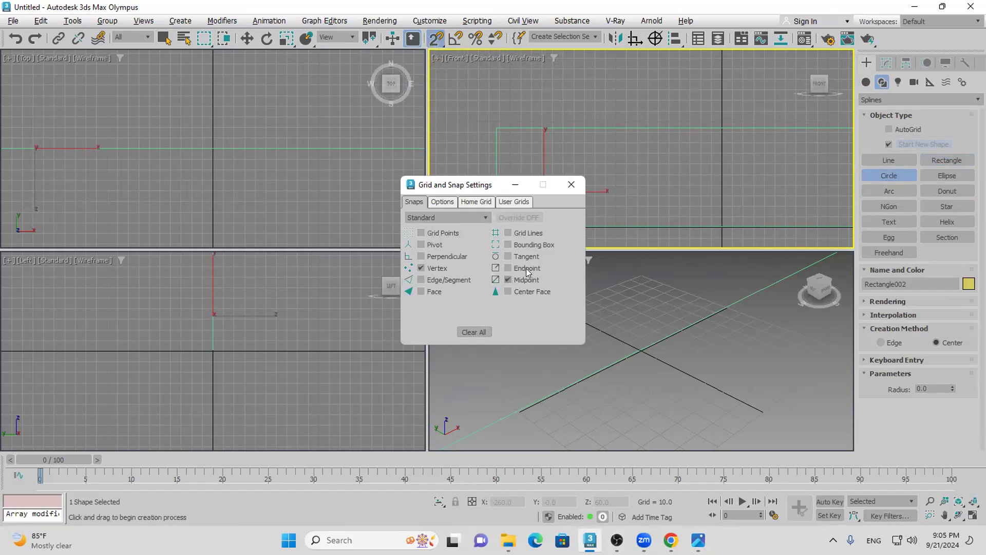
{"action": "left_click", "coordinate": [573, 183]}
{"action": "left_click_drag", "start_coordinate": [544, 176], "coordinate": [556, 176]}
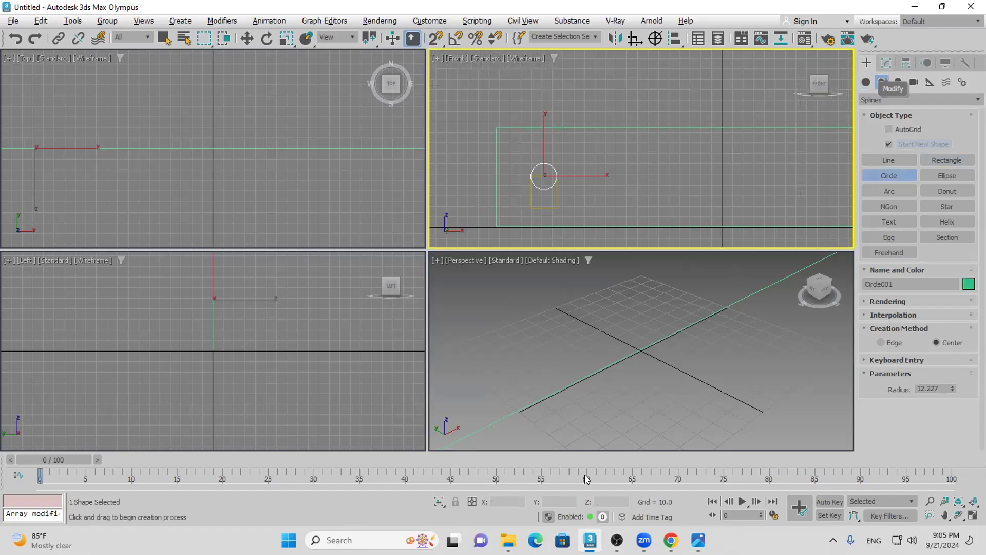
Examine the arched openings in the mosque reference photo and return to 3ds Max
{"action": "left_click", "coordinate": [698, 539]}
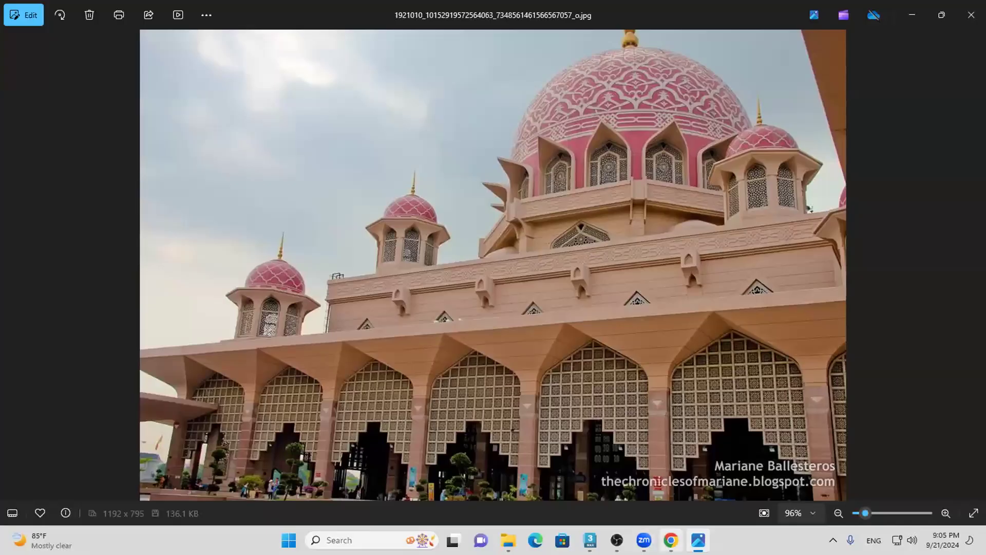
{"action": "left_click", "coordinate": [670, 539]}
{"action": "left_click", "coordinate": [671, 540]}
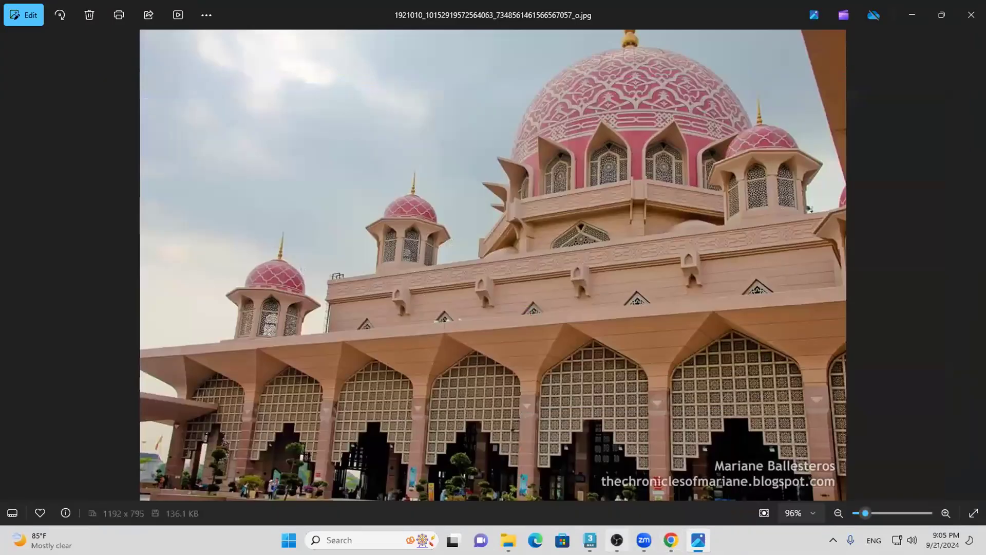
{"action": "left_click", "coordinate": [589, 538]}
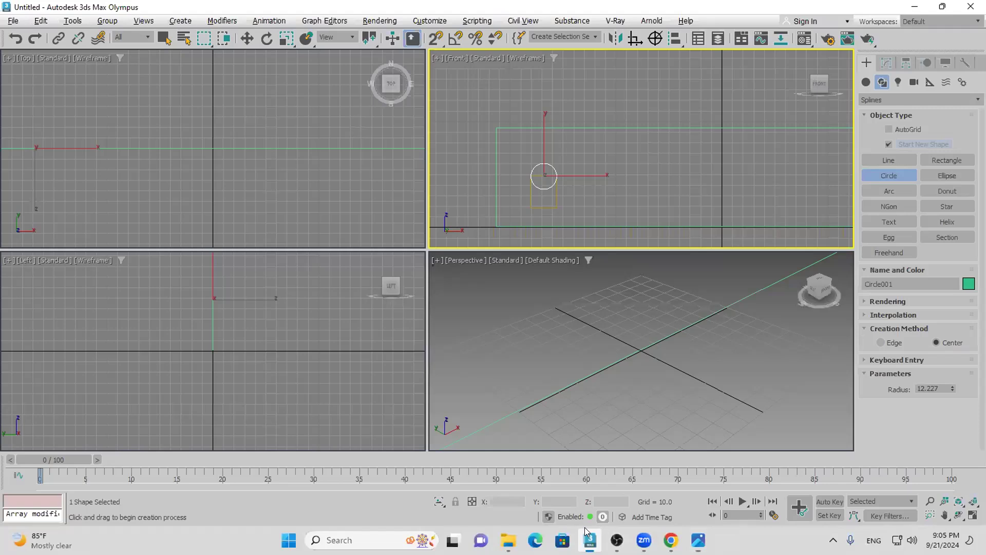
Add an Edit Spline modifier to the small rectangle below the circle
{"action": "right_click", "coordinate": [546, 197]}
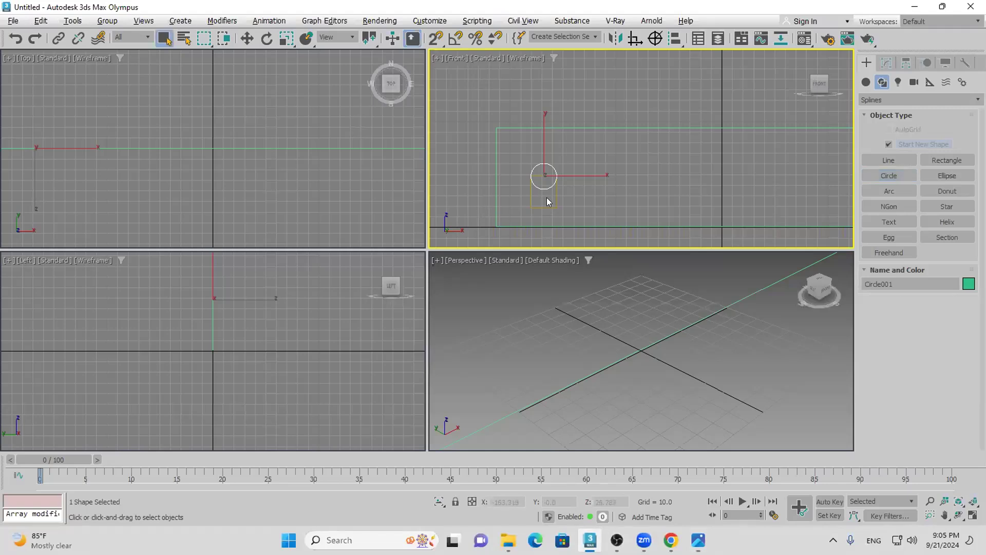
{"action": "left_click", "coordinate": [542, 204]}
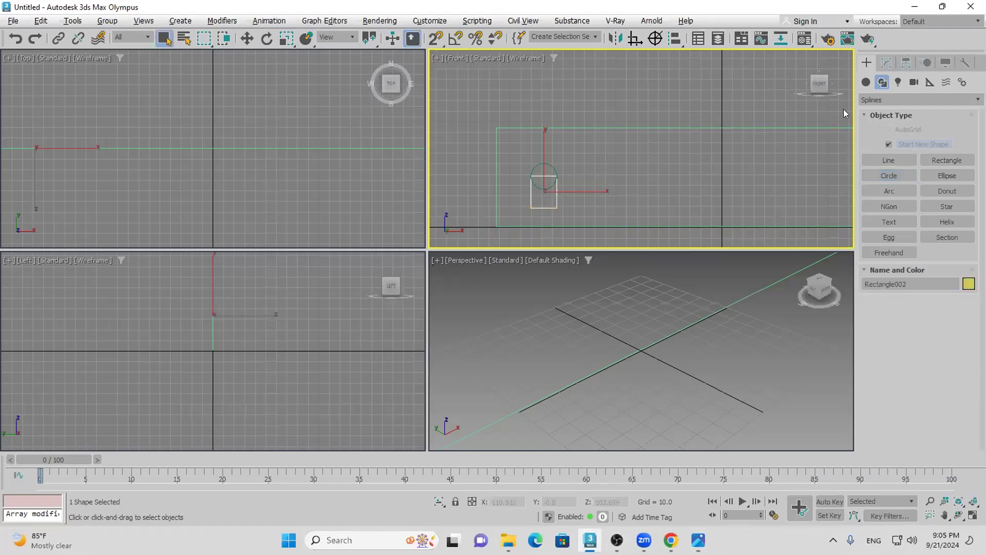
{"action": "left_click", "coordinate": [886, 62]}
{"action": "left_click", "coordinate": [889, 97]}
{"action": "type", "text": "e"}
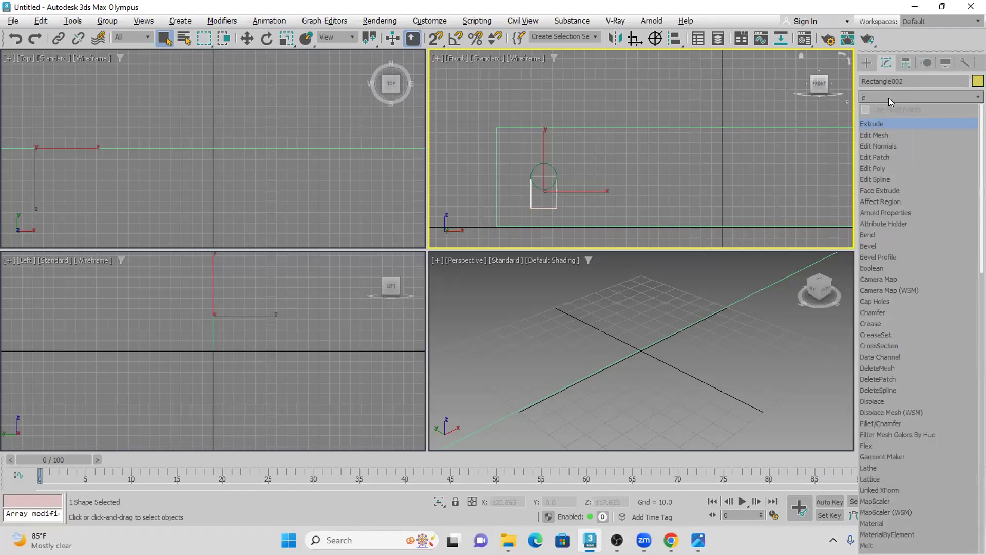
{"action": "left_click", "coordinate": [890, 178]}
{"action": "scroll", "coordinate": [899, 267], "scroll_direction": "down", "scroll_amount": 1}
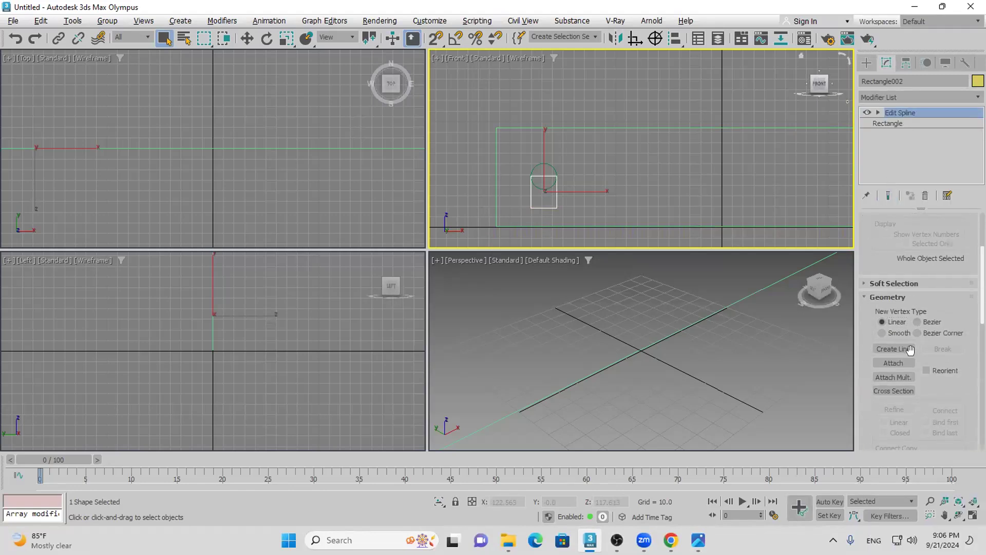
Attach the circle to the small rectangle, then delete the circle's lower segments and the rectangle's top segment
{"action": "left_click", "coordinate": [904, 363]}
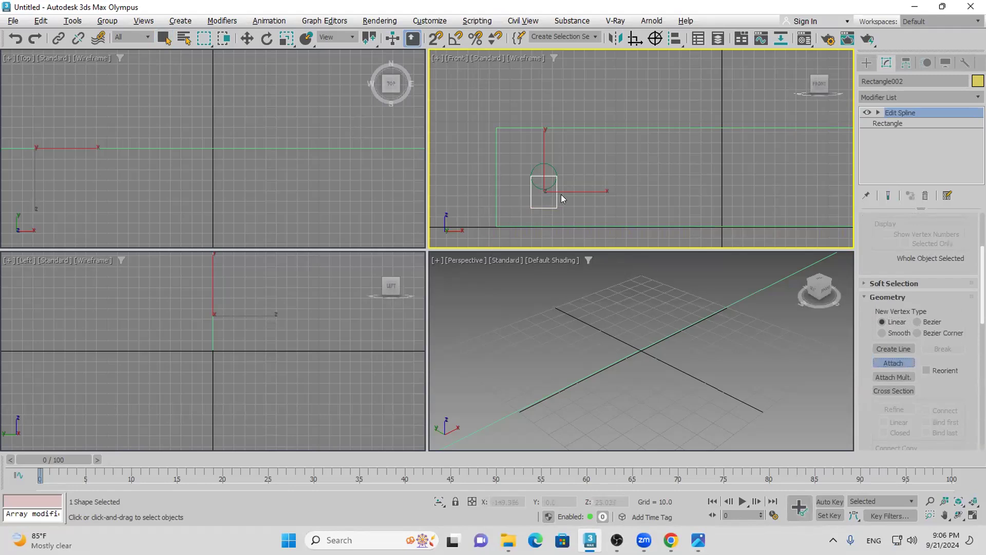
{"action": "left_click", "coordinate": [878, 112]}
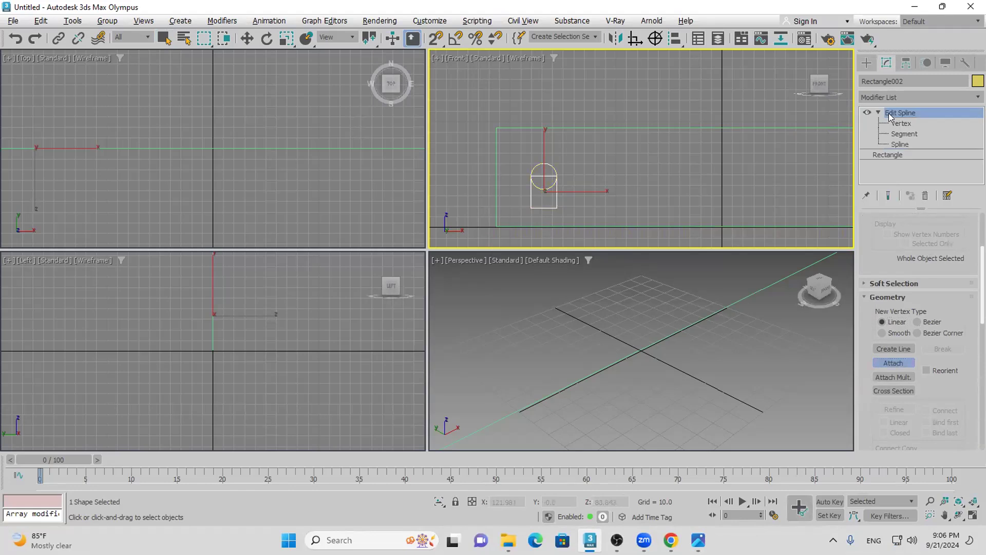
{"action": "left_click", "coordinate": [904, 134]}
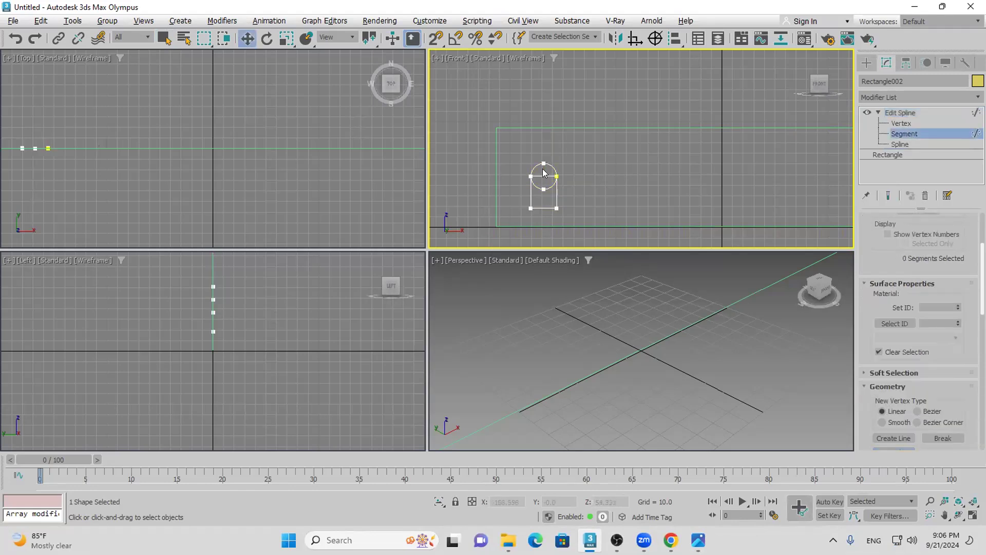
{"action": "left_click", "coordinate": [537, 197]}
{"action": "left_click", "coordinate": [539, 198]}
Select the vertices of the arched upper part and weld the overlapping ones where the arc meets the straight sides
{"action": "left_click", "coordinate": [901, 123]}
{"action": "left_click_drag", "start_coordinate": [710, 139], "coordinate": [503, 173]}
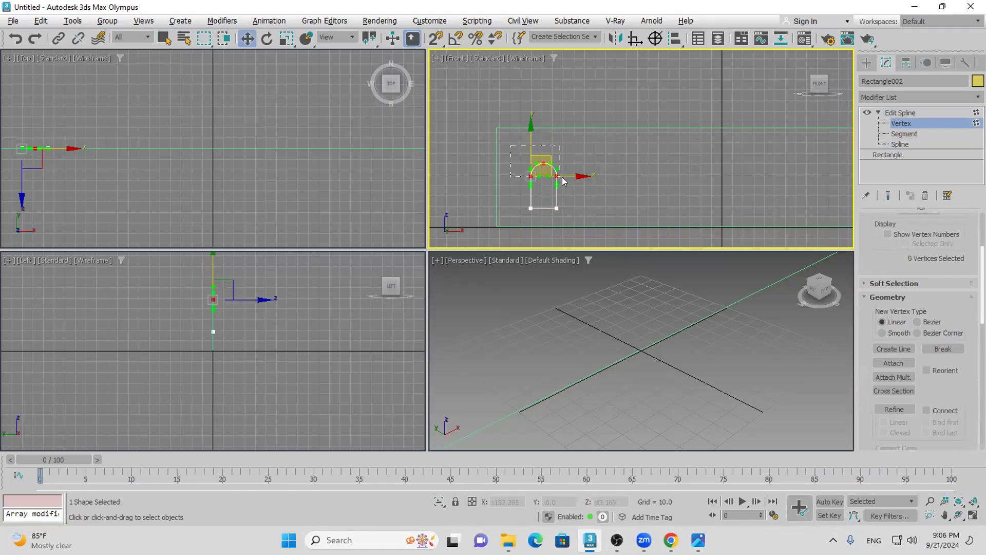
{"action": "scroll", "coordinate": [923, 394], "scroll_direction": "down", "scroll_amount": 5}
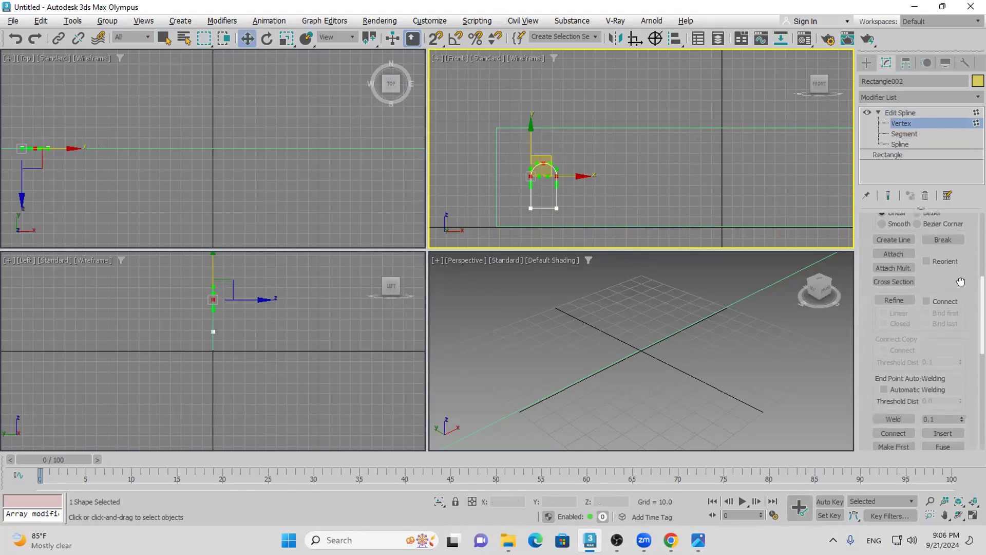
{"action": "left_click", "coordinate": [908, 415]}
Convert the arch's top vertex to Corner type to form a pointed arch
{"action": "scroll", "coordinate": [582, 169], "scroll_direction": "up", "scroll_amount": 4}
{"action": "left_click", "coordinate": [504, 157]}
{"action": "right_click", "coordinate": [503, 157]}
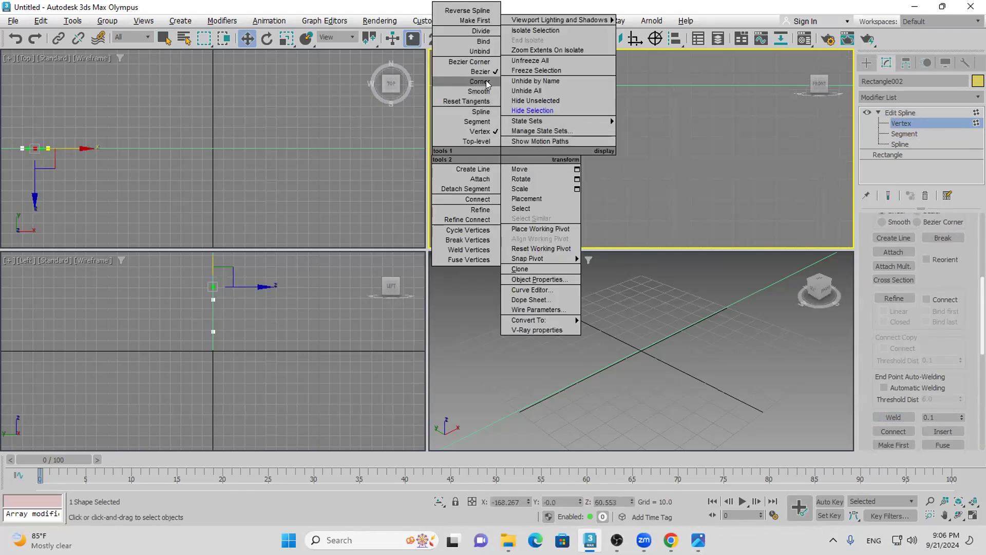
{"action": "key", "text": "Escape"}
{"action": "scroll", "coordinate": [539, 168], "scroll_direction": "down", "scroll_amount": 2}
{"action": "middle_click_drag", "start_coordinate": [539, 168], "coordinate": [549, 155]}
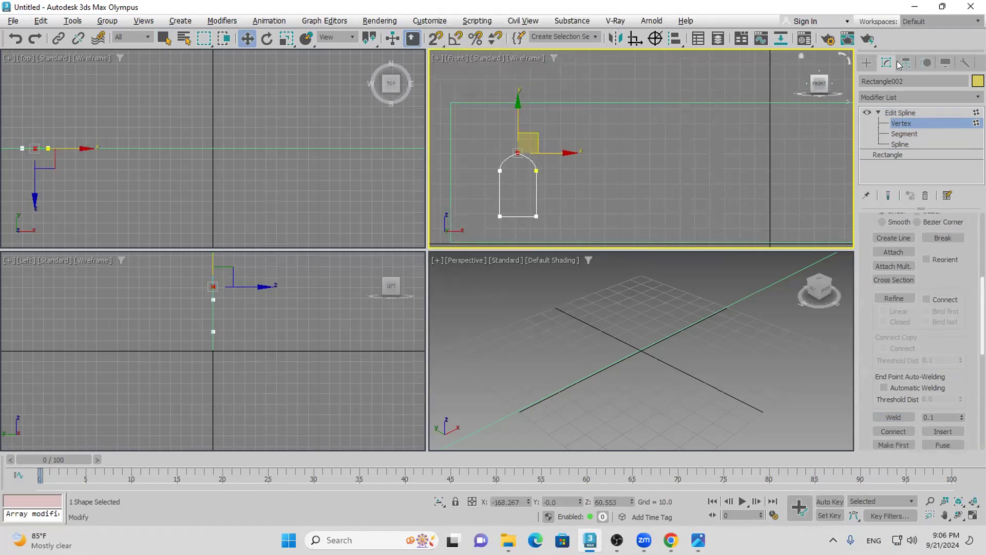
Clone the arch shape along X inside the long rectangle as 9 evenly spaced copies
{"action": "left_click", "coordinate": [866, 62]}
{"action": "scroll", "coordinate": [645, 170], "scroll_direction": "down", "scroll_amount": 4}
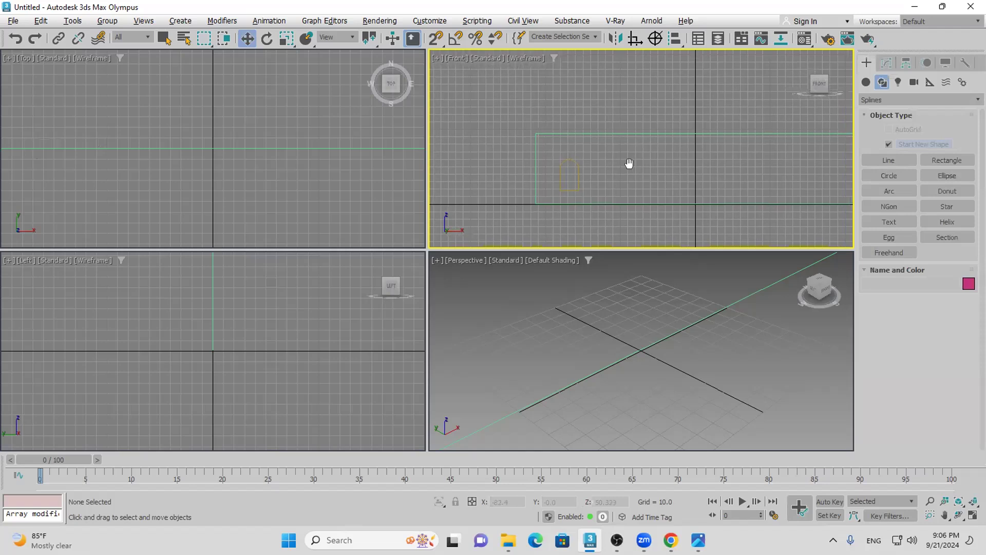
{"action": "left_click_drag", "start_coordinate": [542, 184], "coordinate": [615, 174], "text": "shift"}
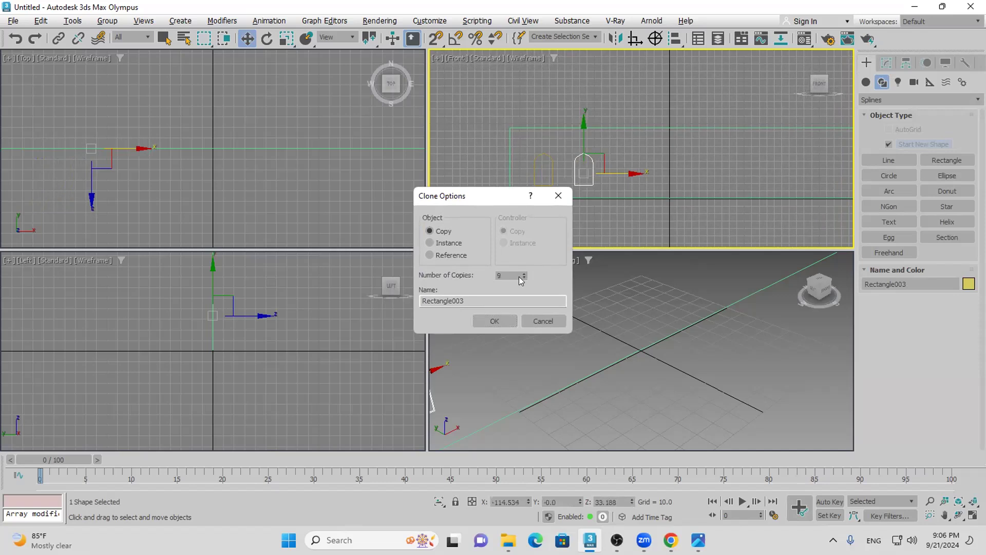
{"action": "left_click", "coordinate": [495, 321]}
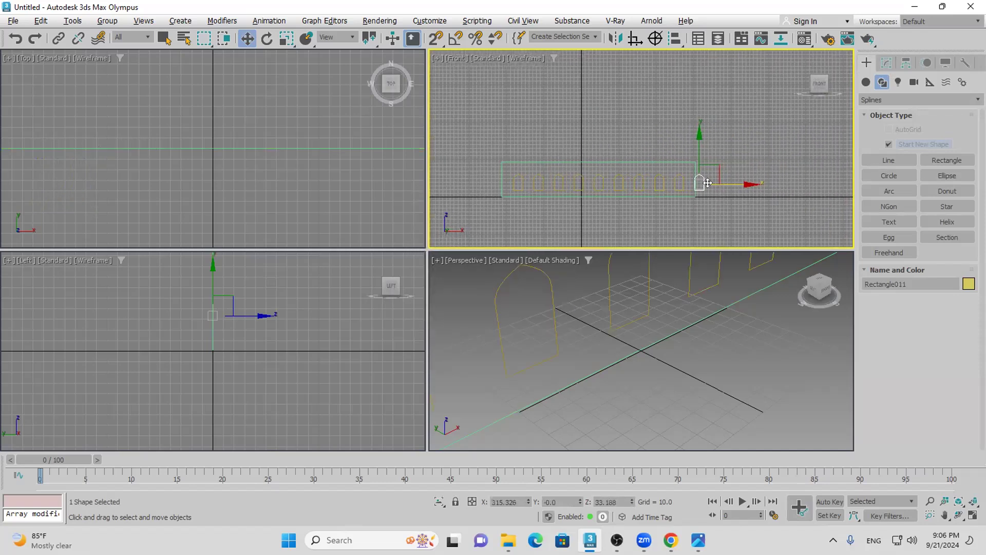
Delete the arch copy that crosses the long rectangle's far end and shift the rectangle slightly along negative X
{"action": "left_click", "coordinate": [691, 186]}
{"action": "left_click", "coordinate": [651, 186]}
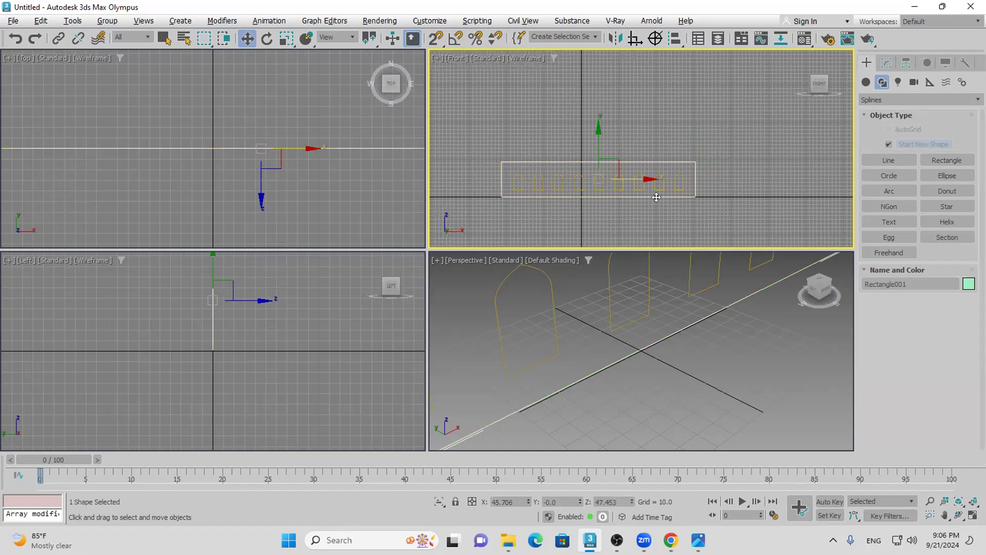
{"action": "left_click_drag", "start_coordinate": [641, 183], "coordinate": [639, 183]}
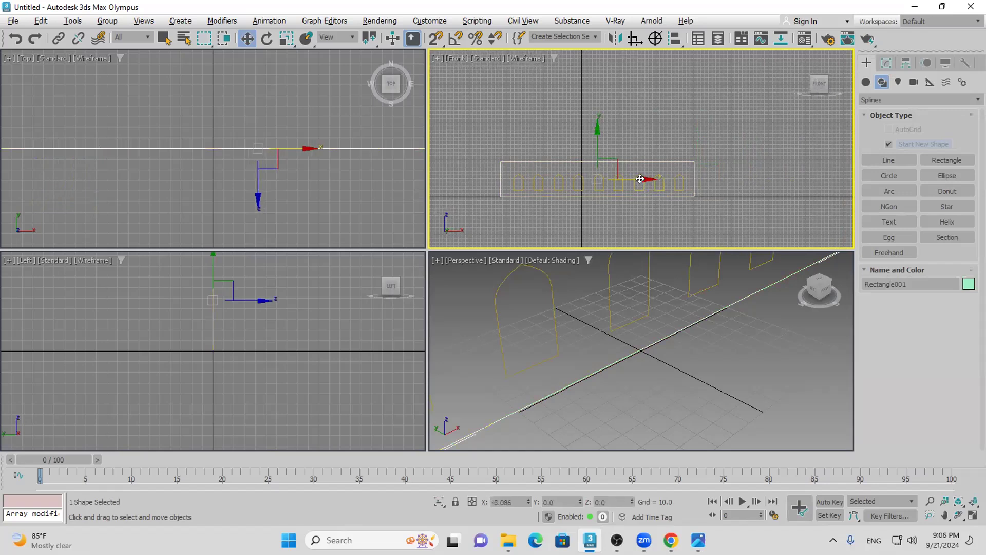
{"action": "left_click", "coordinate": [611, 220]}
Attach the long rectangle and all remaining arch copies to the first arch with Attach Multiple
{"action": "left_click", "coordinate": [515, 183]}
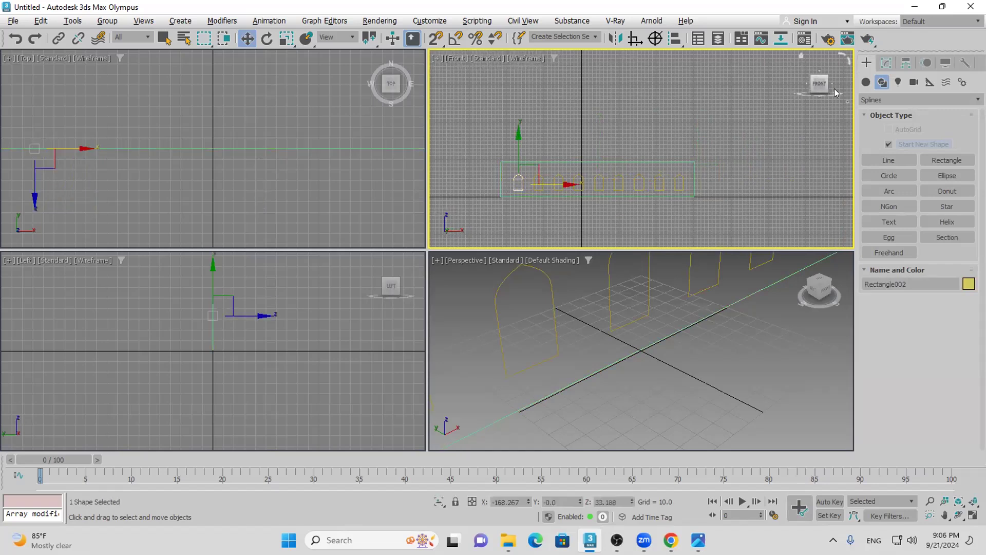
{"action": "left_click", "coordinate": [887, 63]}
{"action": "left_click", "coordinate": [894, 265]}
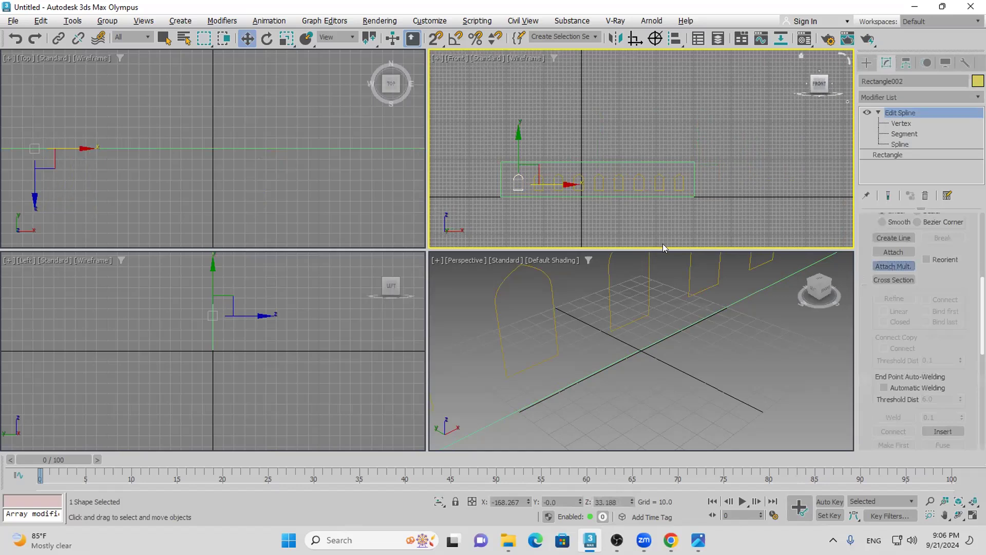
{"action": "left_click", "coordinate": [124, 148]}
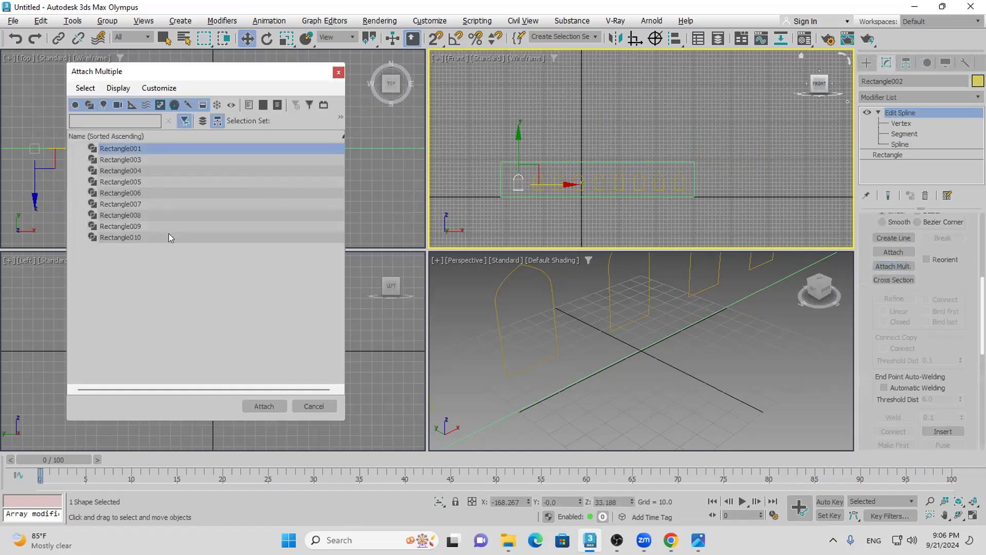
{"action": "left_click", "coordinate": [167, 237], "text": "shift"}
{"action": "left_click", "coordinate": [269, 410]}
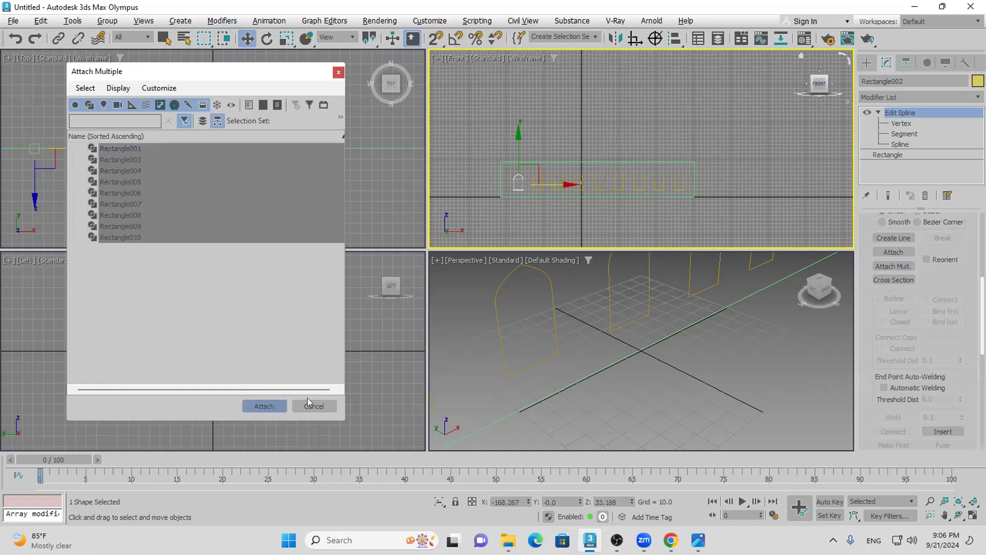
Add an Extrude modifier to the combined shape and set its amount to 3.5
{"action": "left_click", "coordinate": [907, 94]}
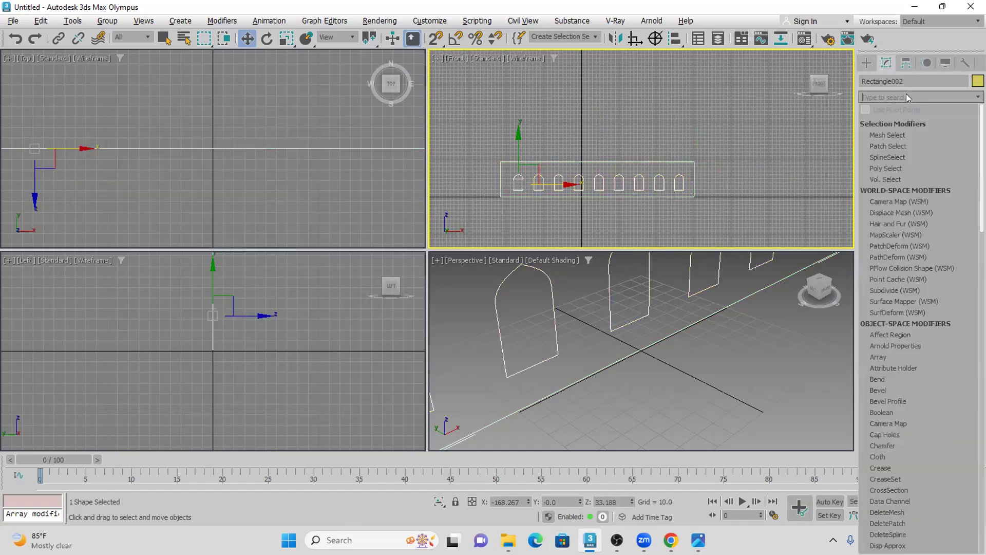
{"action": "type", "text": "e"}
{"action": "left_click", "coordinate": [892, 123]}
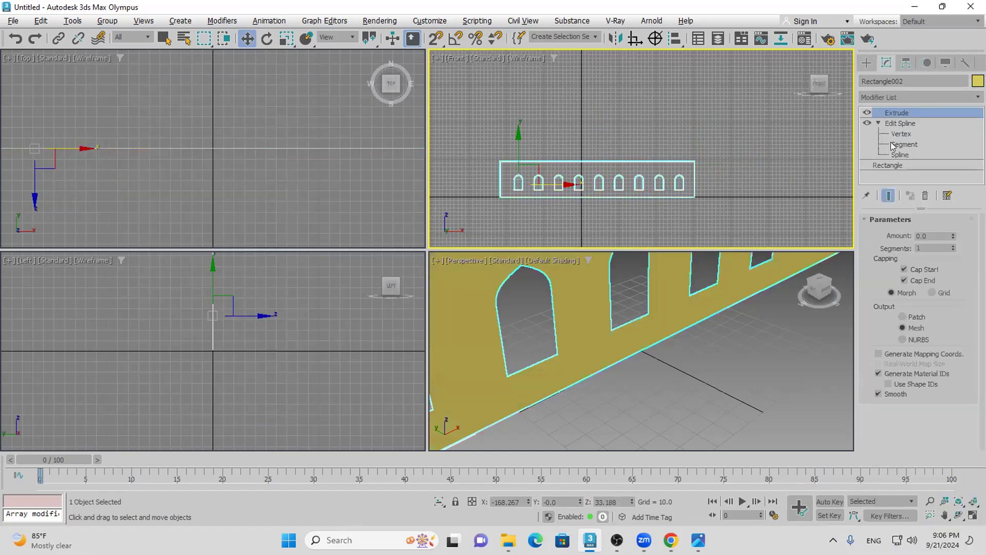
{"action": "left_click_drag", "start_coordinate": [950, 235], "coordinate": [954, 226]}
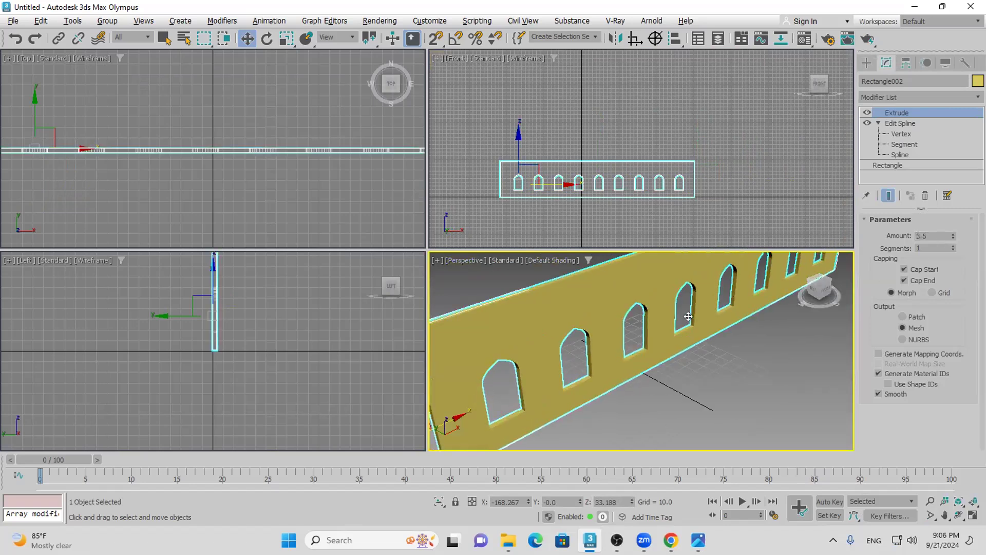
{"action": "scroll", "coordinate": [644, 346], "scroll_direction": "down", "scroll_amount": 3}
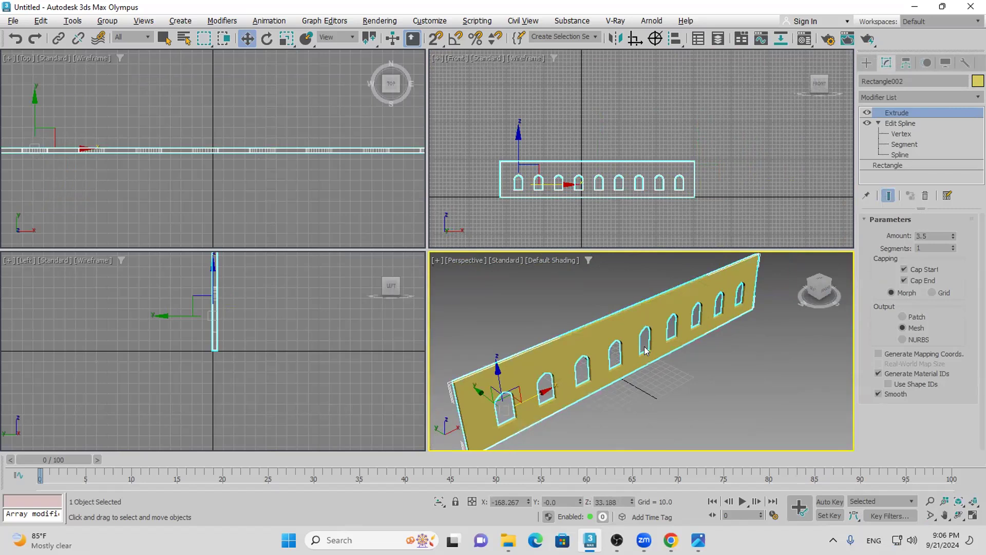
Add a Quadify Mesh modifier to the arched wall and set its quad size to 0.5%
{"action": "left_click", "coordinate": [879, 97]}
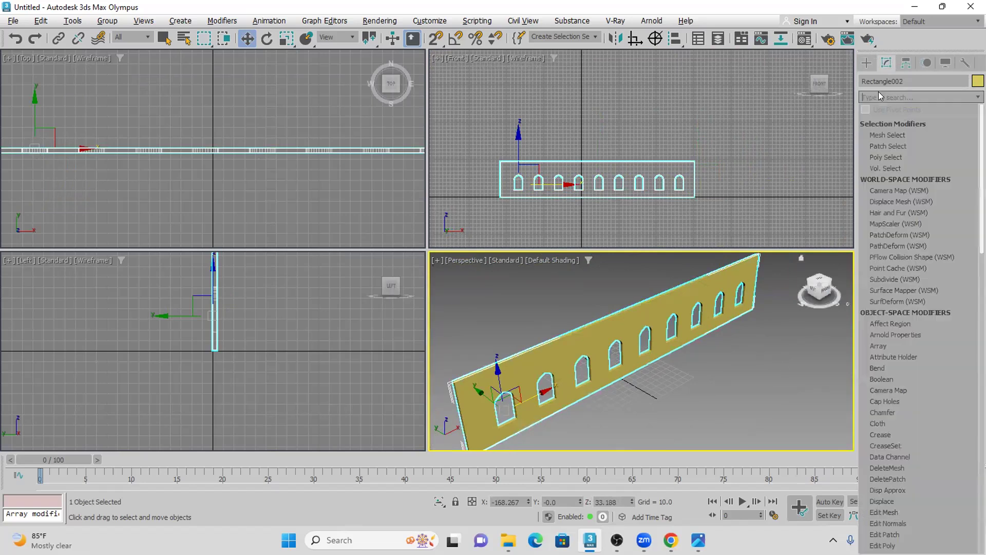
{"action": "left_click", "coordinate": [878, 92]}
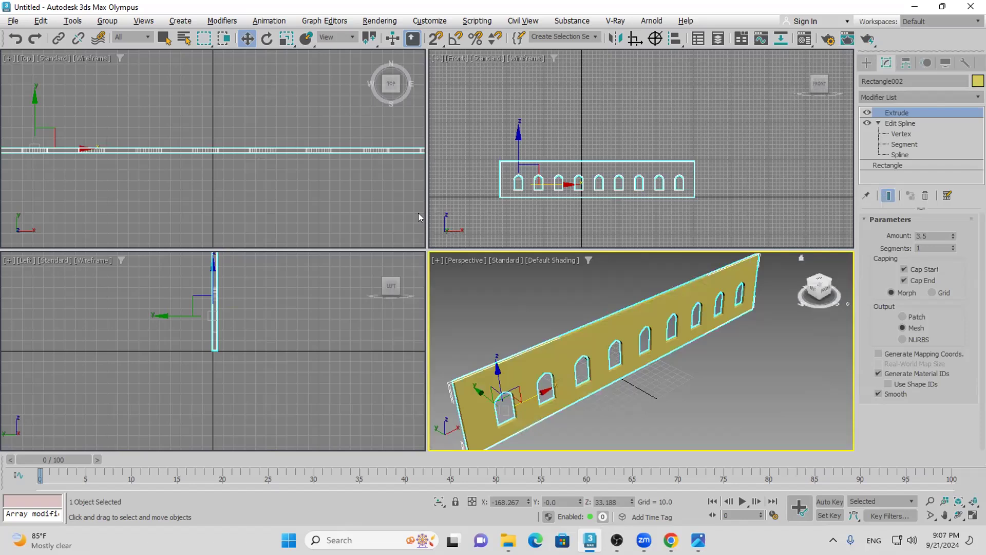
{"action": "scroll", "coordinate": [558, 176], "scroll_direction": "up", "scroll_amount": 3}
{"action": "middle_click_drag", "start_coordinate": [558, 177], "coordinate": [560, 176]}
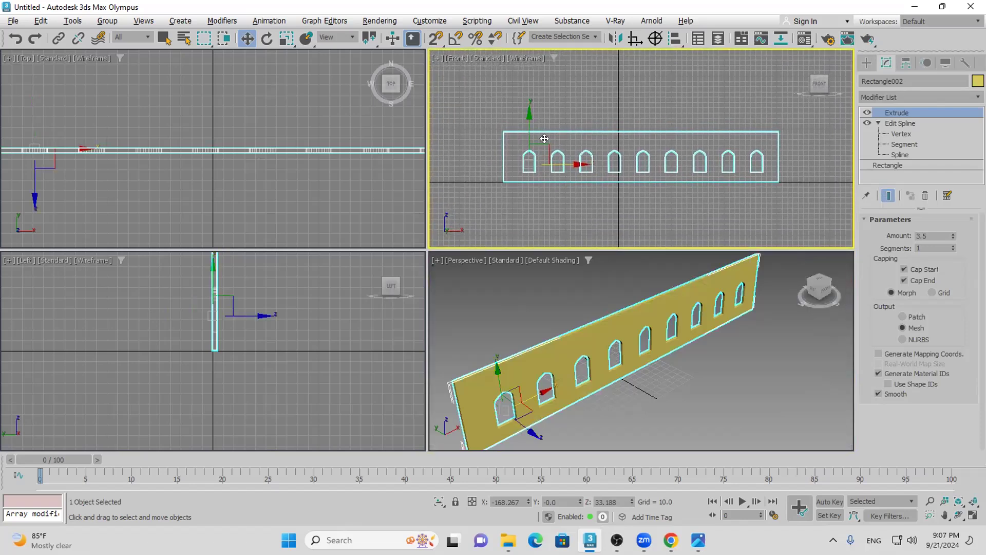
{"action": "left_click", "coordinate": [891, 96]}
{"action": "type", "text": "q"}
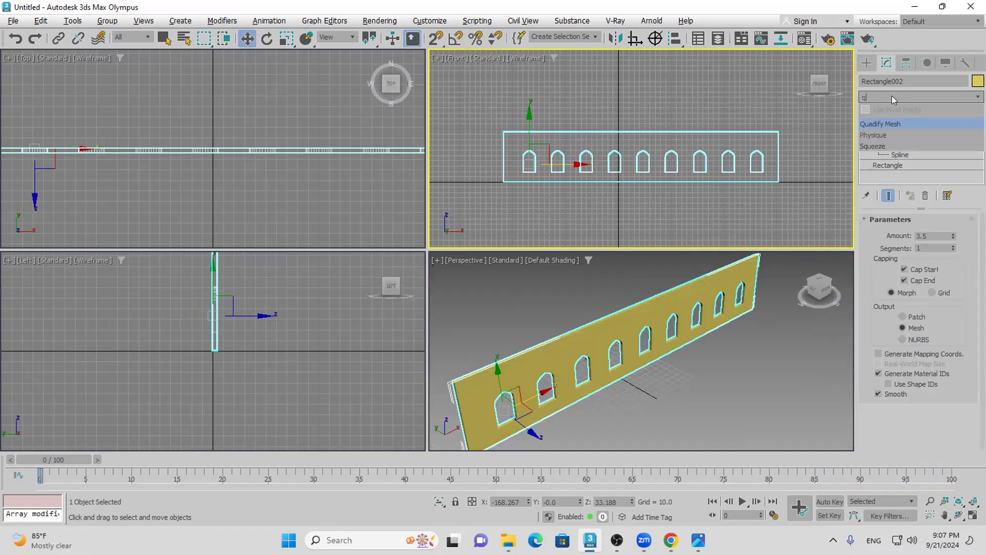
{"action": "left_click", "coordinate": [911, 122]}
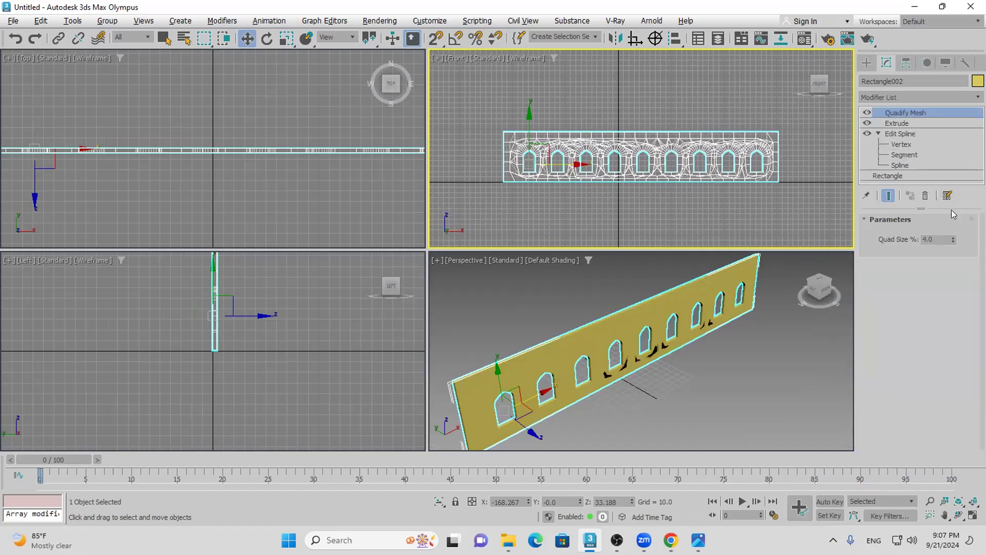
{"action": "left_click", "coordinate": [952, 242]}
{"action": "left_click_drag", "start_coordinate": [953, 244], "coordinate": [953, 257]}
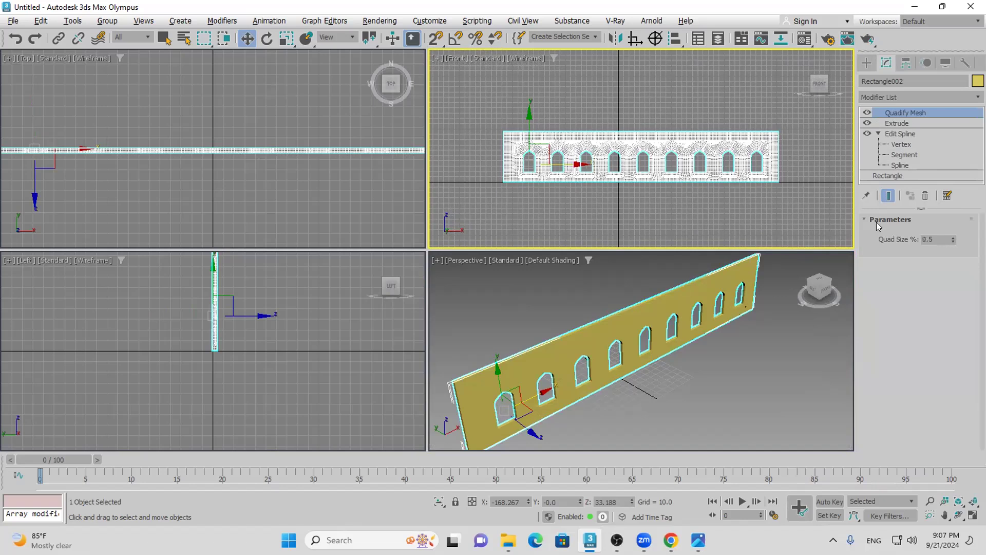
{"action": "left_click", "coordinate": [761, 187]}
{"action": "left_click", "coordinate": [759, 174]}
Add a Bend modifier to the wall and set its angle to 360
{"action": "left_click", "coordinate": [906, 98]}
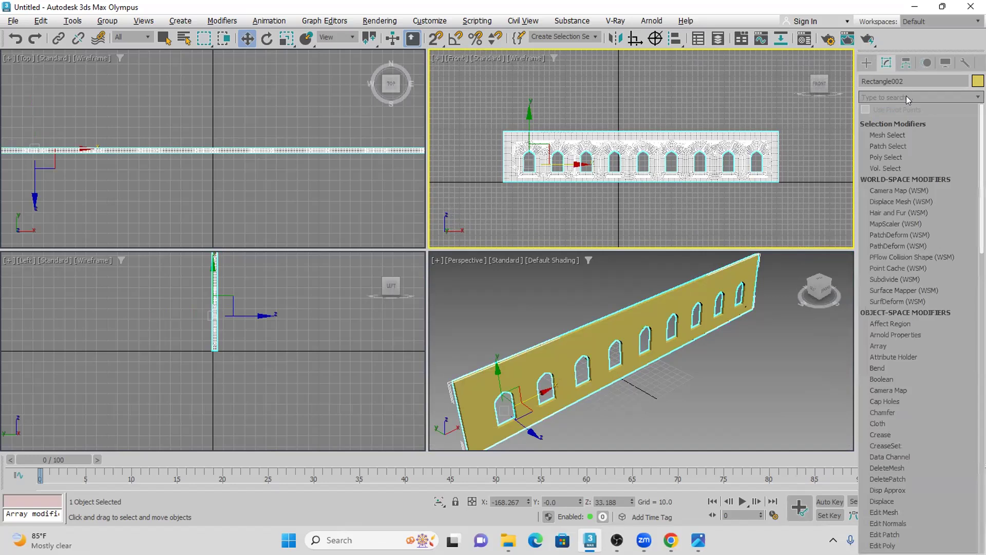
{"action": "type", "text": "b"}
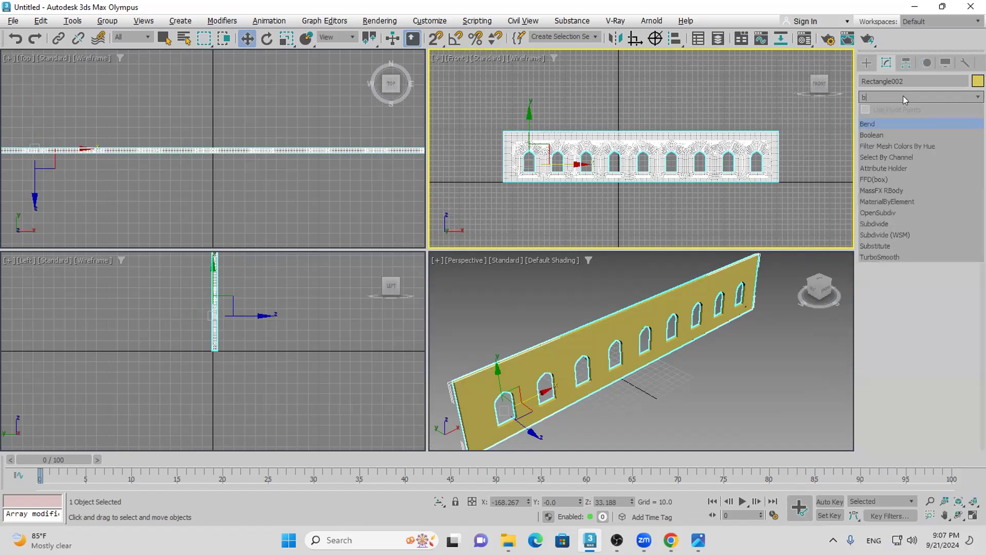
{"action": "left_click", "coordinate": [886, 124]}
{"action": "double_click", "coordinate": [924, 241]}
{"action": "type", "text": "360"}
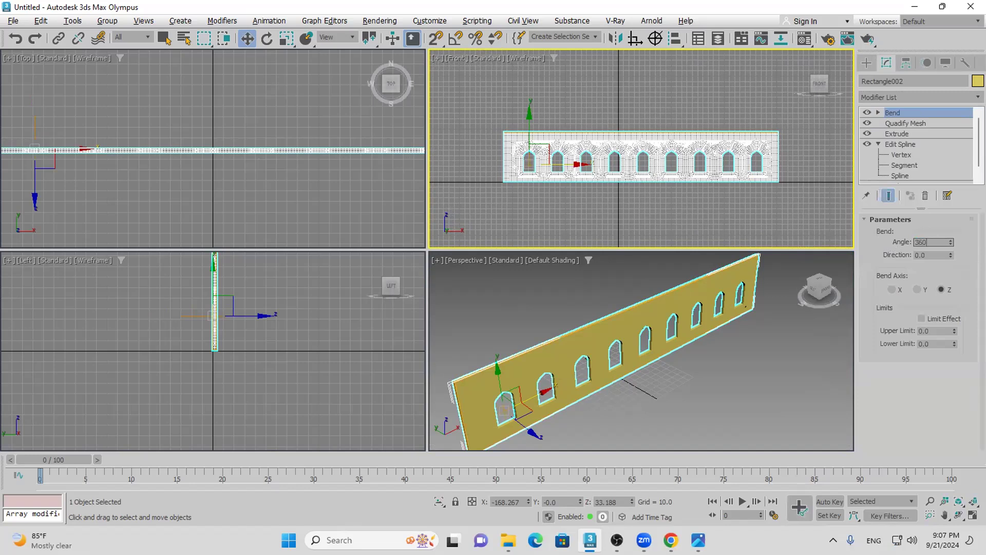
{"action": "key", "text": "Return"}
Set the bend axis to X to curl the wall into a closed ring
{"action": "left_click", "coordinate": [676, 325]}
{"action": "key", "text": "z"}
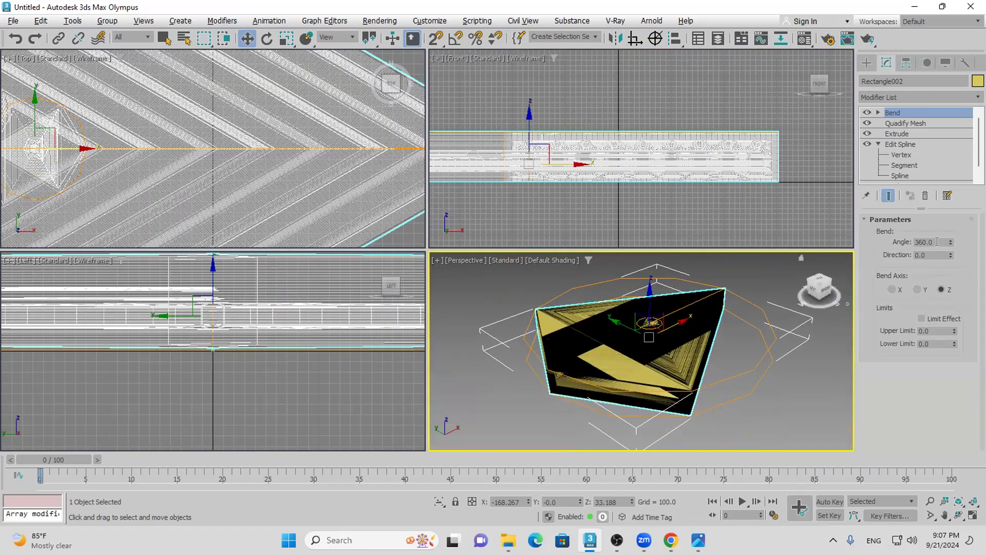
{"action": "left_click", "coordinate": [917, 290]}
{"action": "left_click", "coordinate": [892, 289]}
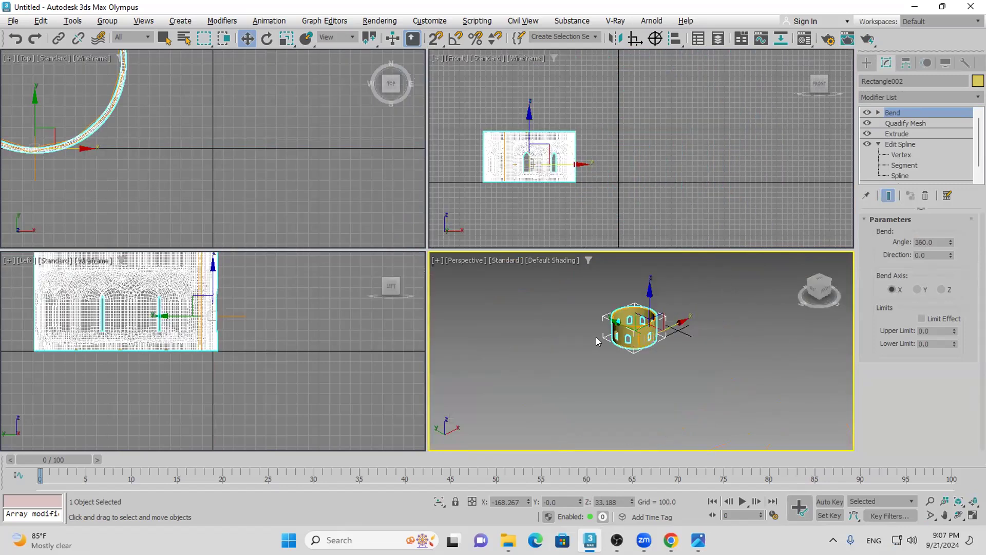
{"action": "key", "text": "z"}
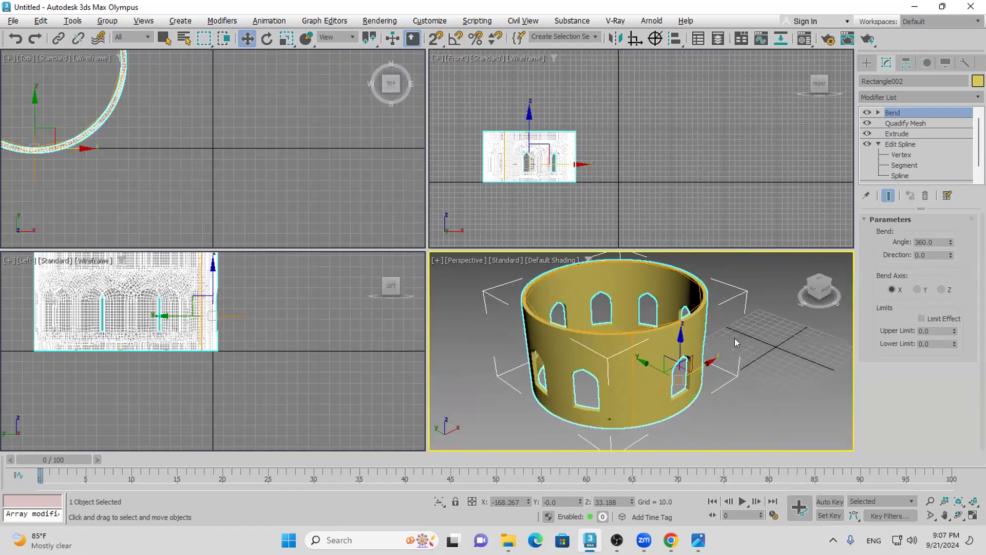
Switch the arched wall's modifiers from Bend down to Edit Spline off and back on to review each one's effect
{"action": "left_click", "coordinate": [958, 515]}
{"action": "left_click_drag", "start_coordinate": [629, 367], "coordinate": [710, 346]}
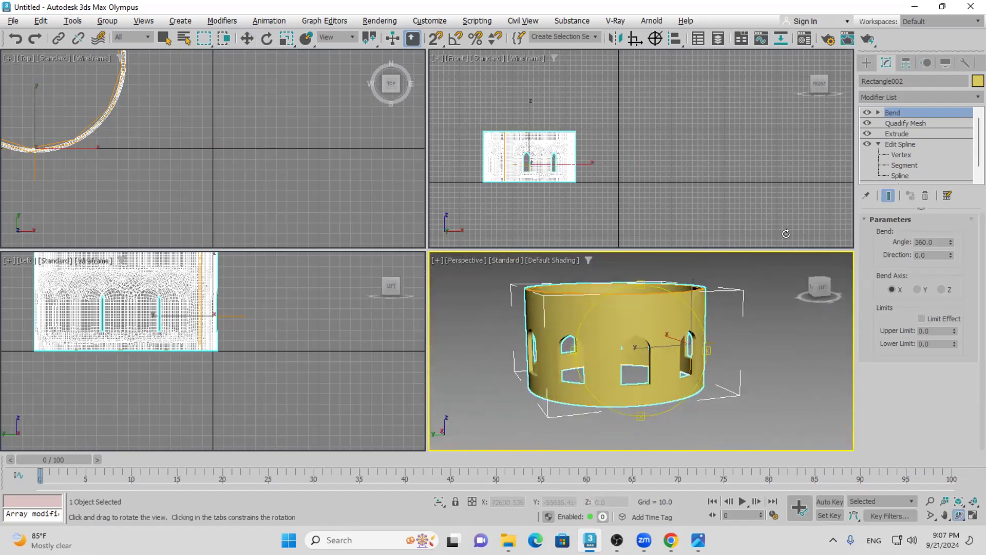
{"action": "left_click", "coordinate": [867, 123]}
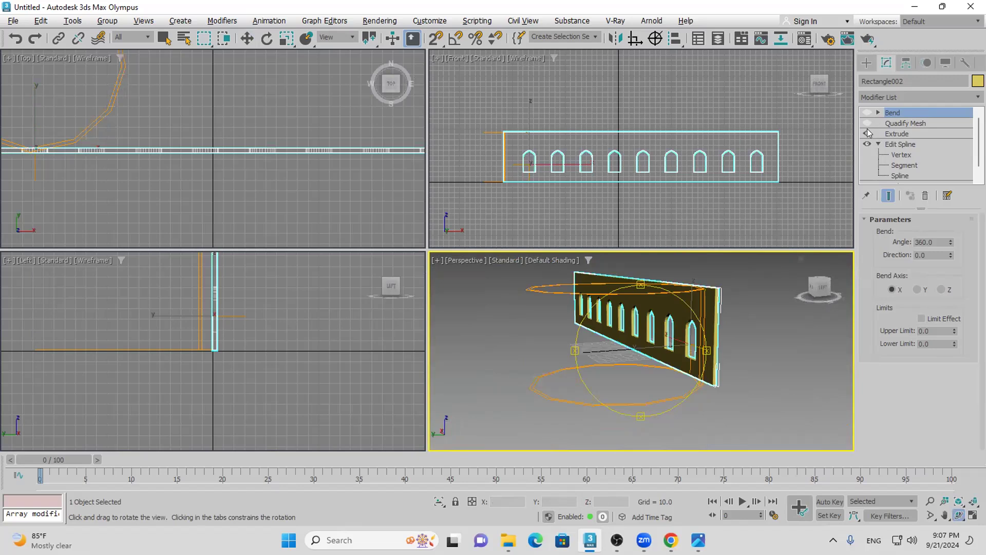
{"action": "left_click", "coordinate": [867, 134]}
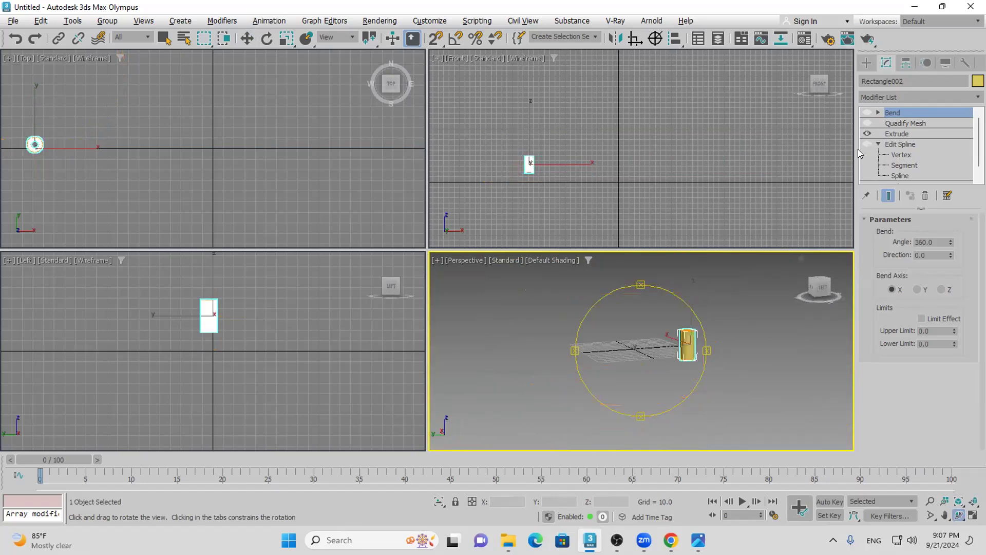
{"action": "left_click", "coordinate": [867, 144]}
{"action": "left_click", "coordinate": [867, 123]}
{"action": "left_click", "coordinate": [866, 113]}
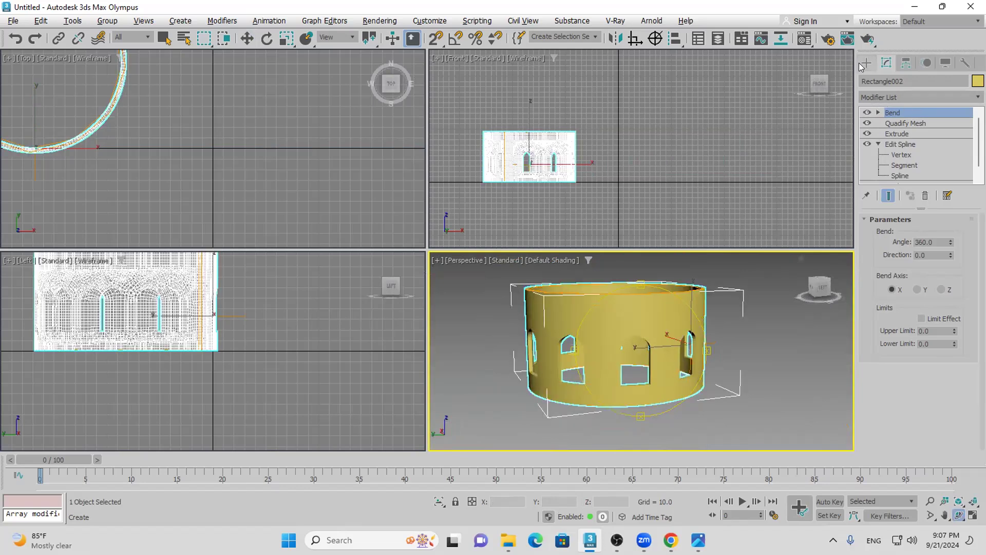
Inspect the curled wall ring from above, check it against the mosque reference photo, and close the photo
{"action": "key", "text": "ctrl+r"}
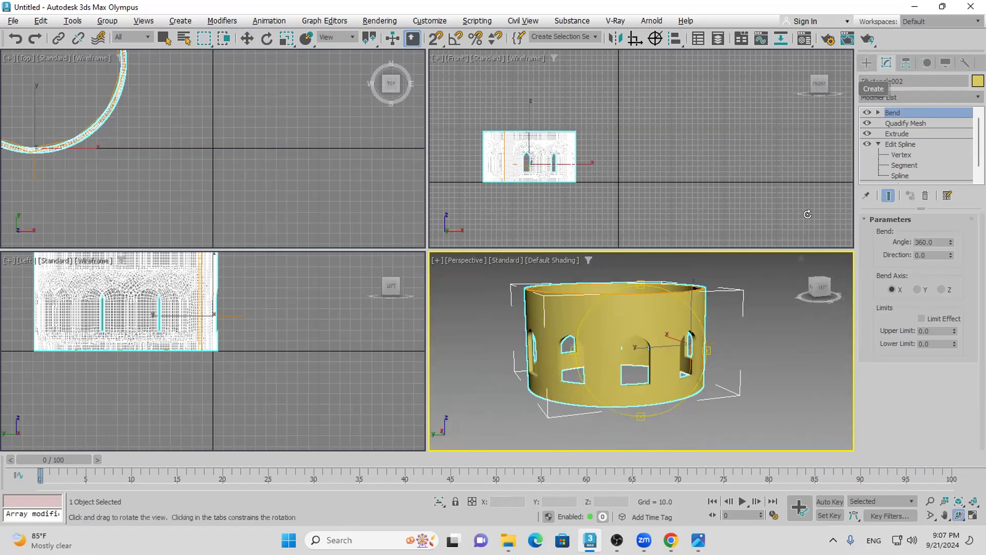
{"action": "scroll", "coordinate": [649, 330], "scroll_direction": "down", "scroll_amount": 4}
{"action": "left_click_drag", "start_coordinate": [650, 329], "coordinate": [654, 372]}
{"action": "left_click", "coordinate": [698, 540]}
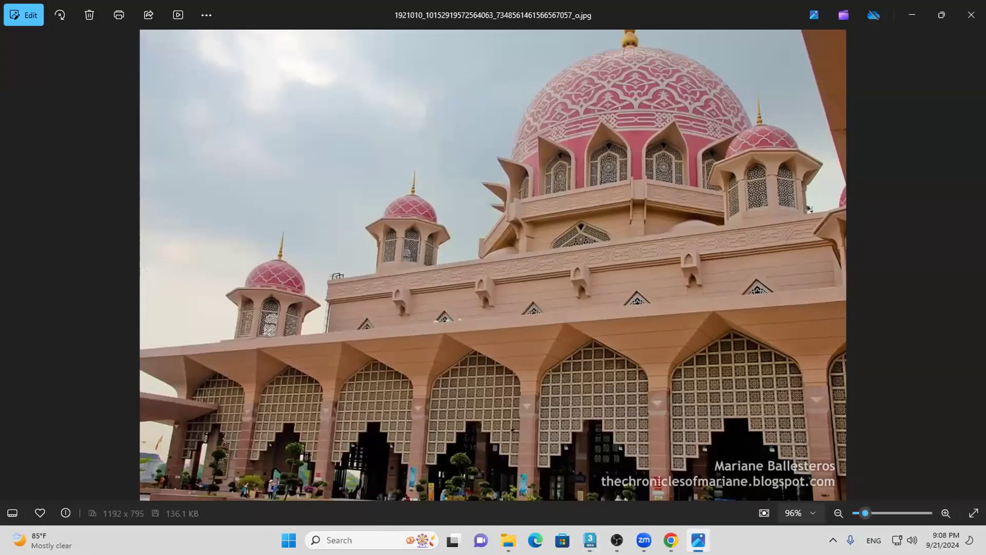
{"action": "key", "text": "alt+F4"}
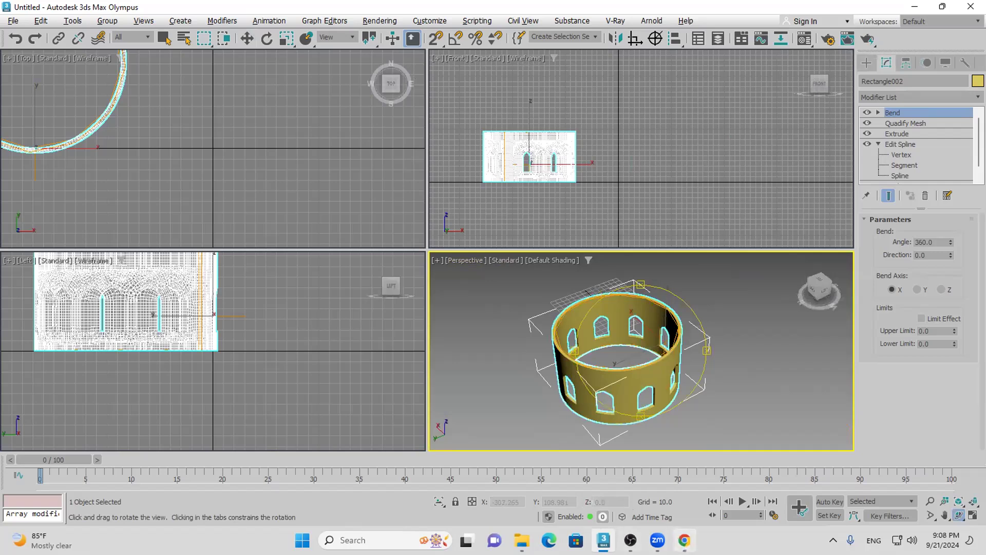
Switch to WhatsApp Web in the browser and open a shared mosque model screenshot from earlier in the 3D MAX OL group chat
{"action": "key", "text": "alt+Tab"}
{"action": "scroll", "coordinate": [542, 278], "scroll_direction": "up", "scroll_amount": 5}
{"action": "scroll", "coordinate": [541, 278], "scroll_direction": "up", "scroll_amount": 10}
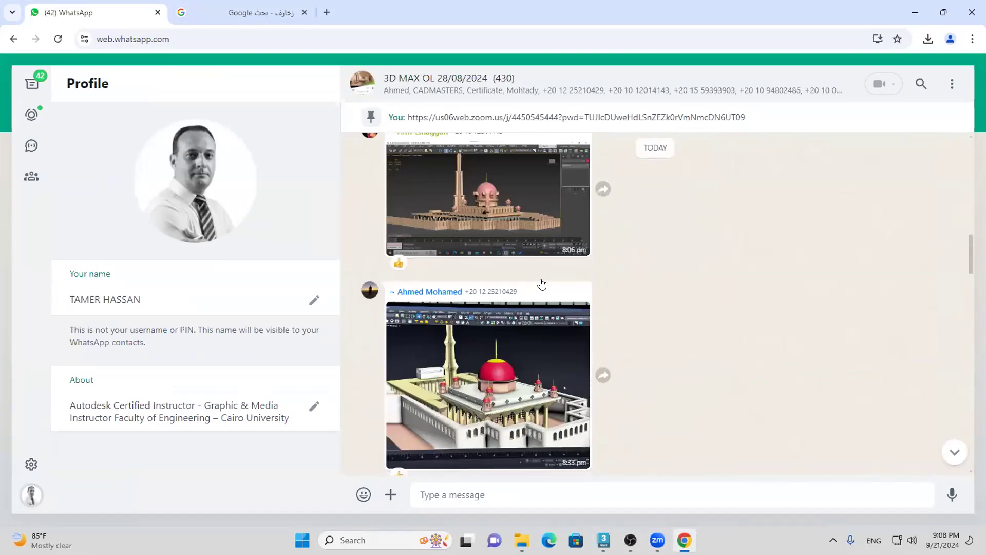
{"action": "scroll", "coordinate": [541, 284], "scroll_direction": "up", "scroll_amount": 4}
{"action": "left_click", "coordinate": [460, 226]}
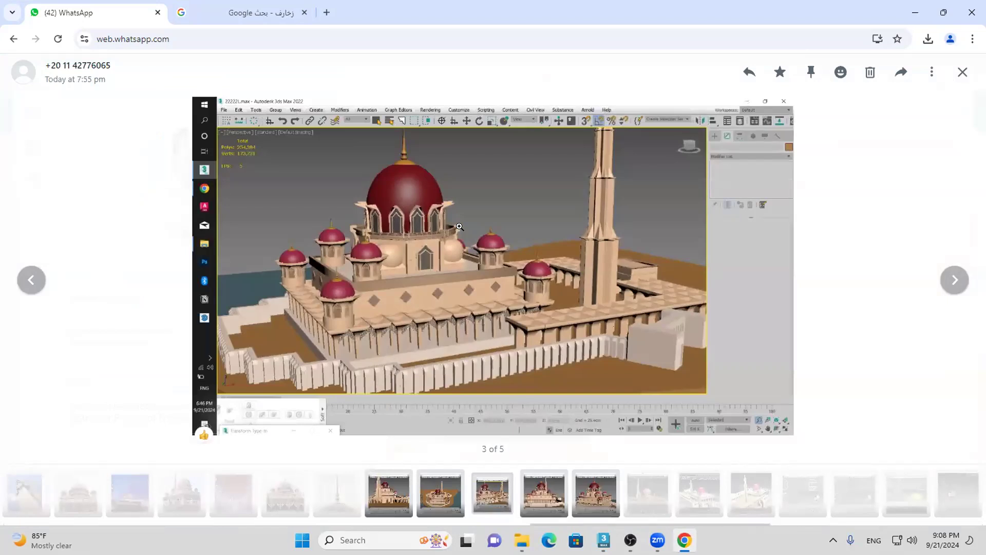
Look through the following mosque model images shared in the group chat, examining how their domes and drums are built
{"action": "key", "text": "Right"}
{"action": "key", "text": "Right"}
{"action": "key", "text": "Right"}
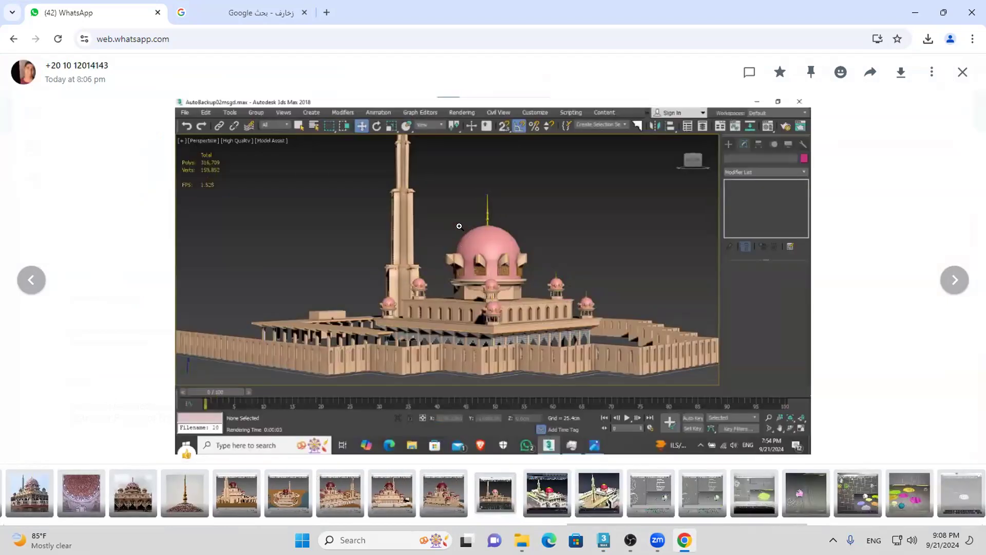
{"action": "key", "text": "Right"}
{"action": "key", "text": "Right"}
{"action": "key", "text": "Right"}
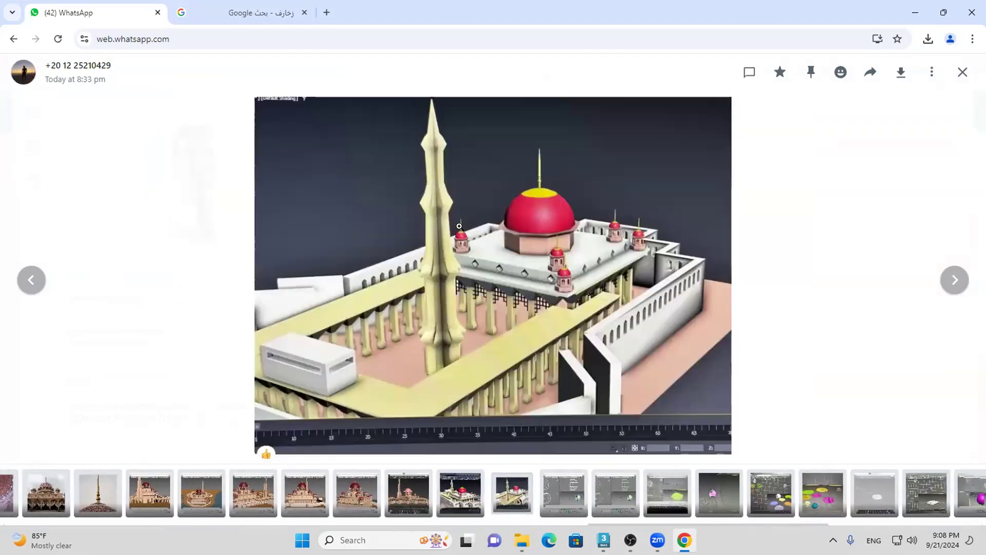
Browse forward through the shared model screenshots to the image of the pink sphere with the Smooth modifier
{"action": "key", "text": "Right"}
{"action": "key", "text": "Right"}
{"action": "key", "text": "Right"}
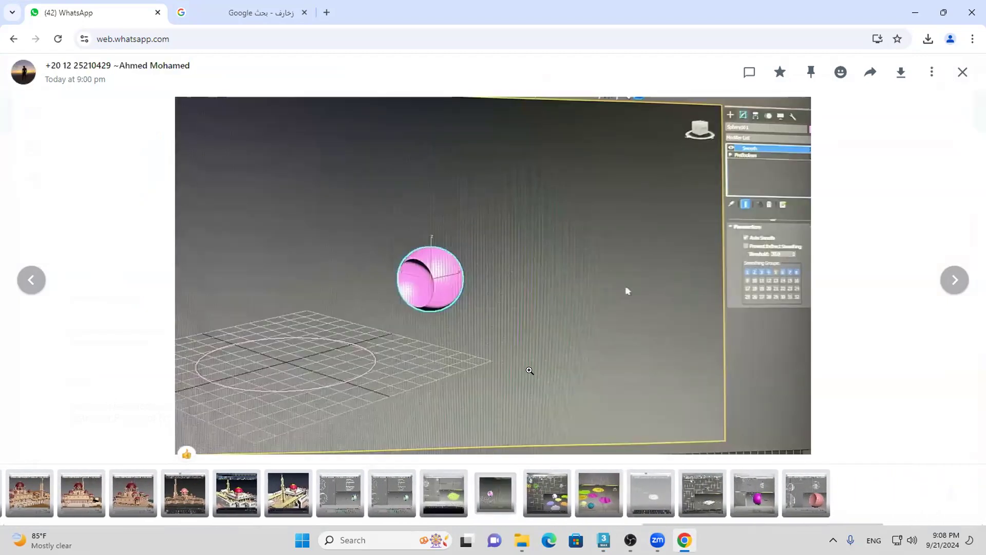
Switch to 3ds Max and inspect the bent ring wall with arched window openings in the viewports
{"action": "mouse_move", "coordinate": [659, 540]}
{"action": "left_click", "coordinate": [604, 540]}
{"action": "scroll", "coordinate": [560, 157], "scroll_direction": "up", "scroll_amount": 5}
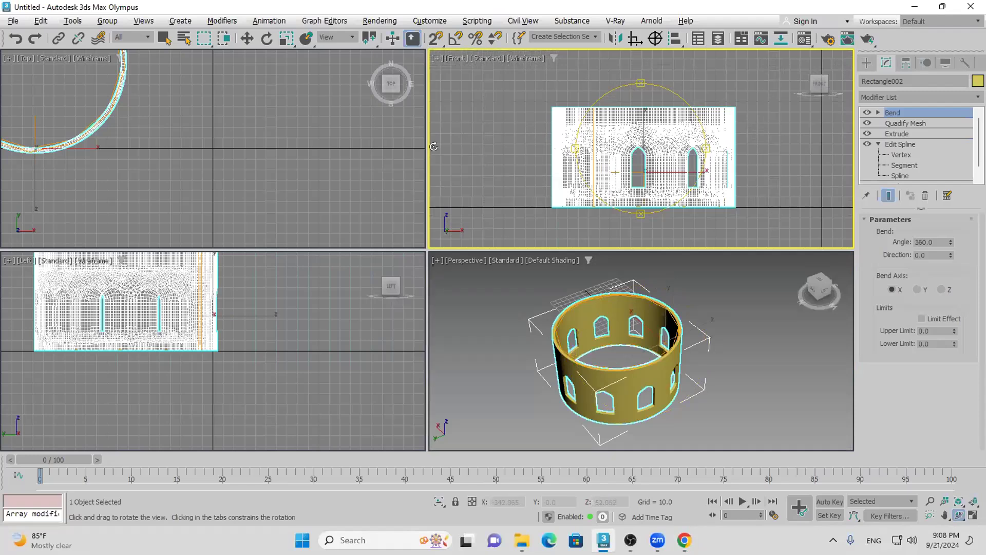
{"action": "scroll", "coordinate": [137, 126], "scroll_direction": "down", "scroll_amount": 3}
{"action": "scroll", "coordinate": [122, 154], "scroll_direction": "up", "scroll_amount": 3}
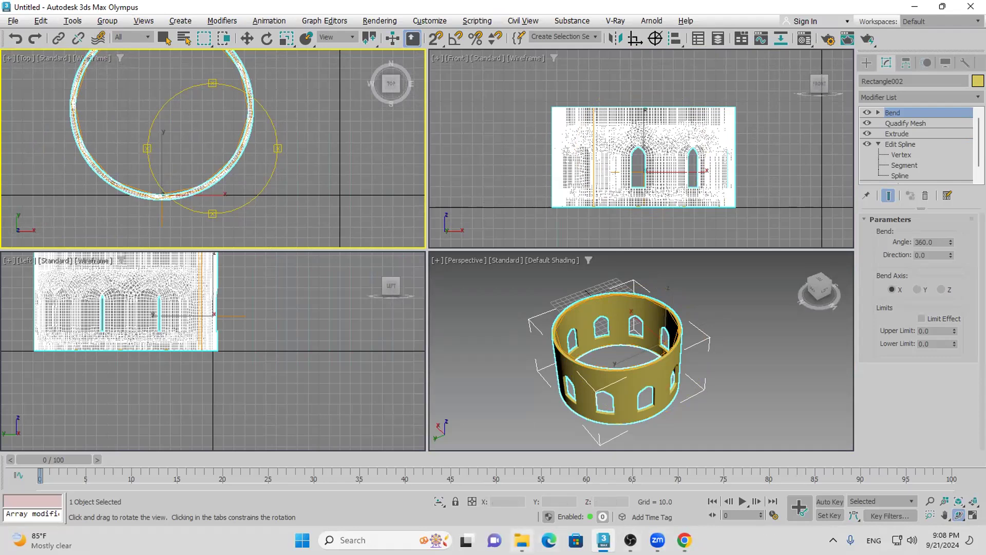
Return to WhatsApp in Chrome and examine the submitted mosque model screenshot with red domes at enlarged size
{"action": "left_click", "coordinate": [684, 540]}
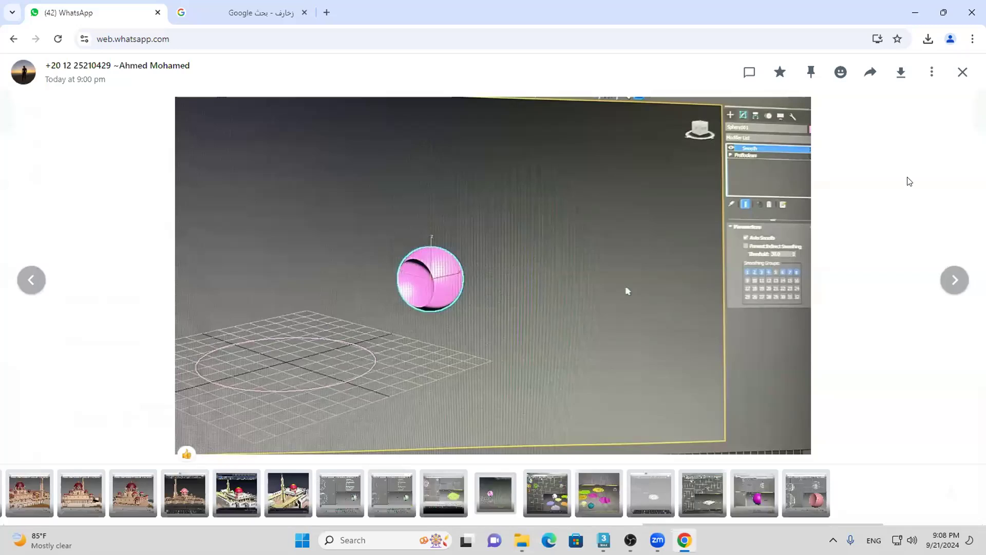
{"action": "left_click", "coordinate": [954, 71]}
{"action": "scroll", "coordinate": [633, 288], "scroll_direction": "up", "scroll_amount": 5}
{"action": "scroll", "coordinate": [565, 292], "scroll_direction": "down", "scroll_amount": 2}
{"action": "left_click", "coordinate": [536, 295]}
{"action": "left_click", "coordinate": [536, 295]}
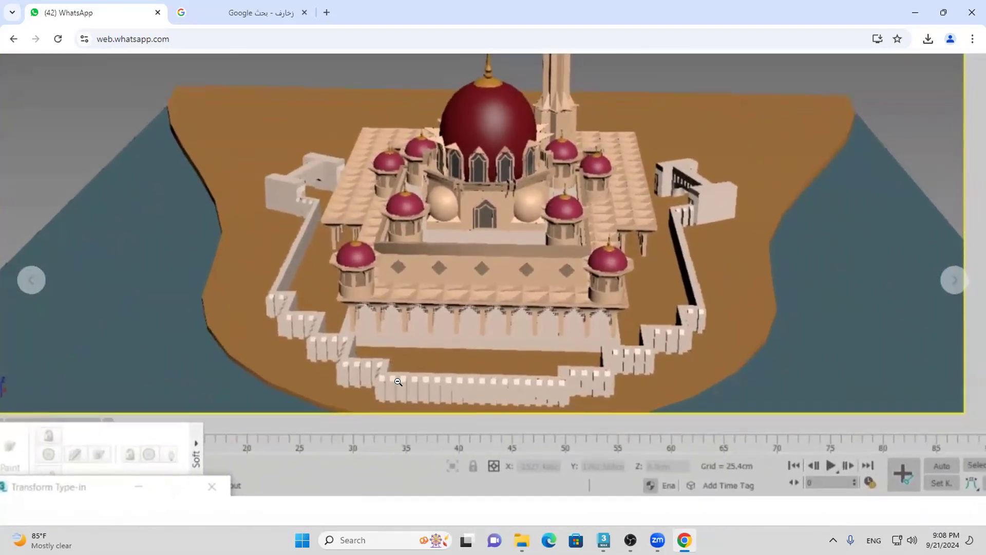
{"action": "left_click", "coordinate": [398, 381]}
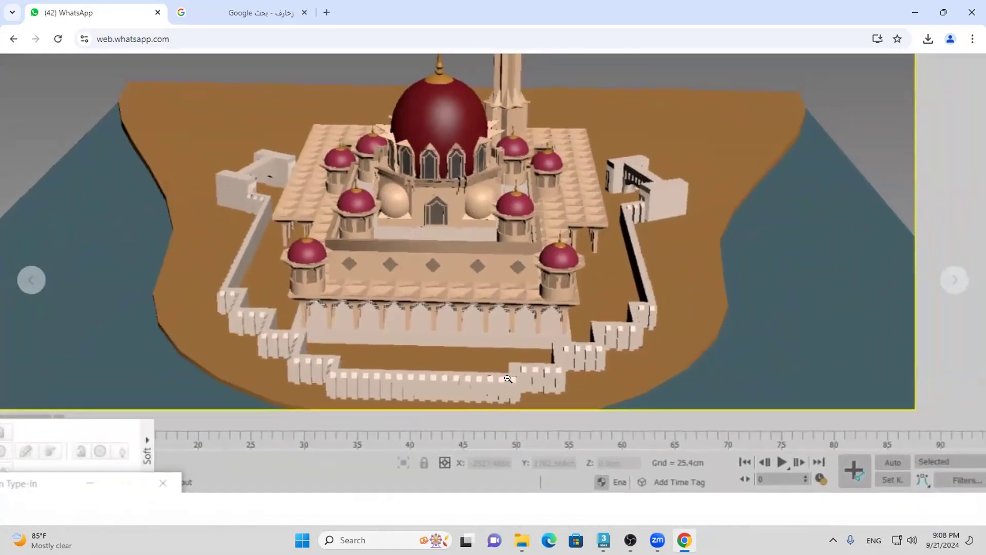
{"action": "left_click", "coordinate": [371, 379]}
{"action": "left_click", "coordinate": [371, 379]}
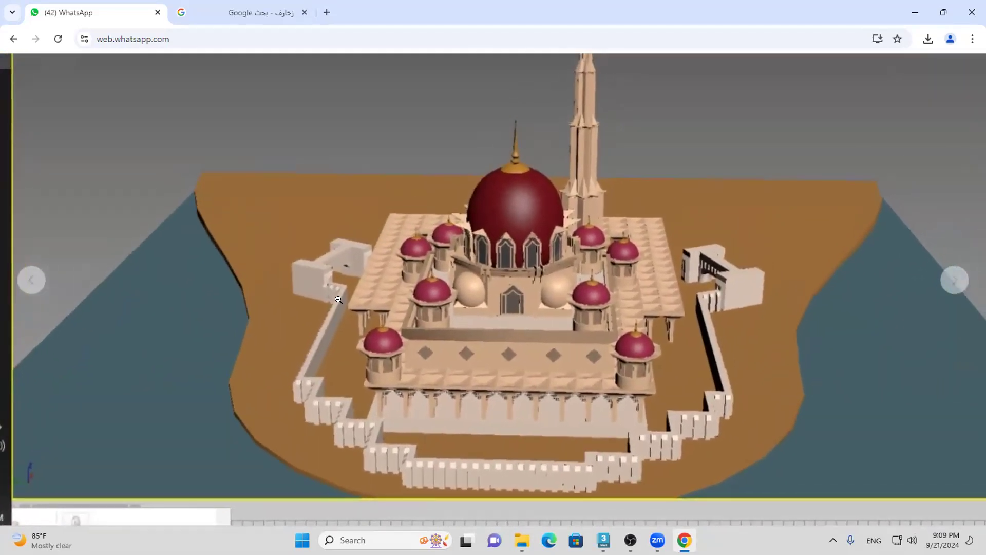
{"action": "left_click", "coordinate": [343, 275]}
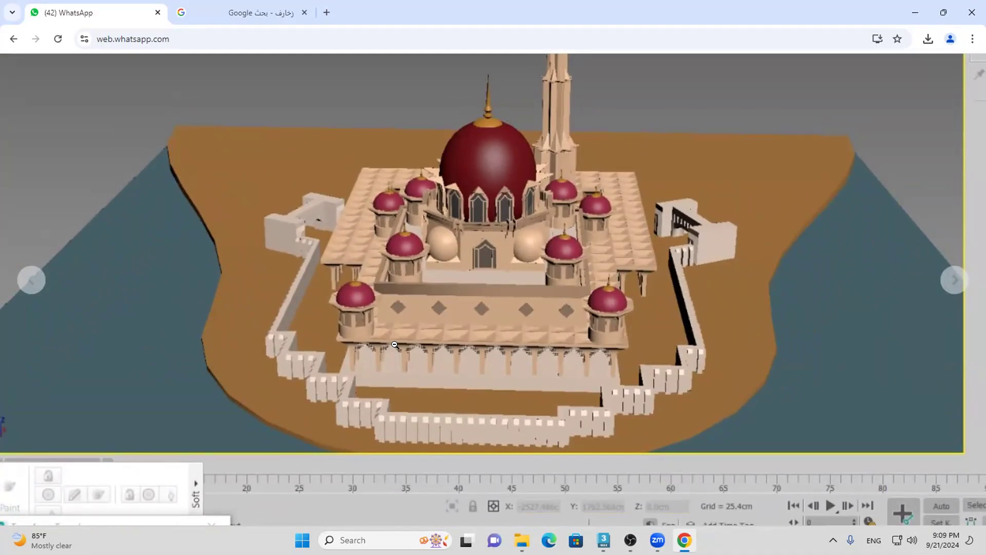
{"action": "left_click", "coordinate": [395, 344]}
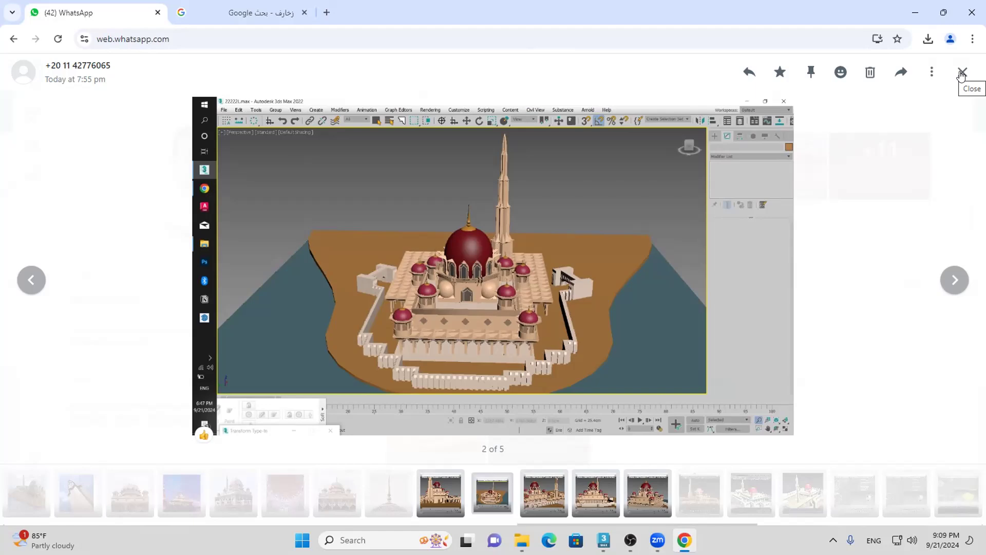
{"action": "left_click", "coordinate": [962, 74]}
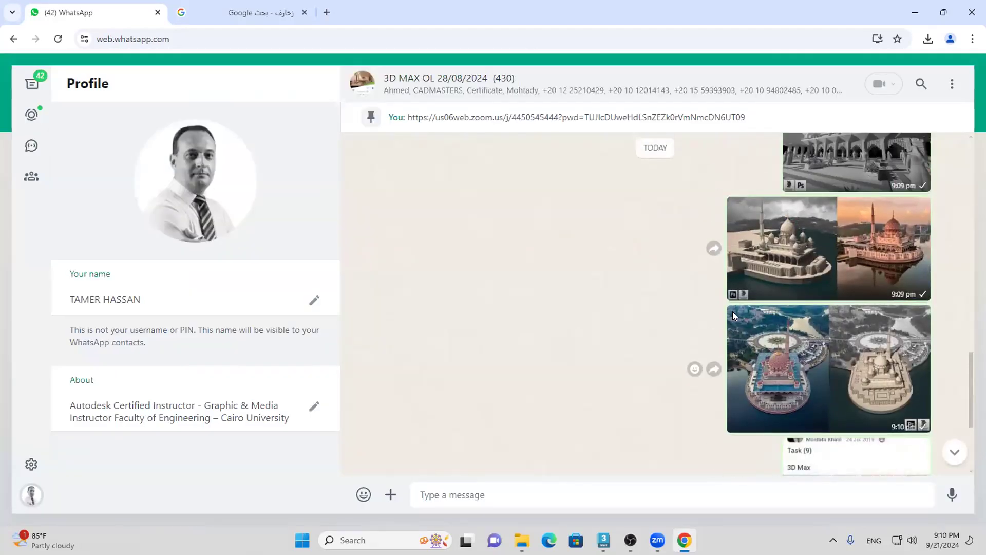
Review the photo-versus-model mosque comparison images in the chat, from the pink dome to the Task (9) post
{"action": "scroll", "coordinate": [706, 277], "scroll_direction": "up", "scroll_amount": 5}
{"action": "scroll", "coordinate": [862, 263], "scroll_direction": "up", "scroll_amount": 5}
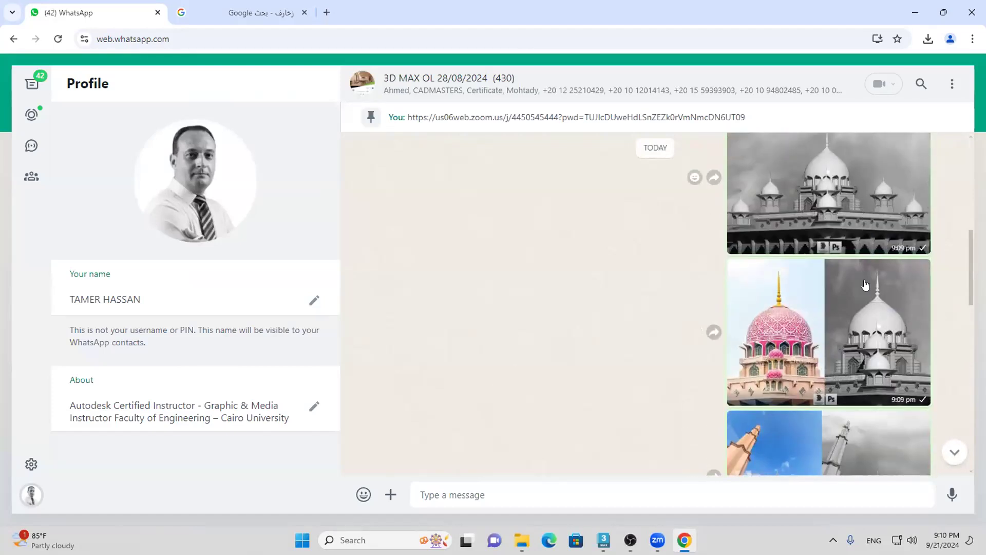
{"action": "left_click", "coordinate": [850, 337]}
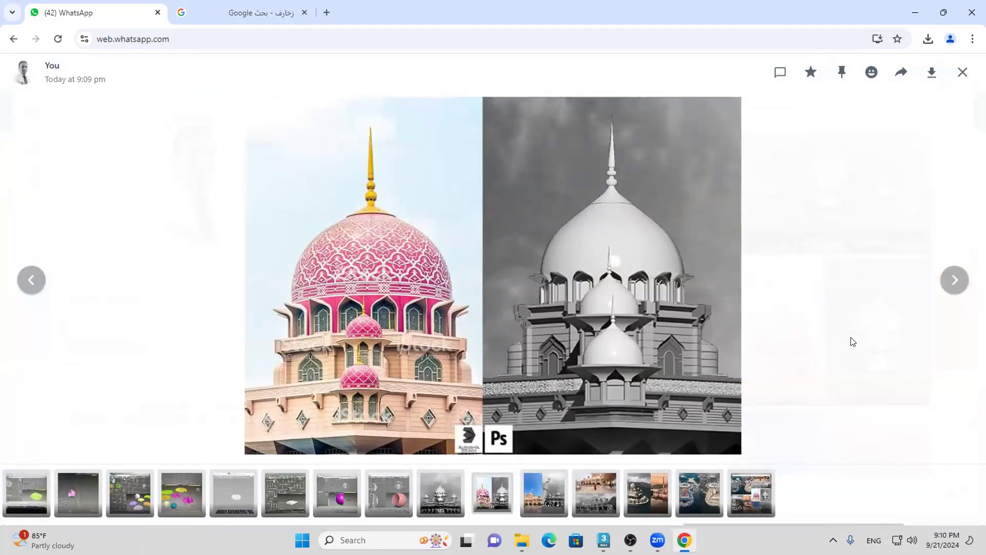
{"action": "left_click", "coordinate": [953, 280]}
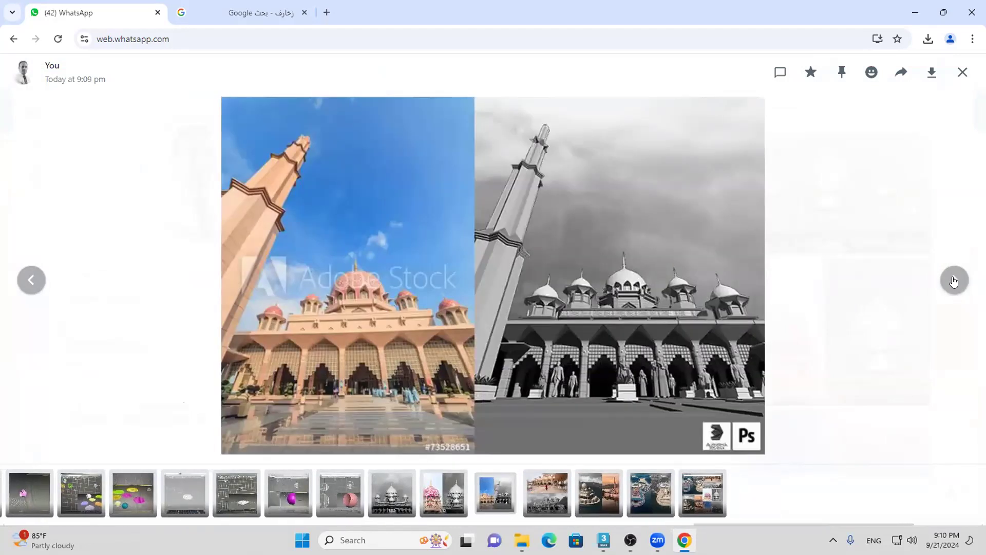
{"action": "left_click", "coordinate": [953, 280]}
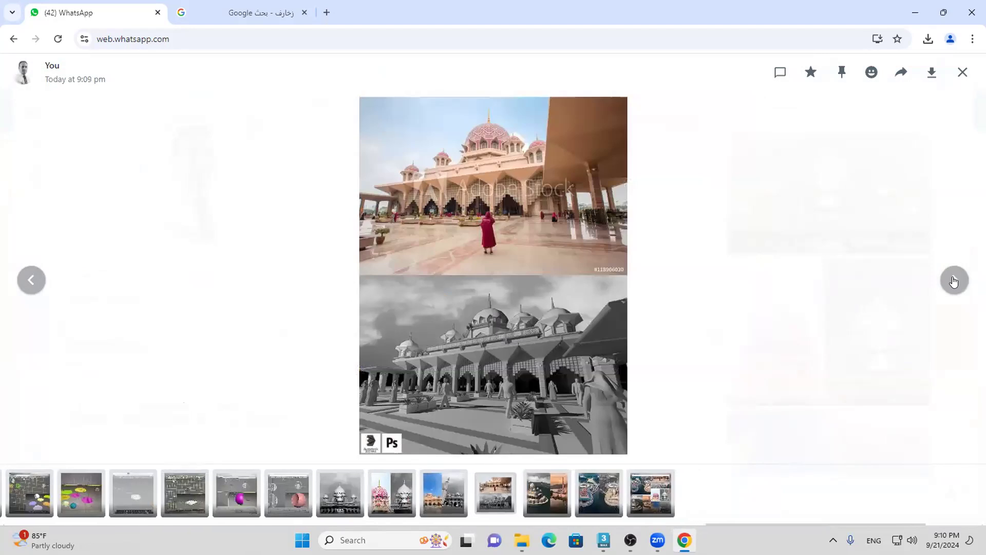
{"action": "left_click", "coordinate": [954, 279]}
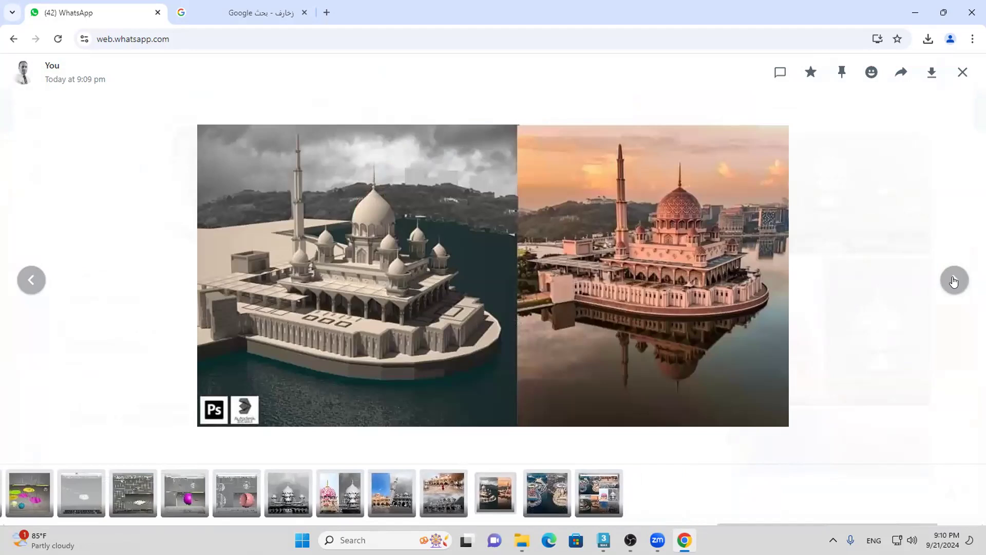
{"action": "left_click", "coordinate": [954, 280]}
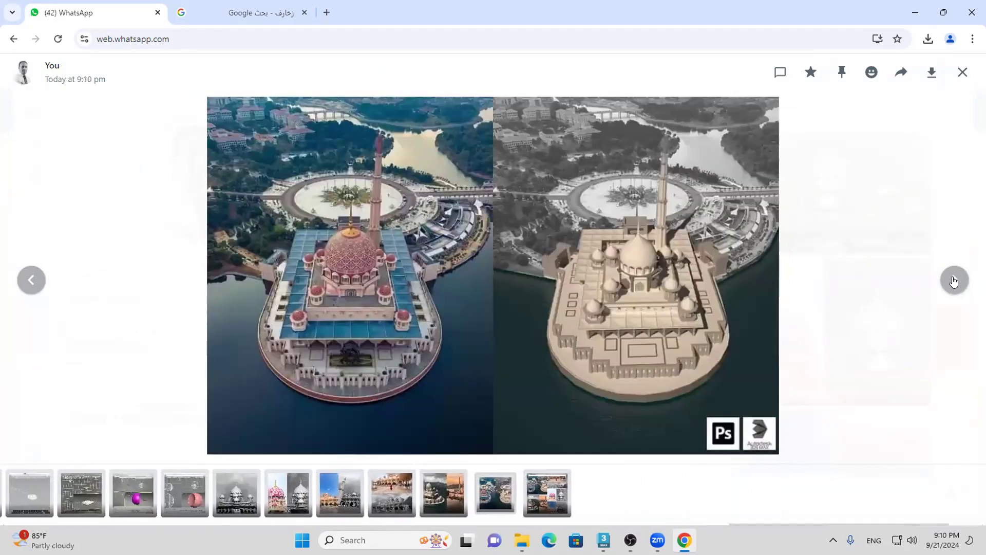
{"action": "left_click", "coordinate": [954, 280]}
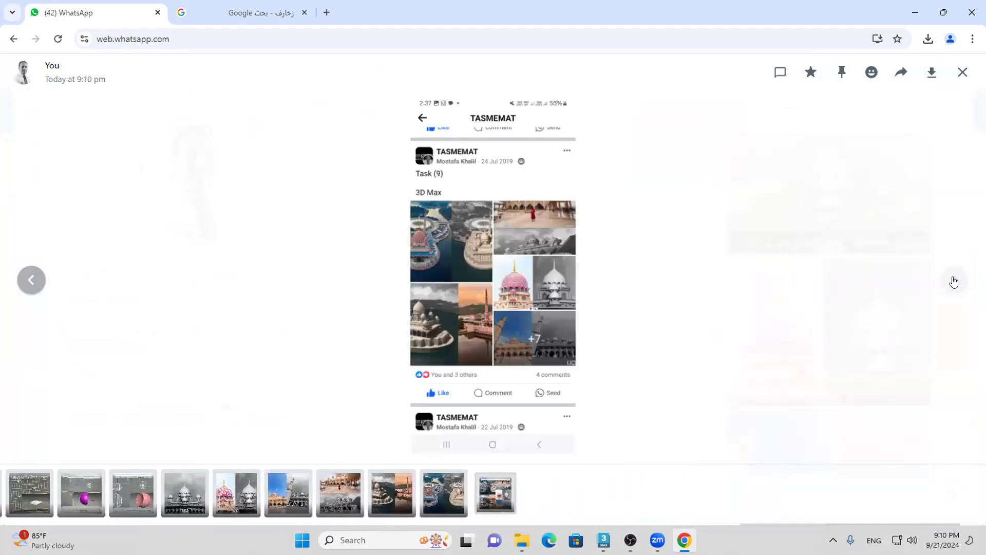
{"action": "left_click", "coordinate": [953, 281]}
Look again at the minaret and facade comparison image and the neighbouring mosque images in the group chat
{"action": "scroll", "coordinate": [694, 326], "scroll_direction": "down", "scroll_amount": 5}
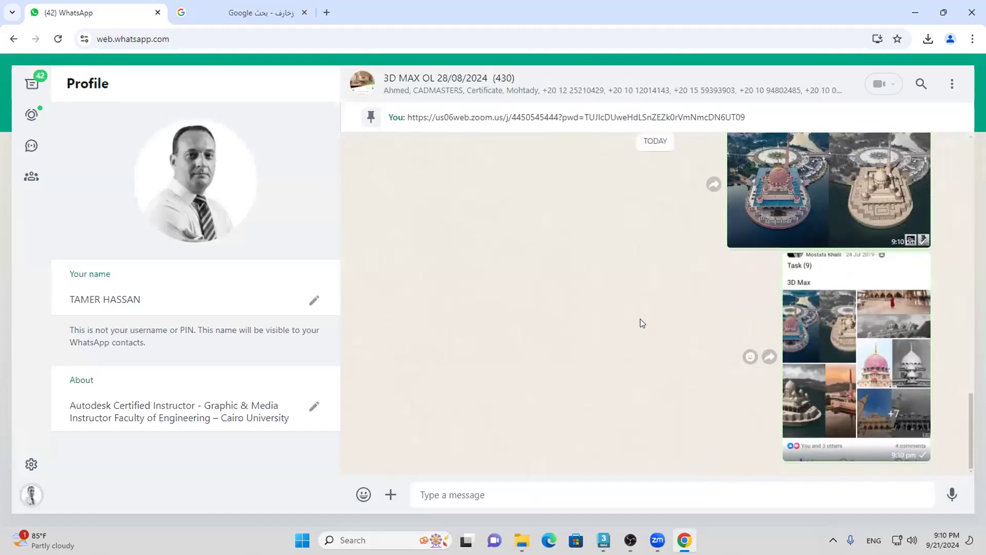
{"action": "scroll", "coordinate": [770, 307], "scroll_direction": "up", "scroll_amount": 2}
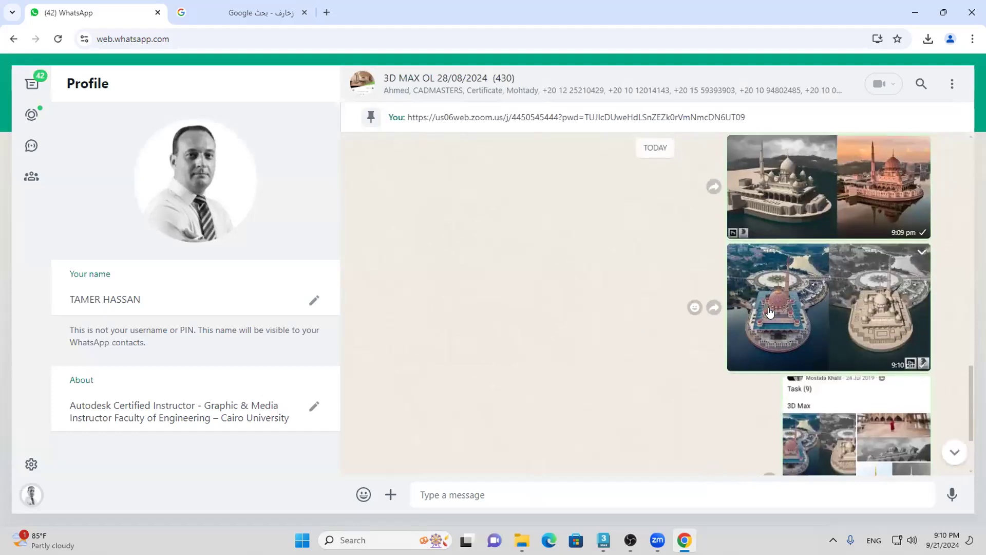
{"action": "scroll", "coordinate": [769, 312], "scroll_direction": "up", "scroll_amount": 3}
{"action": "scroll", "coordinate": [876, 203], "scroll_direction": "up", "scroll_amount": 4}
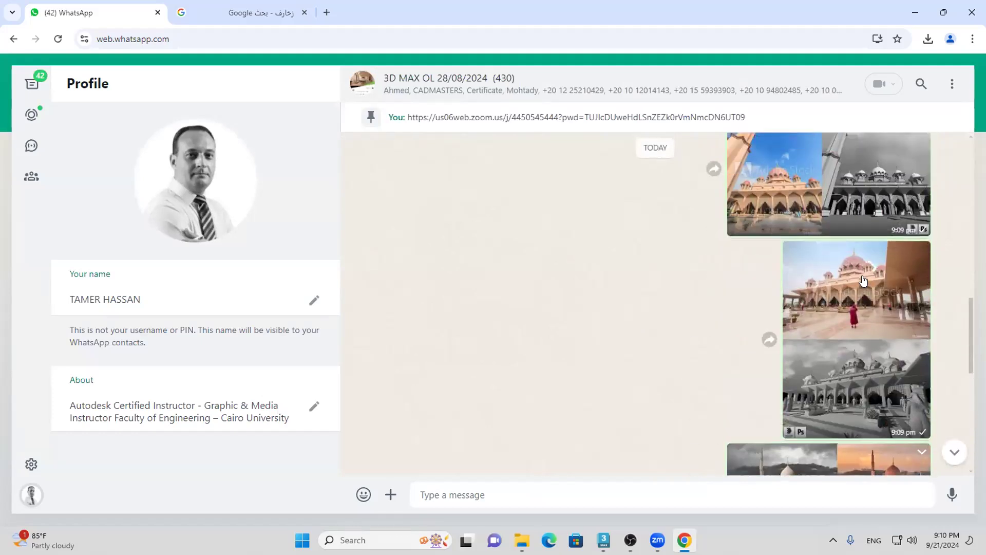
{"action": "left_click", "coordinate": [875, 203]}
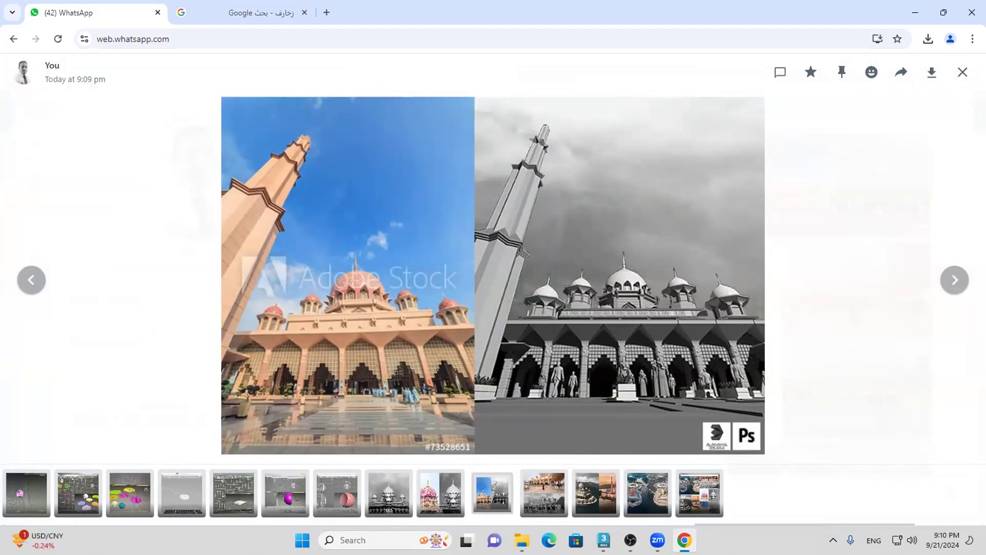
{"action": "left_click", "coordinate": [961, 72]}
{"action": "scroll", "coordinate": [773, 298], "scroll_direction": "up", "scroll_amount": 3}
{"action": "mouse_move", "coordinate": [775, 302]}
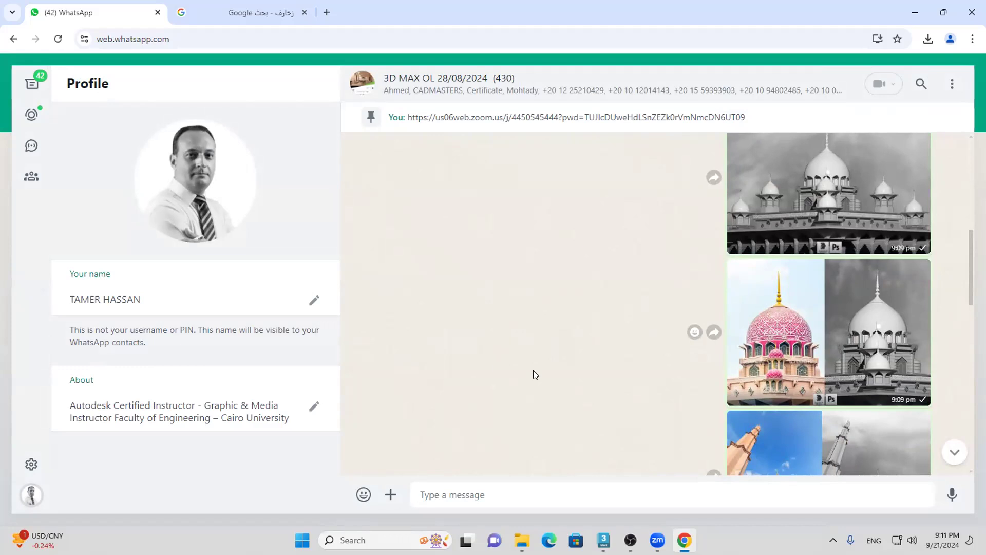
{"action": "scroll", "coordinate": [533, 374], "scroll_direction": "down", "scroll_amount": 3}
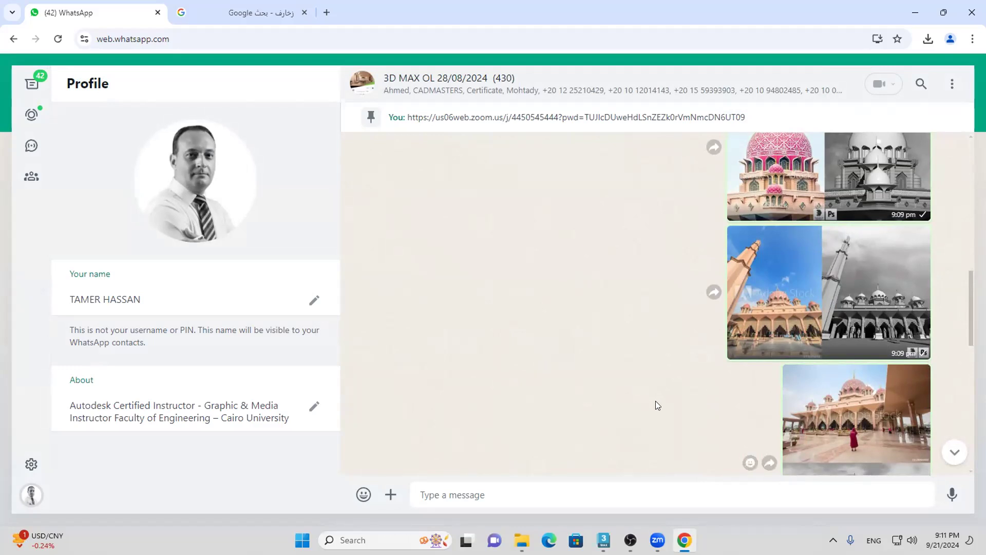
Switch to 3ds Max and reset the scene without saving the changes
{"action": "left_click", "coordinate": [603, 540]}
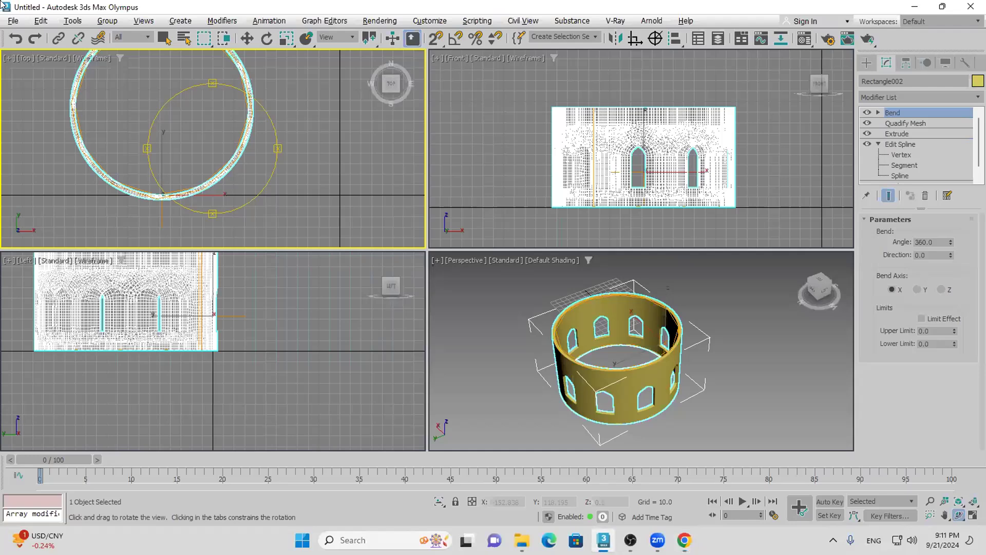
{"action": "left_click", "coordinate": [12, 20]}
{"action": "left_click", "coordinate": [23, 52]}
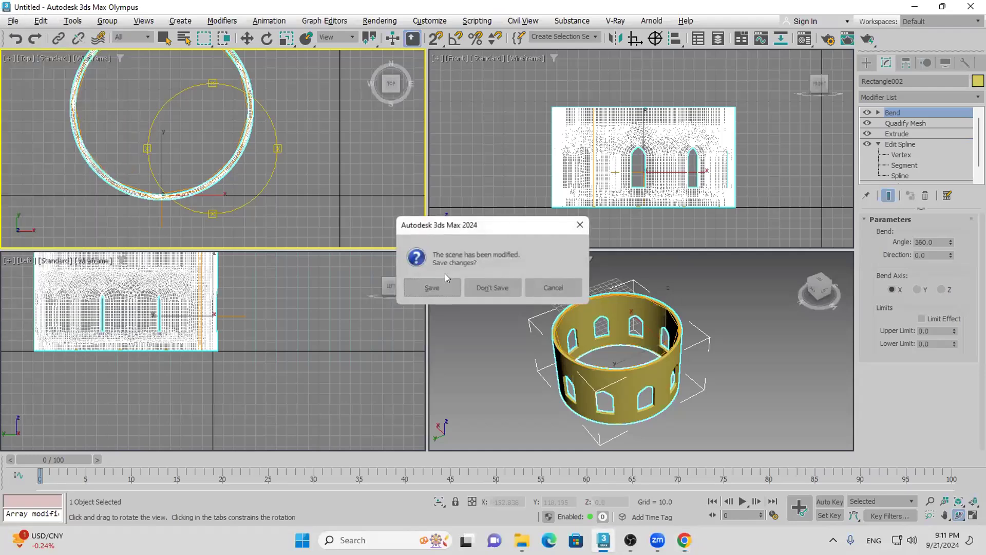
{"action": "left_click", "coordinate": [493, 287]}
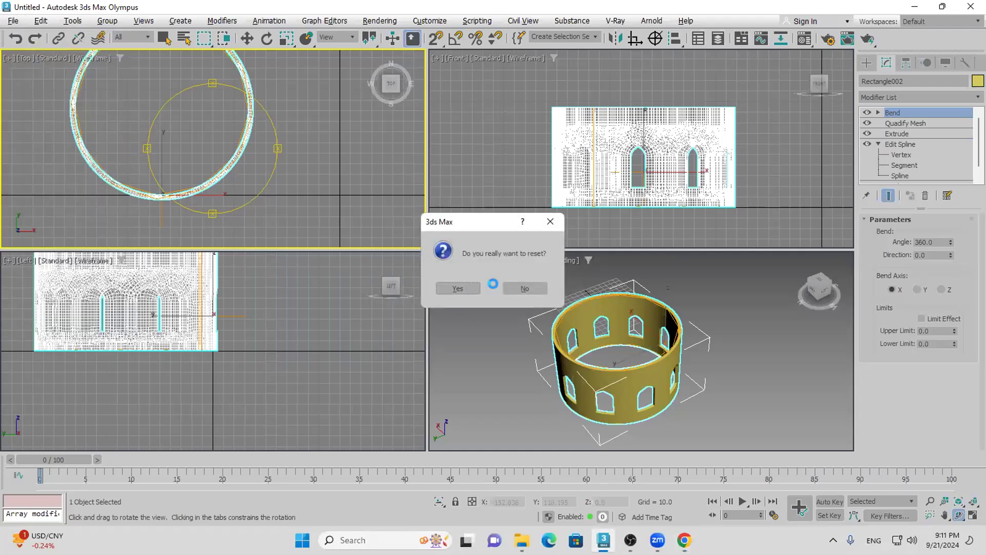
{"action": "left_click", "coordinate": [458, 288]}
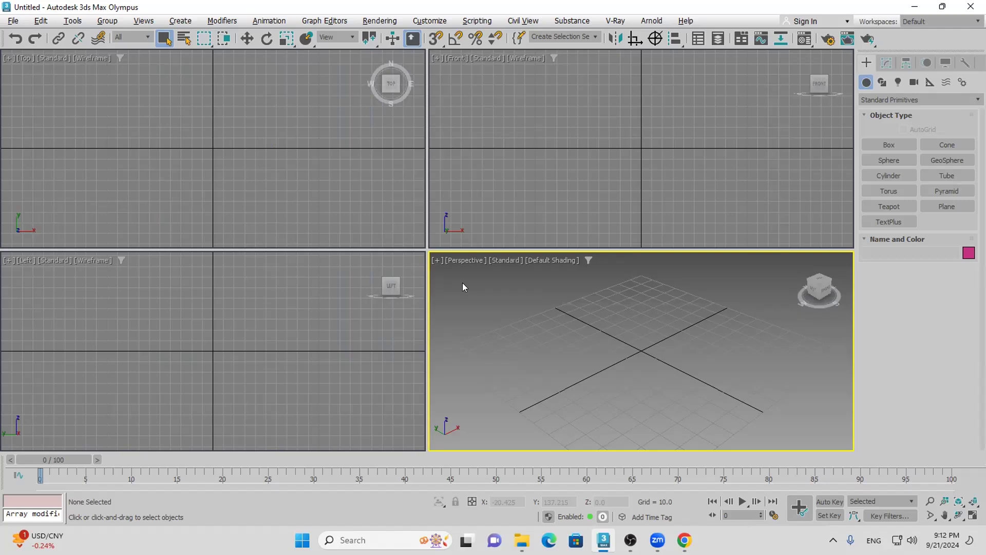
Open the scene file 9.max from the Desktop
{"action": "left_click", "coordinate": [13, 21]}
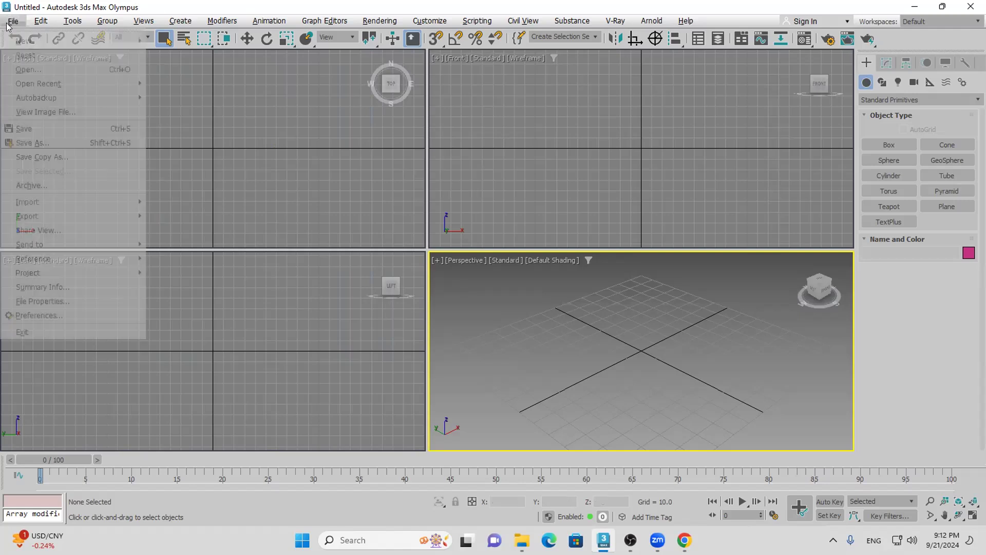
{"action": "left_click", "coordinate": [31, 70]}
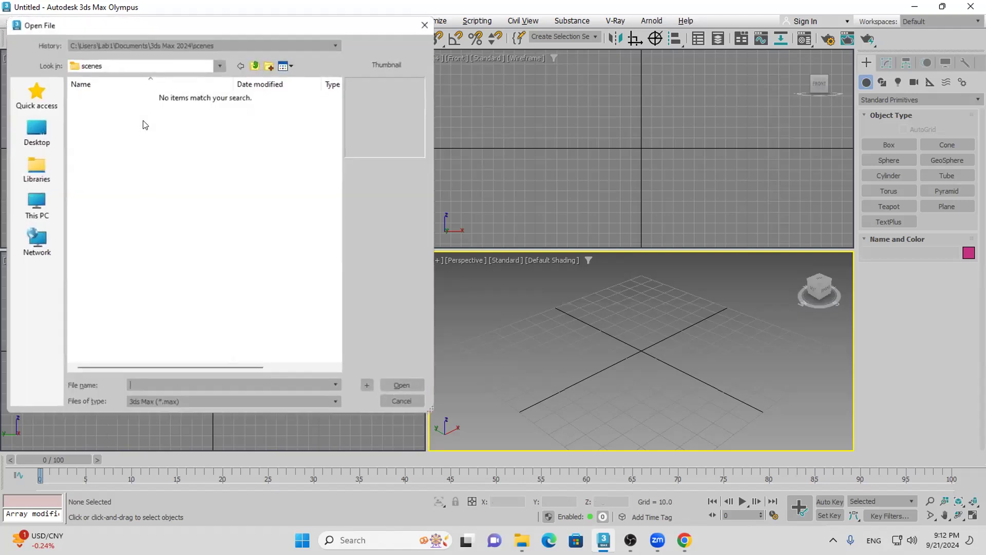
{"action": "left_click", "coordinate": [43, 142]}
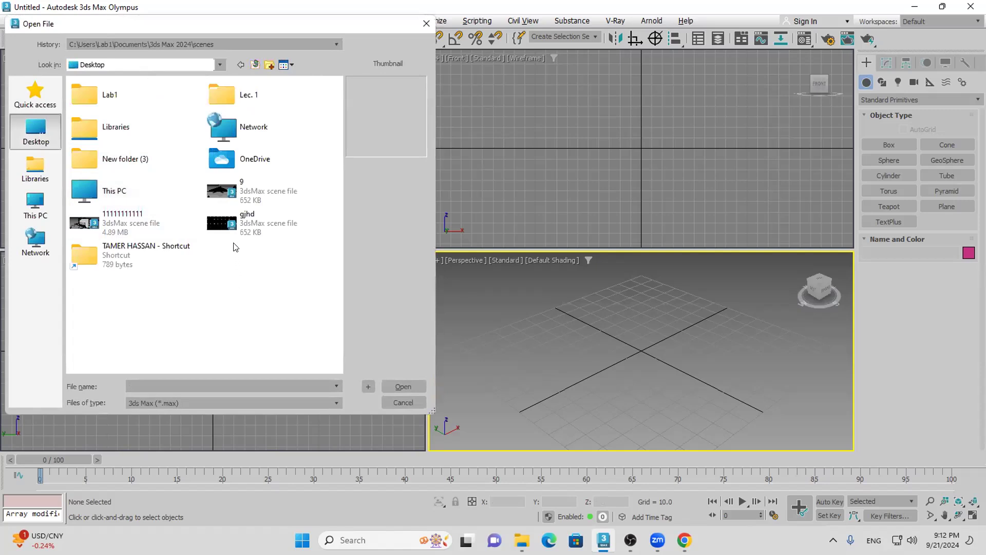
{"action": "double_click", "coordinate": [213, 194]}
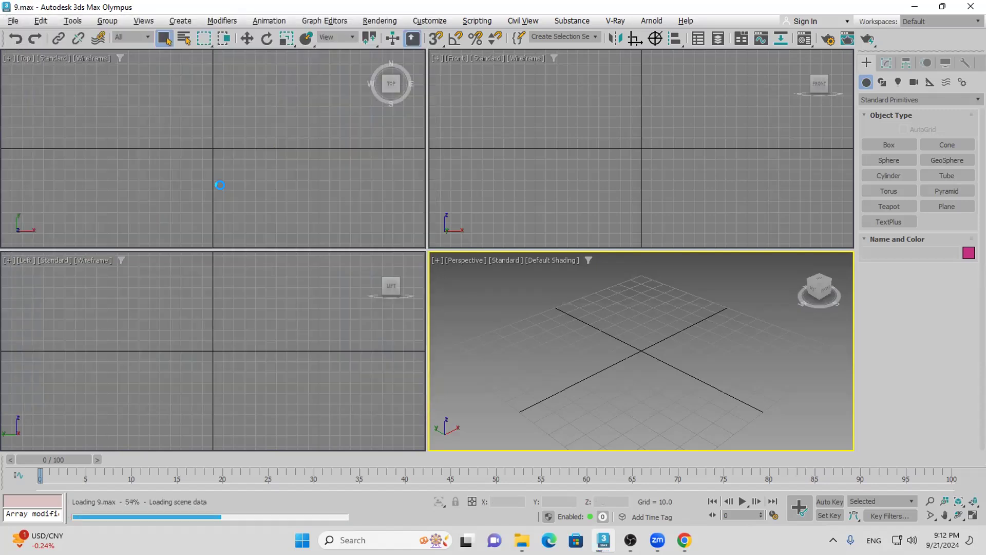
Add an Extrude modifier to the WRectangle001 wall outline with an amount of 81.5
{"action": "left_click", "coordinate": [661, 409]}
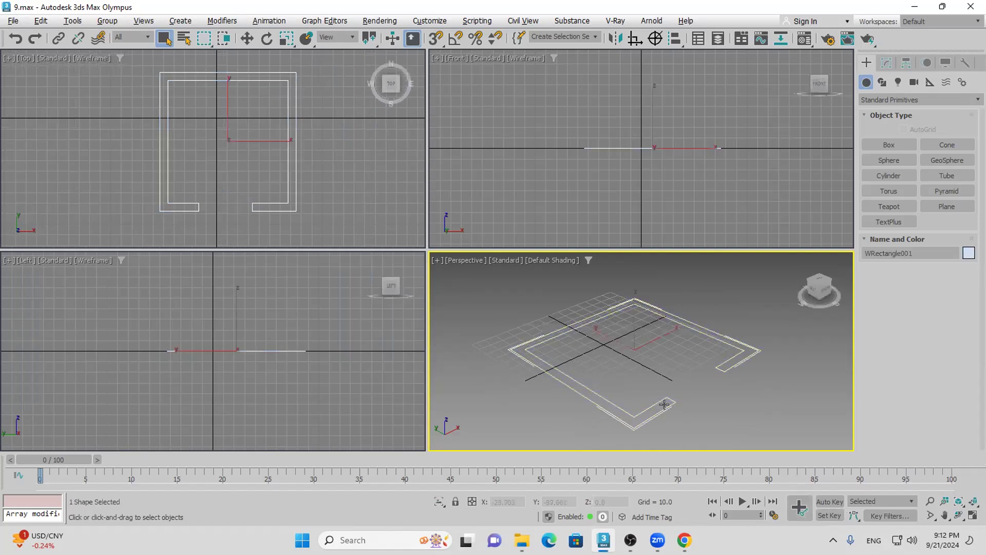
{"action": "mouse_move", "coordinate": [728, 401]}
{"action": "left_mouse_down"}
{"action": "mouse_move", "coordinate": [689, 384]}
{"action": "mouse_move", "coordinate": [713, 397]}
{"action": "left_mouse_up"}
{"action": "left_click", "coordinate": [637, 422]}
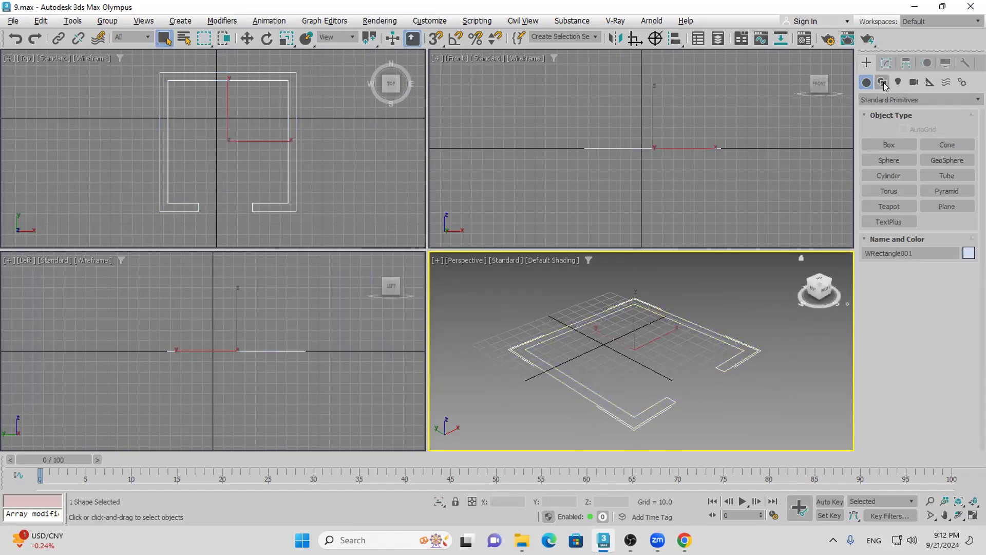
{"action": "left_click", "coordinate": [886, 63]}
{"action": "left_click", "coordinate": [890, 97]}
{"action": "type", "text": "e"}
{"action": "left_click", "coordinate": [879, 123]}
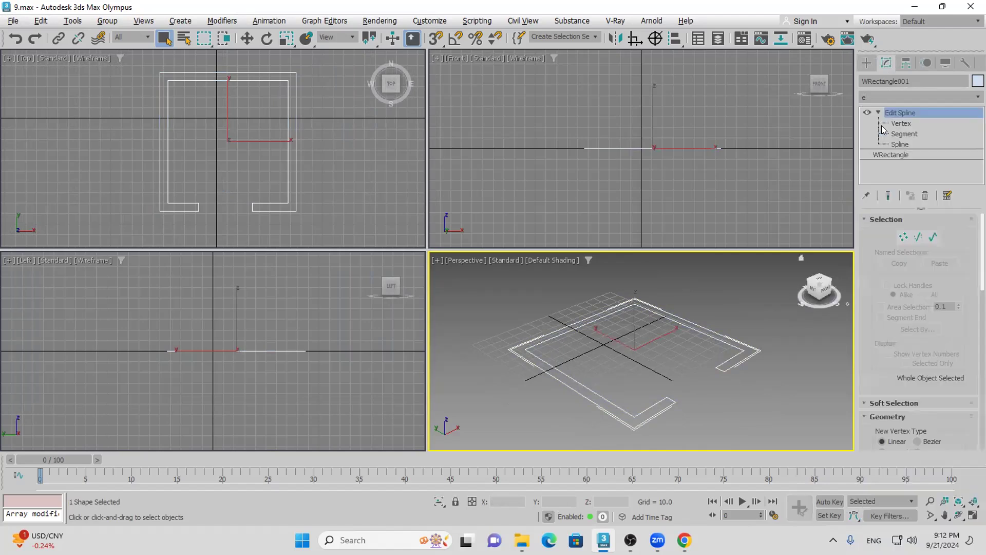
{"action": "left_click_drag", "start_coordinate": [952, 235], "coordinate": [952, 175]}
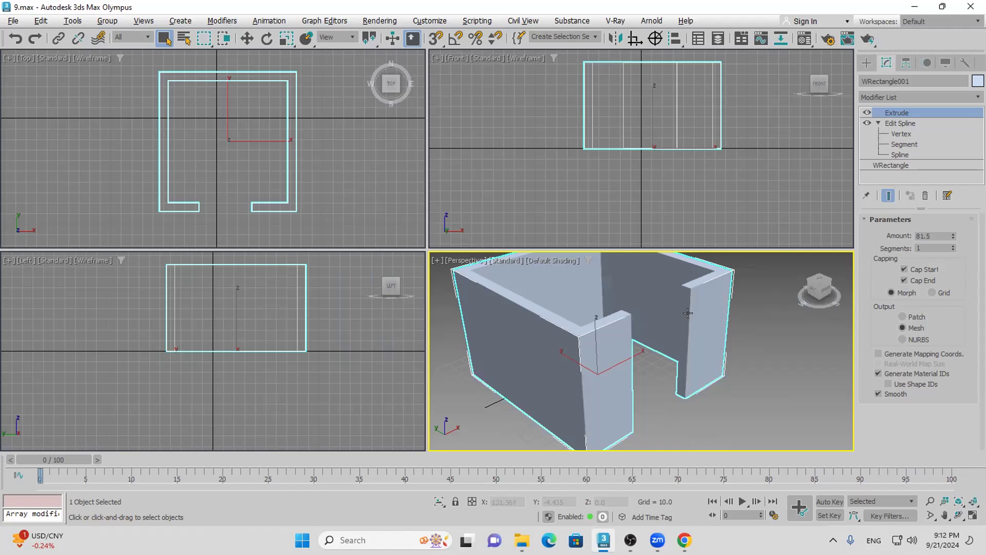
Draw a snapped rectangle about 7.6 by 50.7 across the doorway gap between the wall ends in the Top view
{"action": "left_click", "coordinate": [866, 63]}
{"action": "left_click", "coordinate": [882, 82]}
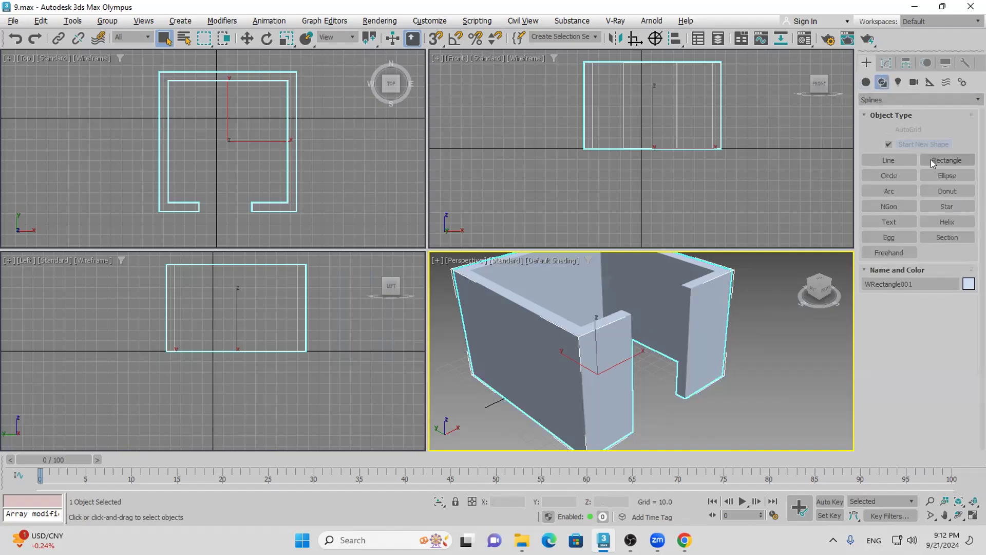
{"action": "left_click", "coordinate": [931, 159]}
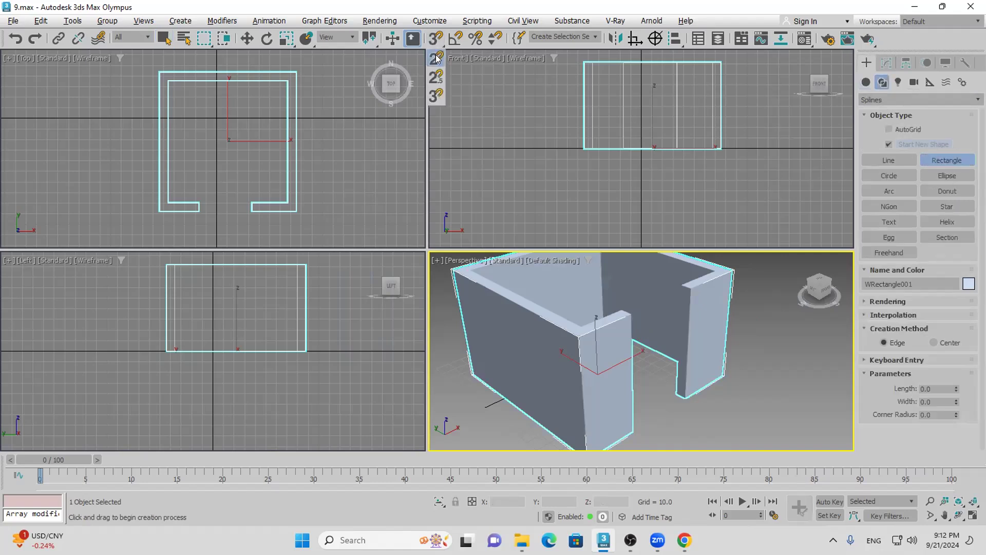
{"action": "right_click", "coordinate": [435, 39]}
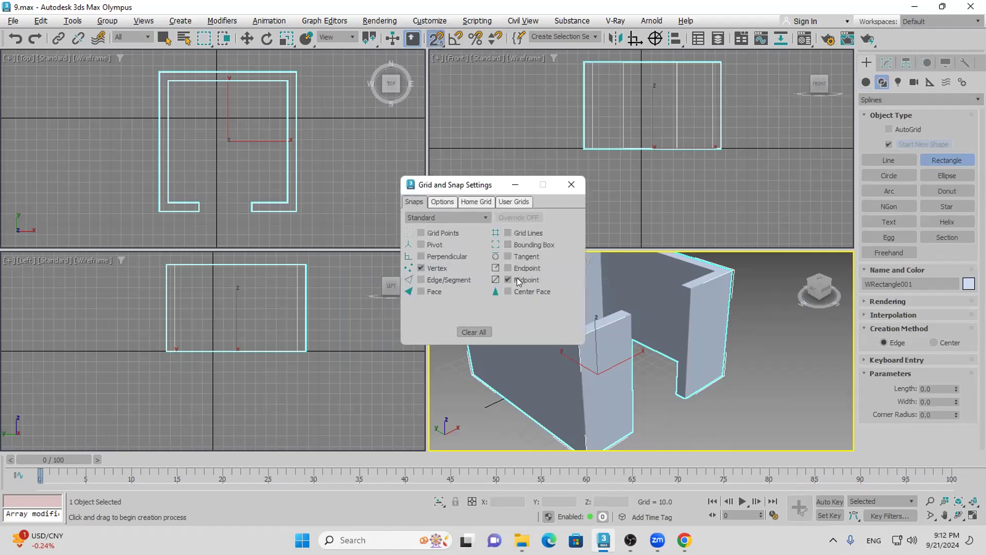
{"action": "left_click", "coordinate": [568, 184]}
{"action": "left_click_drag", "start_coordinate": [199, 204], "coordinate": [252, 210]}
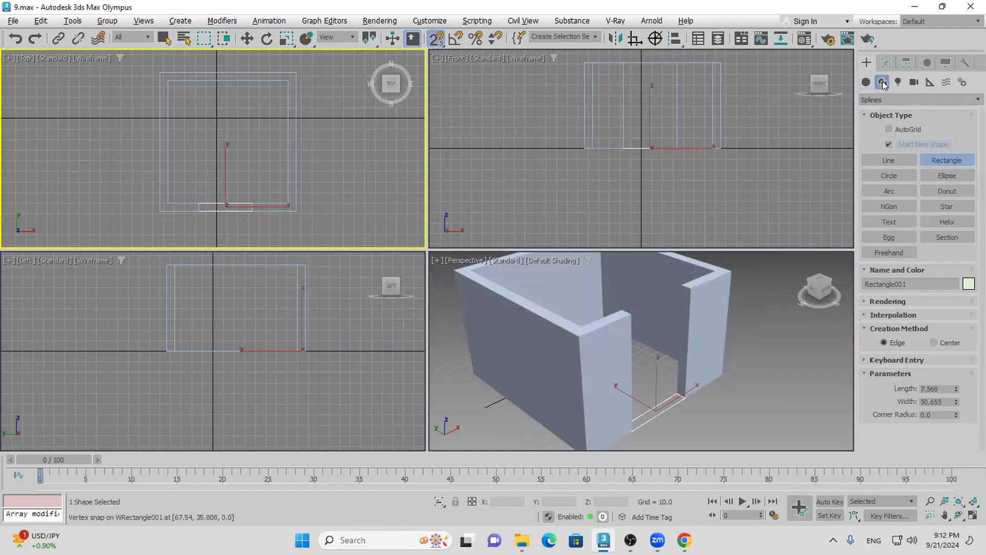
Add an Extrude modifier to the doorway rectangle with an amount of 27
{"action": "left_click", "coordinate": [886, 62]}
{"action": "left_click", "coordinate": [883, 99]}
{"action": "type", "text": "e"}
{"action": "key", "text": "Escape"}
{"action": "key", "text": "Return"}
{"action": "left_click_drag", "start_coordinate": [953, 235], "coordinate": [957, 308]}
Copy the extruded block straight up by about 54.7 to the top of the wall opening, as one independent copy
{"action": "middle_click", "coordinate": [596, 128]}
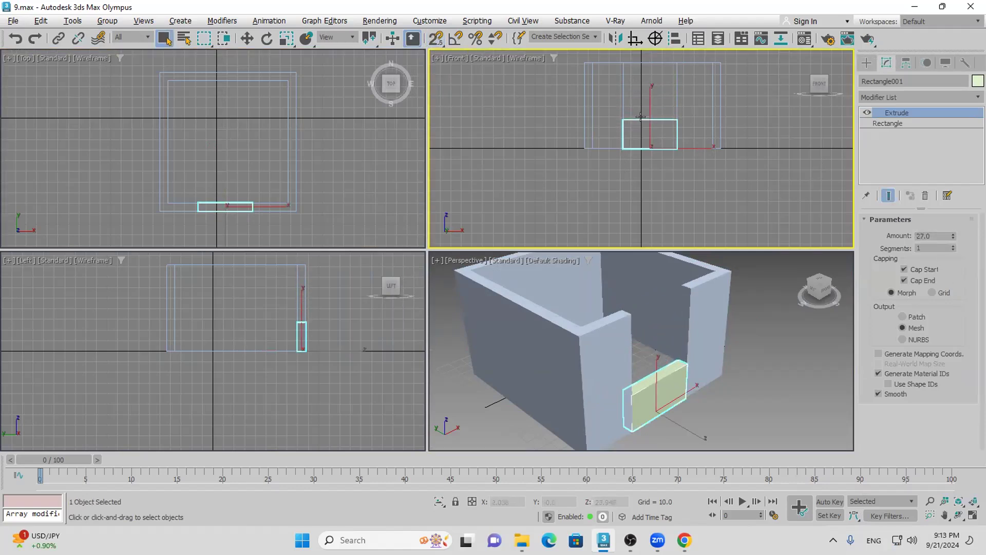
{"action": "right_click", "coordinate": [642, 142]}
{"action": "left_click", "coordinate": [659, 154]}
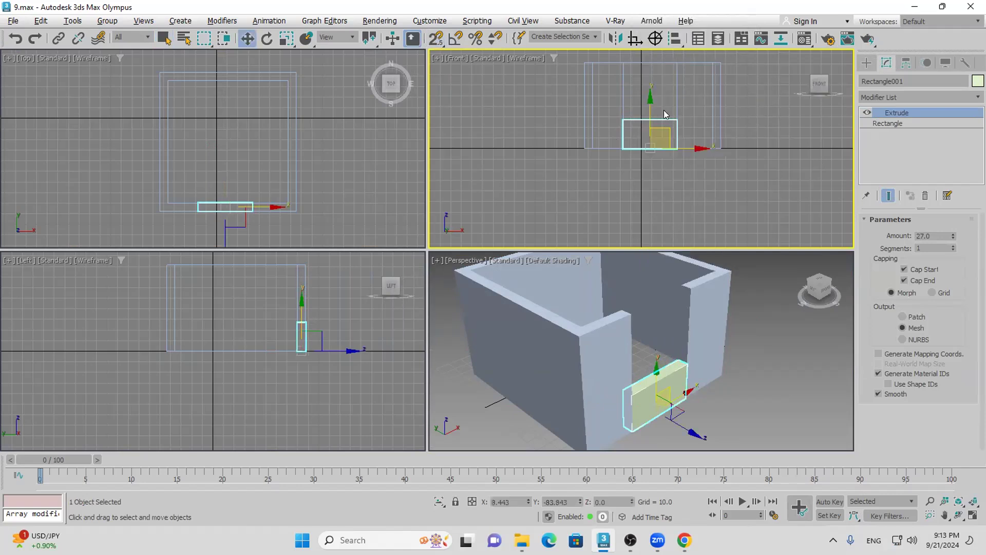
{"action": "left_click_drag", "start_coordinate": [650, 101], "coordinate": [656, 45], "text": "shift"}
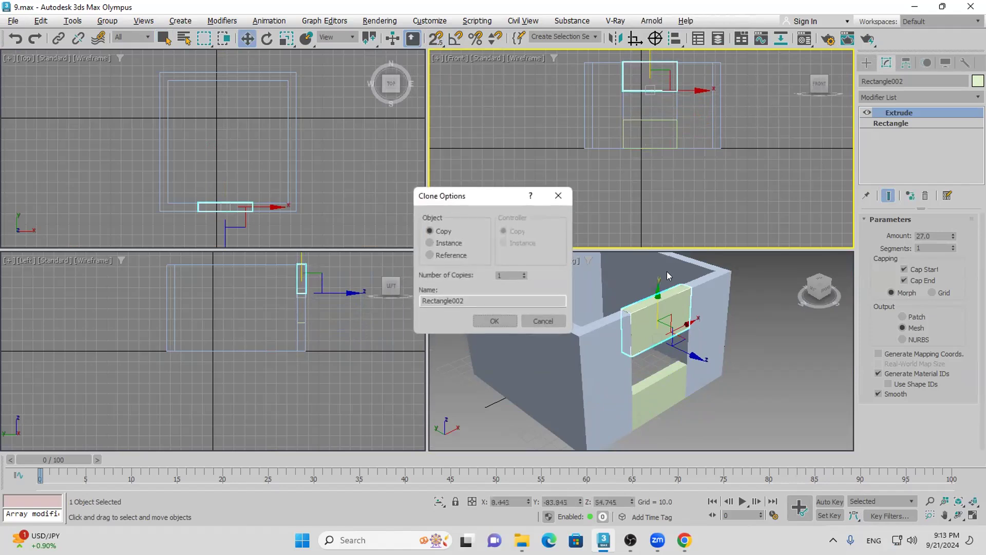
{"action": "left_click", "coordinate": [502, 322]}
{"action": "left_click", "coordinate": [760, 396]}
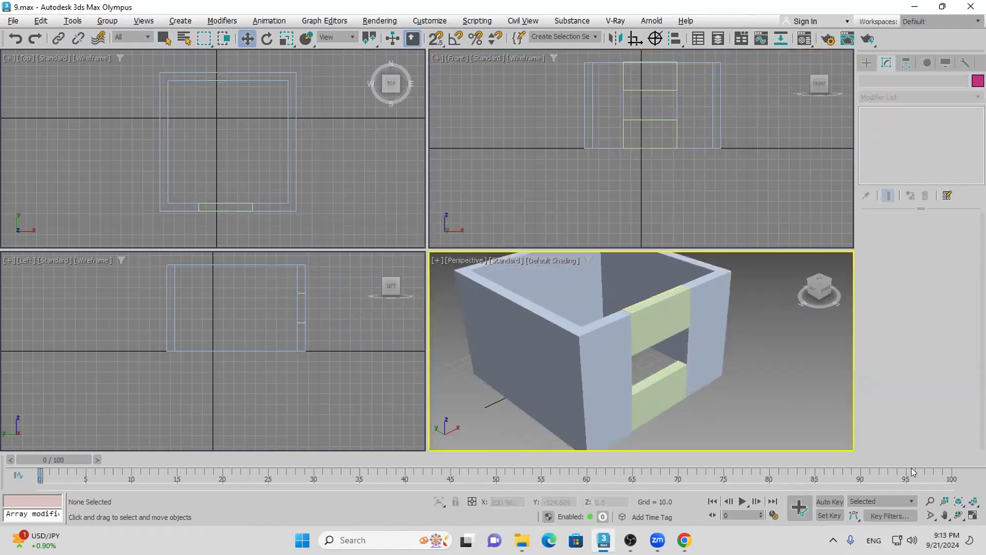
Delete the lower and upper blocks from the wall opening
{"action": "left_click", "coordinate": [657, 395]}
{"action": "key", "text": "Delete"}
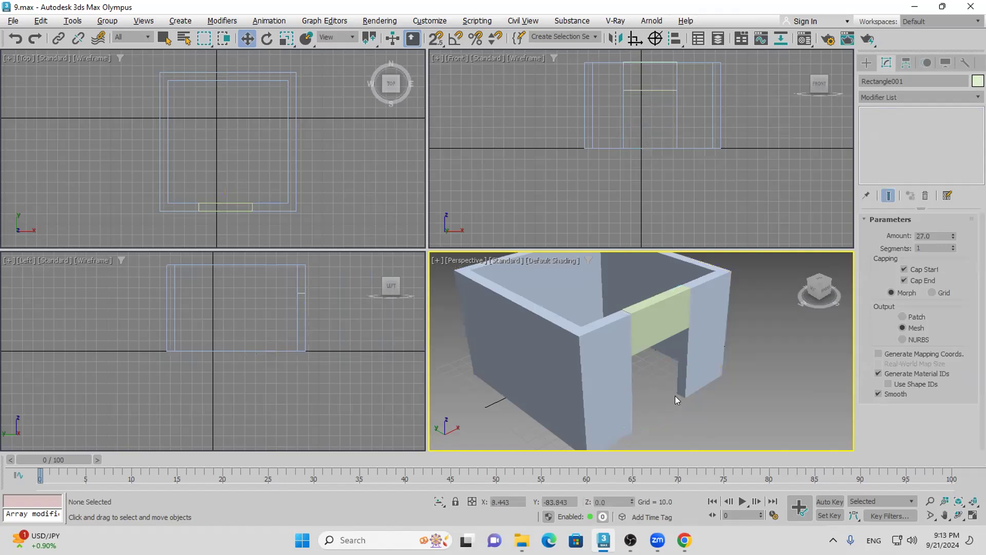
{"action": "left_click", "coordinate": [668, 310]}
{"action": "key", "text": "Delete"}
Remove the Extrude modifier from the wall object so only its flat spline outline remains
{"action": "left_click", "coordinate": [668, 311]}
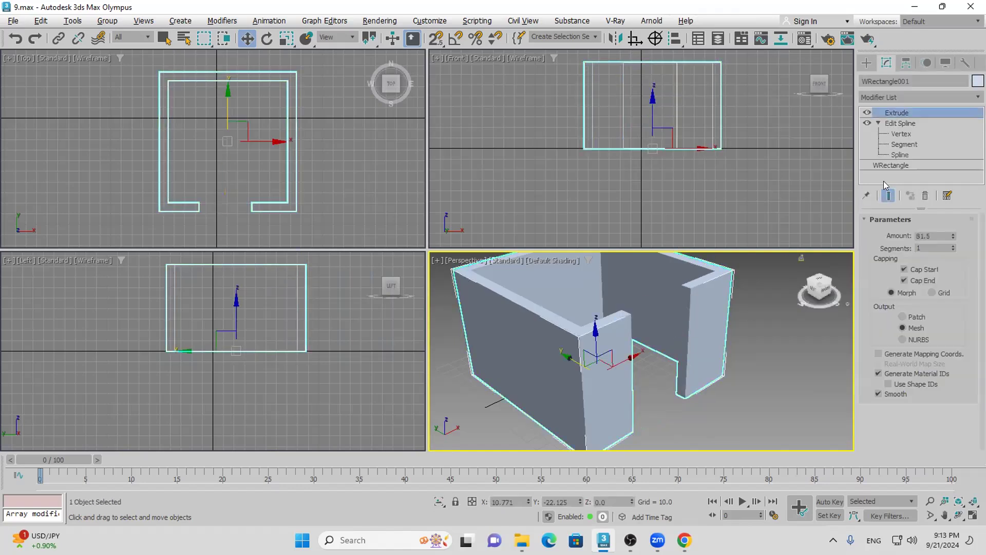
{"action": "left_click", "coordinate": [926, 196]}
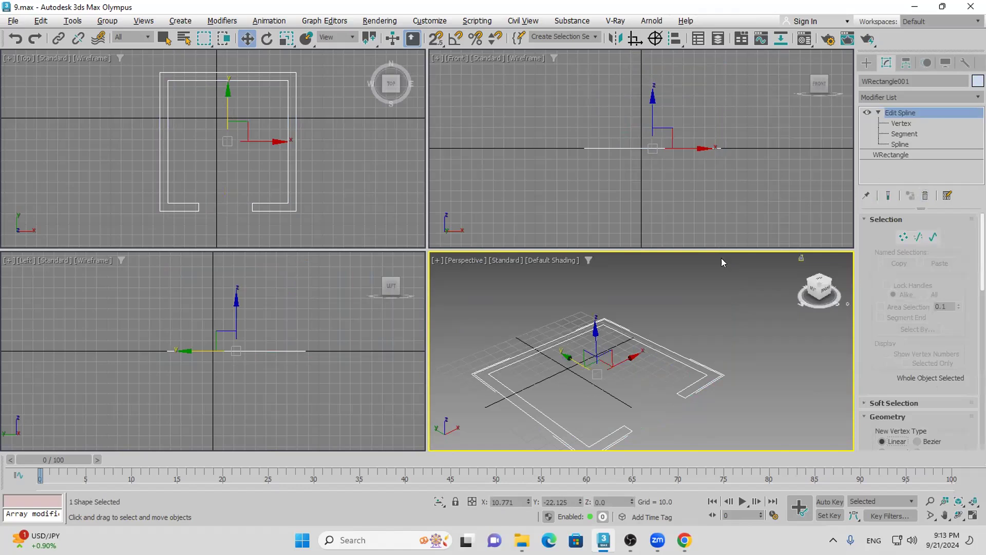
{"action": "middle_click_drag", "start_coordinate": [618, 395], "coordinate": [636, 362]}
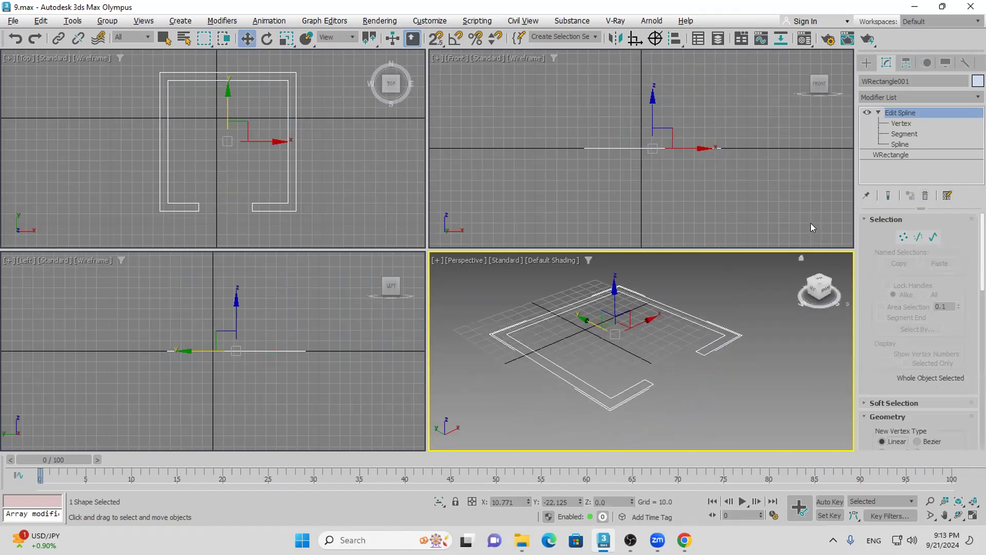
Try converting the flat wall outline to an Editable Poly, and undo the conversion
{"action": "left_click", "coordinate": [733, 292]}
{"action": "left_click", "coordinate": [713, 325]}
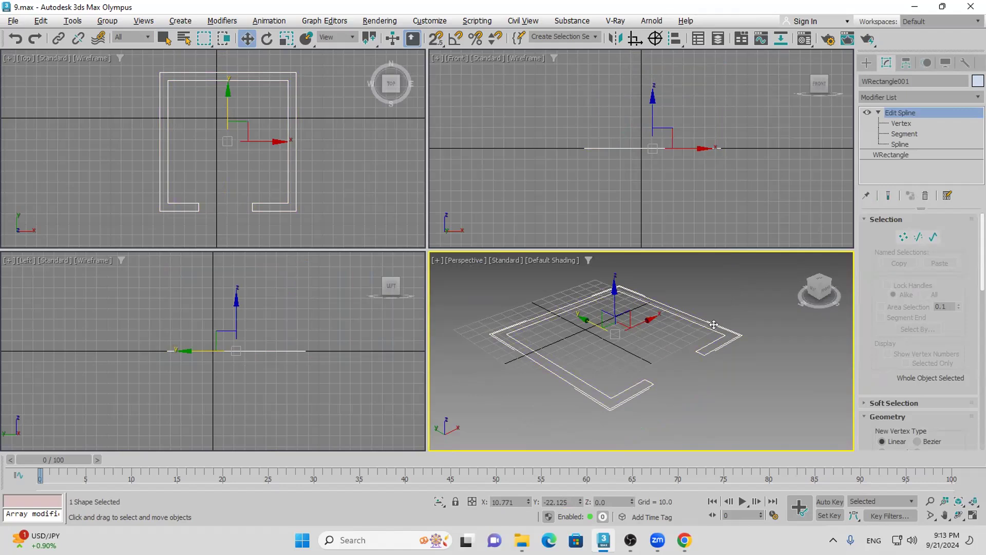
{"action": "right_click", "coordinate": [595, 346]}
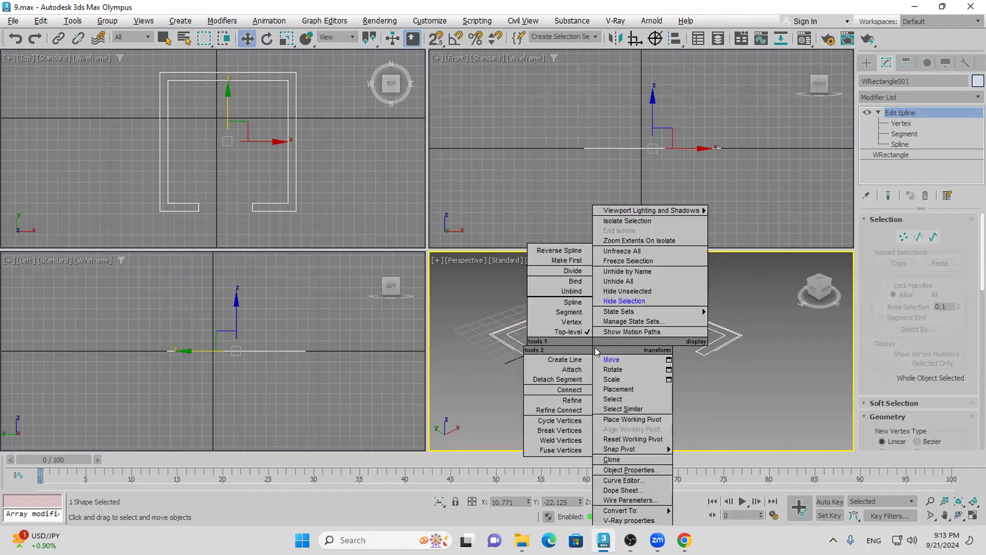
{"action": "mouse_move", "coordinate": [644, 508]}
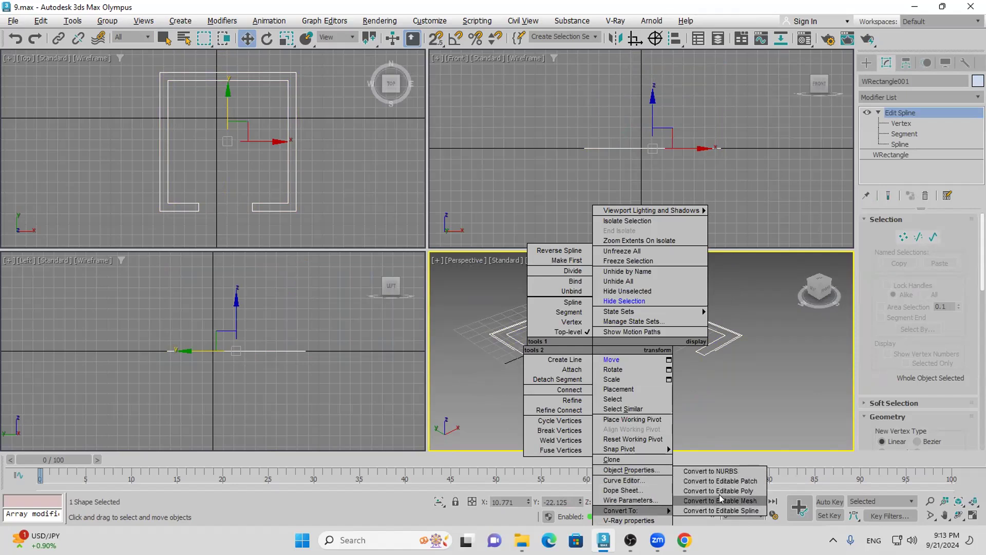
{"action": "left_click", "coordinate": [724, 433]}
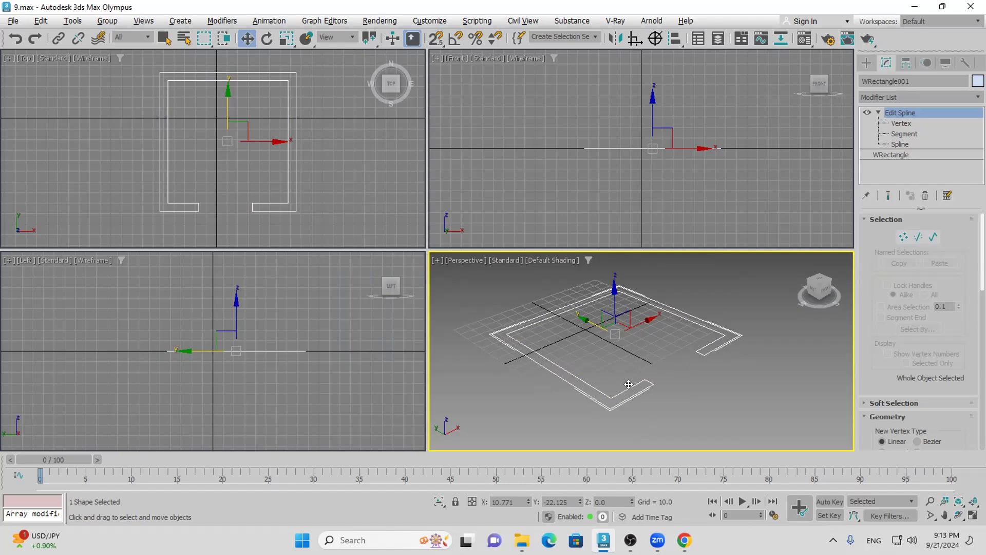
{"action": "right_click", "coordinate": [625, 346]}
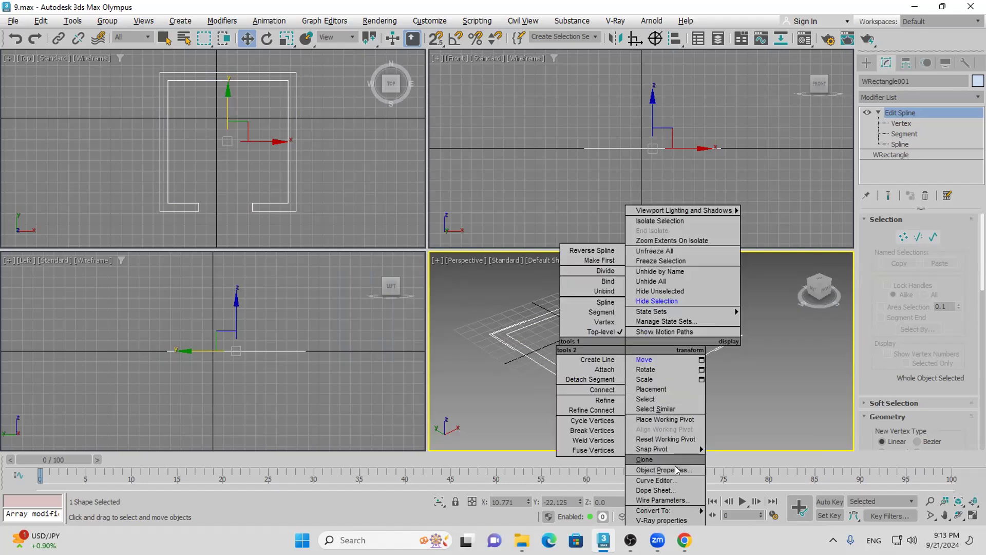
{"action": "mouse_move", "coordinate": [683, 510]}
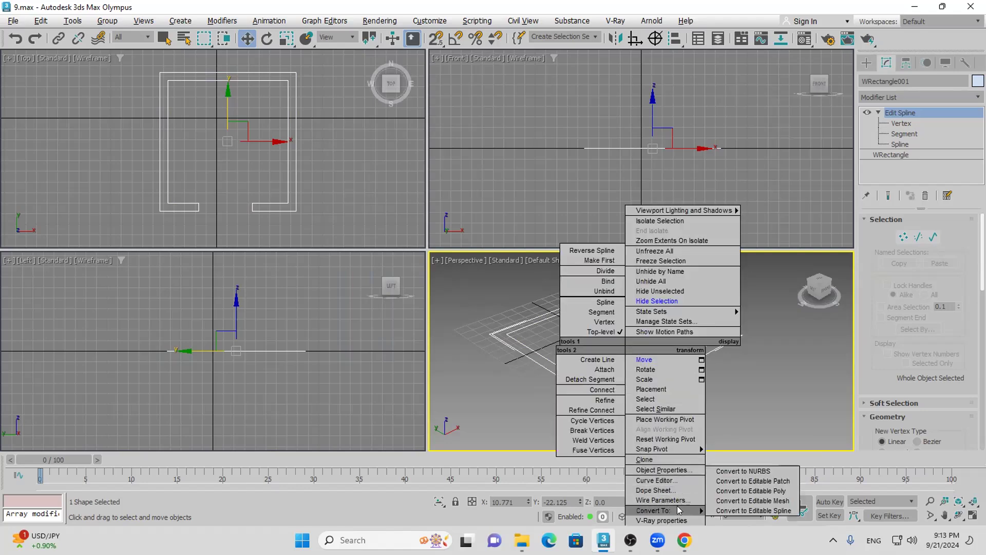
{"action": "left_click", "coordinate": [734, 490]}
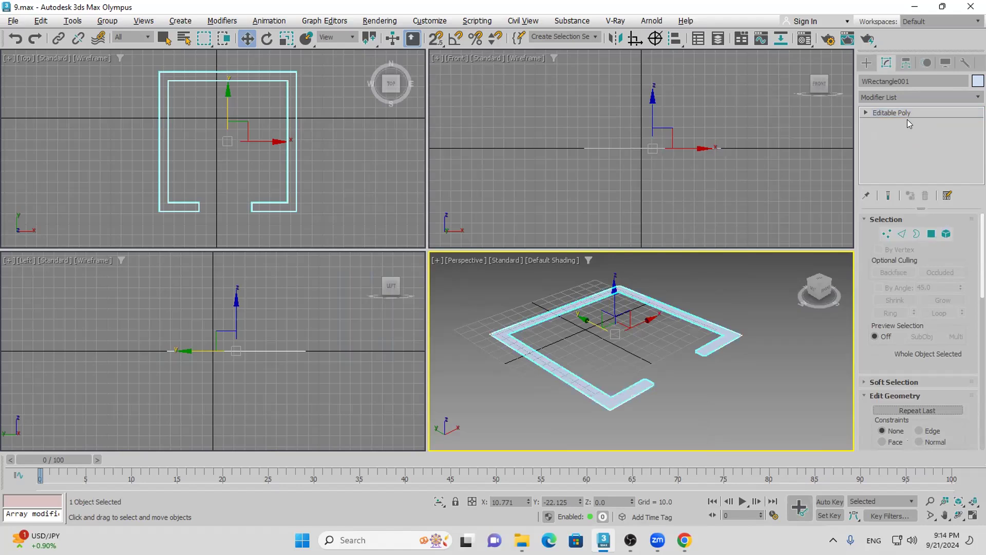
{"action": "left_click", "coordinate": [19, 42]}
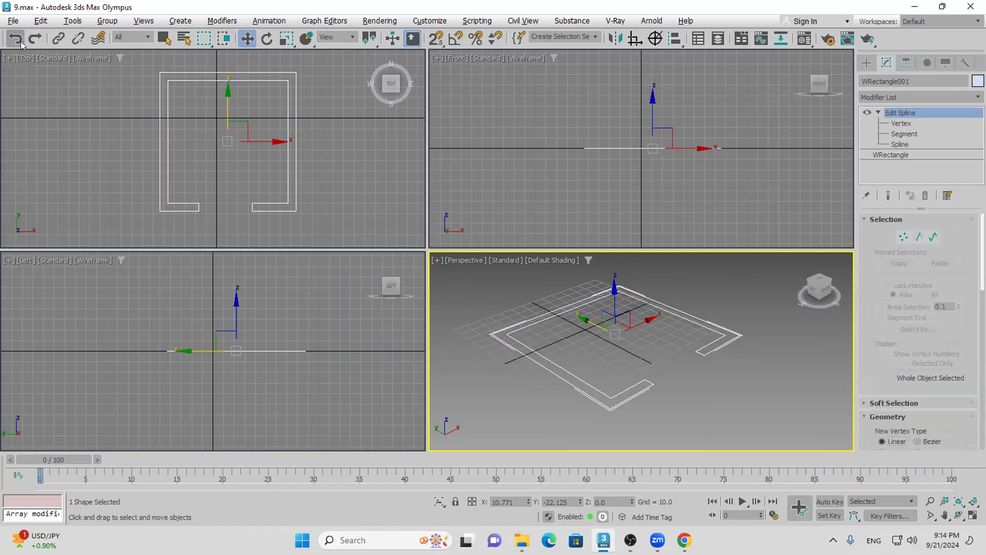
Add an Edit Poly modifier above Edit Spline on the wall outline, remove it briefly, and restore it
{"action": "left_click", "coordinate": [890, 97]}
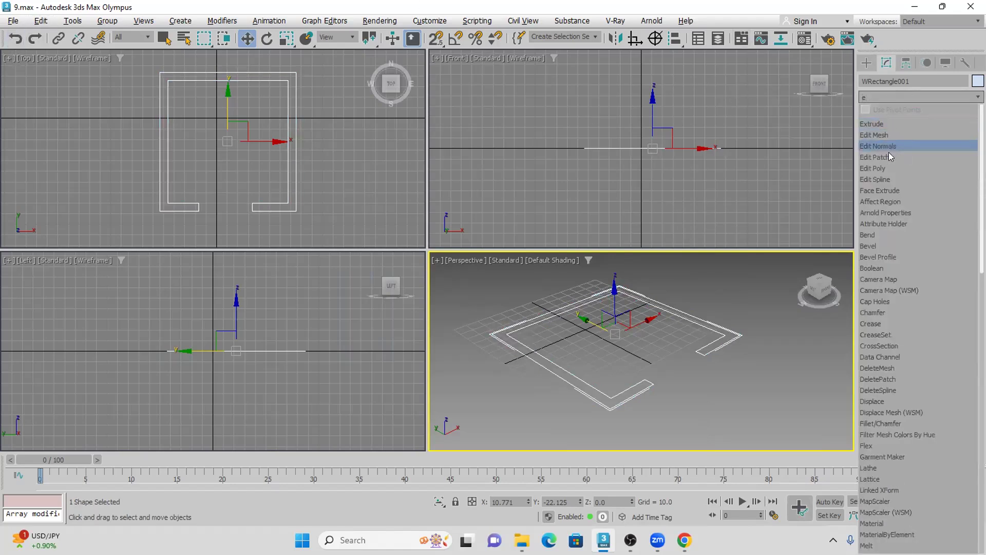
{"action": "left_click", "coordinate": [888, 165]}
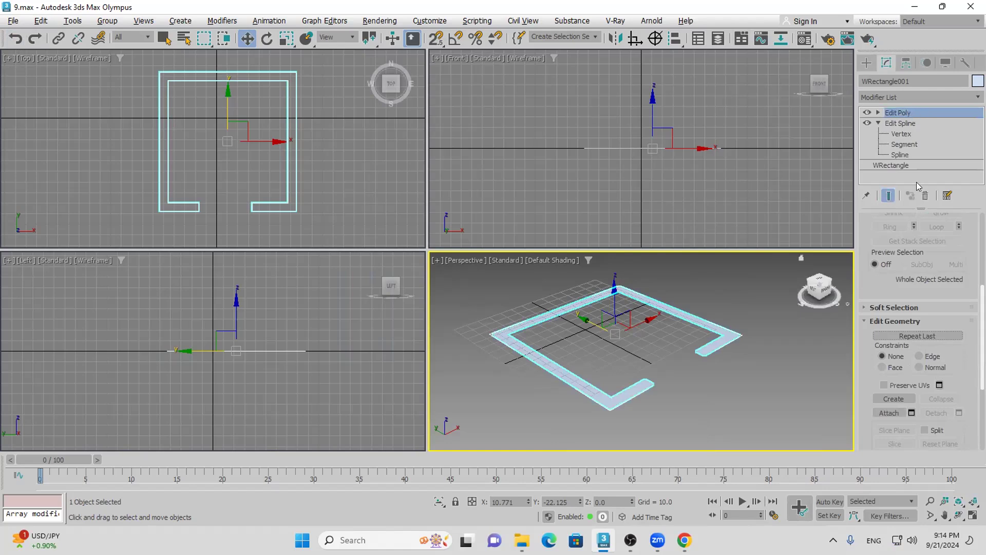
{"action": "left_click", "coordinate": [925, 198]}
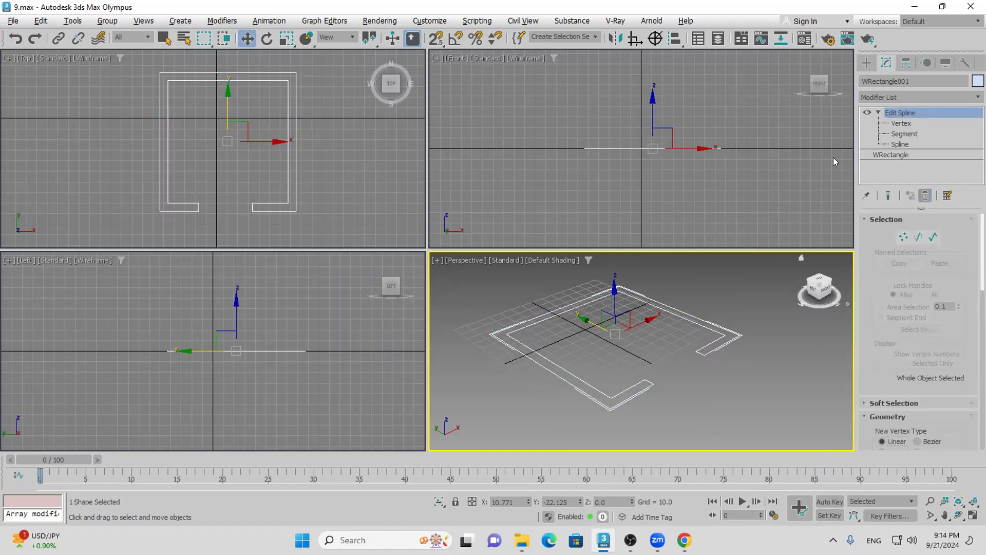
{"action": "left_click", "coordinate": [8, 43]}
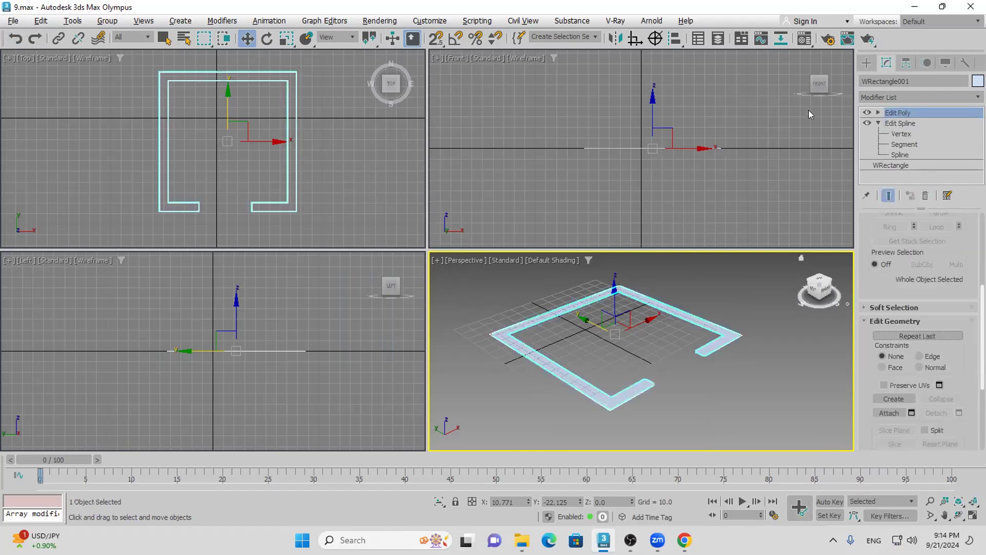
Inspect the Spline level of the Edit Spline modifier beneath Edit Poly, and return to Edit Poly
{"action": "left_click", "coordinate": [901, 133]}
{"action": "left_click", "coordinate": [901, 155]}
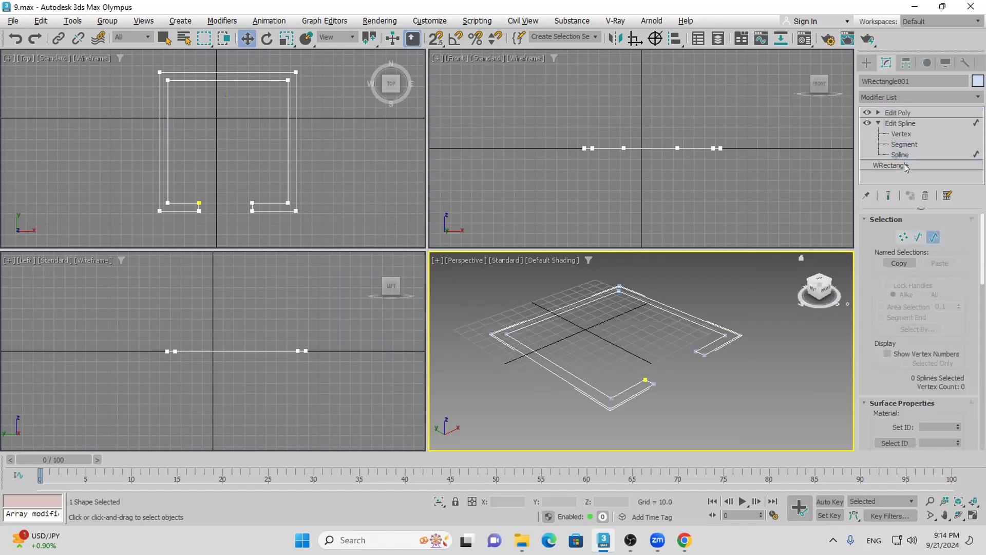
{"action": "left_click", "coordinate": [583, 304]}
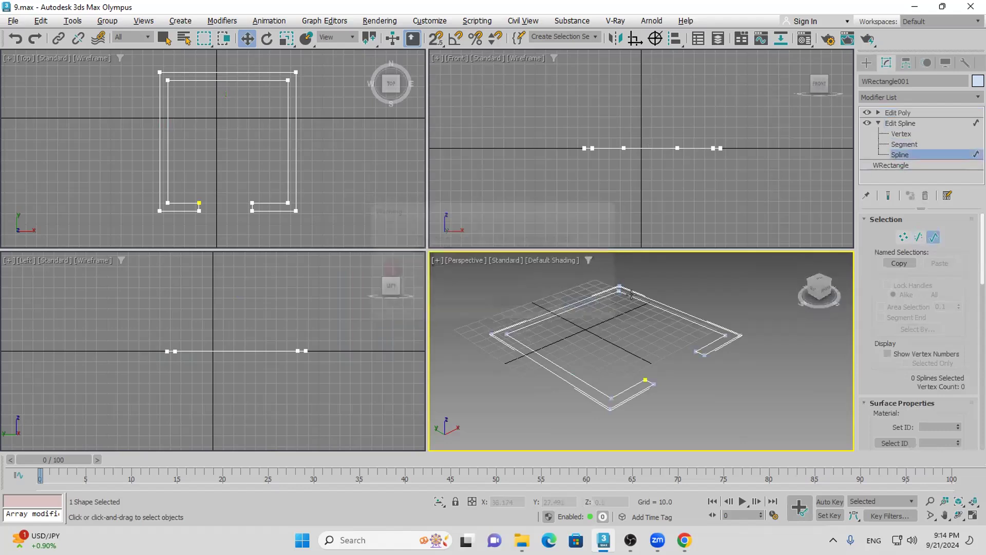
{"action": "left_click", "coordinate": [917, 112]}
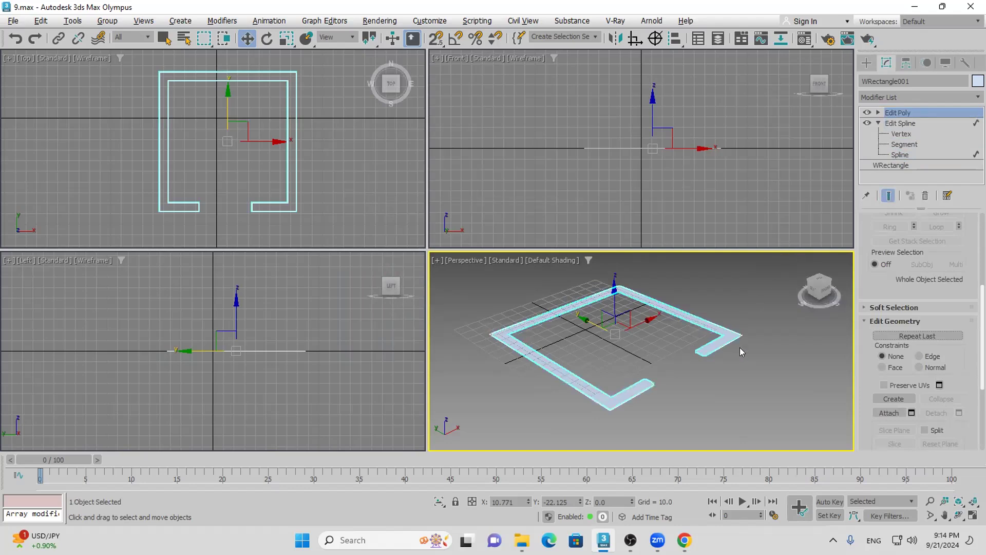
Select the flat wall face at the Polygon level of Edit Poly
{"action": "left_click", "coordinate": [877, 112]}
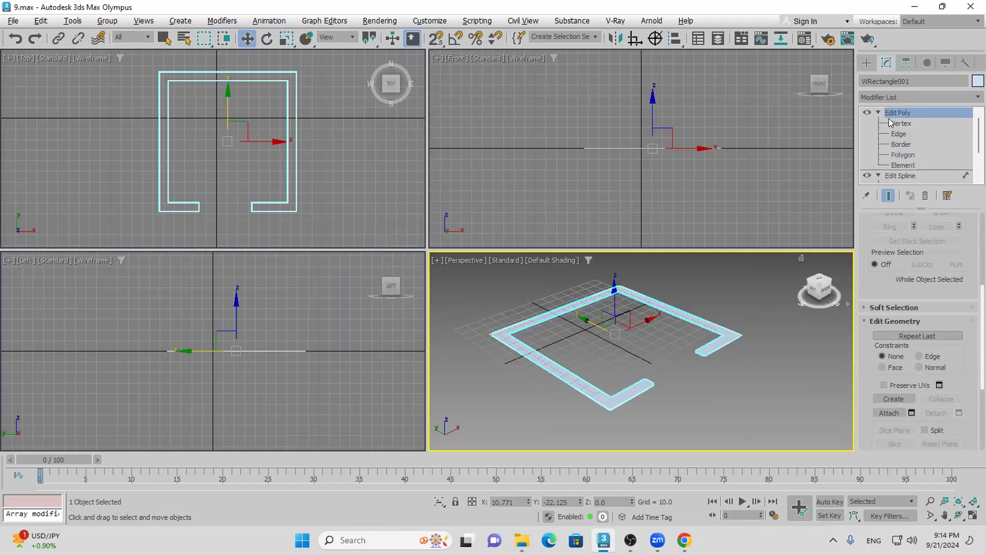
{"action": "left_click", "coordinate": [907, 154]}
{"action": "left_click", "coordinate": [717, 336]}
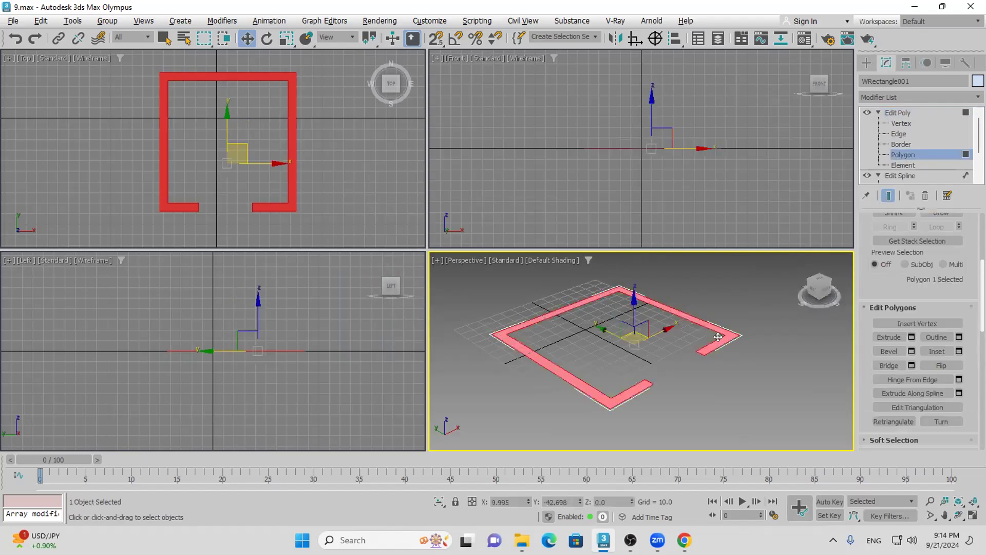
Extrude the selected wall polygon upward freehand, and undo that extrusion
{"action": "left_click", "coordinate": [888, 337]}
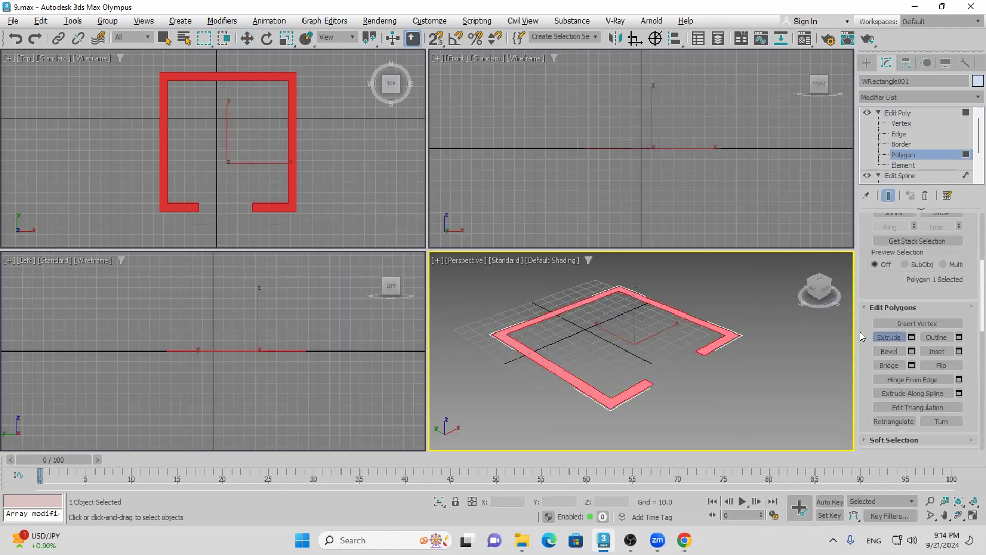
{"action": "left_click_drag", "start_coordinate": [717, 337], "coordinate": [724, 180]}
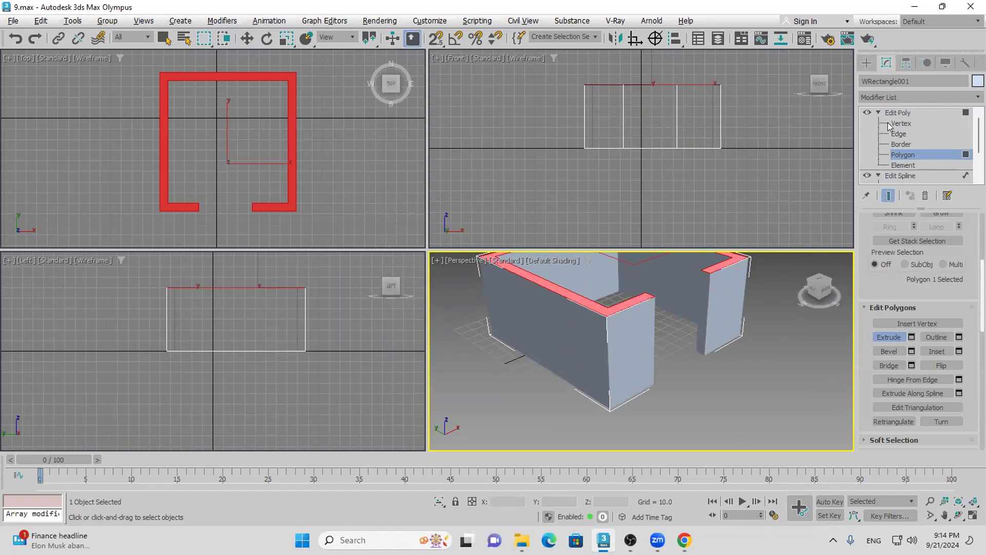
{"action": "middle_click_drag", "start_coordinate": [671, 315], "coordinate": [683, 298], "text": "alt"}
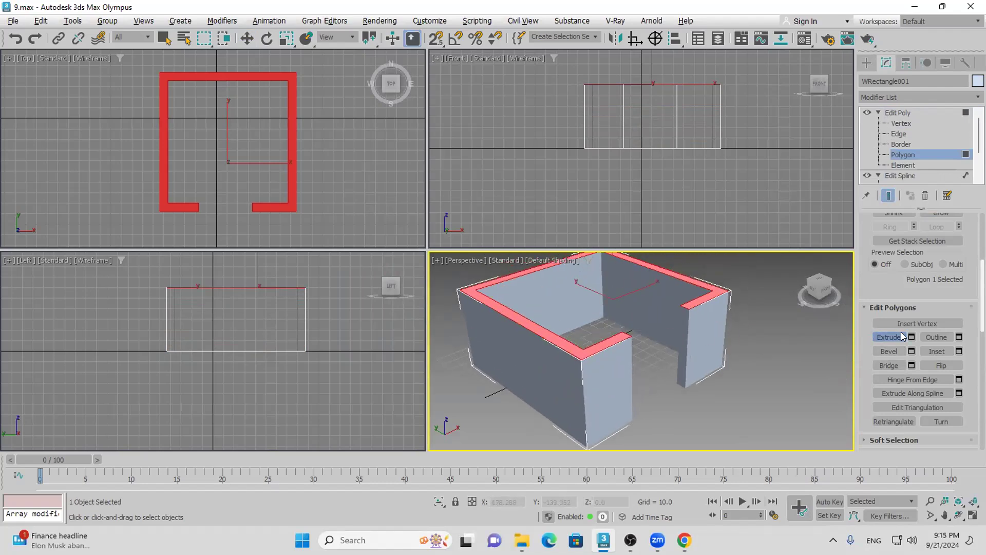
{"action": "left_click", "coordinate": [14, 38]}
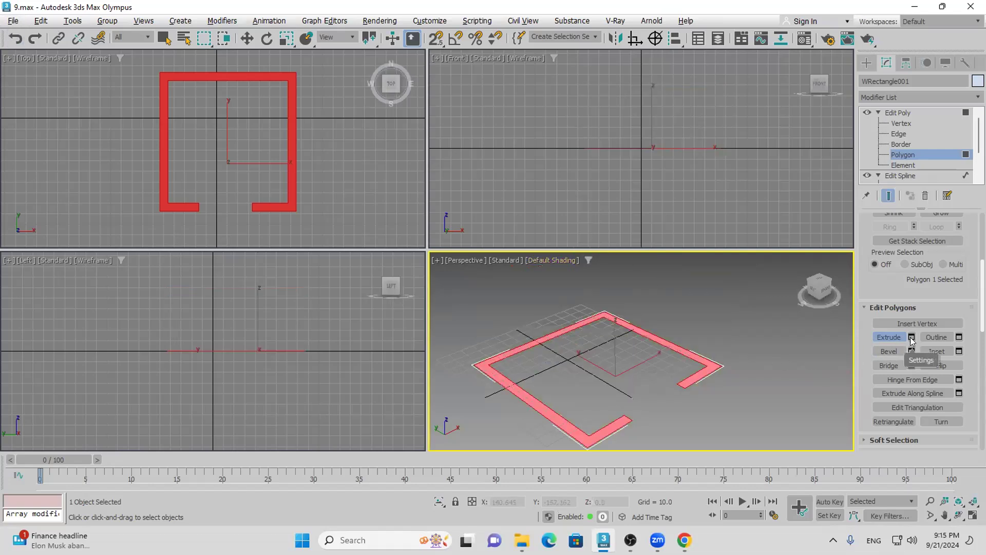
Extrude the selected wall polygon upward with the Extrude Polygons settings, adjusting the height interactively and applying it
{"action": "left_click", "coordinate": [891, 342]}
{"action": "left_click_drag", "start_coordinate": [647, 335], "coordinate": [754, 300]}
{"action": "left_click_drag", "start_coordinate": [757, 341], "coordinate": [784, 2]}
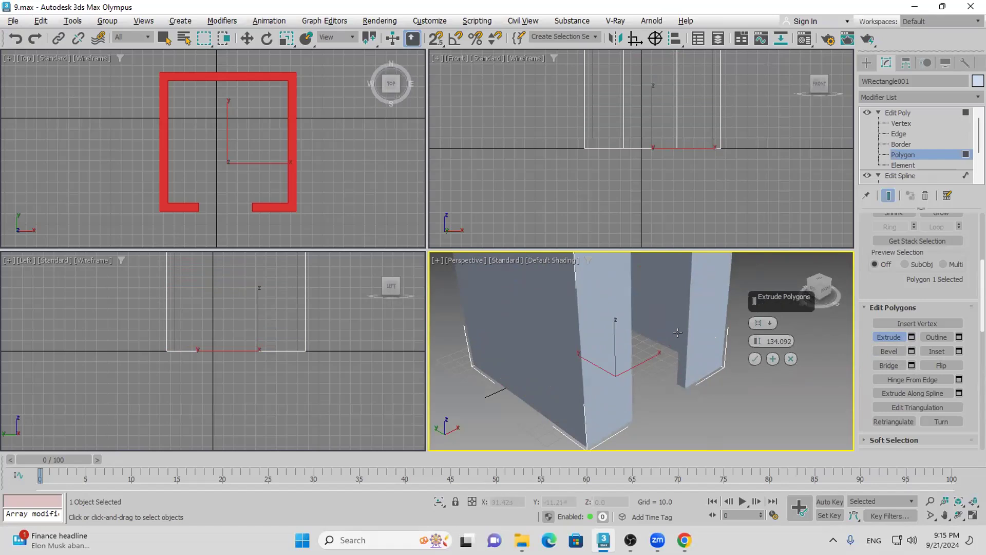
{"action": "left_click_drag", "start_coordinate": [757, 341], "coordinate": [754, 414]}
{"action": "left_click", "coordinate": [754, 359]}
{"action": "middle_click_drag", "start_coordinate": [752, 356], "coordinate": [725, 370]}
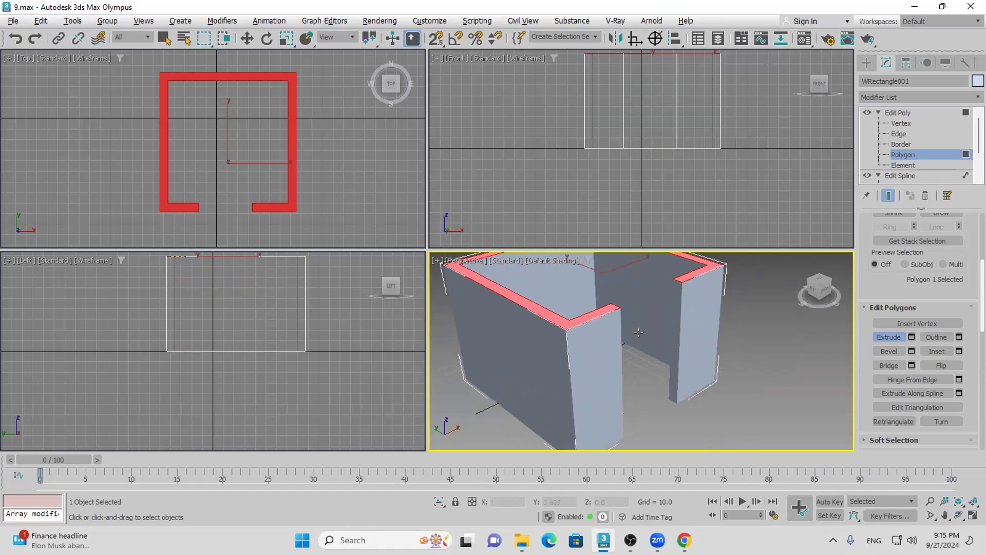
Show edged faces in the Perspective view and select both vertical edges on one end of the wall opening at the Edge level
{"action": "scroll", "coordinate": [637, 336], "scroll_direction": "down", "scroll_amount": 5}
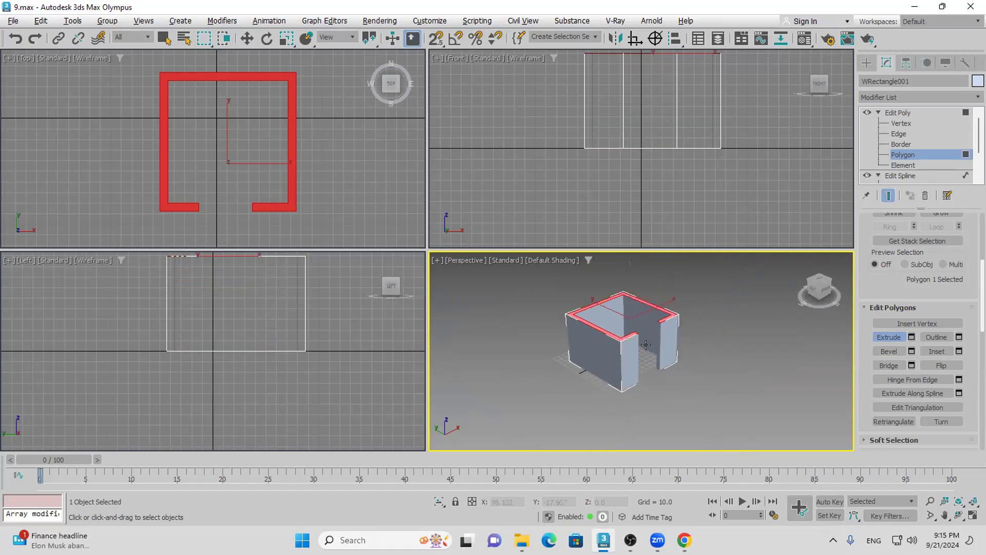
{"action": "key", "text": "F4"}
{"action": "scroll", "coordinate": [633, 360], "scroll_direction": "up", "scroll_amount": 5}
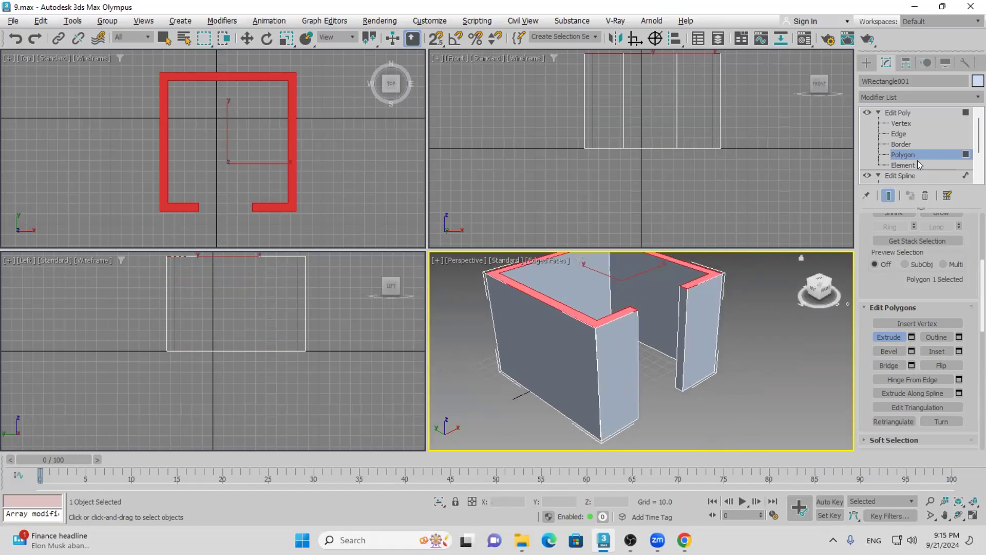
{"action": "left_click", "coordinate": [909, 133]}
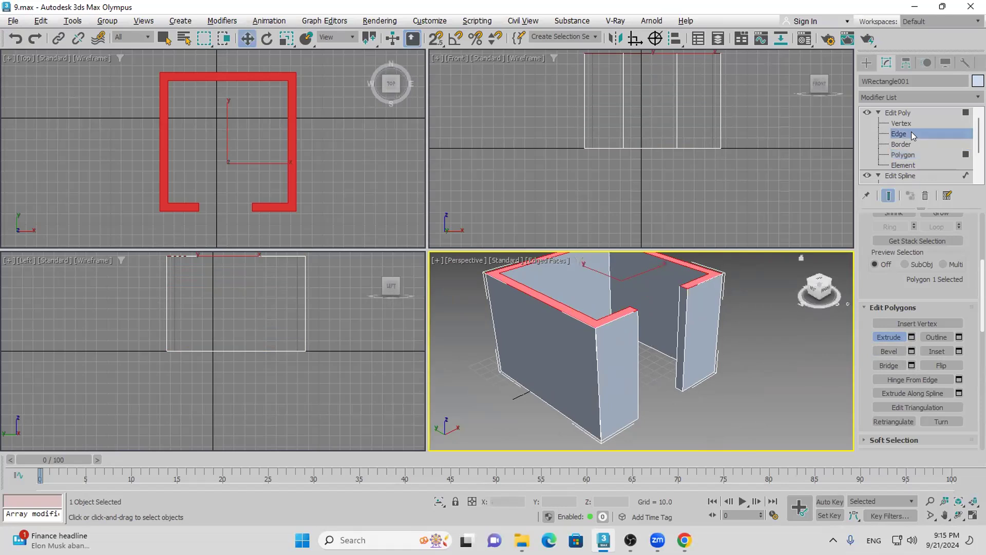
{"action": "left_click", "coordinate": [682, 319]}
{"action": "key", "text": "w"}
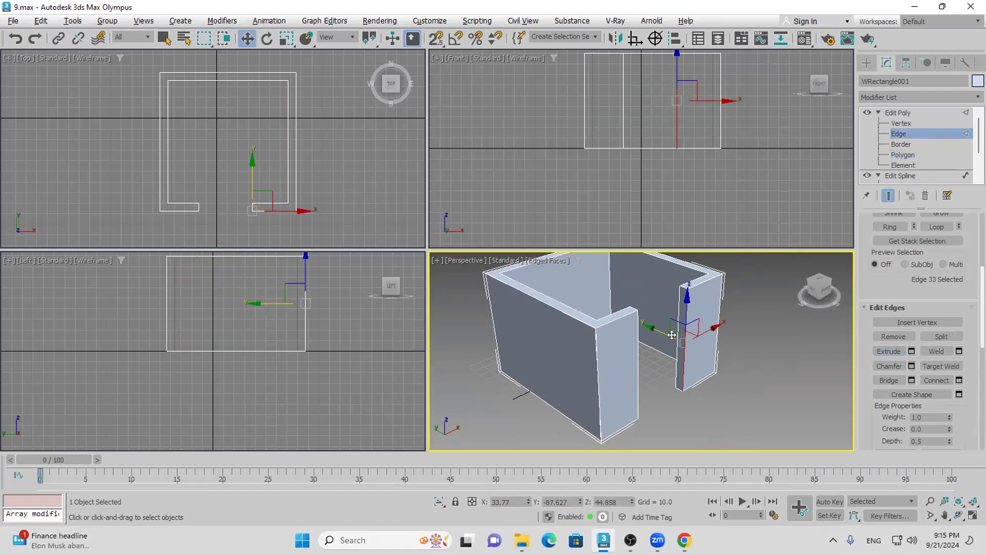
{"action": "left_click", "coordinate": [675, 354], "text": "ctrl"}
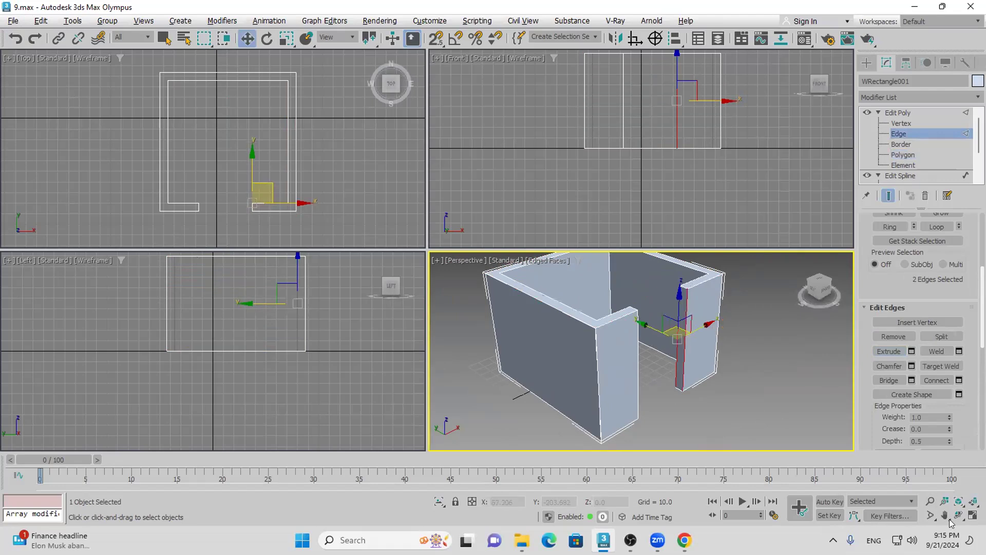
Add the two vertical edges on the opposite end of the wall opening to the edge selection
{"action": "left_click", "coordinate": [958, 515]}
{"action": "left_click_drag", "start_coordinate": [644, 354], "coordinate": [631, 329]}
{"action": "right_click", "coordinate": [632, 328]}
{"action": "left_click", "coordinate": [631, 328], "text": "ctrl"}
{"action": "left_click", "coordinate": [631, 327], "text": "ctrl"}
{"action": "scroll", "coordinate": [657, 300], "scroll_direction": "up", "scroll_amount": 3}
{"action": "middle_click_drag", "start_coordinate": [657, 300], "coordinate": [640, 314]}
{"action": "scroll", "coordinate": [641, 314], "scroll_direction": "down", "scroll_amount": 3}
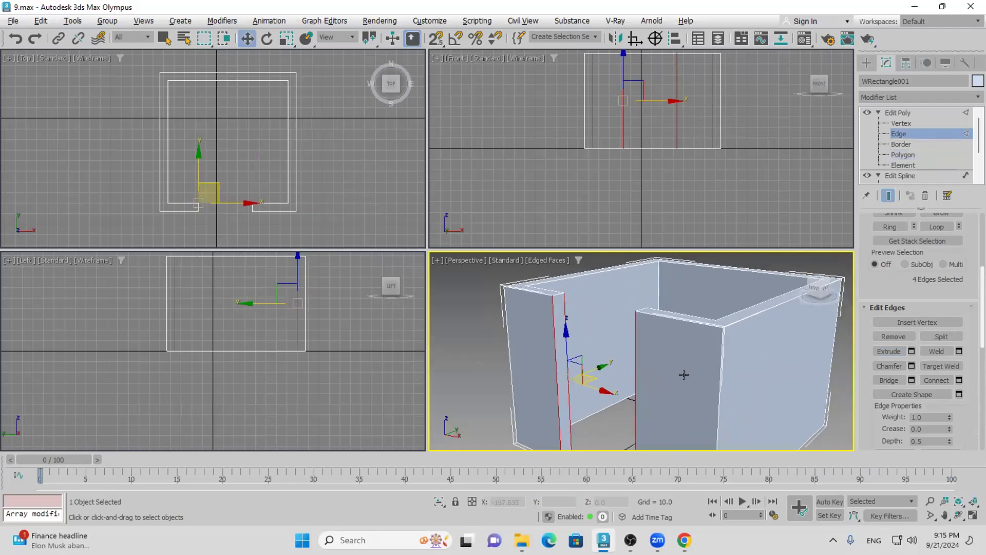
Annotate the wall height as 300, mark horizontal divisions across the opening with a 30 label, and clear the annotations
{"action": "left_click", "coordinate": [958, 515]}
{"action": "left_click_drag", "start_coordinate": [614, 371], "coordinate": [629, 355]}
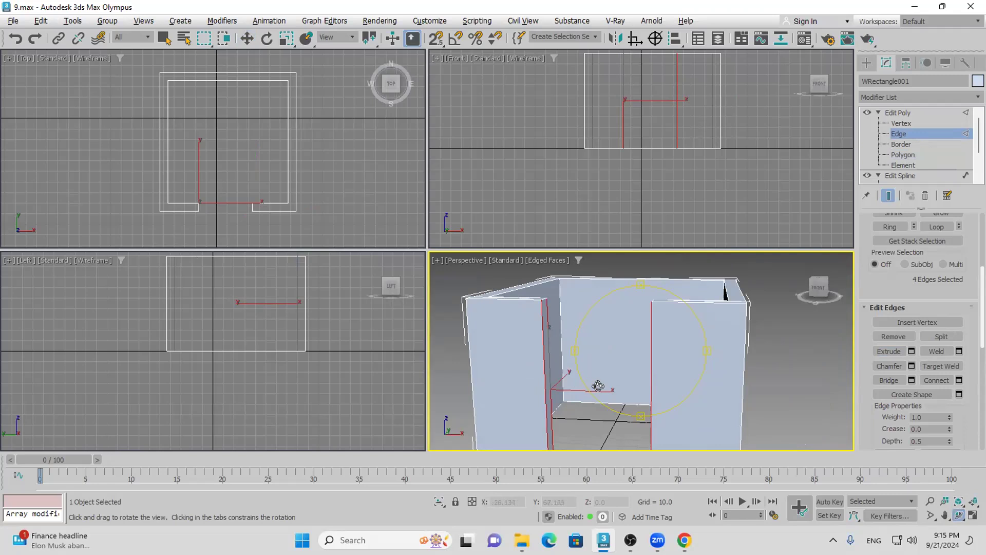
{"action": "scroll", "coordinate": [598, 385], "scroll_direction": "down", "scroll_amount": 4}
{"action": "scroll", "coordinate": [599, 359], "scroll_direction": "up", "scroll_amount": 1}
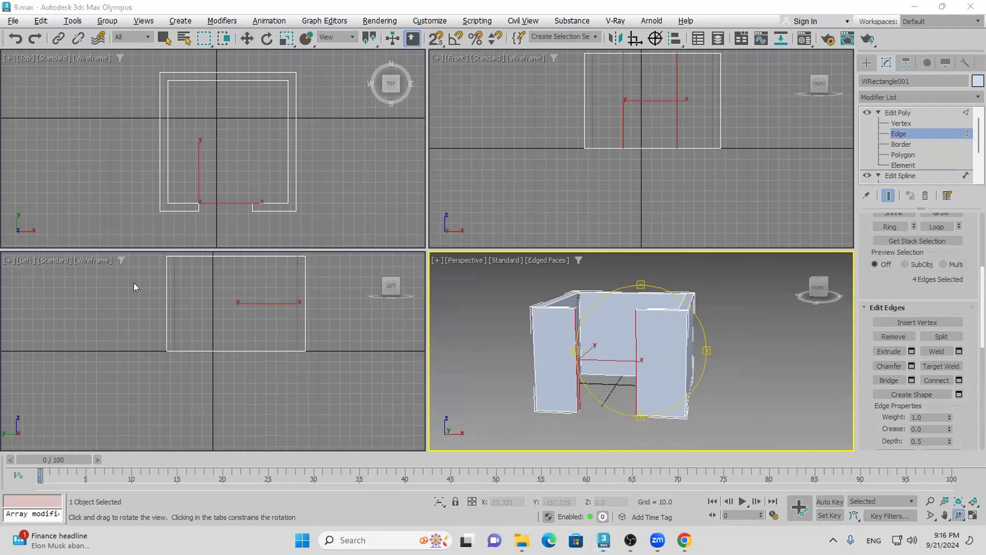
{"action": "mouse_move", "coordinate": [709, 295]}
{"action": "left_mouse_down"}
{"action": "mouse_move", "coordinate": [718, 398]}
{"action": "mouse_move", "coordinate": [705, 424]}
{"action": "left_mouse_up"}
{"action": "left_click_drag", "start_coordinate": [741, 345], "coordinate": [743, 365]}
{"action": "mouse_move", "coordinate": [769, 350]}
{"action": "left_mouse_down"}
{"action": "mouse_move", "coordinate": [759, 357]}
{"action": "mouse_move", "coordinate": [770, 348]}
{"action": "mouse_move", "coordinate": [786, 358]}
{"action": "left_mouse_up"}
{"action": "mouse_move", "coordinate": [639, 340]}
{"action": "left_mouse_down"}
{"action": "mouse_move", "coordinate": [561, 335]}
{"action": "mouse_move", "coordinate": [601, 320]}
{"action": "mouse_move", "coordinate": [600, 330]}
{"action": "mouse_move", "coordinate": [622, 321]}
{"action": "left_mouse_up"}
{"action": "left_click_drag", "start_coordinate": [644, 360], "coordinate": [584, 361]}
{"action": "left_click_drag", "start_coordinate": [637, 380], "coordinate": [536, 375]}
{"action": "mouse_move", "coordinate": [639, 399]}
{"action": "left_mouse_down"}
{"action": "mouse_move", "coordinate": [544, 395]}
{"action": "mouse_move", "coordinate": [644, 415]}
{"action": "mouse_move", "coordinate": [559, 442]}
{"action": "left_mouse_up"}
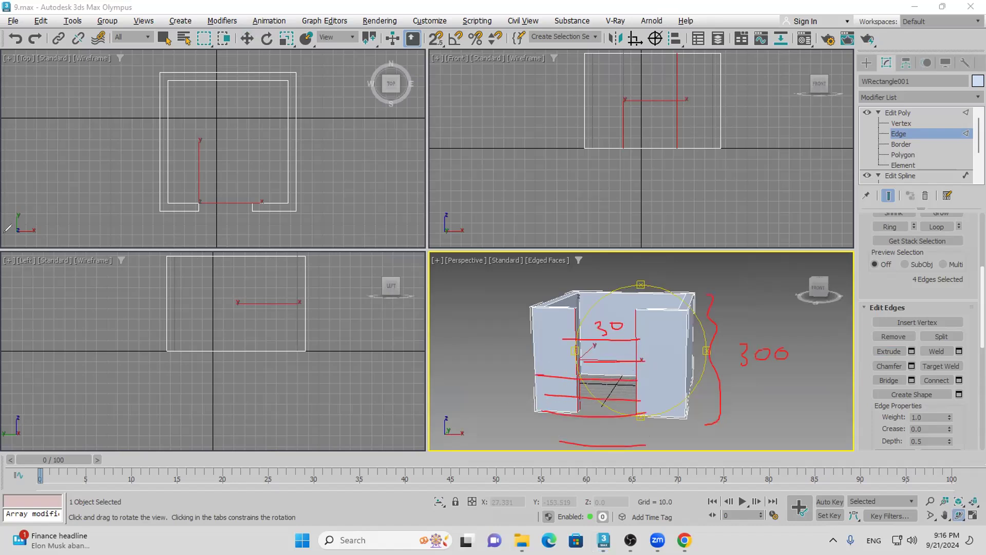
{"action": "key", "text": "Escape"}
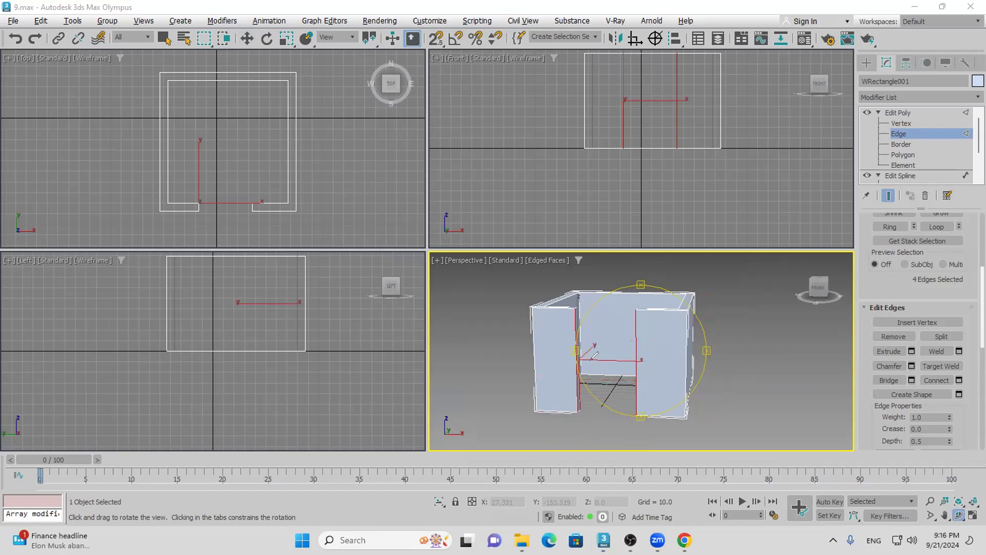
Connect the selected vertical edges of the opening with 3 segments
{"action": "left_click_drag", "start_coordinate": [573, 351], "coordinate": [631, 343]}
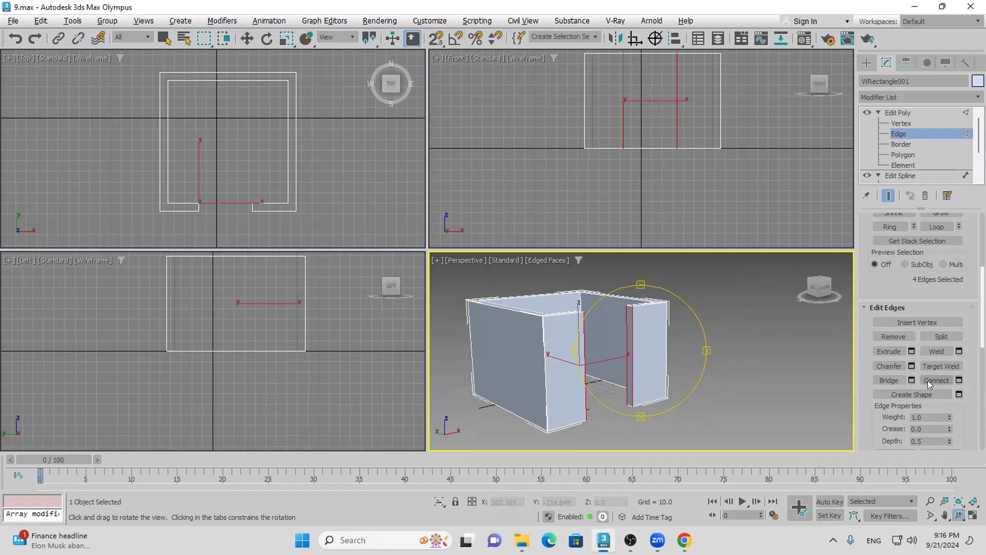
{"action": "left_click", "coordinate": [958, 380]}
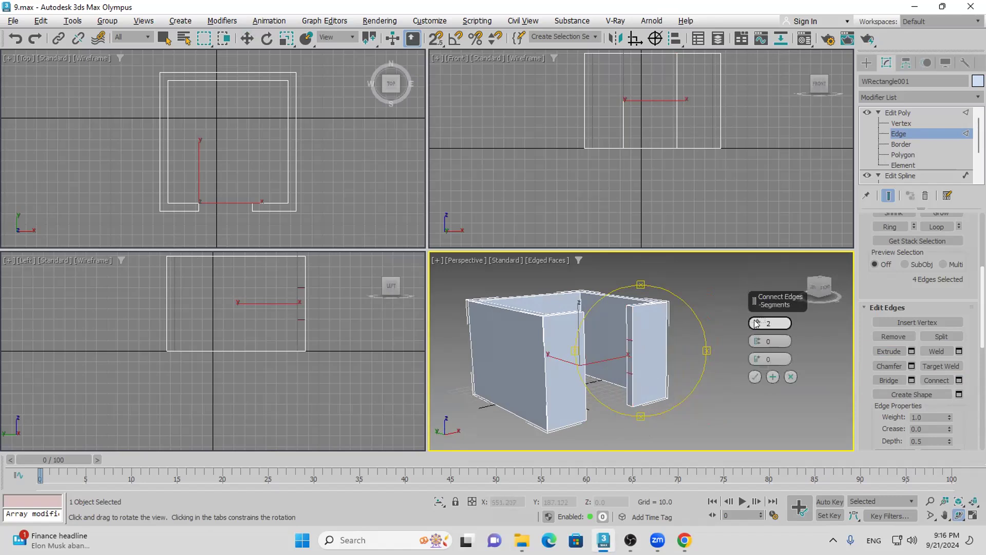
{"action": "left_click", "coordinate": [751, 377]}
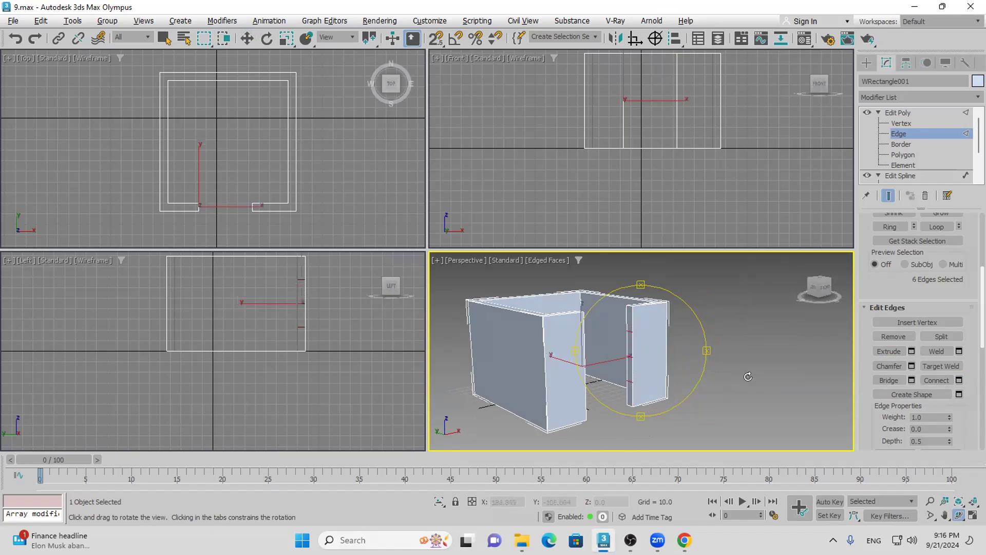
Bridge the uppermost polygons on both ends of the opening to form a lintel across it
{"action": "left_click", "coordinate": [902, 155]}
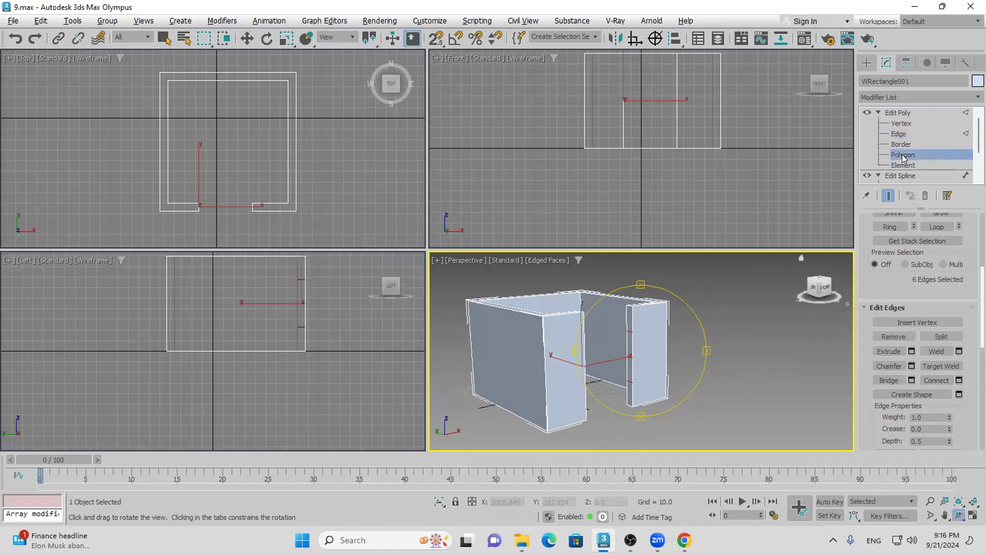
{"action": "left_click", "coordinate": [629, 320]}
{"action": "left_click", "coordinate": [959, 516]}
{"action": "left_click_drag", "start_coordinate": [614, 345], "coordinate": [617, 322]}
{"action": "left_click", "coordinate": [587, 316], "text": "ctrl"}
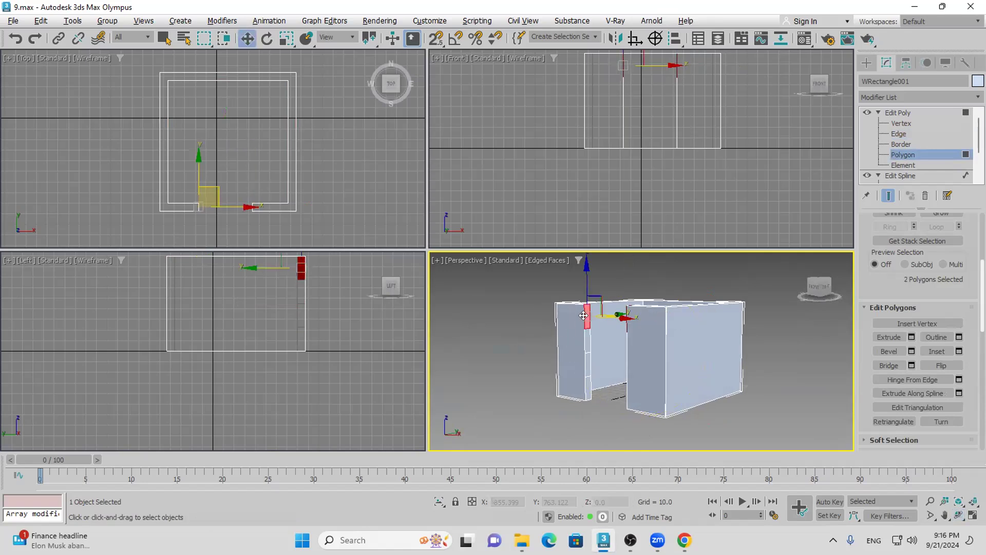
{"action": "left_click", "coordinate": [888, 365]}
{"action": "scroll", "coordinate": [625, 341], "scroll_direction": "up", "scroll_amount": 2}
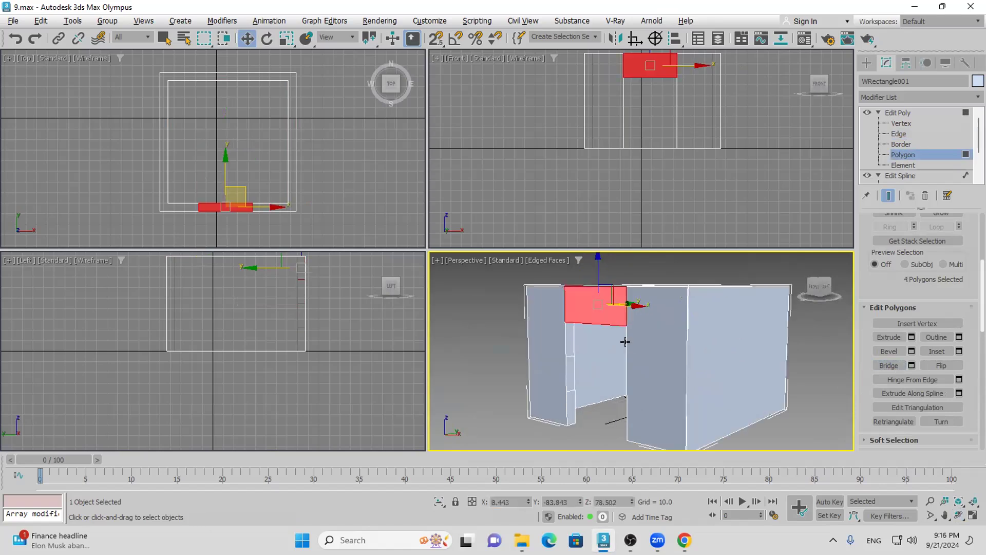
Bridge the lowest polygons on both ends of the opening to form a sill wall beneath the window
{"action": "left_click", "coordinate": [565, 411]}
{"action": "left_click", "coordinate": [958, 515]}
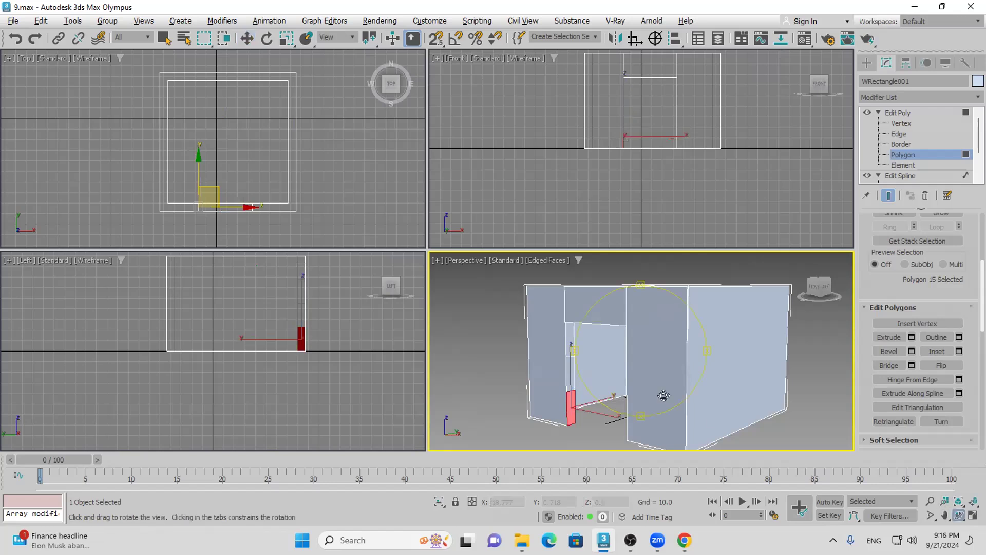
{"action": "left_click_drag", "start_coordinate": [639, 363], "coordinate": [707, 363]}
{"action": "key", "text": "w"}
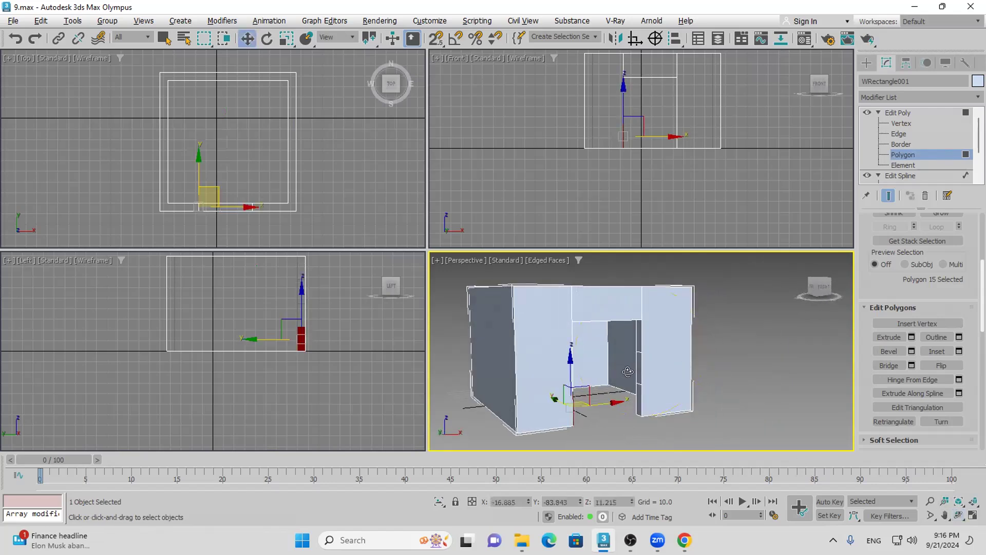
{"action": "left_click", "coordinate": [636, 399]}
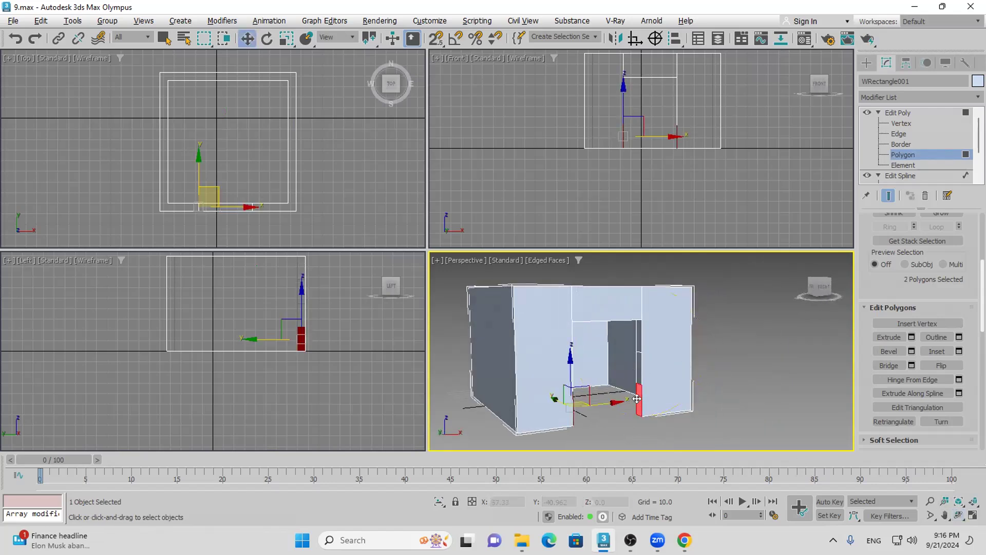
{"action": "left_click", "coordinate": [889, 364]}
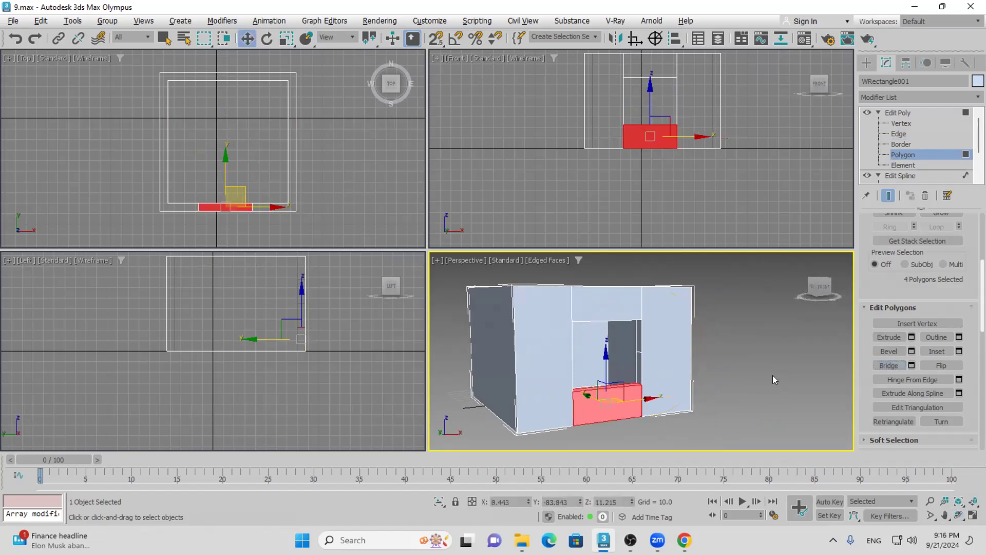
Examine the bridged window opening from several angles with edged faces on and off, and clear the polygon selection
{"action": "middle_click_drag", "start_coordinate": [693, 368], "coordinate": [739, 363]}
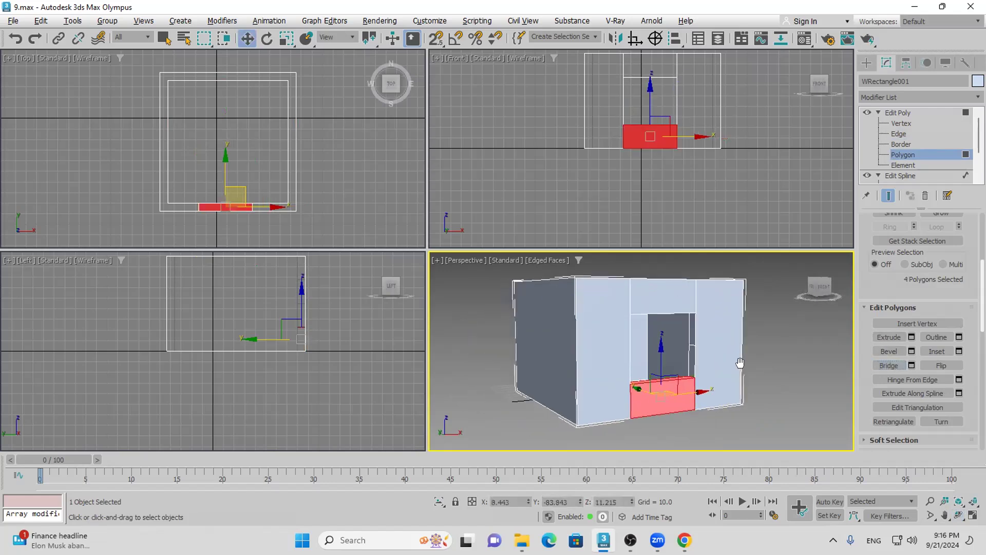
{"action": "left_click", "coordinate": [957, 516]}
{"action": "left_click_drag", "start_coordinate": [662, 359], "coordinate": [570, 363]}
{"action": "key", "text": "F4"}
{"action": "left_click_drag", "start_coordinate": [660, 349], "coordinate": [630, 332]}
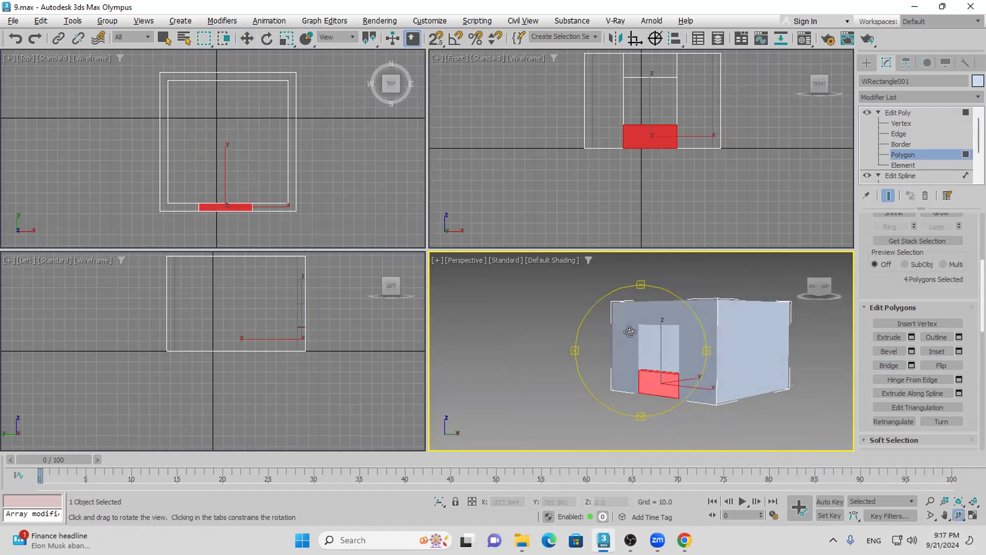
{"action": "left_click_drag", "start_coordinate": [717, 369], "coordinate": [728, 403]}
{"action": "right_click", "coordinate": [749, 429]}
{"action": "left_click", "coordinate": [750, 431]}
{"action": "key", "text": "F4"}
{"action": "key", "text": "F4"}
{"action": "key", "text": "F4"}
{"action": "key", "text": "F4"}
{"action": "key", "text": "F4"}
Select the two outer vertical edges of the back wall at the Edge level and connect them with 15 segments
{"action": "left_click", "coordinate": [958, 515]}
{"action": "mouse_move", "coordinate": [688, 364]}
{"action": "left_mouse_down"}
{"action": "mouse_move", "coordinate": [538, 361]}
{"action": "mouse_move", "coordinate": [716, 376]}
{"action": "mouse_move", "coordinate": [621, 363]}
{"action": "mouse_move", "coordinate": [685, 354]}
{"action": "left_mouse_up"}
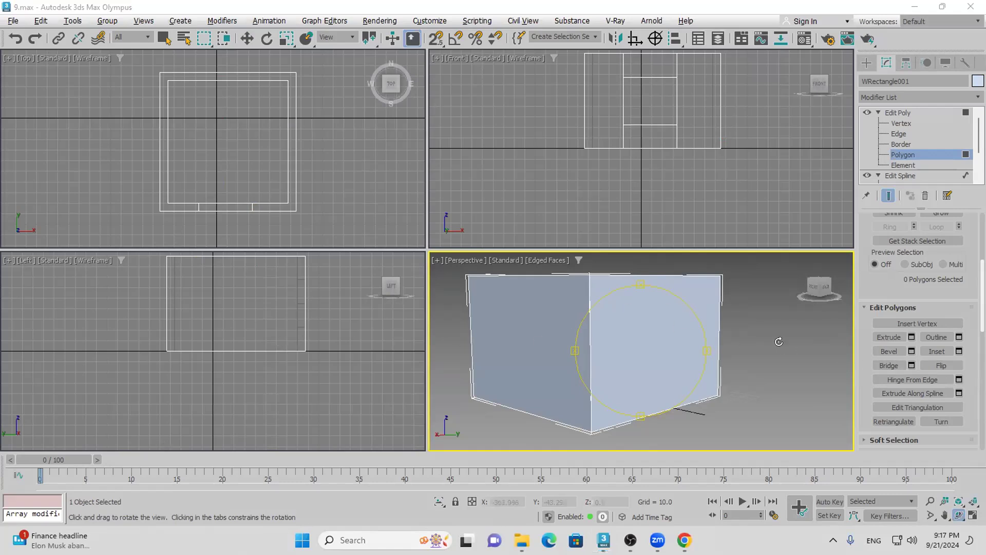
{"action": "left_click", "coordinate": [899, 133]}
{"action": "key", "text": "w"}
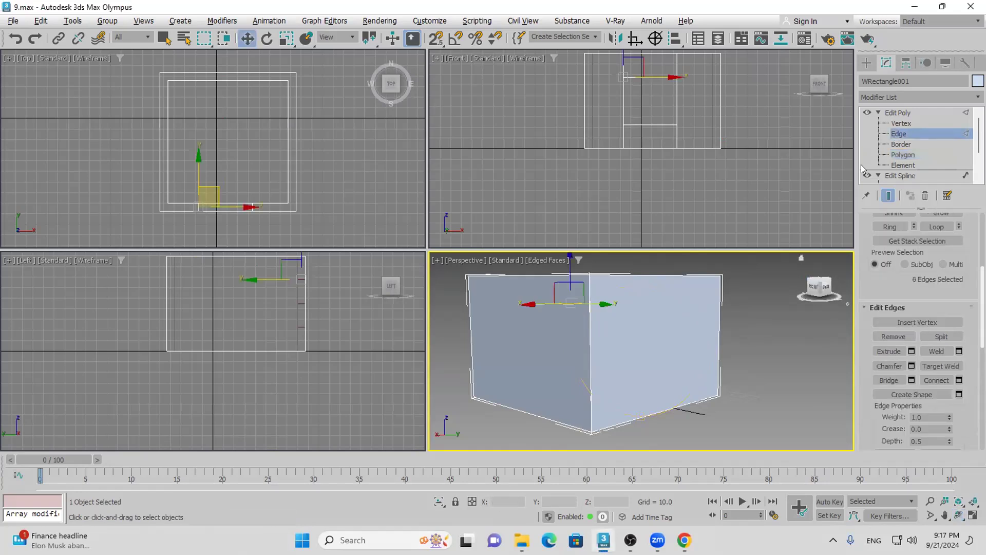
{"action": "left_click", "coordinate": [717, 343]}
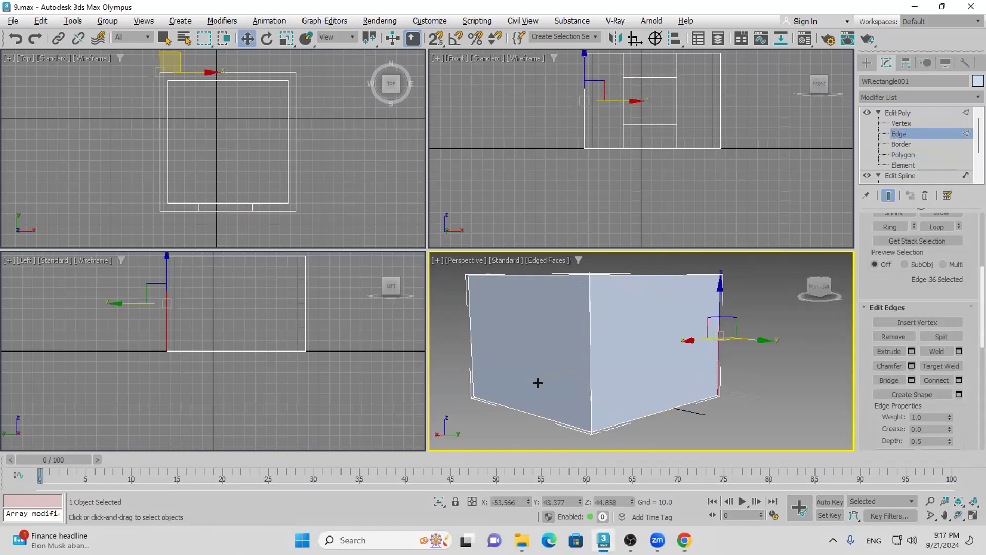
{"action": "left_click", "coordinate": [590, 374], "text": "ctrl"}
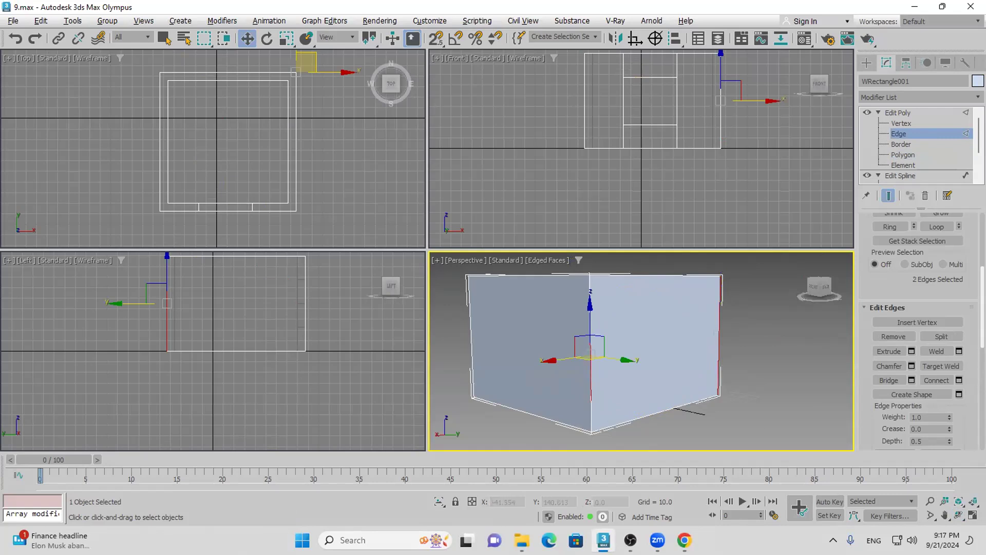
{"action": "left_click", "coordinate": [958, 380]}
{"action": "left_click_drag", "start_coordinate": [755, 330], "coordinate": [755, 319]}
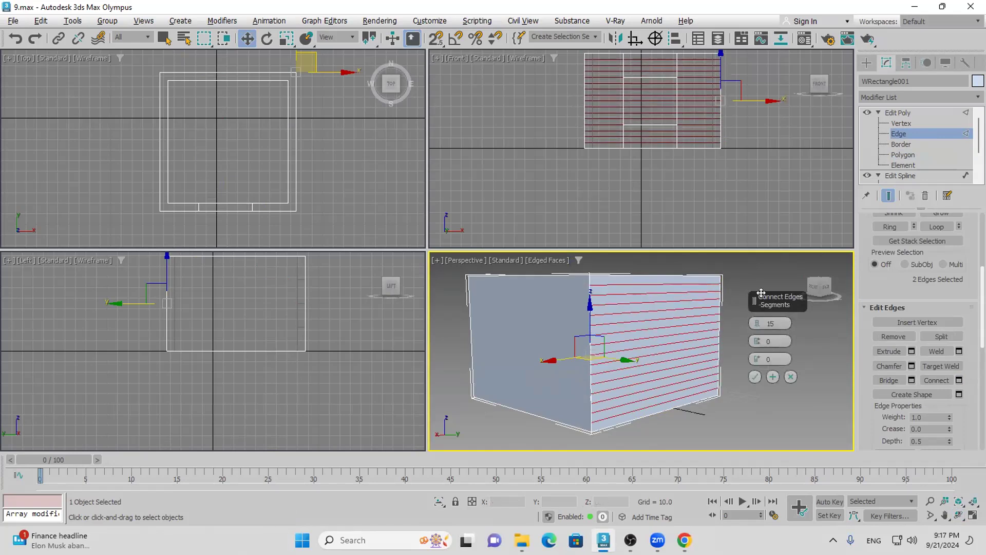
{"action": "left_click", "coordinate": [754, 378]}
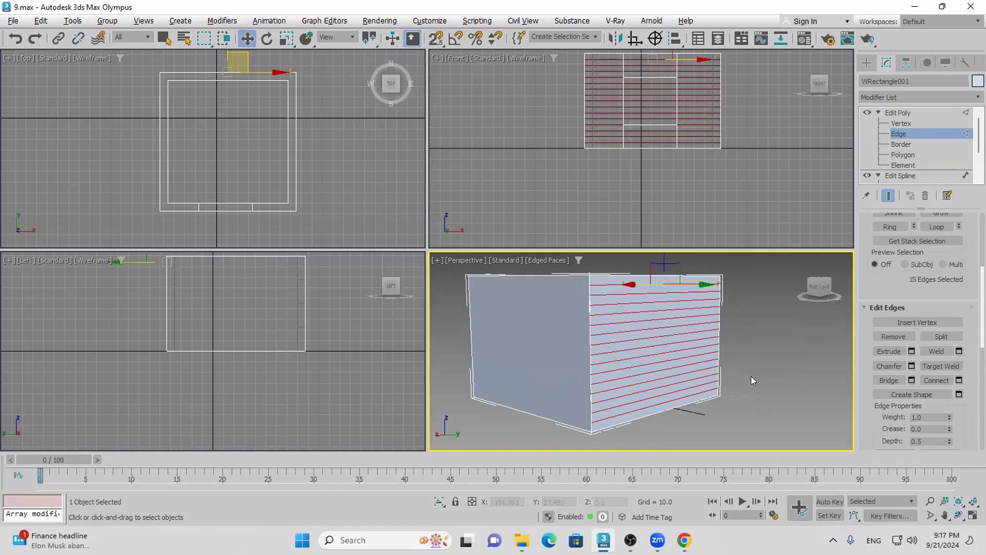
Extrude the top and bottom strips of the back wall outward by 89.716 at the Polygon level
{"action": "left_click", "coordinate": [903, 155]}
{"action": "left_click", "coordinate": [666, 277]}
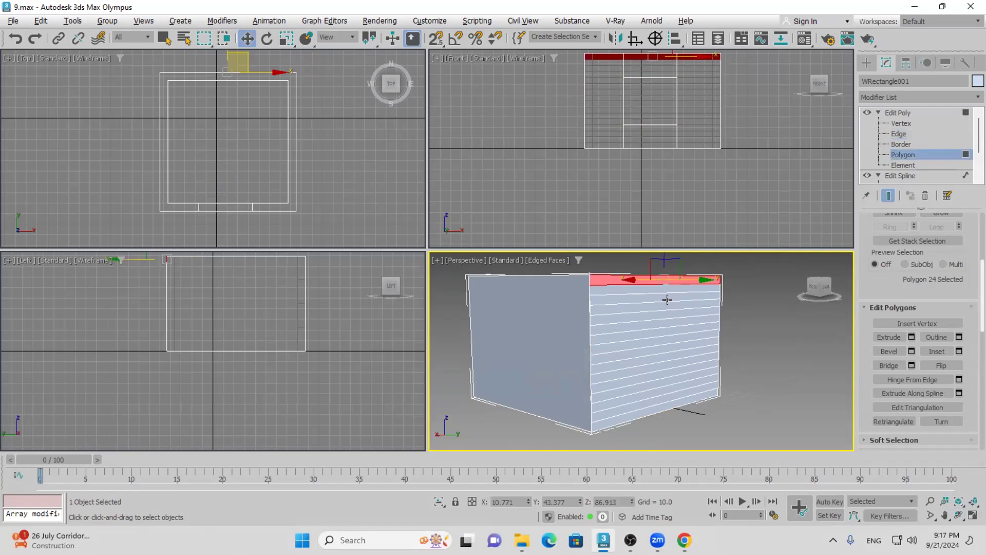
{"action": "left_click", "coordinate": [668, 403], "text": "ctrl"}
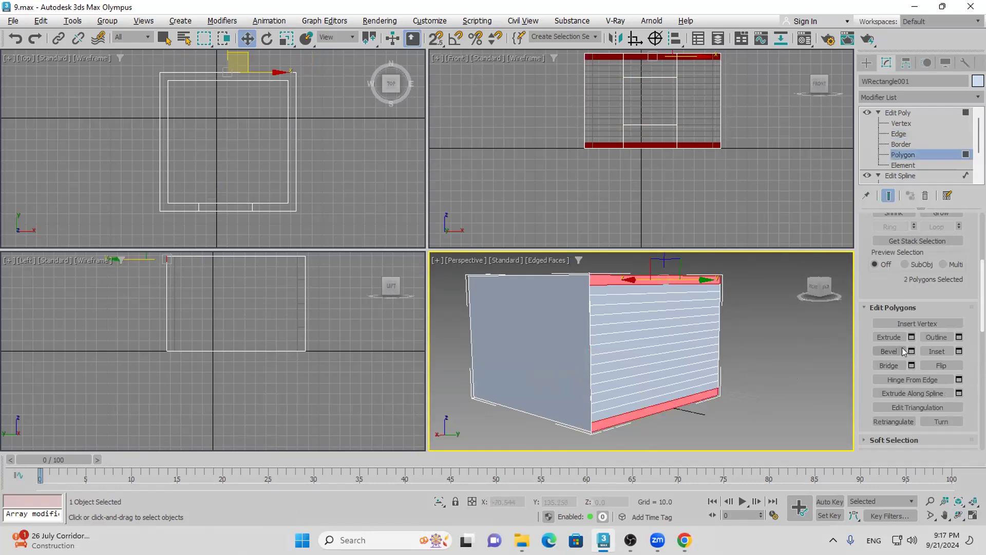
{"action": "left_click", "coordinate": [912, 337]}
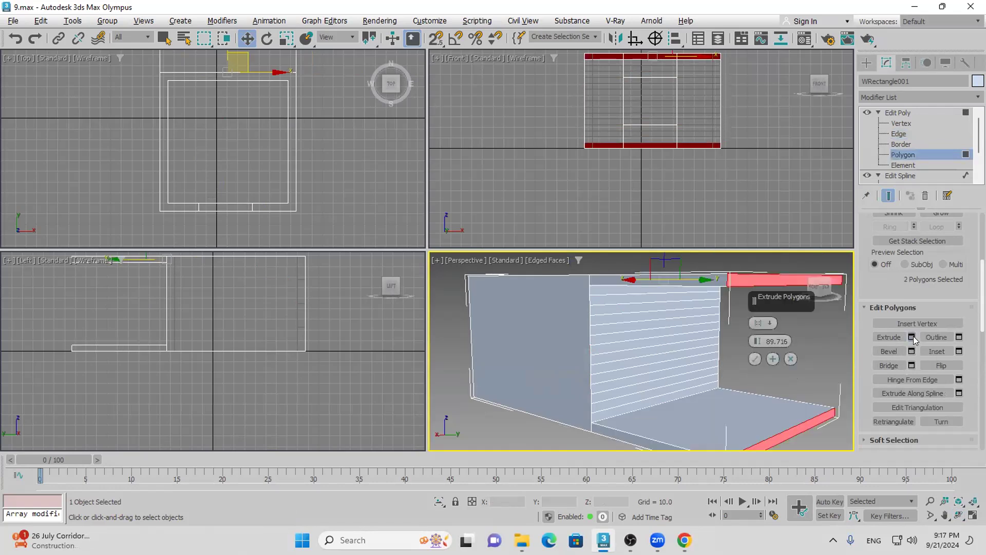
{"action": "left_click", "coordinate": [754, 358]}
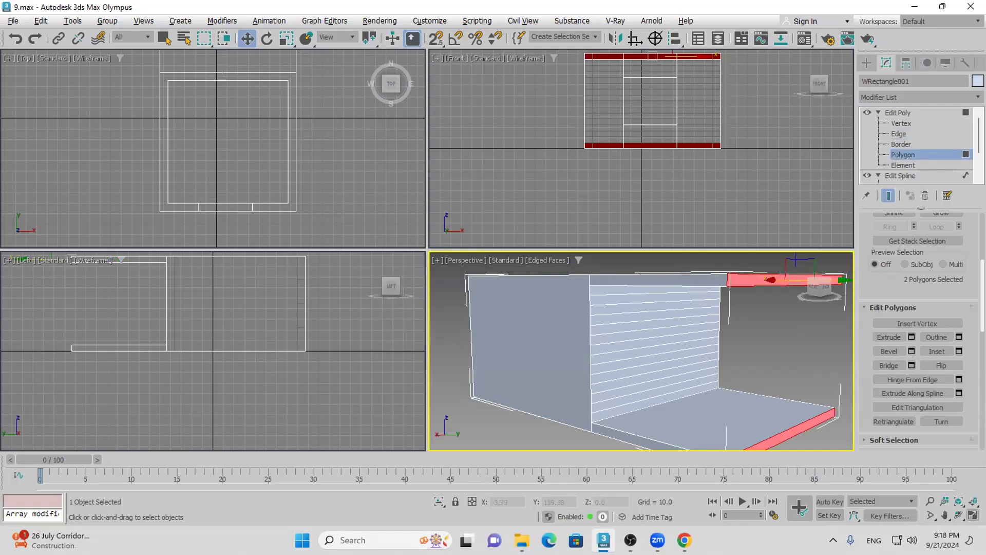
Extrude the top face of the projecting upper slab upward freehand into a tall block
{"action": "left_click", "coordinate": [959, 515]}
{"action": "left_click_drag", "start_coordinate": [640, 339], "coordinate": [656, 363]}
{"action": "scroll", "coordinate": [621, 371], "scroll_direction": "down", "scroll_amount": 5}
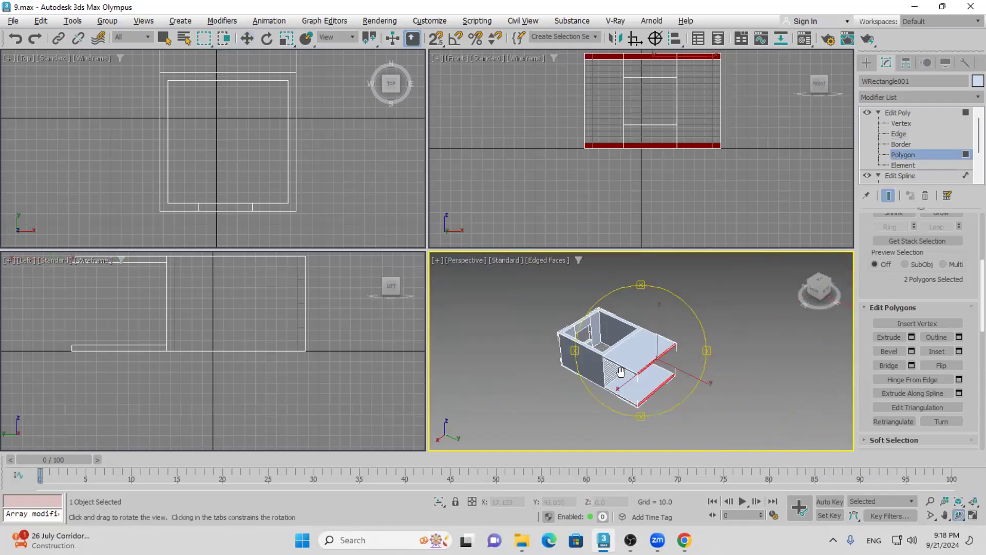
{"action": "scroll", "coordinate": [621, 371], "scroll_direction": "up", "scroll_amount": 3}
{"action": "right_click", "coordinate": [621, 325]}
{"action": "left_click", "coordinate": [621, 326]}
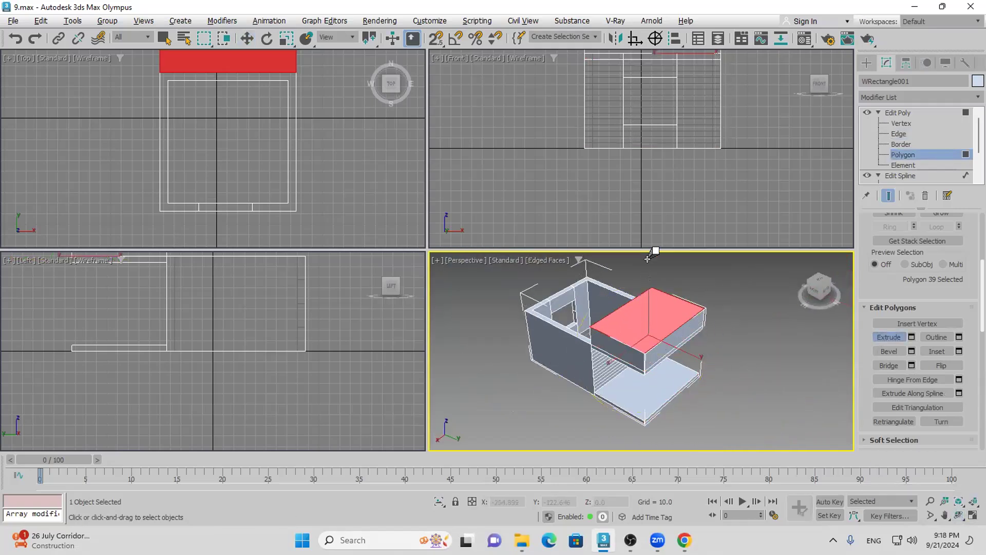
{"action": "left_click_drag", "start_coordinate": [648, 259], "coordinate": [661, 165]}
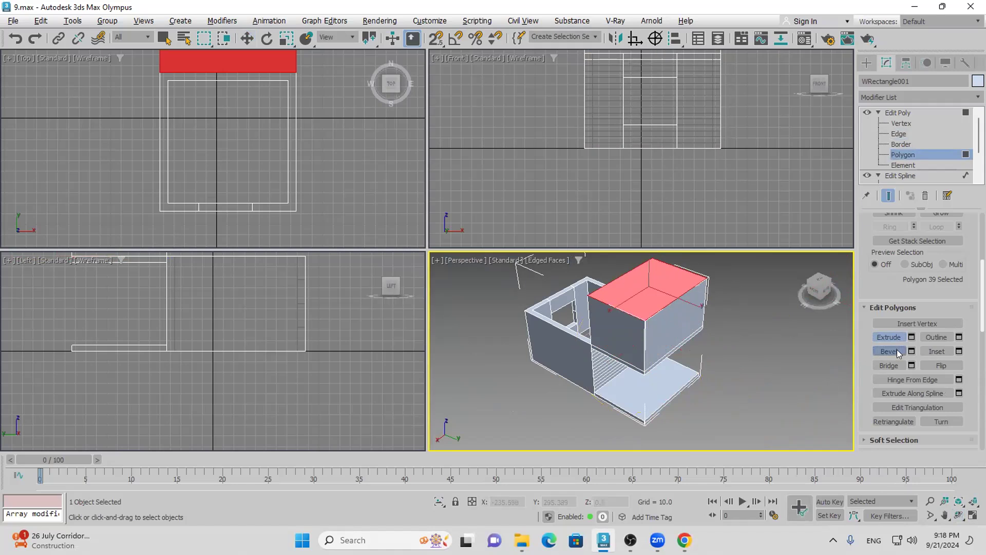
Bevel the top face of the projecting upper block upward and inward freehand into a hipped roof
{"action": "left_click_drag", "start_coordinate": [645, 299], "coordinate": [643, 323]}
{"action": "middle_click_drag", "start_coordinate": [640, 384], "coordinate": [659, 385]}
{"action": "key", "text": "ctrl+r"}
{"action": "left_click_drag", "start_coordinate": [666, 372], "coordinate": [699, 336]}
{"action": "scroll", "coordinate": [698, 337], "scroll_direction": "up", "scroll_amount": 3}
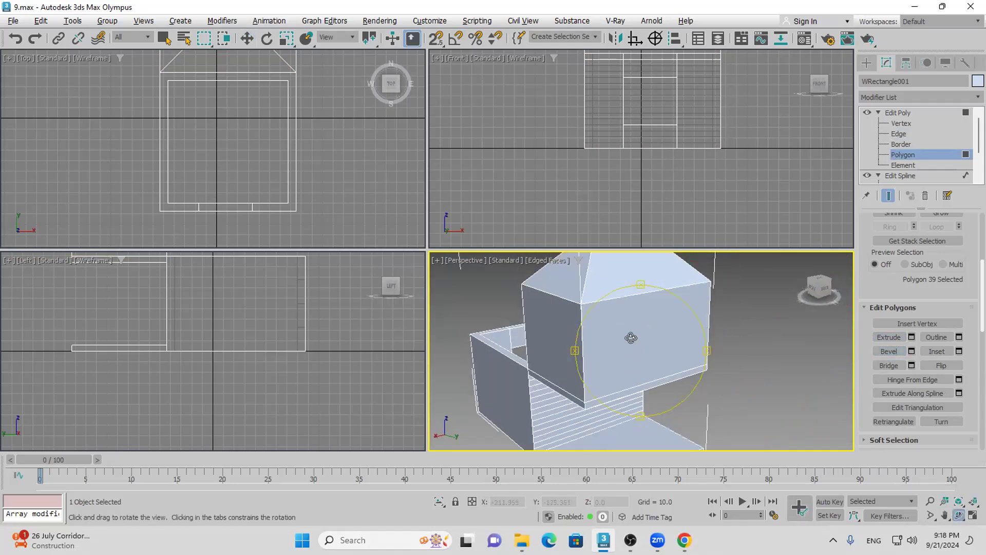
Inset the outer front face of the upper block slightly and extrude it inward freehand into a deep recess
{"action": "left_click", "coordinate": [936, 351]}
{"action": "left_click_drag", "start_coordinate": [641, 303], "coordinate": [682, 480]}
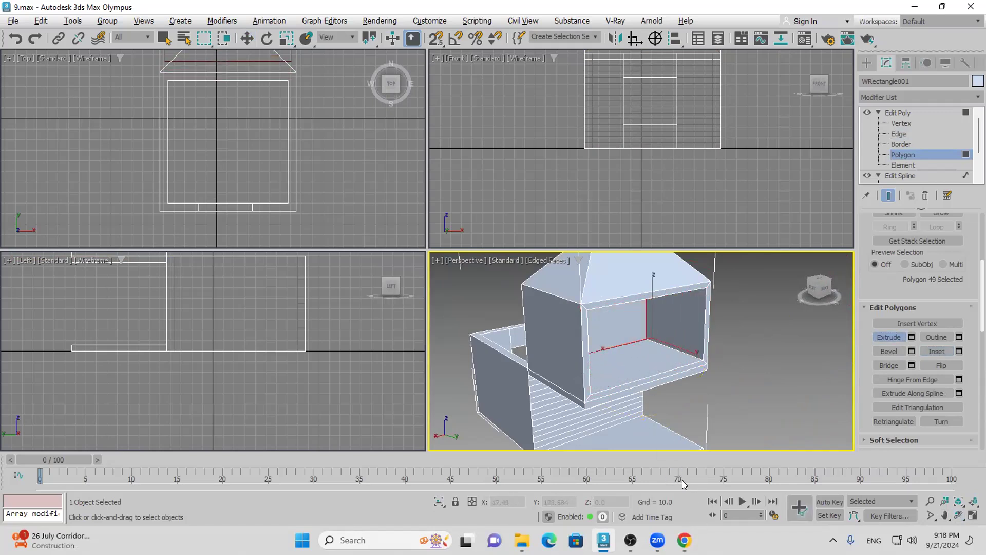
{"action": "scroll", "coordinate": [728, 395], "scroll_direction": "down", "scroll_amount": 3}
{"action": "scroll", "coordinate": [728, 395], "scroll_direction": "up", "scroll_amount": 1}
{"action": "key", "text": "w"}
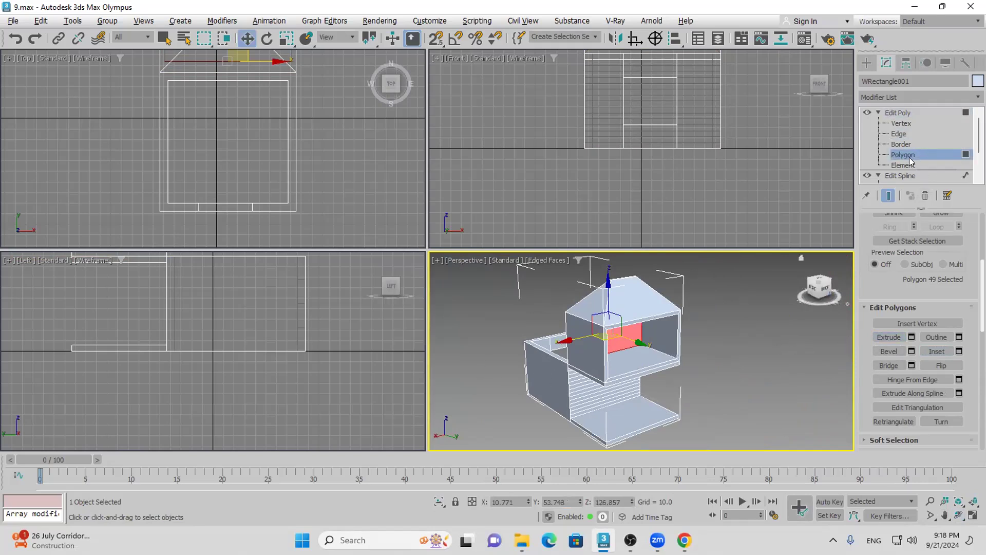
Extrude the side wall face beside the striped back wall outward by 282.171 into a long wing
{"action": "left_click", "coordinate": [556, 370]}
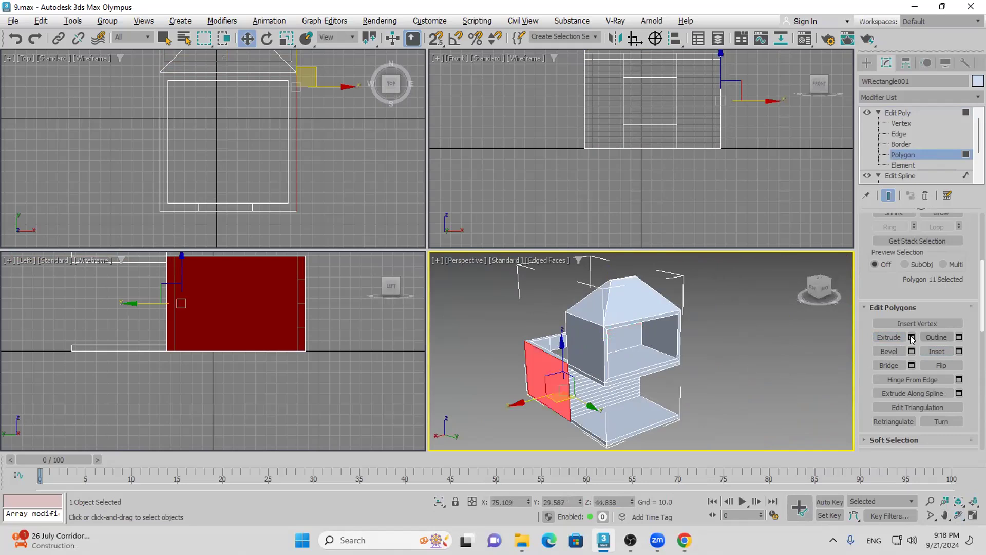
{"action": "left_click", "coordinate": [912, 337]}
{"action": "left_click_drag", "start_coordinate": [757, 341], "coordinate": [796, 448]}
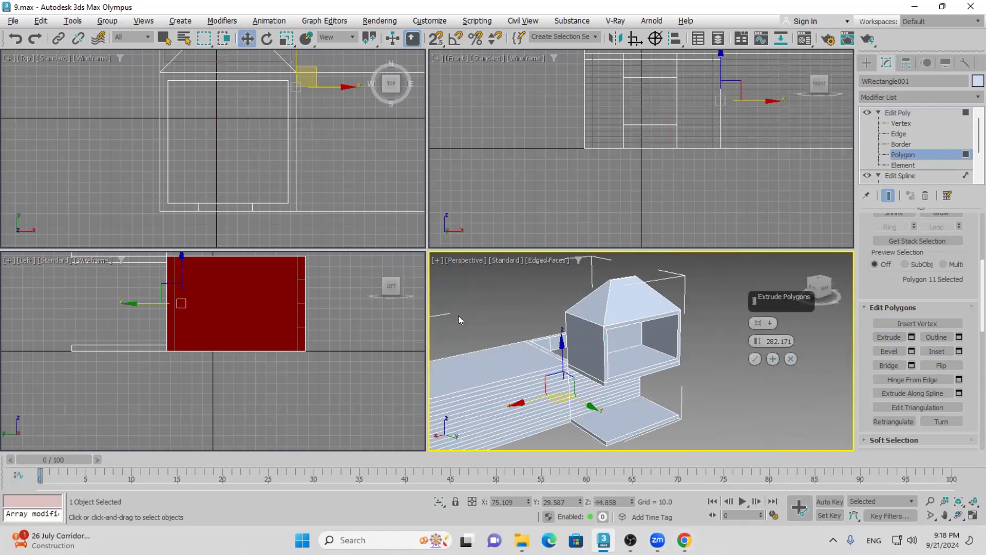
{"action": "scroll", "coordinate": [713, 362], "scroll_direction": "down", "scroll_amount": 3}
{"action": "left_click", "coordinate": [755, 359]}
{"action": "middle_click_drag", "start_coordinate": [542, 379], "coordinate": [658, 362]}
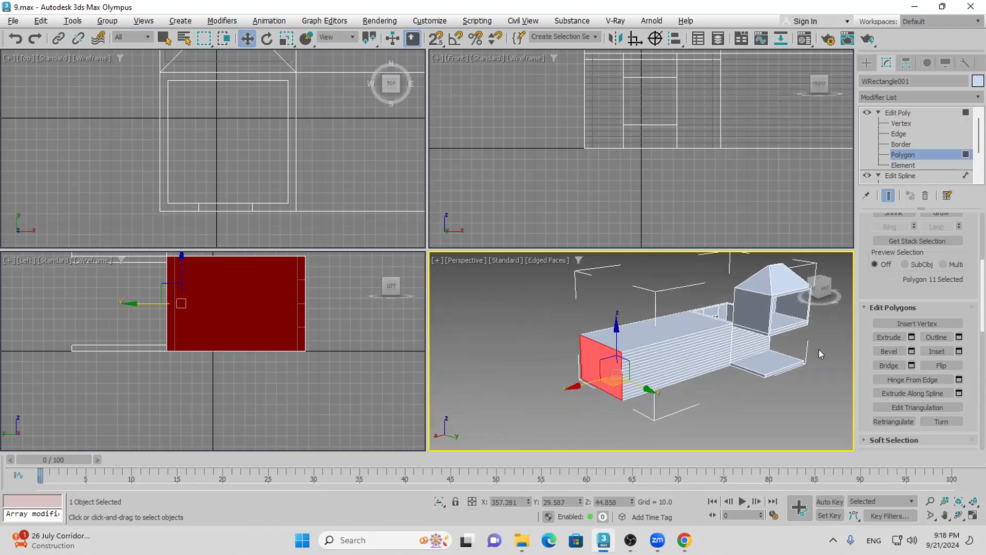
Inset the end face of the long wing slightly and extrude it inward by -111.905
{"action": "left_click", "coordinate": [939, 350]}
{"action": "left_click_drag", "start_coordinate": [609, 360], "coordinate": [611, 351]}
{"action": "left_click", "coordinate": [912, 338]}
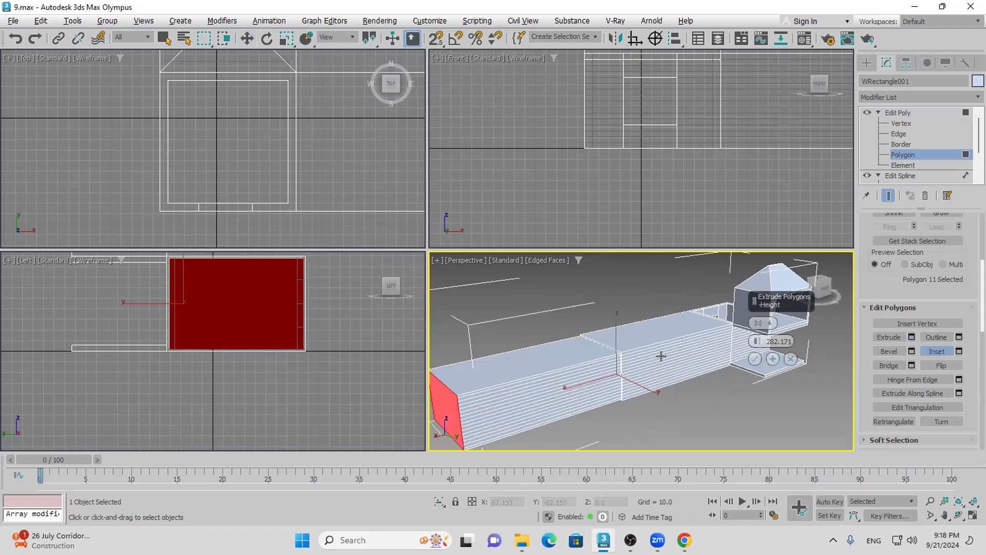
{"action": "left_click_drag", "start_coordinate": [757, 341], "coordinate": [860, 301]}
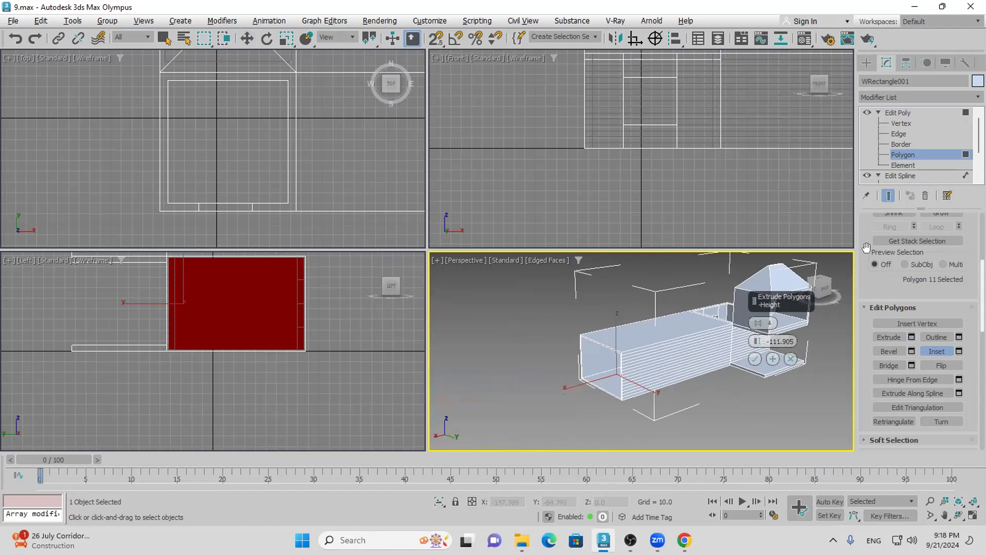
{"action": "left_click", "coordinate": [754, 358]}
Bevel the top face of the long wing upward and inward freehand into a hipped roof with a narrow ridge
{"action": "left_click_drag", "start_coordinate": [672, 325], "coordinate": [665, 264]}
{"action": "key", "text": "z"}
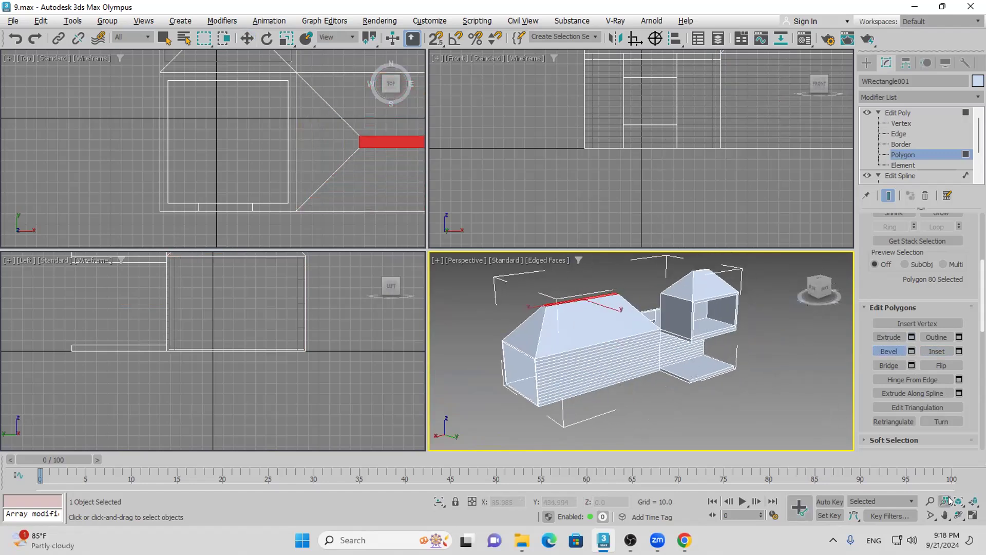
Extrude the outer side wall face opposite the long wing outward by 138.673
{"action": "left_click", "coordinate": [959, 515]}
{"action": "left_click_drag", "start_coordinate": [683, 359], "coordinate": [566, 369]}
{"action": "scroll", "coordinate": [594, 374], "scroll_direction": "up", "scroll_amount": 5}
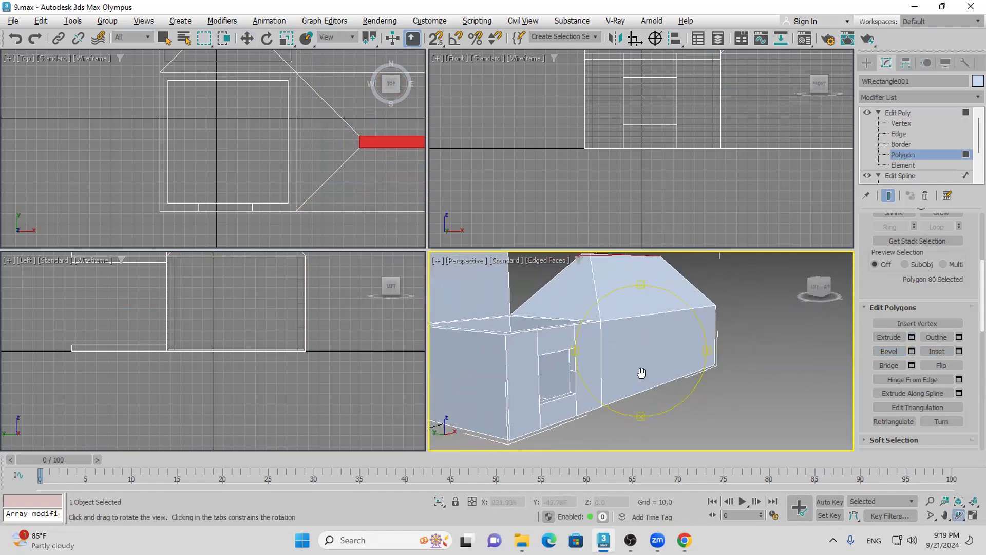
{"action": "scroll", "coordinate": [642, 373], "scroll_direction": "down", "scroll_amount": 4}
{"action": "right_click", "coordinate": [542, 373]}
{"action": "left_click", "coordinate": [535, 370]}
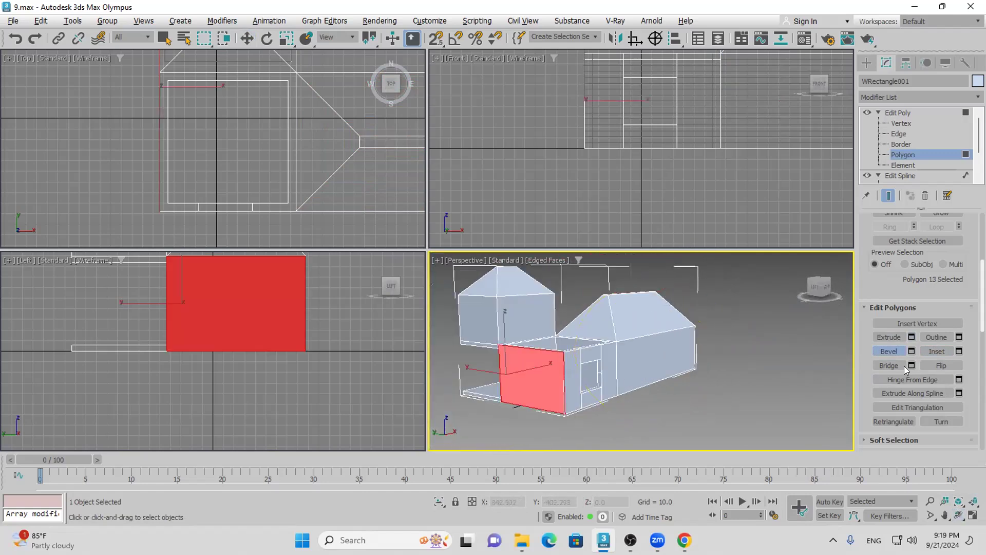
{"action": "left_click", "coordinate": [911, 337]}
{"action": "left_click_drag", "start_coordinate": [760, 339], "coordinate": [881, 285]}
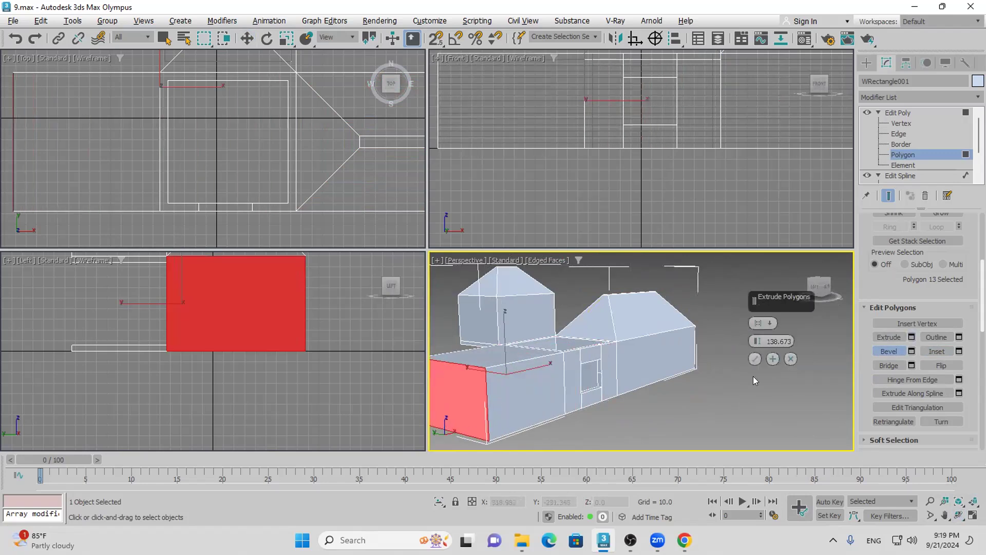
{"action": "left_click", "coordinate": [754, 358]}
Inset the top face of the newly extruded side block by 5.547
{"action": "middle_click_drag", "start_coordinate": [716, 390], "coordinate": [739, 393]}
{"action": "left_click", "coordinate": [958, 515]}
{"action": "left_click_drag", "start_coordinate": [770, 411], "coordinate": [950, 365]}
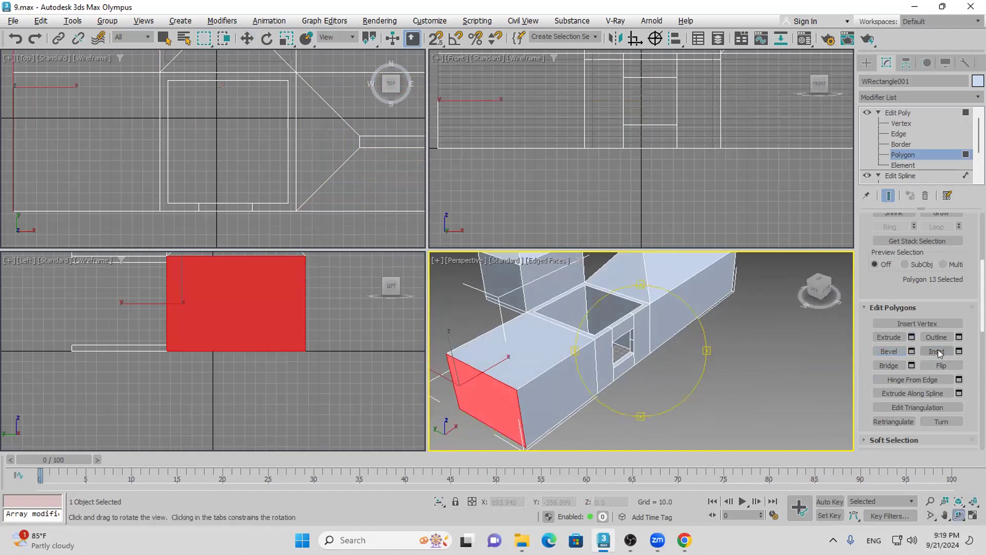
{"action": "left_click", "coordinate": [958, 351]}
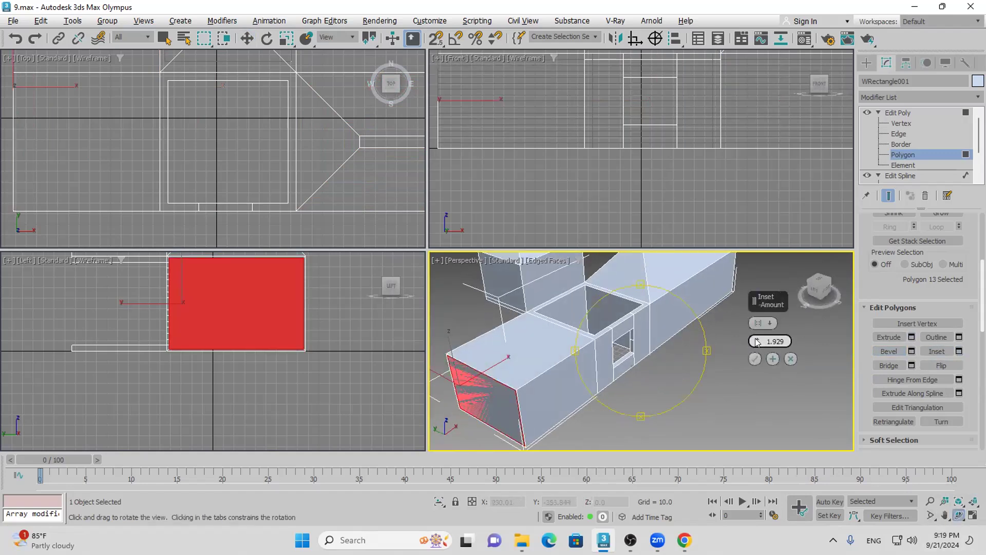
{"action": "left_click_drag", "start_coordinate": [756, 340], "coordinate": [755, 326]}
{"action": "left_click", "coordinate": [520, 343]}
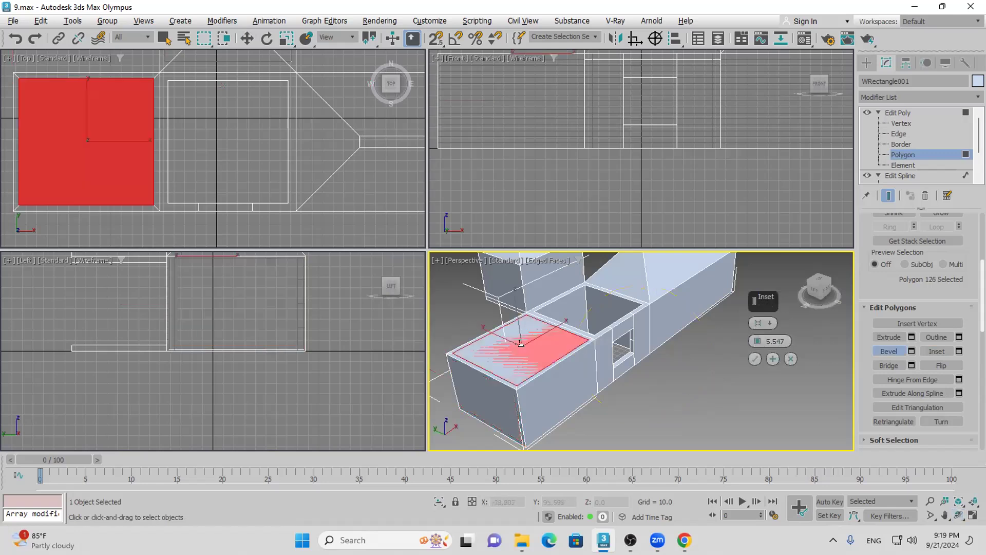
{"action": "left_click", "coordinate": [756, 359]}
Extrude the inset top face downward freehand almost to the base to hollow the block into an open room
{"action": "left_click", "coordinate": [893, 337]}
{"action": "left_click_drag", "start_coordinate": [539, 380], "coordinate": [542, 457]}
{"action": "scroll", "coordinate": [637, 370], "scroll_direction": "down", "scroll_amount": 2}
{"action": "scroll", "coordinate": [633, 369], "scroll_direction": "up", "scroll_amount": 4}
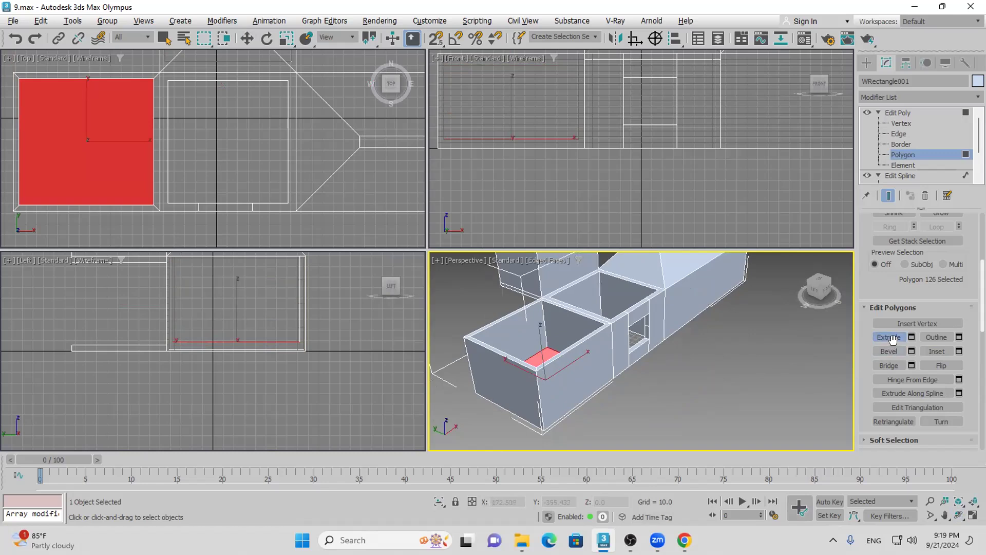
Extrude the outer wall face of the hollow room, on the window side, outward freehand into another block
{"action": "key", "text": "w"}
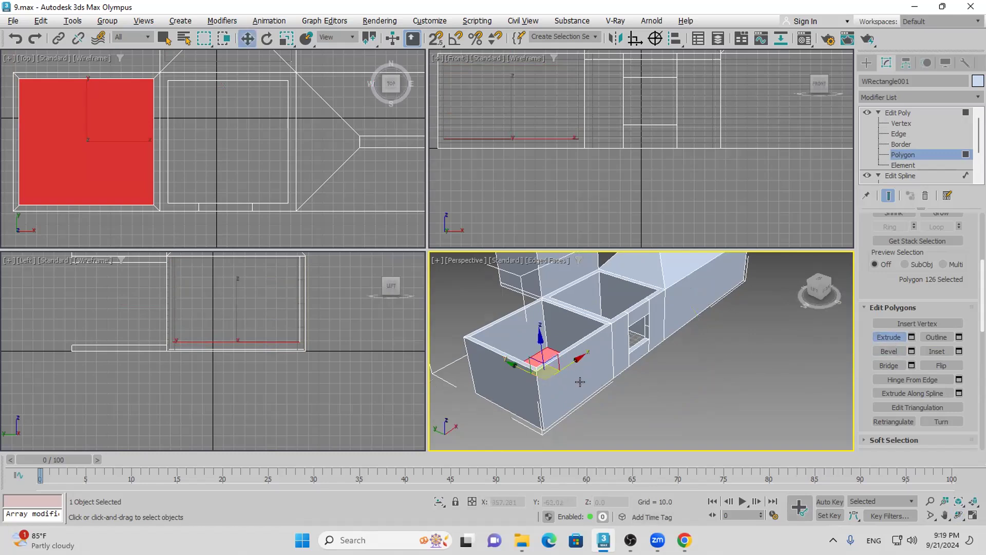
{"action": "left_click", "coordinate": [577, 376]}
{"action": "left_click", "coordinate": [888, 337]}
{"action": "left_click_drag", "start_coordinate": [585, 359], "coordinate": [609, 135]}
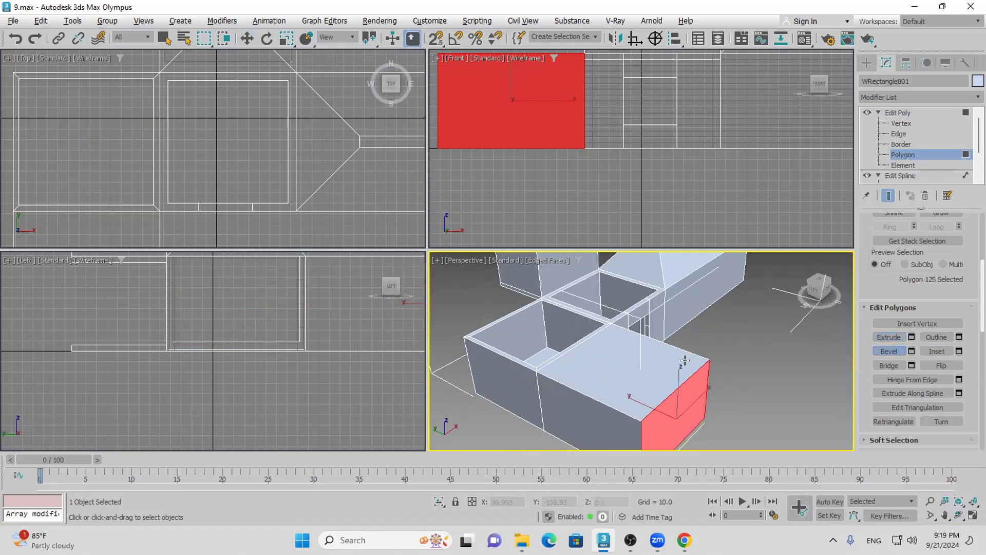
Bevel the top face of the new front block upward and inward freehand into a steep hipped roof
{"action": "left_click", "coordinate": [643, 365]}
{"action": "left_click_drag", "start_coordinate": [633, 354], "coordinate": [635, 308]}
{"action": "left_click", "coordinate": [668, 349]}
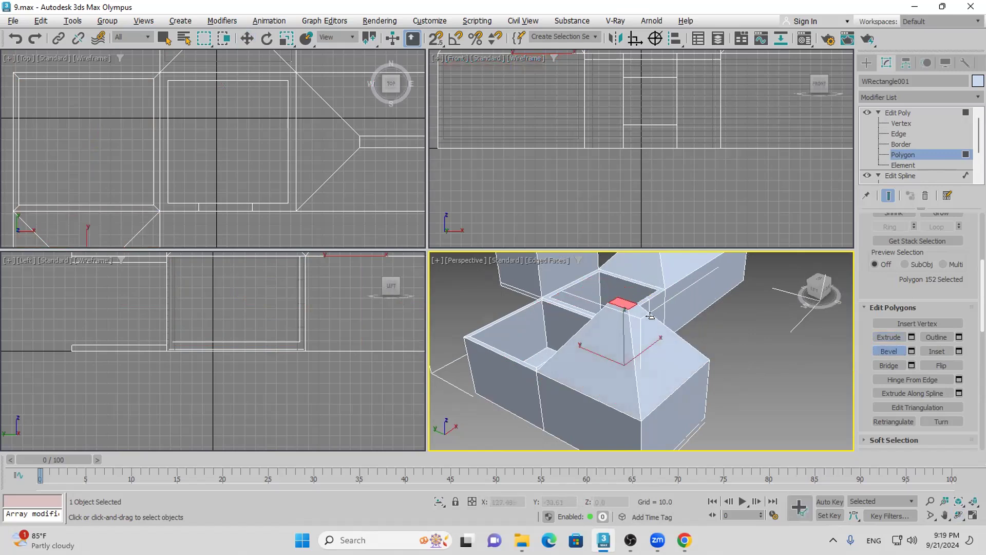
Apply a Quadify Mesh modifier to the whole building
{"action": "scroll", "coordinate": [677, 353], "scroll_direction": "down", "scroll_amount": 5}
{"action": "scroll", "coordinate": [677, 353], "scroll_direction": "up", "scroll_amount": 5}
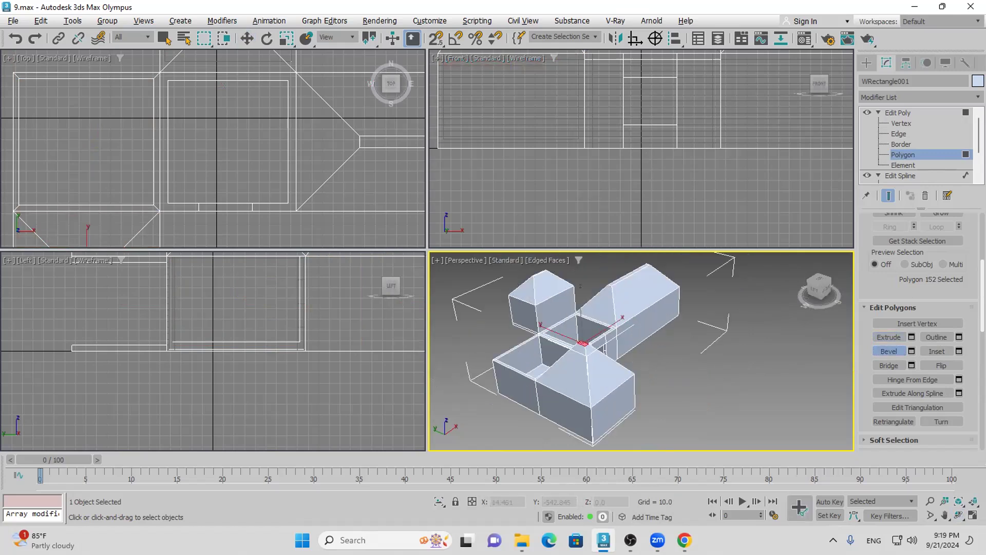
{"action": "left_click", "coordinate": [958, 515]}
{"action": "mouse_move", "coordinate": [642, 358]}
{"action": "left_mouse_down"}
{"action": "mouse_move", "coordinate": [662, 360]}
{"action": "mouse_move", "coordinate": [634, 360]}
{"action": "mouse_move", "coordinate": [638, 323]}
{"action": "mouse_move", "coordinate": [591, 349]}
{"action": "mouse_move", "coordinate": [521, 366]}
{"action": "mouse_move", "coordinate": [514, 331]}
{"action": "mouse_move", "coordinate": [666, 345]}
{"action": "mouse_move", "coordinate": [660, 339]}
{"action": "mouse_move", "coordinate": [644, 364]}
{"action": "mouse_move", "coordinate": [639, 345]}
{"action": "left_mouse_up"}
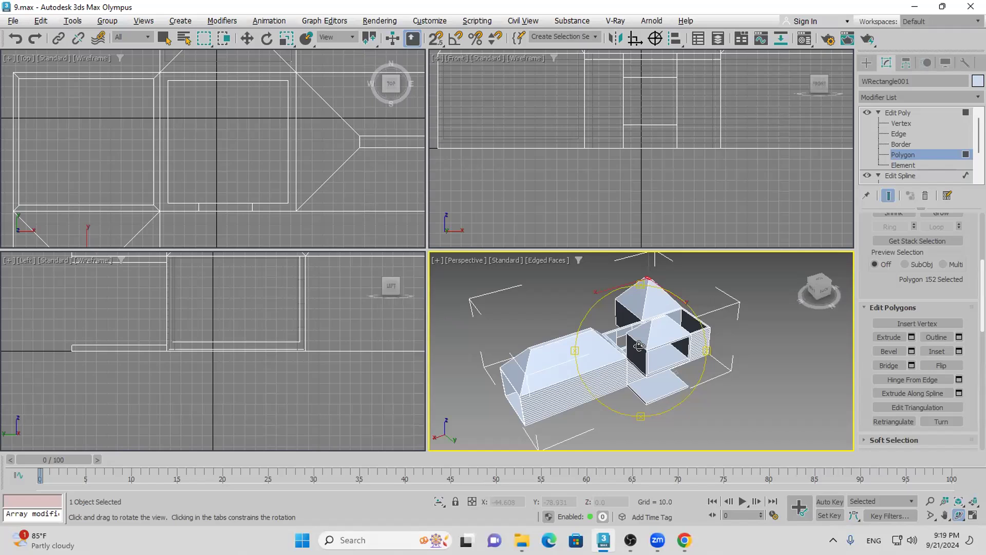
{"action": "left_click_drag", "start_coordinate": [640, 346], "coordinate": [636, 367]}
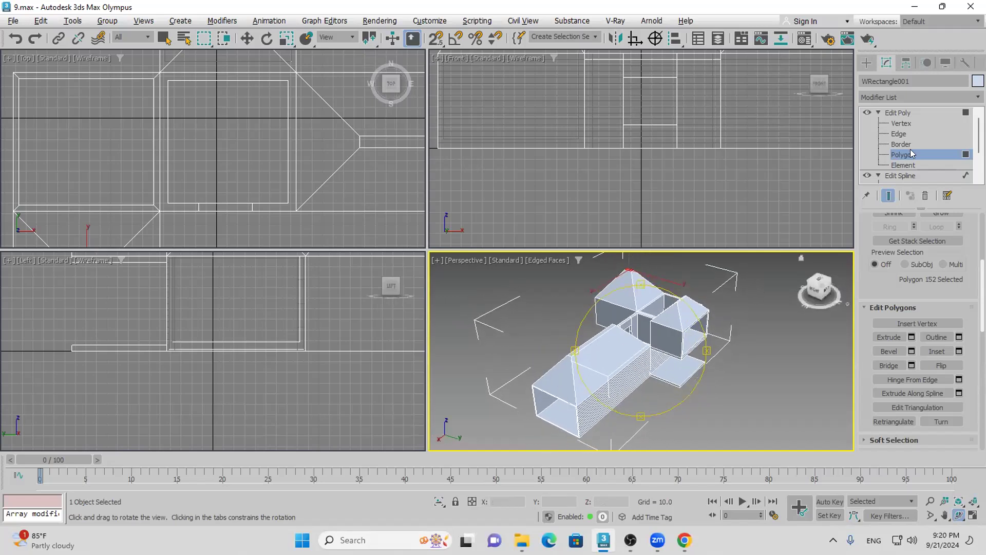
{"action": "left_click", "coordinate": [909, 96]}
{"action": "type", "text": "q"}
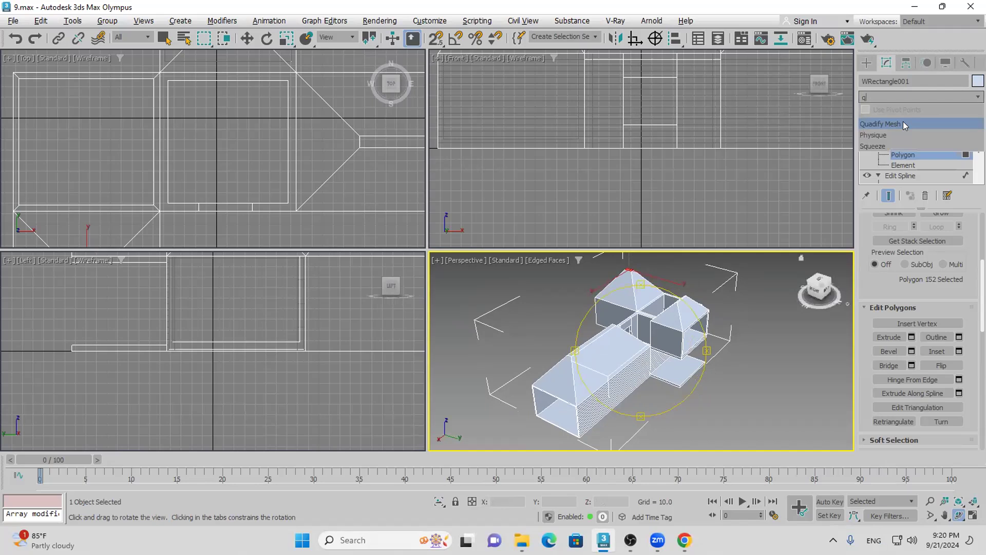
{"action": "left_click", "coordinate": [903, 124]}
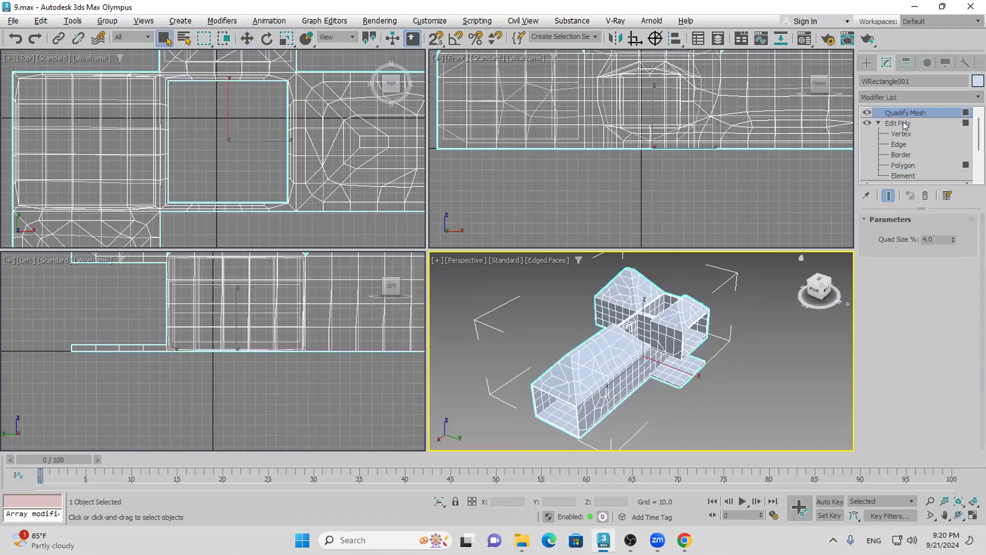
Try different Quadify Mesh quad sizes down to 1.5%, and remove the modifier to return to Edit Poly polygon editing
{"action": "left_click", "coordinate": [950, 234]}
{"action": "left_click", "coordinate": [950, 234]}
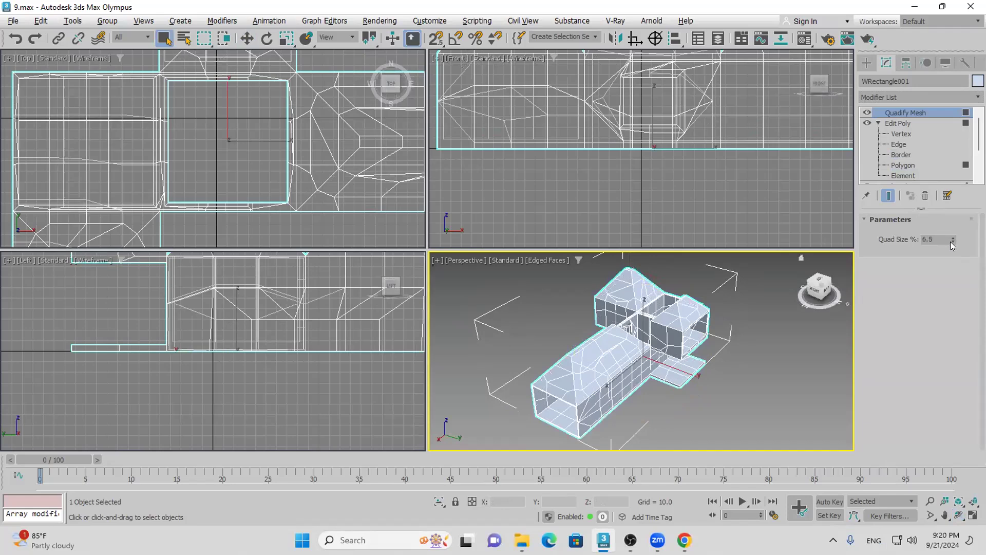
{"action": "left_click", "coordinate": [953, 242]}
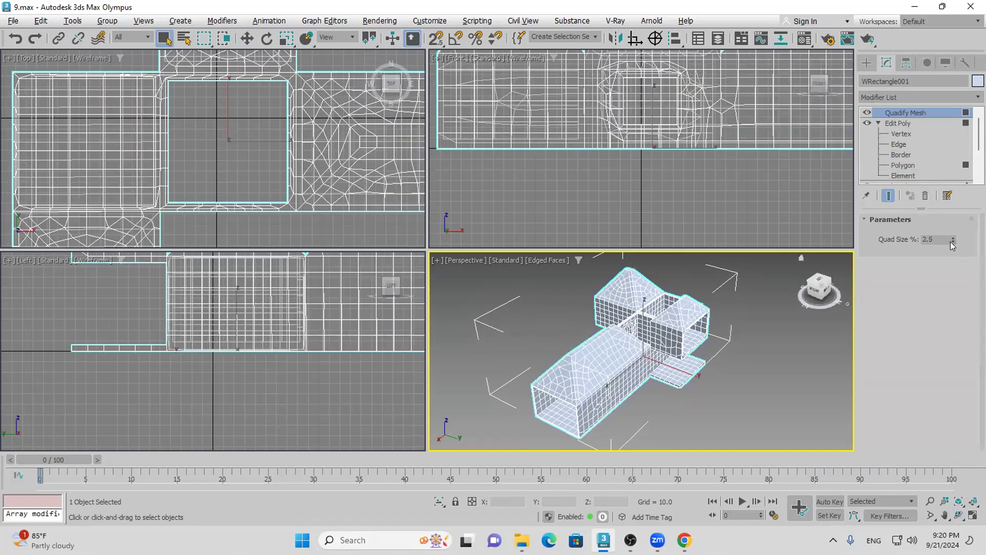
{"action": "left_click", "coordinate": [951, 242]}
{"action": "left_click", "coordinate": [951, 242]}
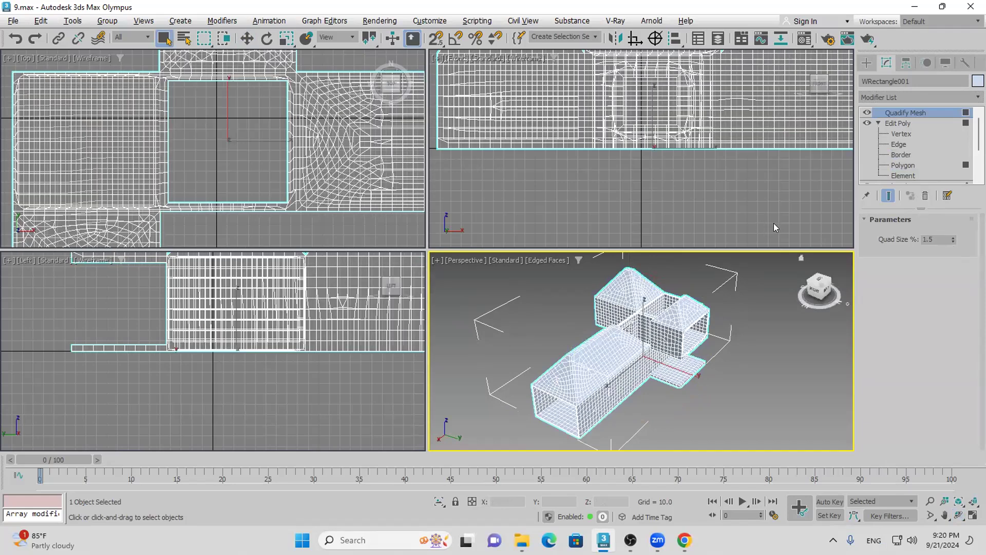
{"action": "left_click", "coordinate": [921, 199]}
{"action": "key", "text": "4"}
Examine the complete building from several angles in perspective and its full plan in the Top view
{"action": "middle_click_drag", "start_coordinate": [627, 341], "coordinate": [595, 331]}
{"action": "scroll", "coordinate": [596, 331], "scroll_direction": "up", "scroll_amount": 3}
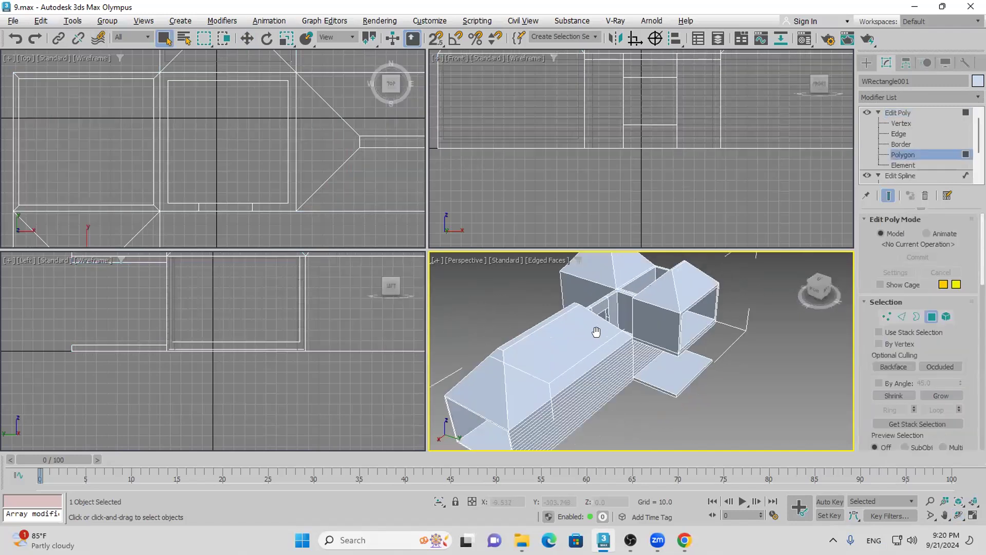
{"action": "scroll", "coordinate": [596, 331], "scroll_direction": "down", "scroll_amount": 3}
{"action": "scroll", "coordinate": [596, 331], "scroll_direction": "down", "scroll_amount": 1}
{"action": "left_click", "coordinate": [959, 514]}
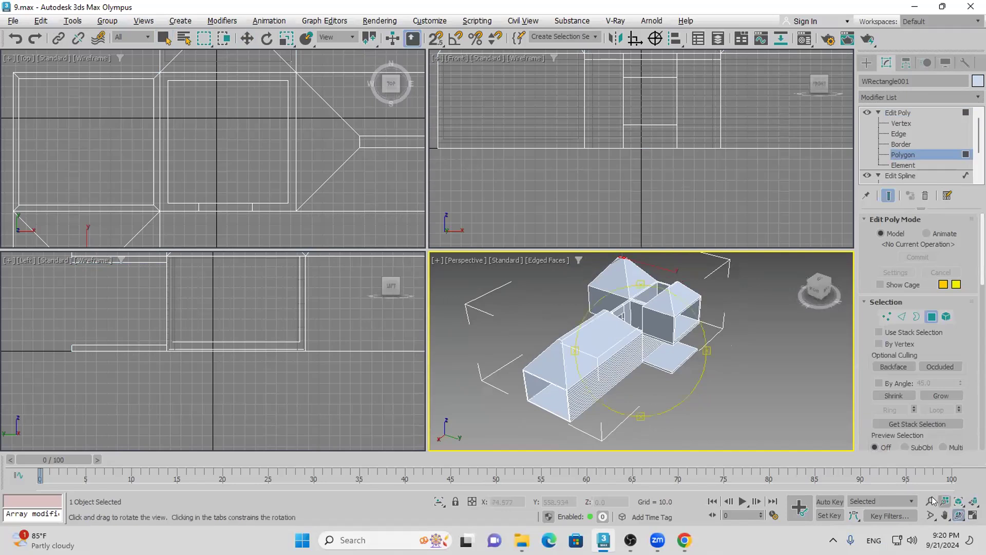
{"action": "left_click_drag", "start_coordinate": [667, 359], "coordinate": [682, 357]}
{"action": "scroll", "coordinate": [231, 154], "scroll_direction": "down", "scroll_amount": 5}
{"action": "middle_click_drag", "start_coordinate": [300, 153], "coordinate": [256, 156]}
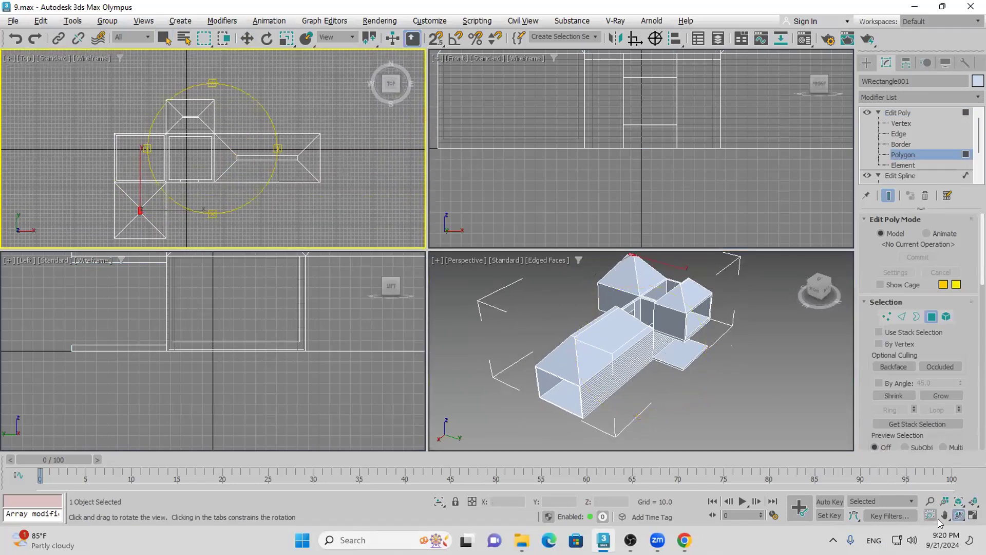
{"action": "left_click_drag", "start_coordinate": [681, 374], "coordinate": [185, 166]}
At the Vertex level, move one outer corner of the projecting upper block far outward freehand in the Top view
{"action": "right_click", "coordinate": [185, 165]}
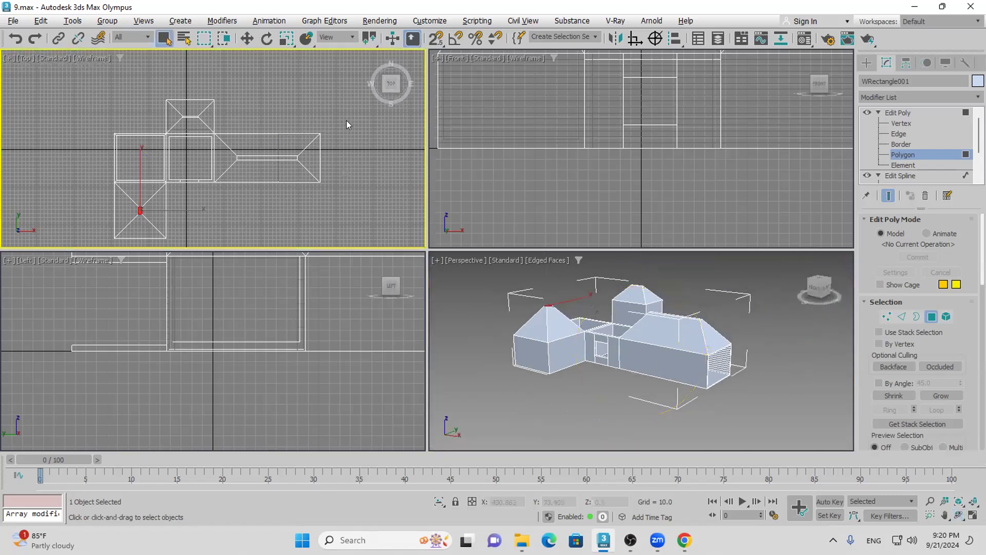
{"action": "left_click", "coordinate": [909, 123]}
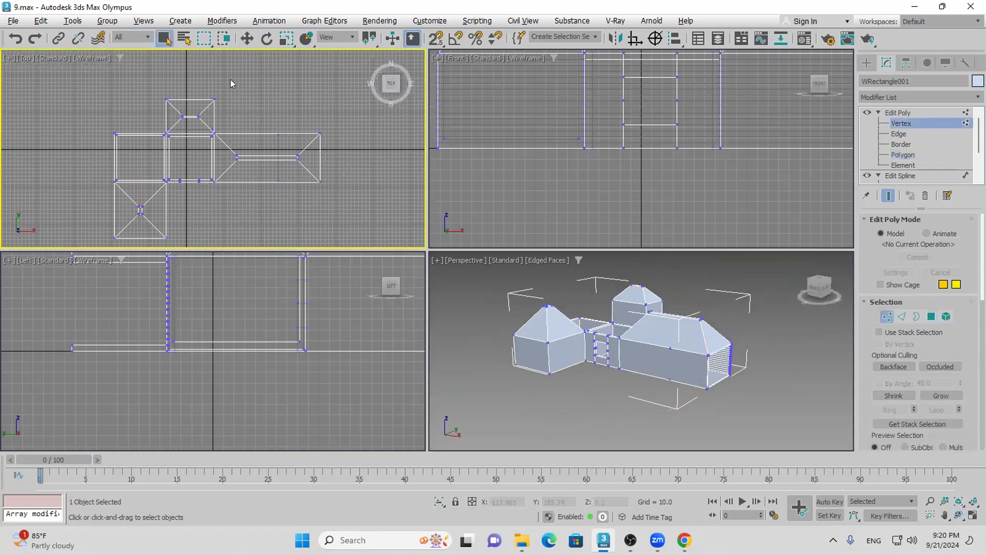
{"action": "left_click_drag", "start_coordinate": [150, 108], "coordinate": [255, 23]}
{"action": "key", "text": "w"}
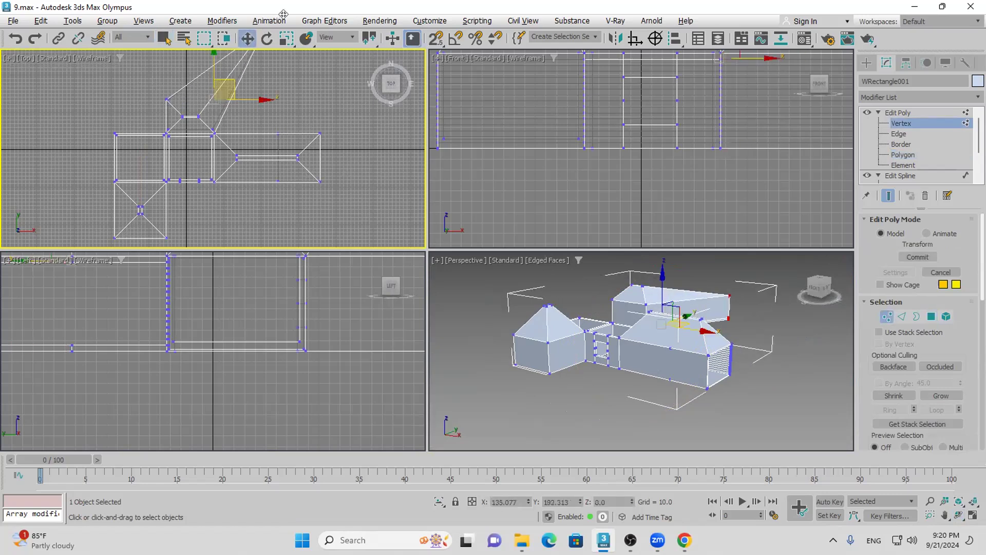
Select the peak vertices of the front block's hipped roof and lower them by about 116 along Z
{"action": "middle_click_drag", "start_coordinate": [623, 343], "coordinate": [587, 361]}
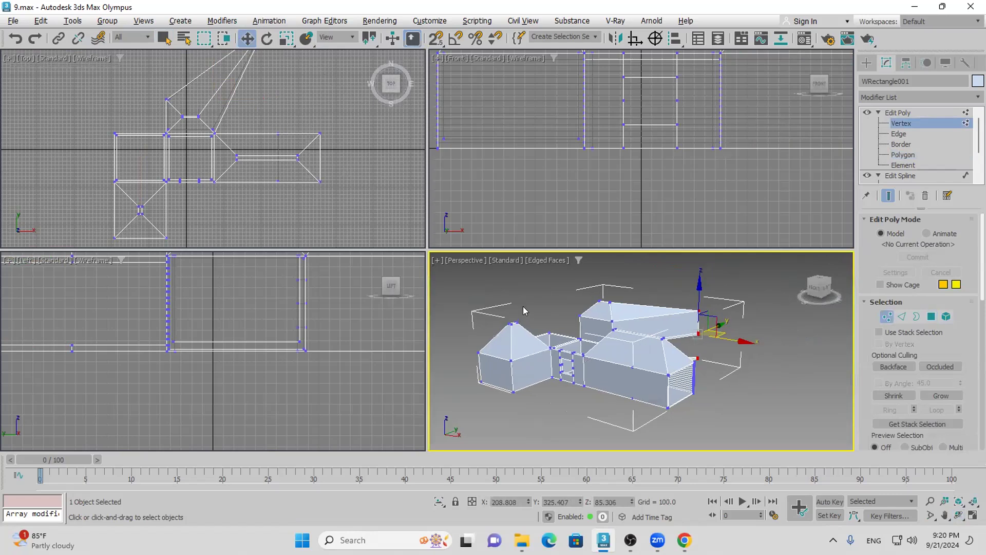
{"action": "left_click", "coordinate": [510, 324]}
{"action": "left_click_drag", "start_coordinate": [512, 293], "coordinate": [513, 312]}
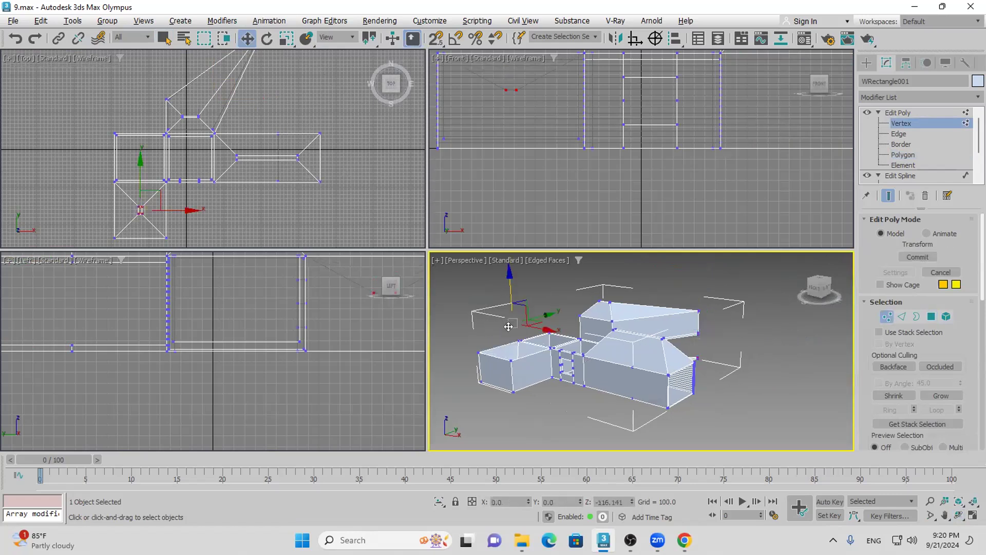
Apply a TurboSmooth modifier to the building and set its iterations to 3
{"action": "left_click", "coordinate": [904, 99]}
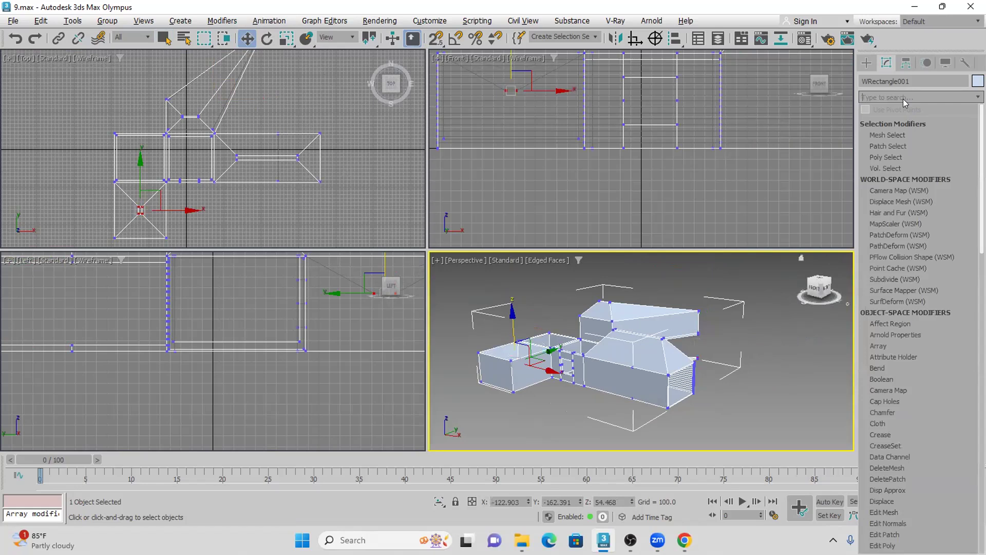
{"action": "type", "text": "t"}
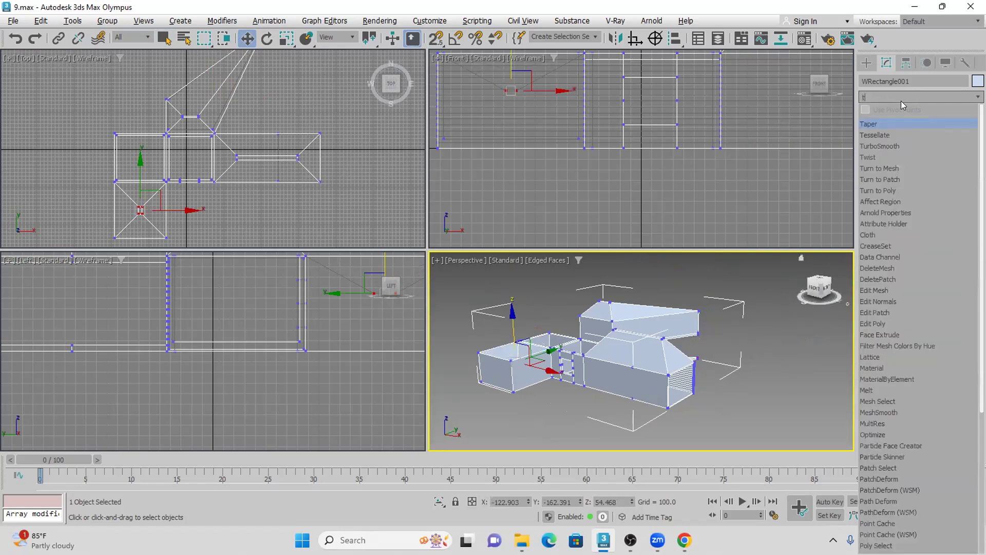
{"action": "left_click", "coordinate": [906, 146]}
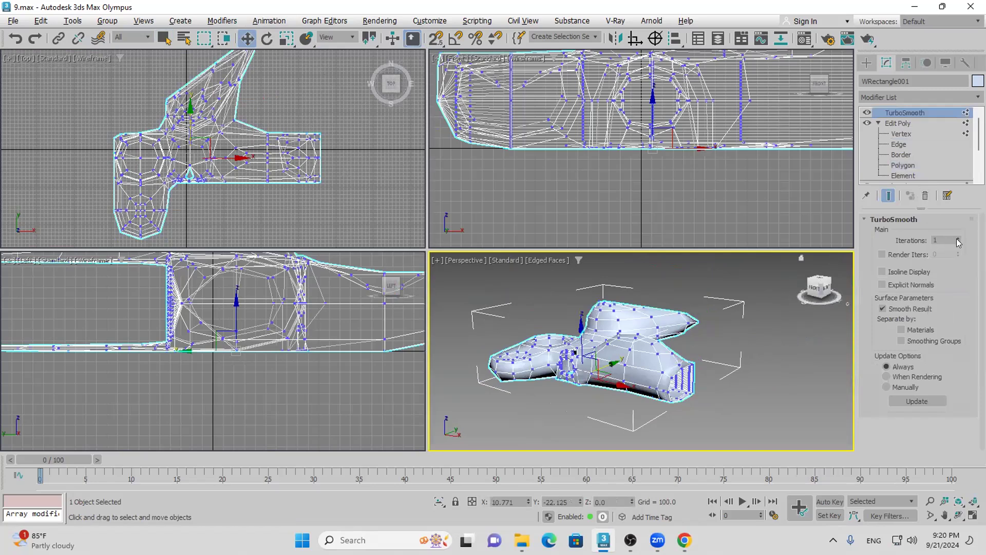
{"action": "left_click", "coordinate": [958, 237]}
{"action": "left_click", "coordinate": [958, 237]}
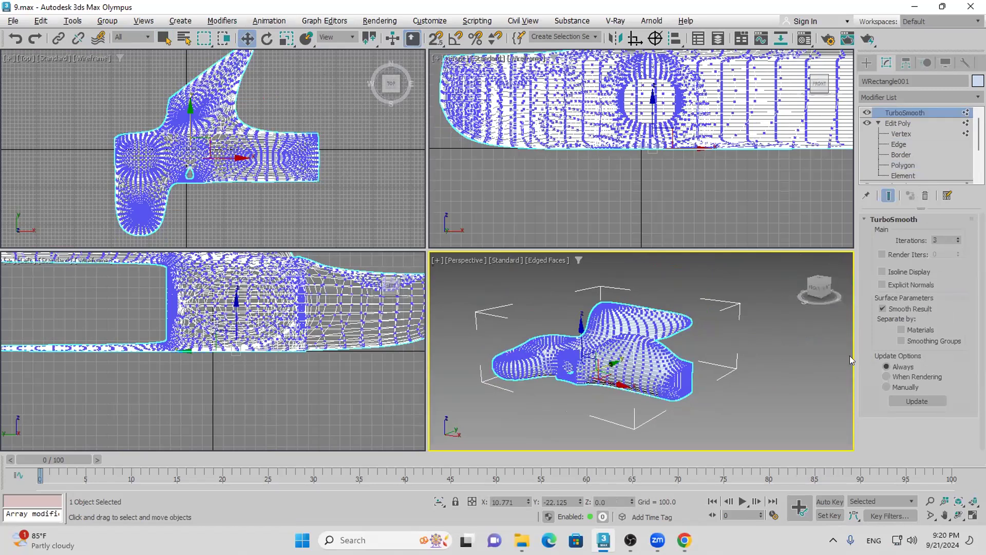
Hide the TurboSmooth effect and inspect the unsmoothed building from another angle in perspective
{"action": "left_click", "coordinate": [866, 113]}
{"action": "left_click", "coordinate": [775, 369]}
{"action": "left_click", "coordinate": [946, 514]}
{"action": "left_click", "coordinate": [958, 515]}
{"action": "left_click_drag", "start_coordinate": [660, 353], "coordinate": [688, 379]}
{"action": "key", "text": "w"}
{"action": "left_click", "coordinate": [599, 350]}
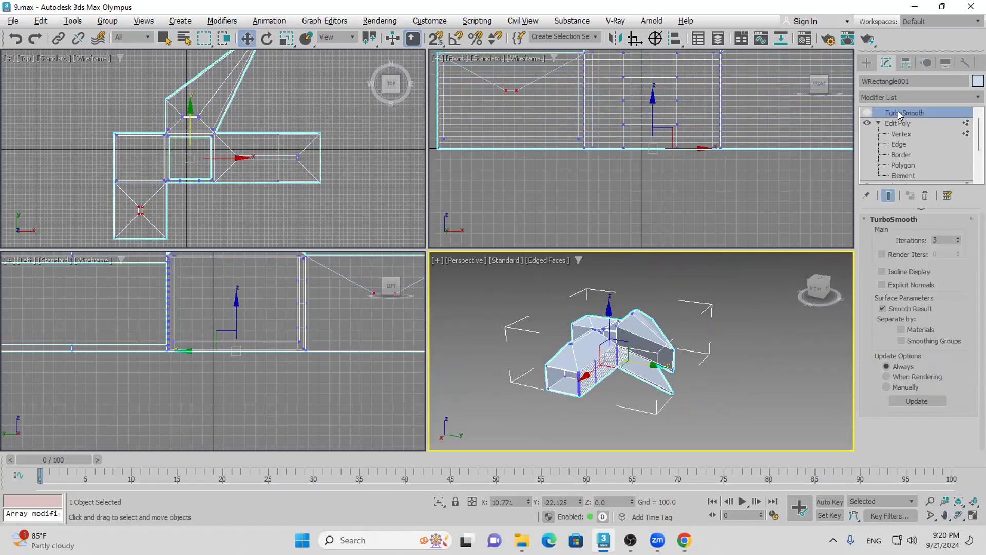
Show the TurboSmooth effect again, orbit to the opposite side, and compare the building with and without smoothing
{"action": "left_click", "coordinate": [865, 113]}
{"action": "left_click", "coordinate": [719, 329]}
{"action": "scroll", "coordinate": [719, 329], "scroll_direction": "up", "scroll_amount": 5}
{"action": "scroll", "coordinate": [795, 436], "scroll_direction": "down", "scroll_amount": 4}
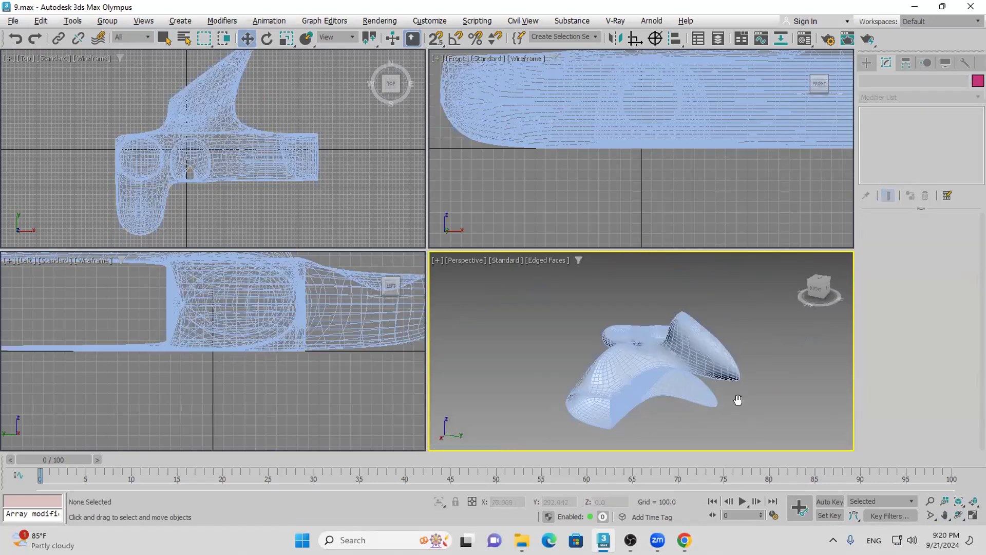
{"action": "left_click", "coordinate": [956, 518]}
{"action": "left_click_drag", "start_coordinate": [638, 359], "coordinate": [854, 320]}
{"action": "key", "text": "w"}
{"action": "left_click", "coordinate": [689, 347]}
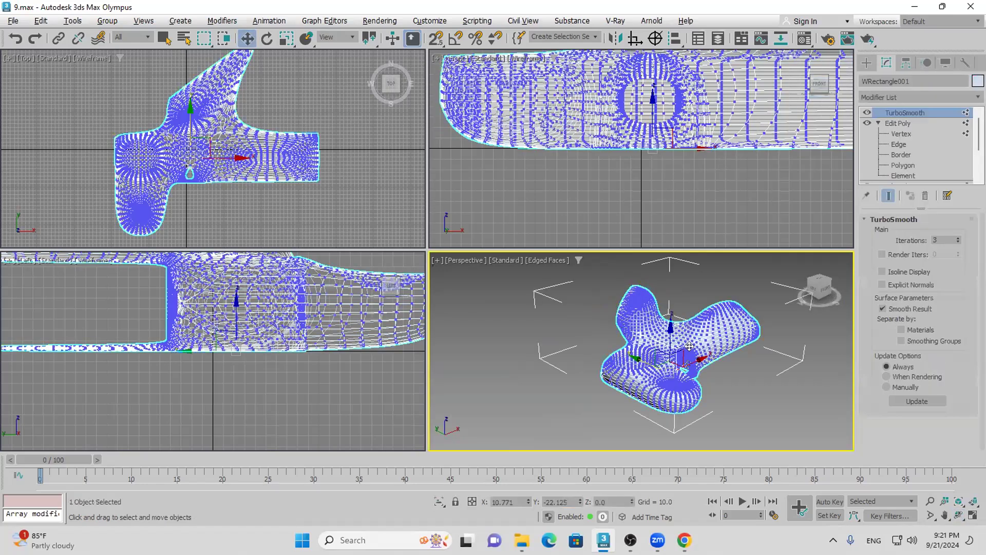
{"action": "left_click", "coordinate": [866, 113]}
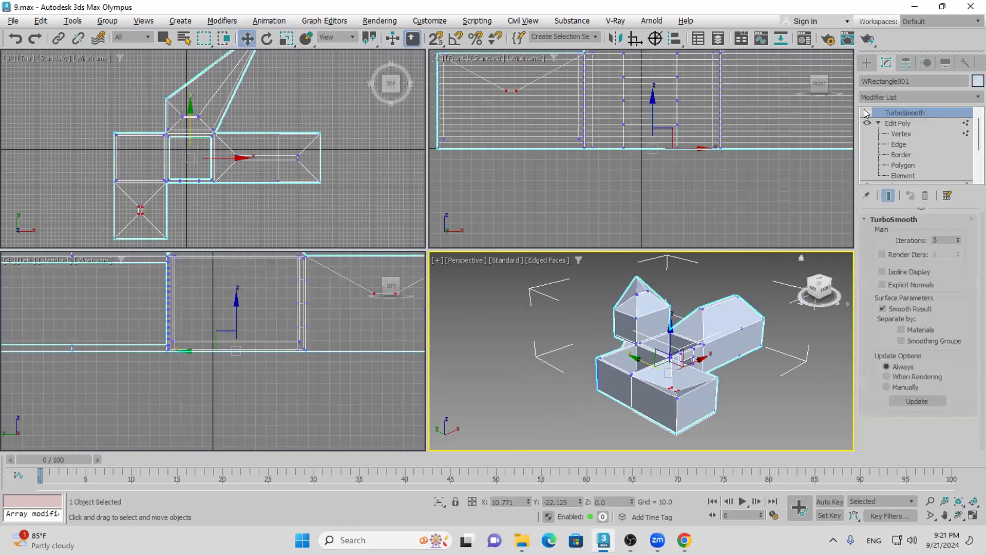
{"action": "left_click", "coordinate": [864, 113]}
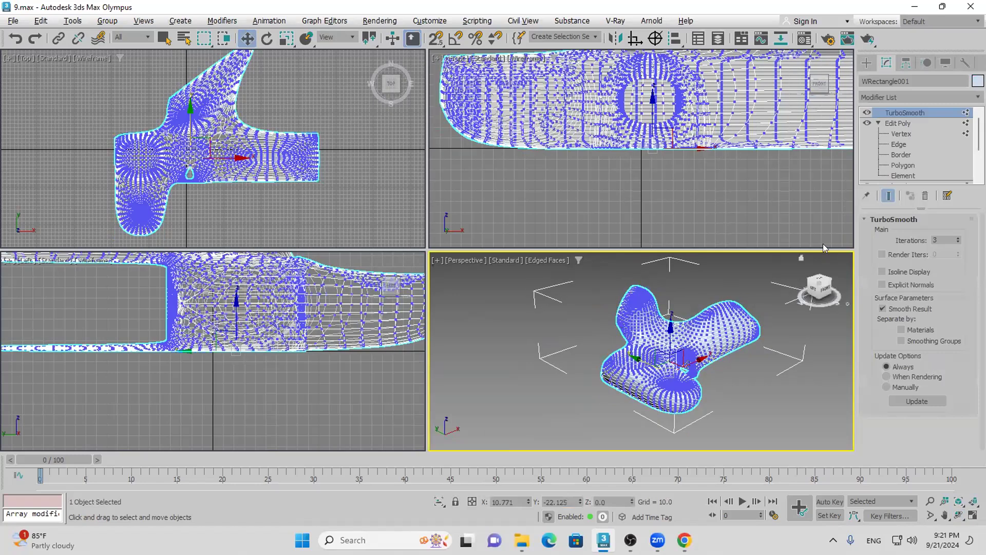
Examine the smoothed building up close from several sides in the perspective view
{"action": "left_click", "coordinate": [792, 413]}
{"action": "scroll", "coordinate": [754, 362], "scroll_direction": "up", "scroll_amount": 4}
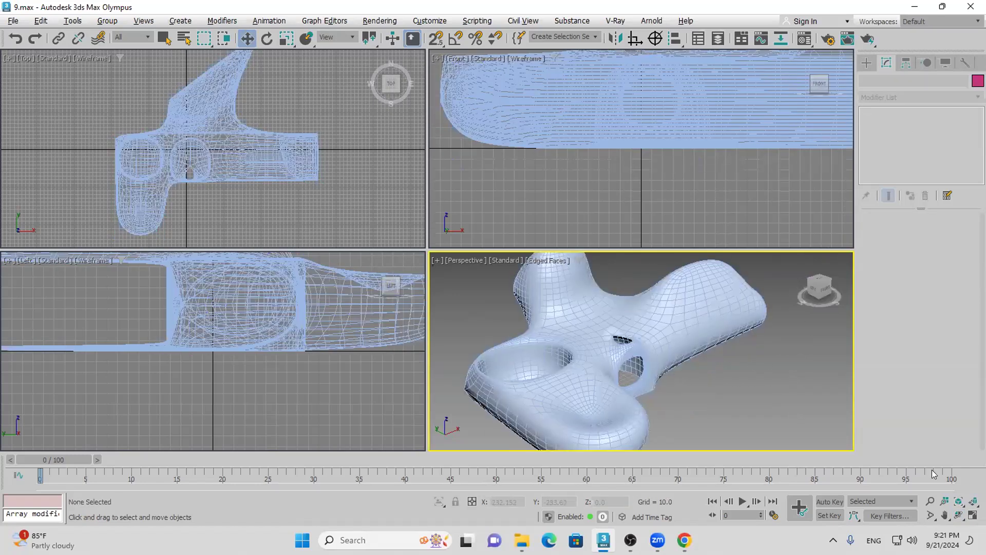
{"action": "left_click", "coordinate": [958, 515]}
{"action": "left_click_drag", "start_coordinate": [611, 415], "coordinate": [775, 395]}
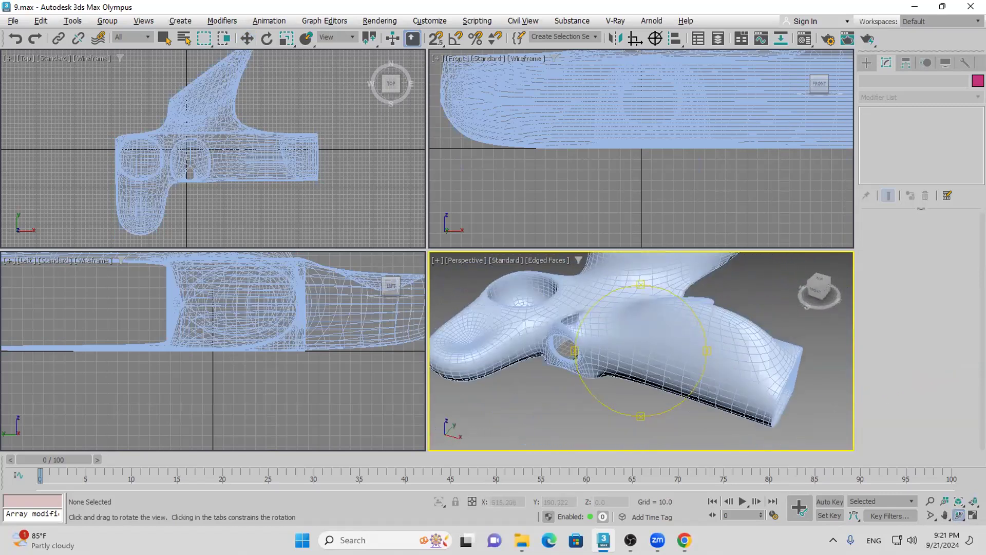
{"action": "left_click_drag", "start_coordinate": [661, 367], "coordinate": [430, 334]}
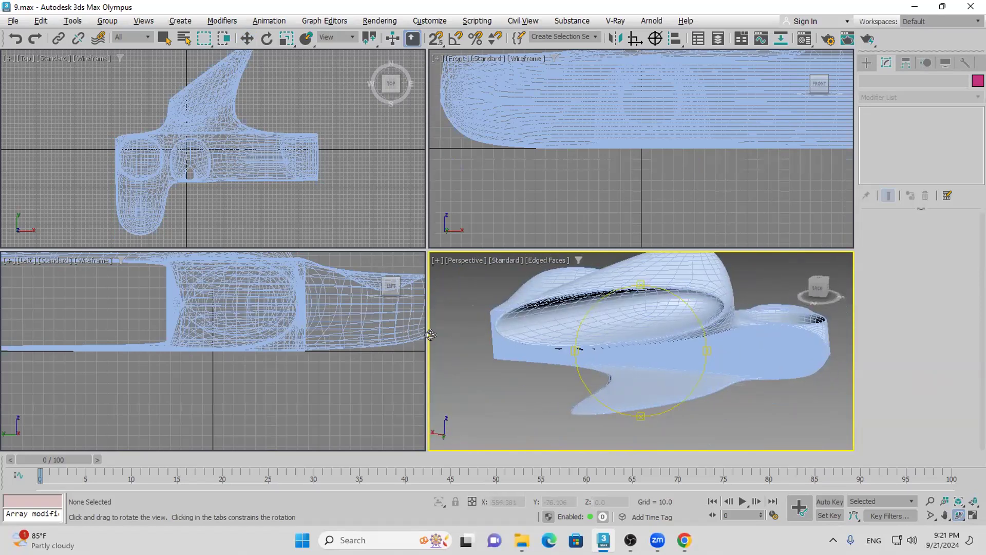
{"action": "left_click_drag", "start_coordinate": [569, 350], "coordinate": [729, 350]}
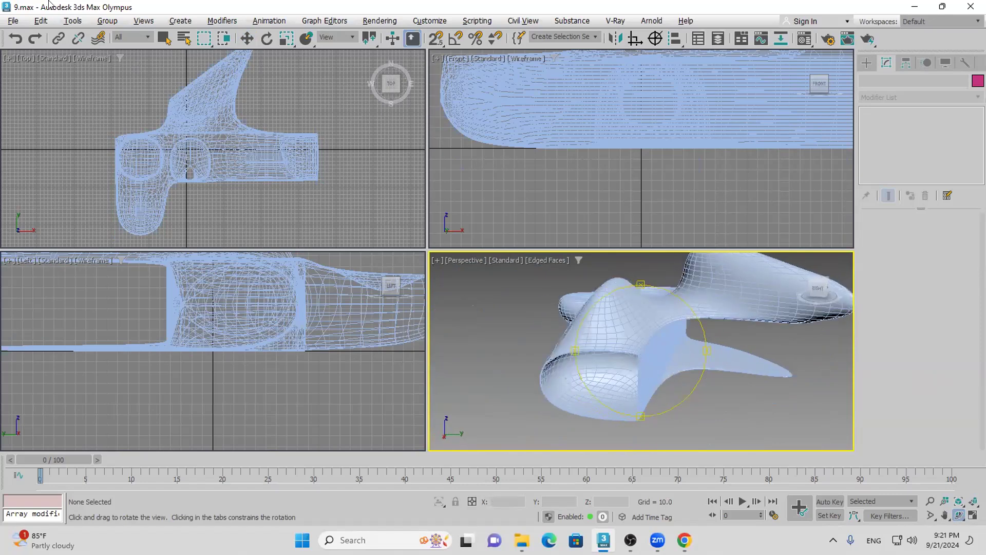
Reset to an empty scene without saving the changes to the current one
{"action": "left_click", "coordinate": [12, 20]}
{"action": "left_click", "coordinate": [26, 52]}
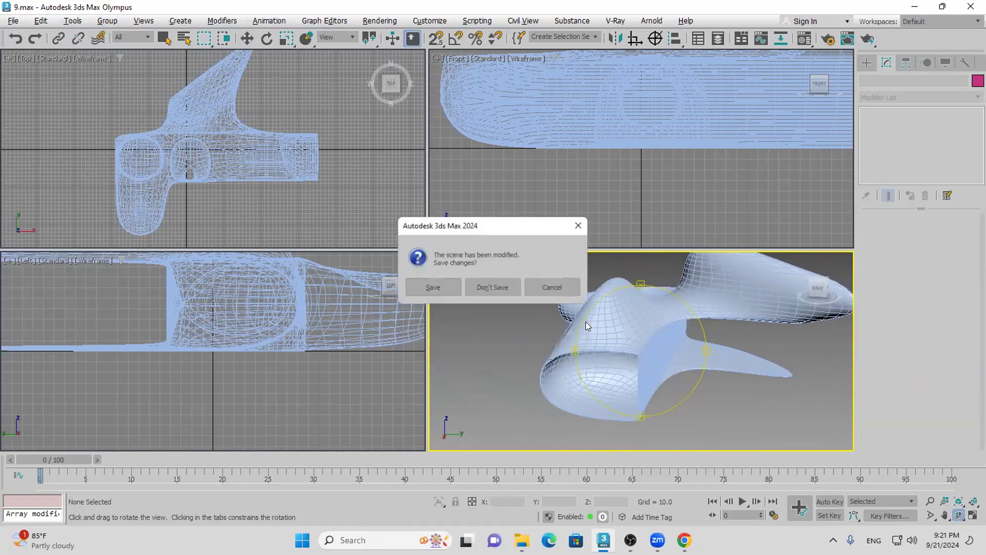
{"action": "left_click", "coordinate": [479, 283]}
{"action": "left_click", "coordinate": [455, 284]}
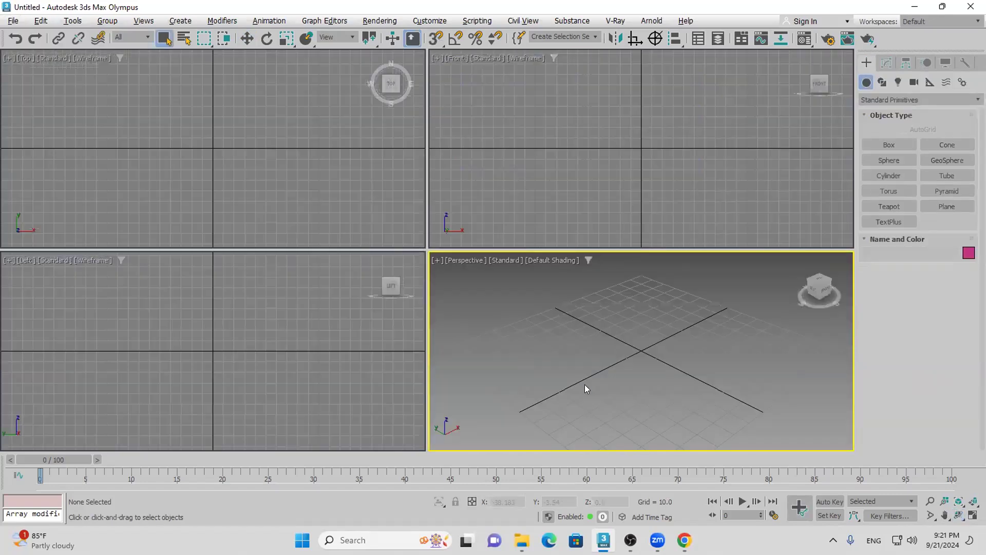
Switch to File Explorer, open the kitchen cabinet picture 2013 (2) from the MAX PIc folder, and zoom in on its doors
{"action": "left_click", "coordinate": [914, 7]}
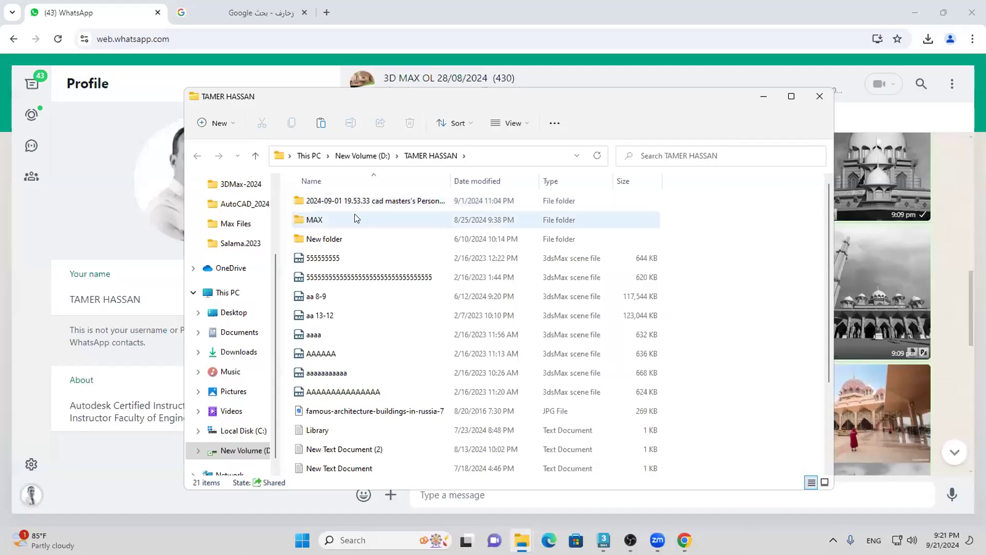
{"action": "double_click", "coordinate": [354, 220]}
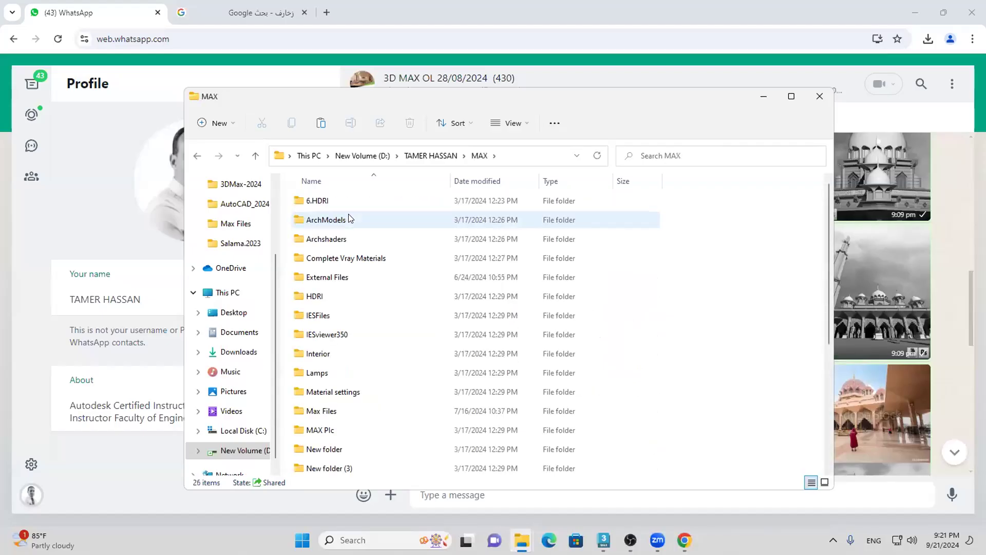
{"action": "double_click", "coordinate": [350, 278]}
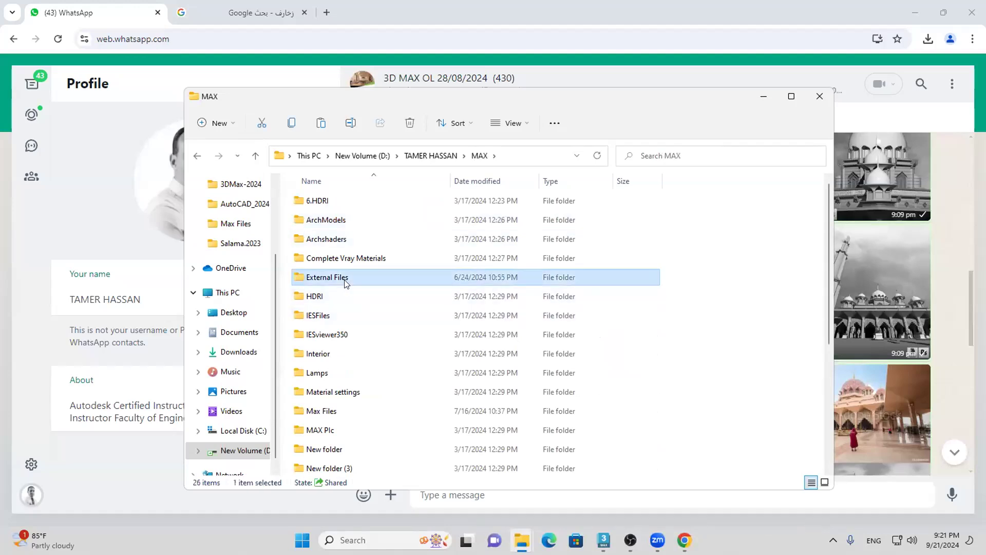
{"action": "left_click", "coordinate": [197, 156]}
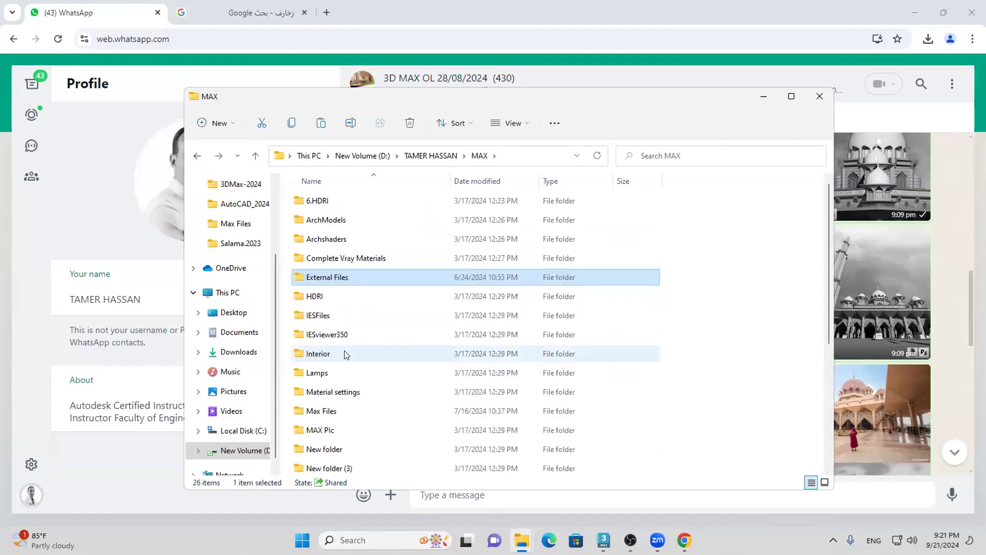
{"action": "double_click", "coordinate": [346, 429]}
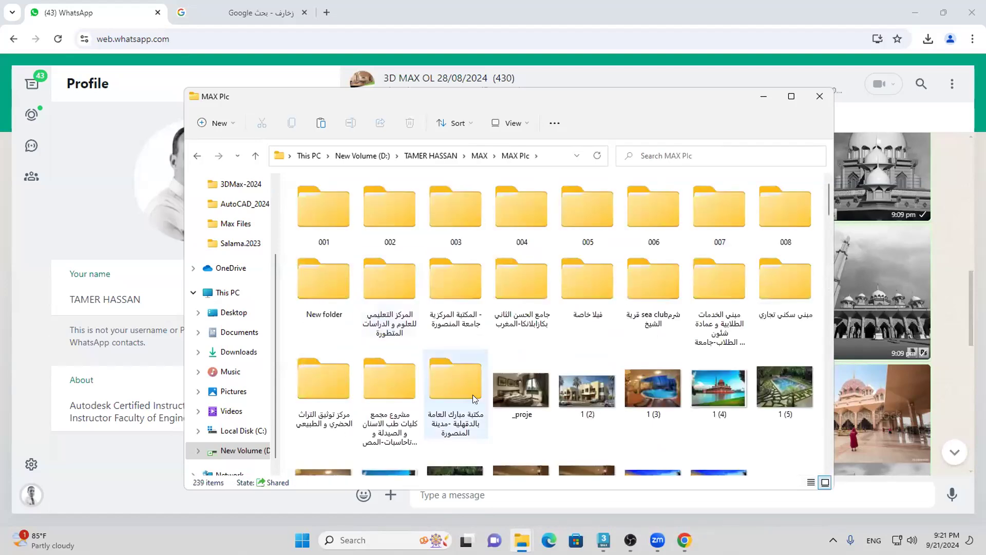
{"action": "scroll", "coordinate": [474, 395], "scroll_direction": "down", "scroll_amount": 3}
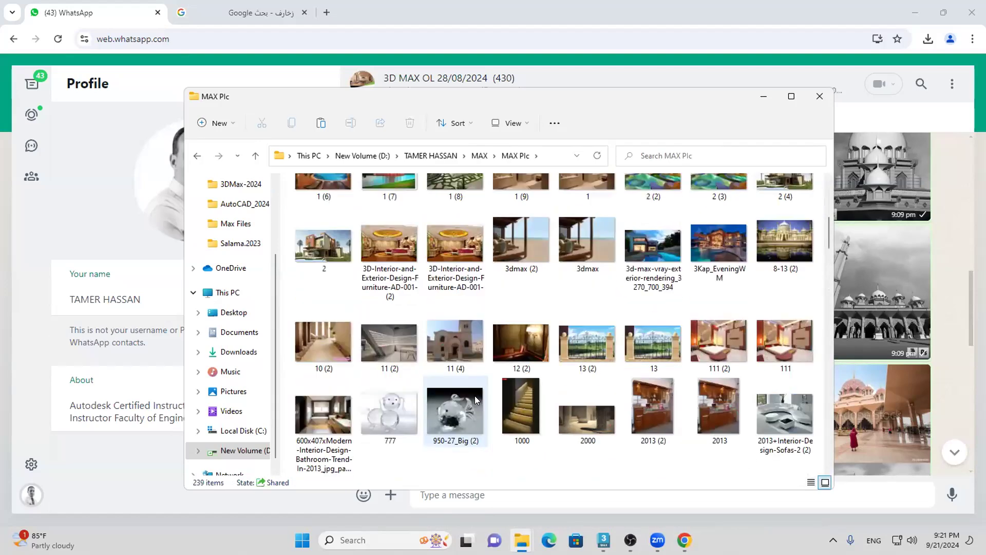
{"action": "double_click", "coordinate": [653, 402]}
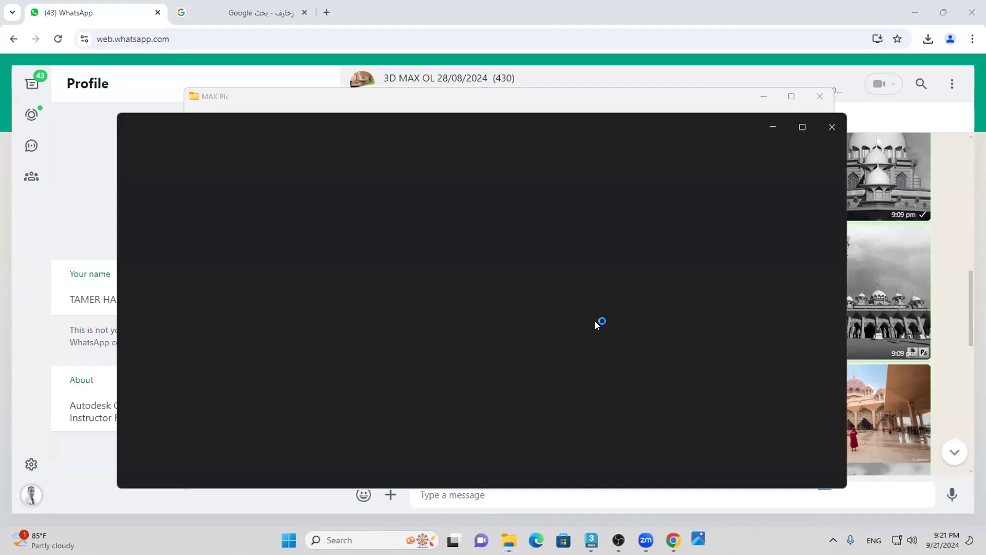
{"action": "scroll", "coordinate": [405, 200], "scroll_direction": "up", "scroll_amount": 5}
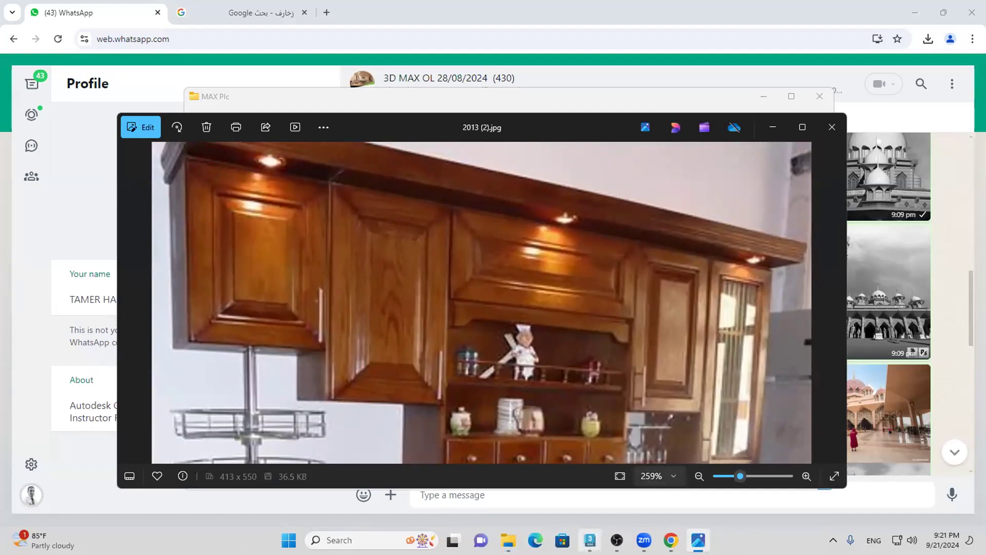
Switch to 3ds Max and draw an upright box in the Front view, about 162 long, 123 wide and 16 high
{"action": "left_click", "coordinate": [590, 539]}
{"action": "left_click", "coordinate": [889, 144]}
{"action": "middle_click_drag", "start_coordinate": [704, 138], "coordinate": [674, 190]}
{"action": "left_click_drag", "start_coordinate": [592, 60], "coordinate": [724, 234]}
{"action": "left_click", "coordinate": [684, 303]}
{"action": "middle_click_drag", "start_coordinate": [684, 303], "coordinate": [617, 395]}
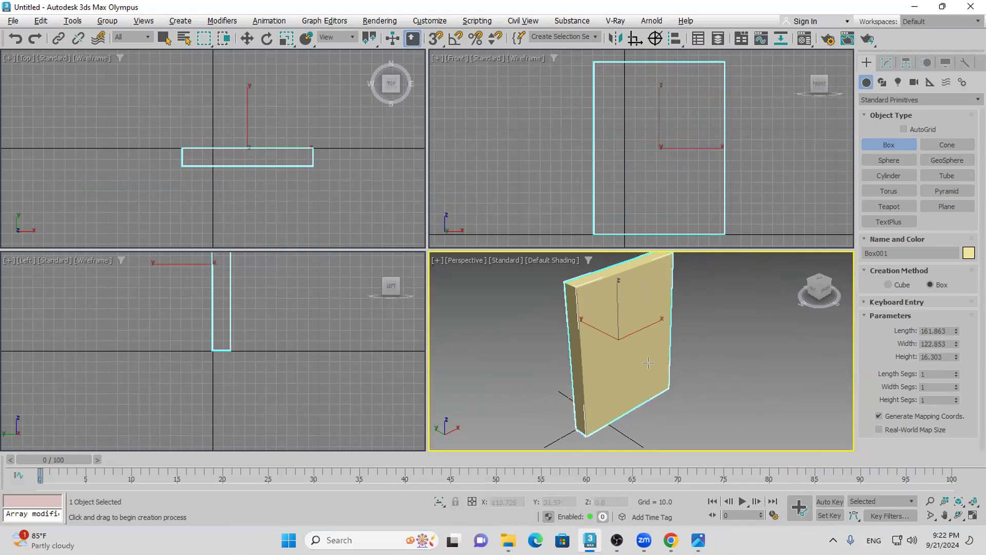
{"action": "middle_click_drag", "start_coordinate": [648, 363], "coordinate": [658, 370]}
{"action": "right_click", "coordinate": [754, 360]}
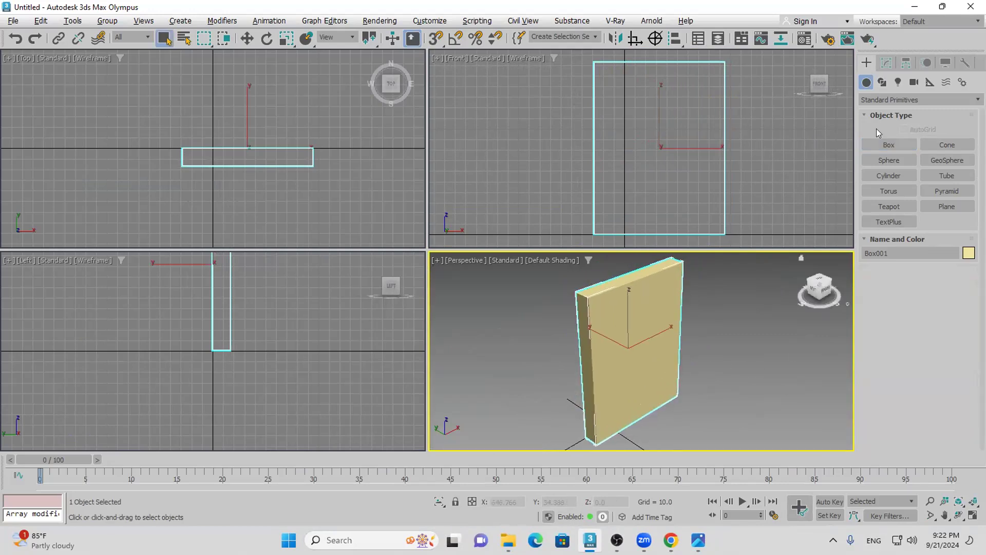
Add an Edit Poly modifier to the box, show edged faces in perspective, and expand the modifier's sub-object levels
{"action": "left_click", "coordinate": [884, 62]}
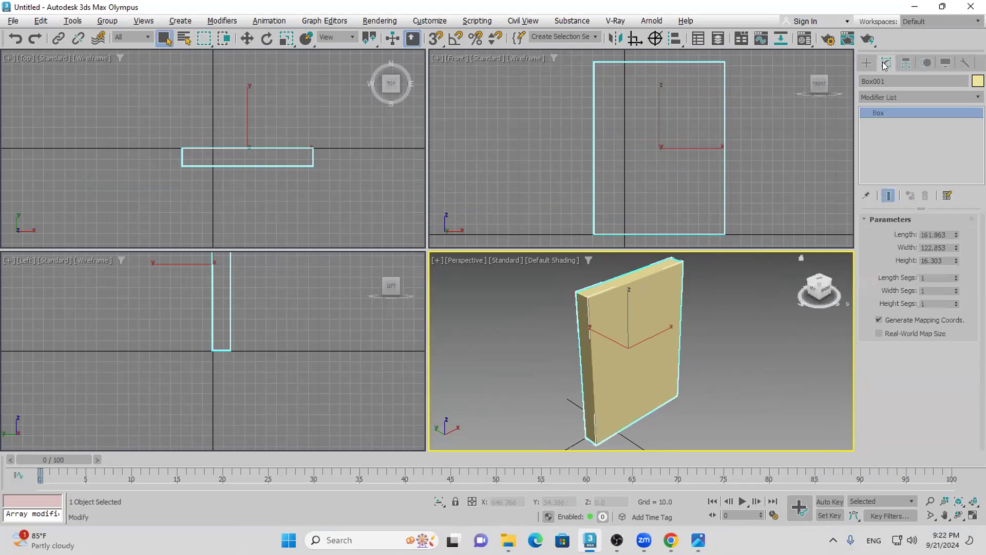
{"action": "left_click", "coordinate": [895, 97]}
{"action": "type", "text": "e"}
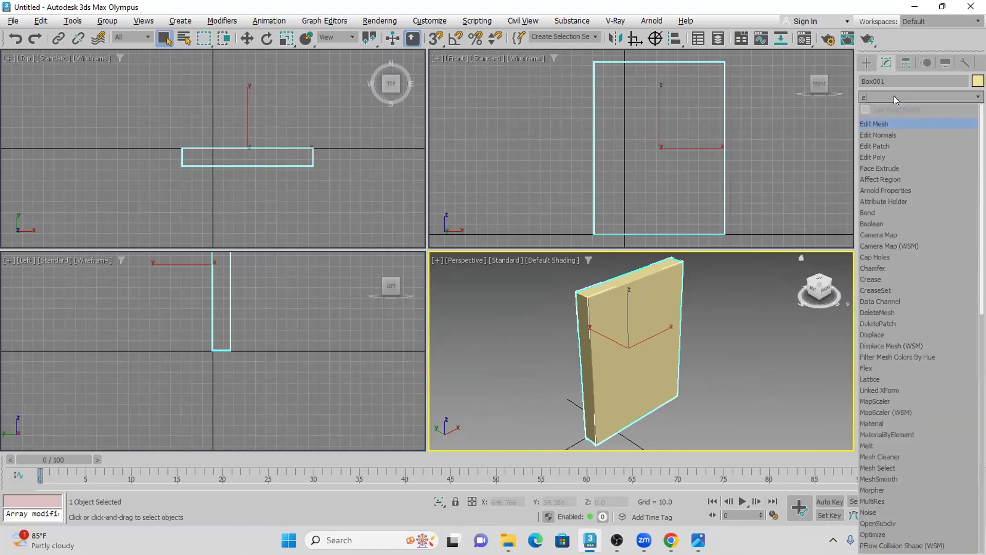
{"action": "left_click", "coordinate": [892, 152]}
{"action": "key", "text": "F4"}
{"action": "left_click", "coordinate": [878, 113]}
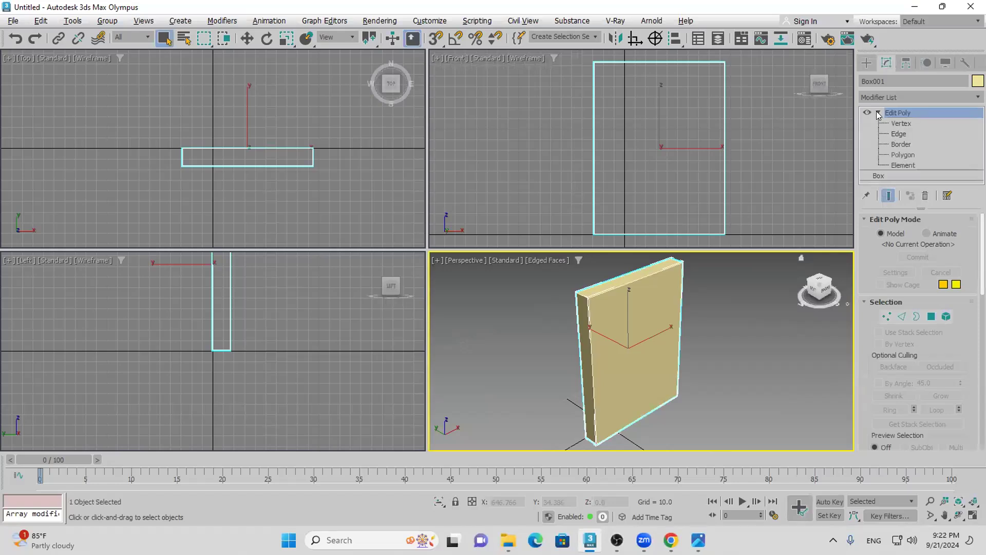
{"action": "left_click", "coordinate": [898, 134]}
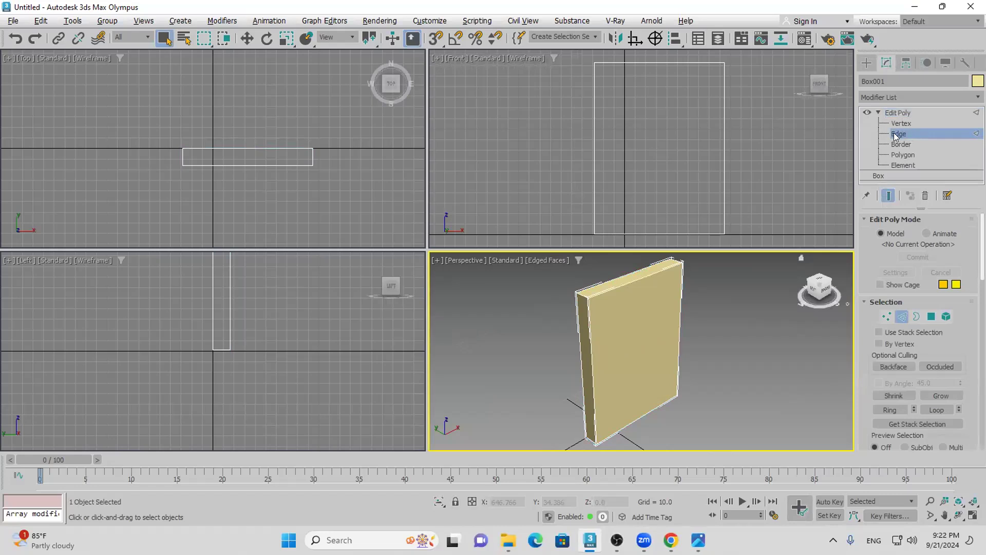
{"action": "left_click", "coordinate": [679, 334]}
{"action": "left_click", "coordinate": [589, 354], "text": "ctrl"}
{"action": "left_click_drag", "start_coordinate": [879, 382], "coordinate": [883, 272]}
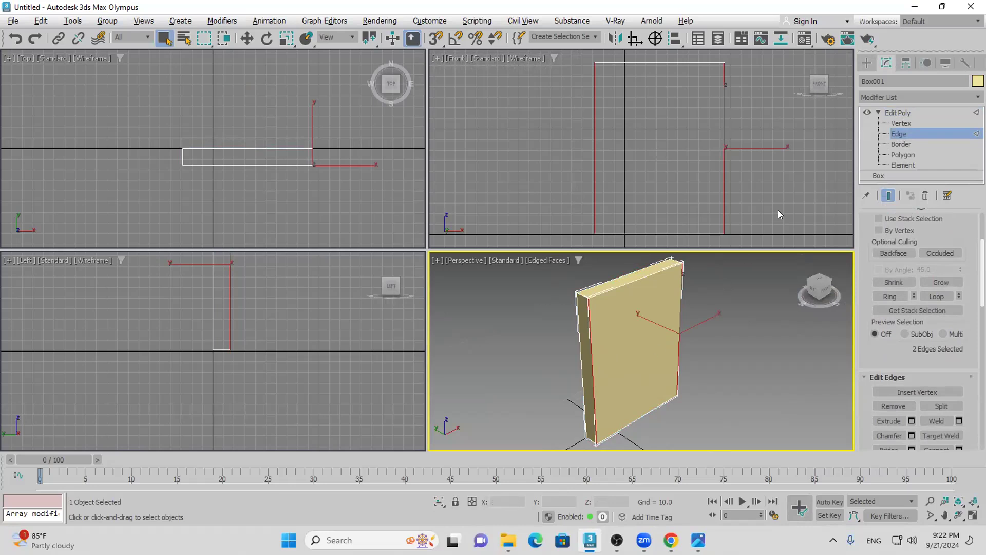
{"action": "left_click", "coordinate": [15, 39]}
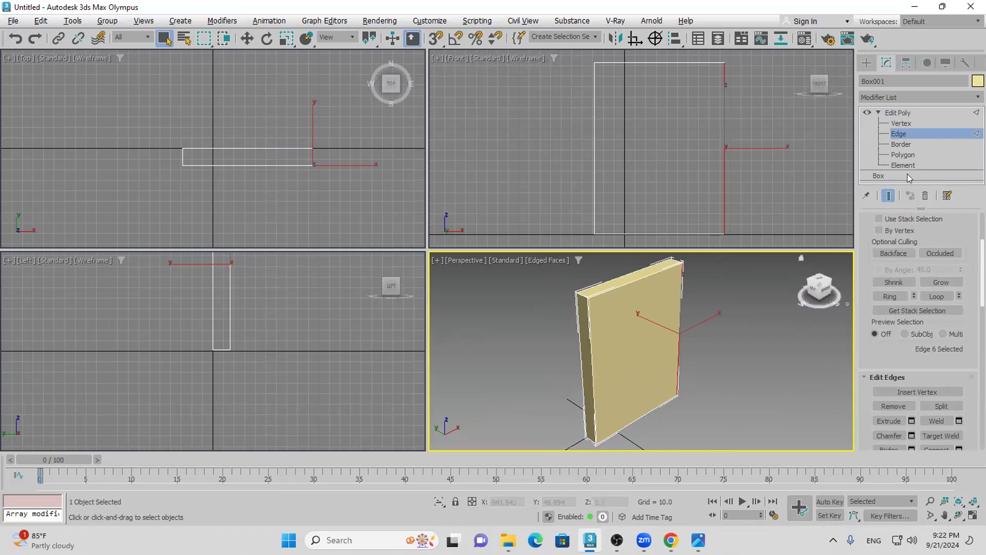
At the Polygon level, inset the box's large front face freehand to leave a narrow frame around it
{"action": "left_click", "coordinate": [904, 155]}
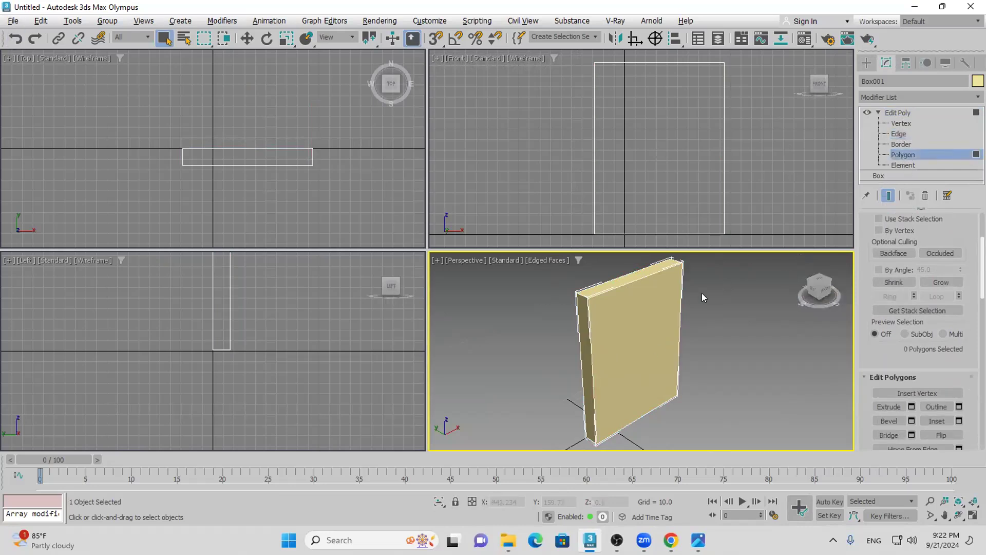
{"action": "left_click", "coordinate": [632, 312]}
{"action": "left_click", "coordinate": [936, 421]}
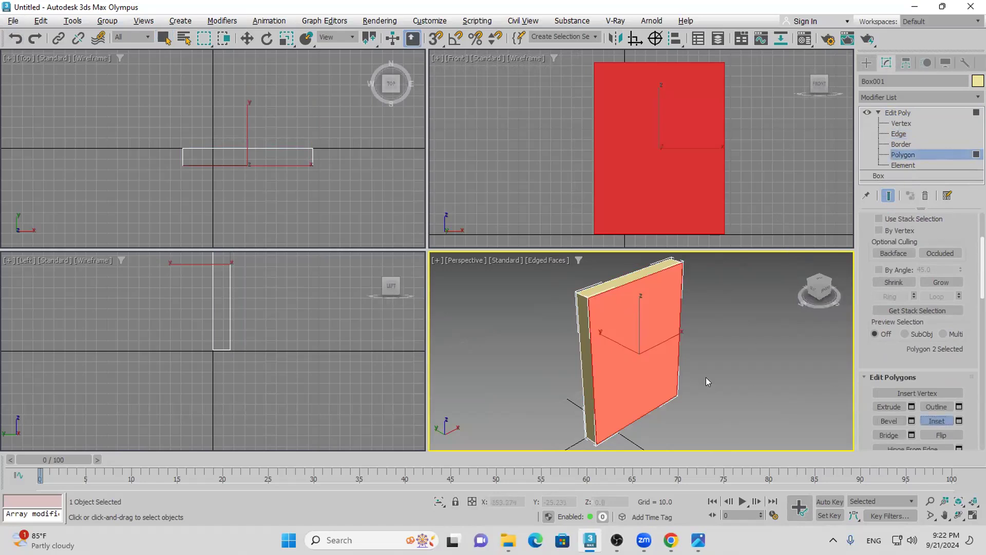
{"action": "left_click_drag", "start_coordinate": [628, 327], "coordinate": [631, 349]}
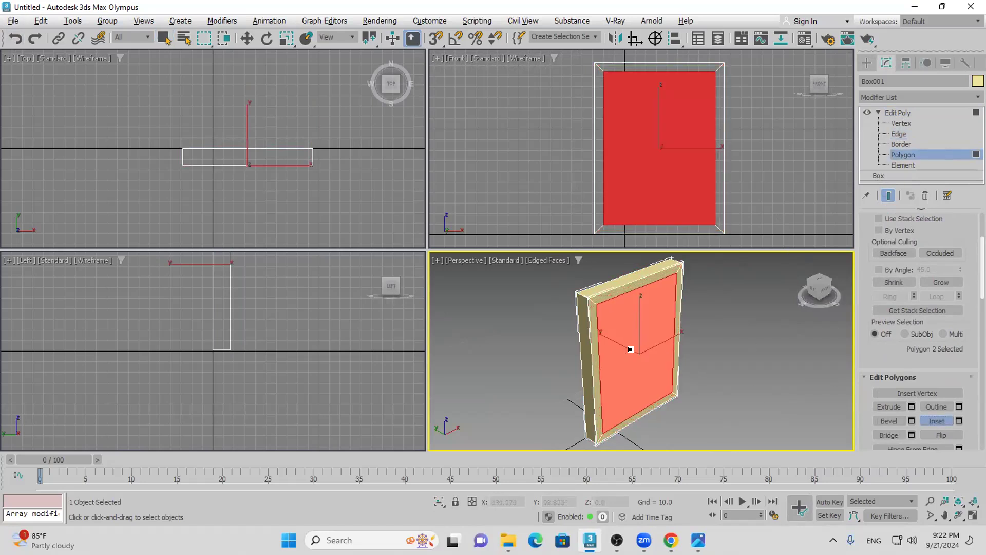
Bevel the inset front polygon inward to about half the box's thickness, narrowing it so the recess has sloped sides
{"action": "left_click", "coordinate": [888, 406]}
{"action": "left_click_drag", "start_coordinate": [636, 342], "coordinate": [628, 369]}
{"action": "left_click", "coordinate": [633, 389]}
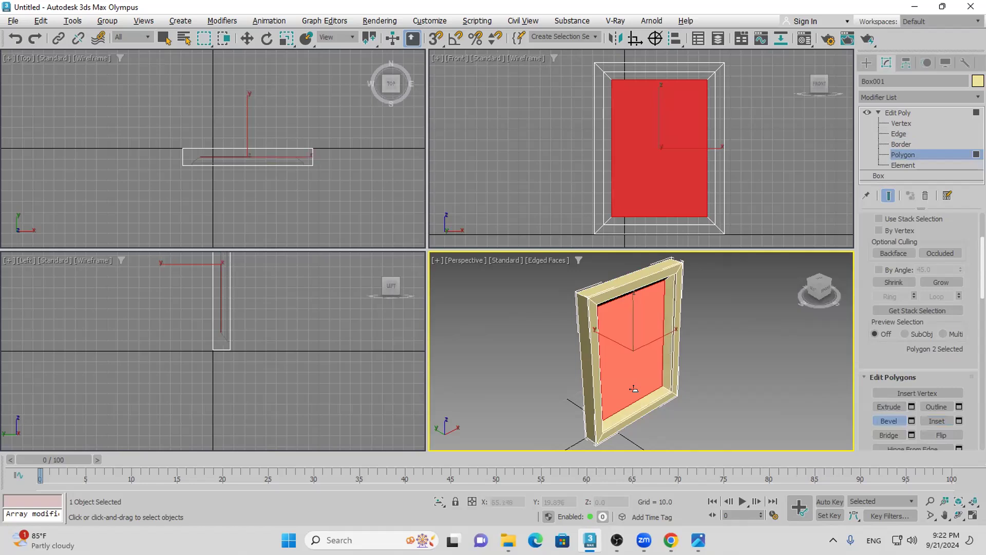
Inset the recessed front polygon slightly, and bevel it outward to a narrow vertical ridge, forming a raised centre panel
{"action": "left_click", "coordinate": [936, 421]}
{"action": "left_click_drag", "start_coordinate": [638, 340], "coordinate": [654, 434]}
{"action": "left_click", "coordinate": [888, 420]}
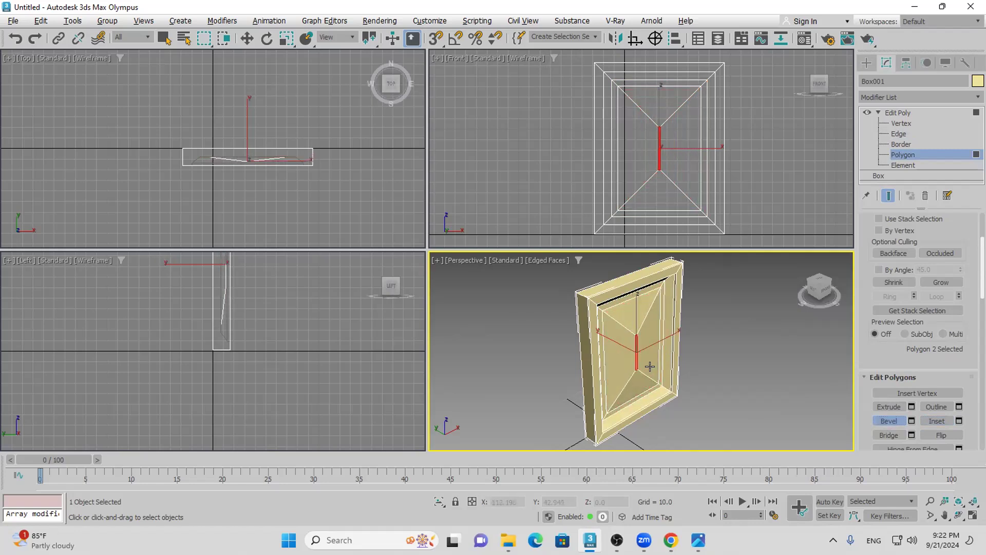
{"action": "scroll", "coordinate": [650, 366], "scroll_direction": "up", "scroll_amount": 3}
{"action": "scroll", "coordinate": [632, 370], "scroll_direction": "down", "scroll_amount": 3}
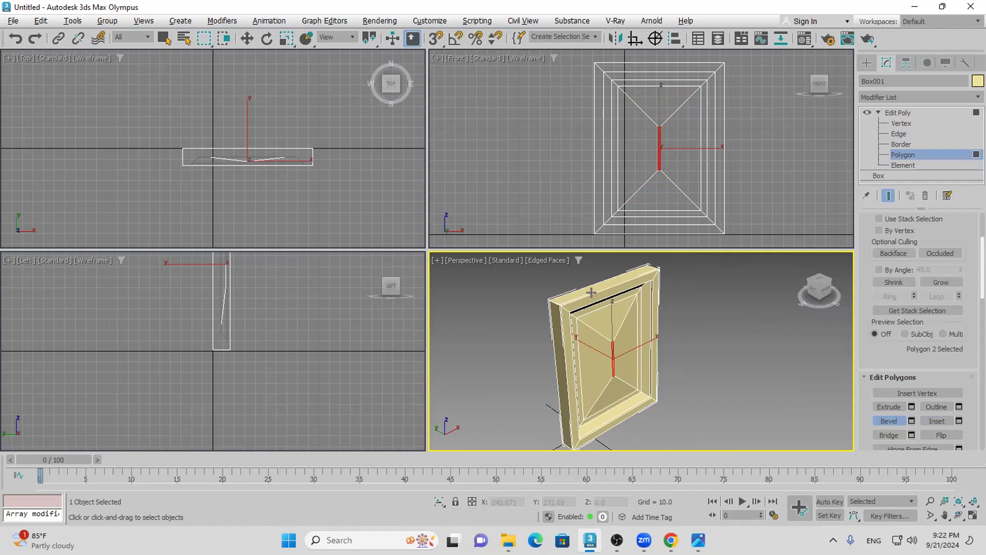
At the Edge level, try chamfering the two outer vertical front edges by about 5.3 with 7 segments
{"action": "left_click", "coordinate": [898, 134]}
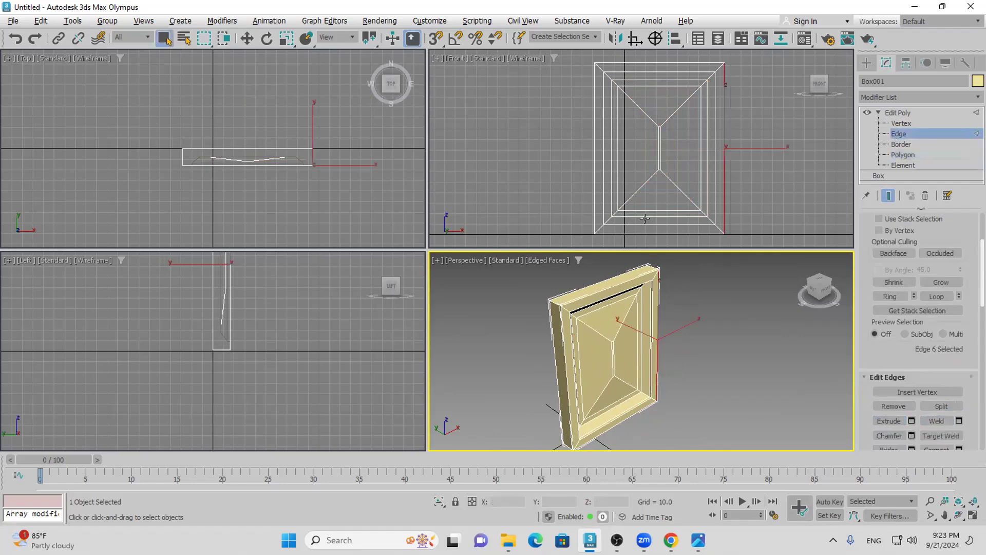
{"action": "left_click", "coordinate": [560, 349]}
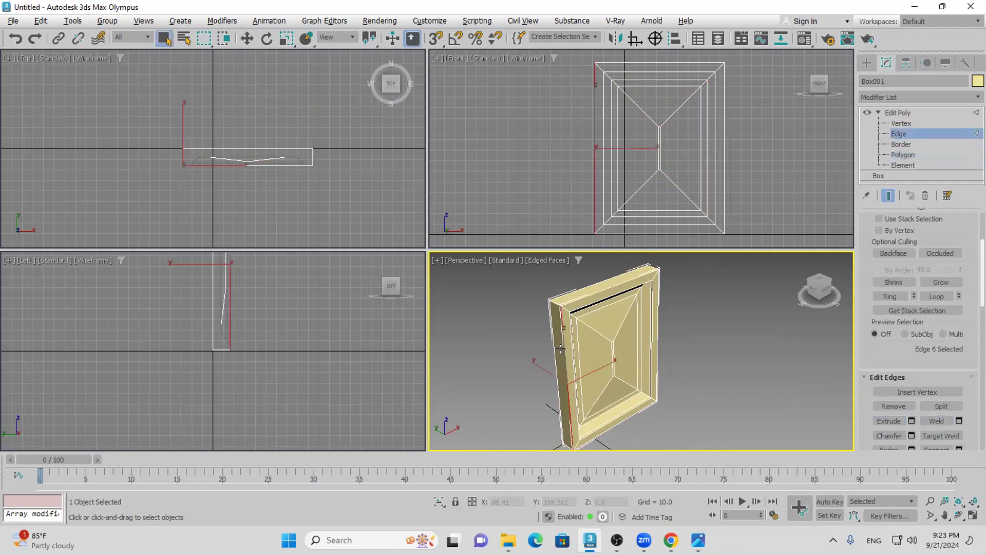
{"action": "left_click", "coordinate": [656, 353], "text": "ctrl"}
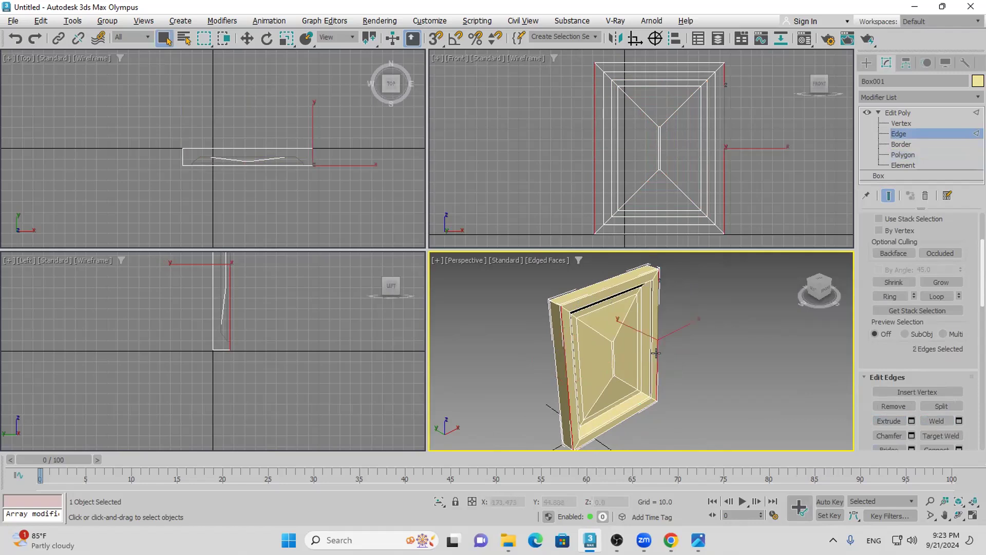
{"action": "scroll", "coordinate": [875, 359], "scroll_direction": "down", "scroll_amount": 3}
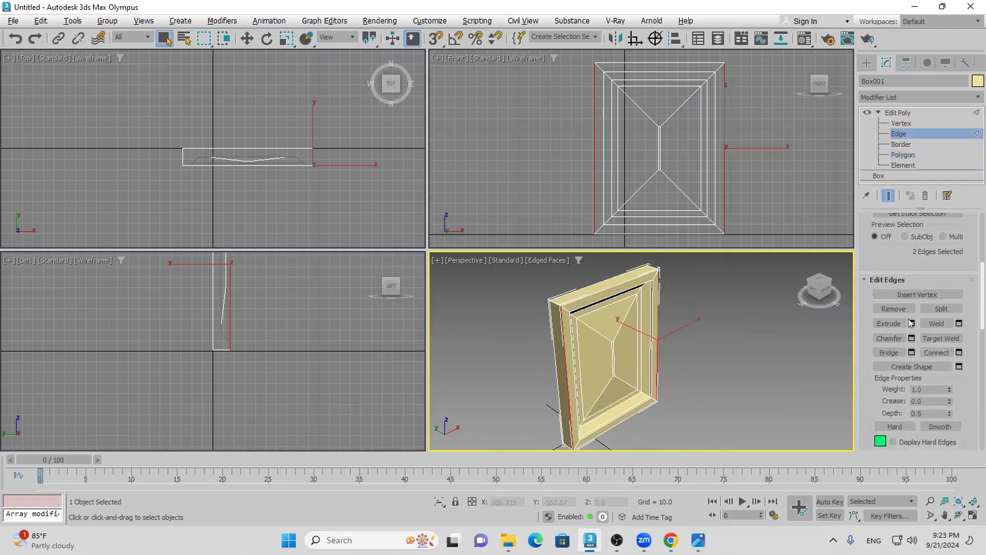
{"action": "left_click", "coordinate": [911, 338]}
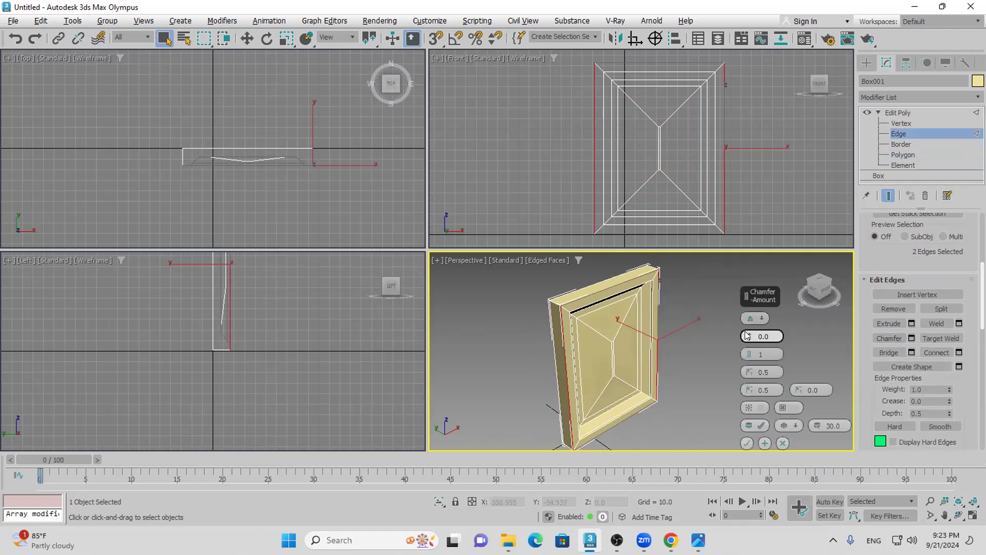
{"action": "left_click_drag", "start_coordinate": [751, 337], "coordinate": [744, 343]}
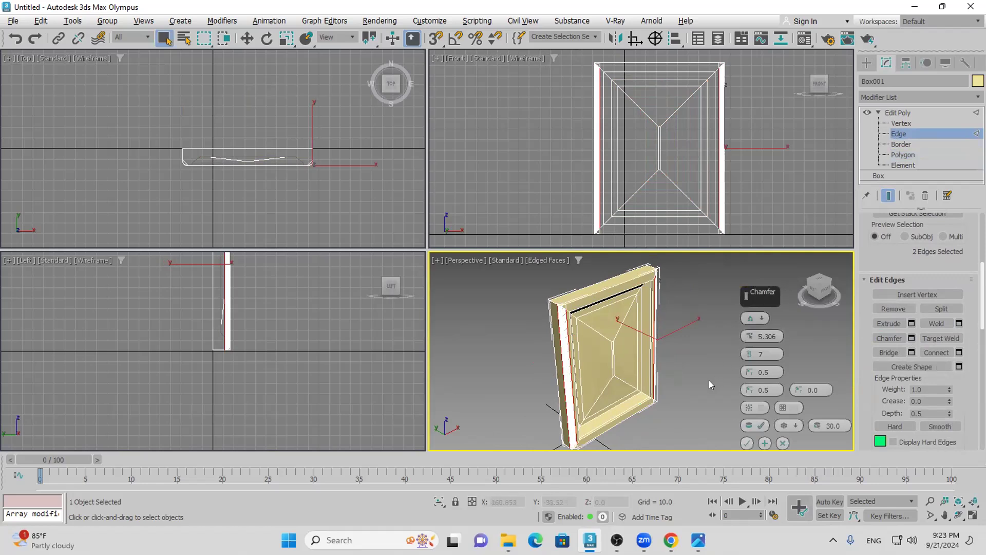
{"action": "left_click", "coordinate": [782, 442]}
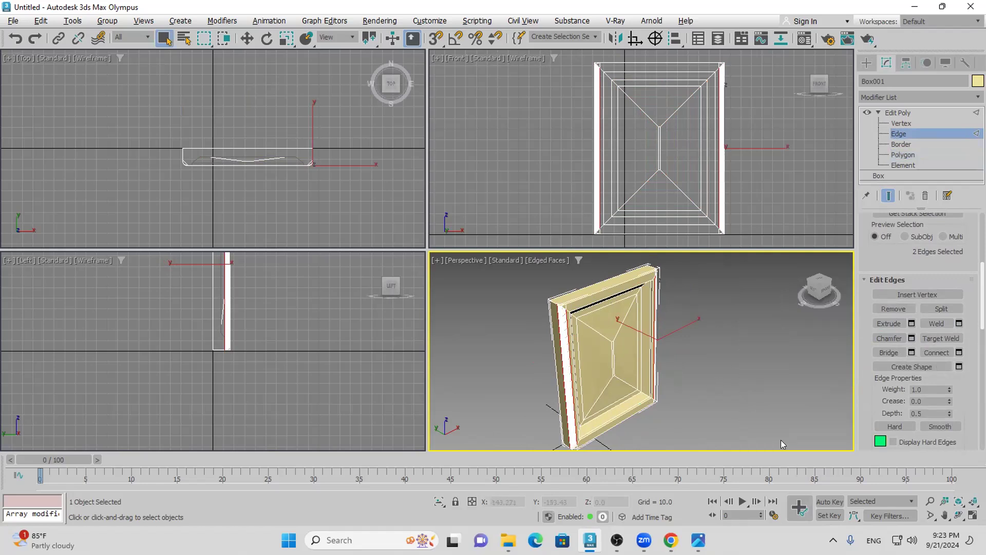
{"action": "scroll", "coordinate": [568, 354], "scroll_direction": "down", "scroll_amount": 2}
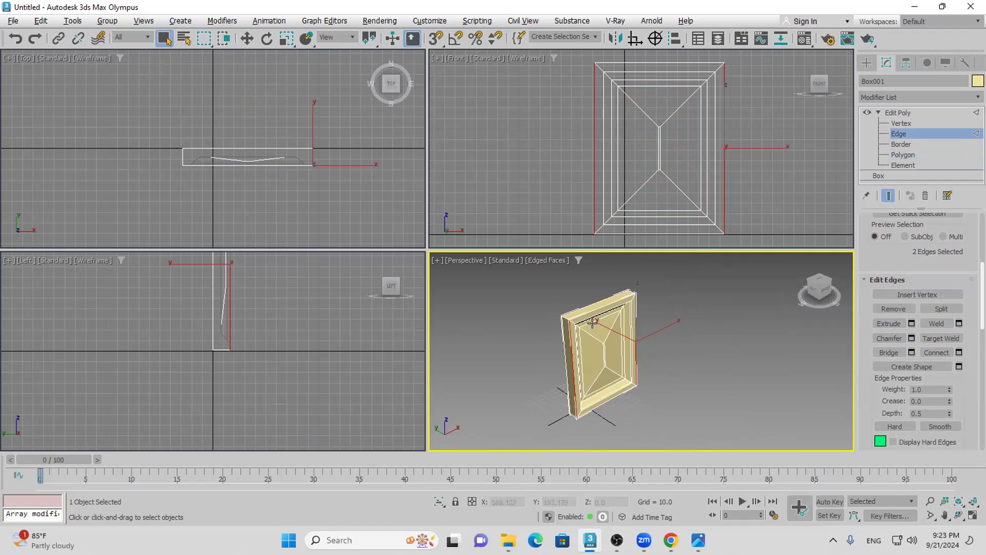
{"action": "scroll", "coordinate": [620, 330], "scroll_direction": "down", "scroll_amount": 2}
{"action": "left_click", "coordinate": [607, 341]}
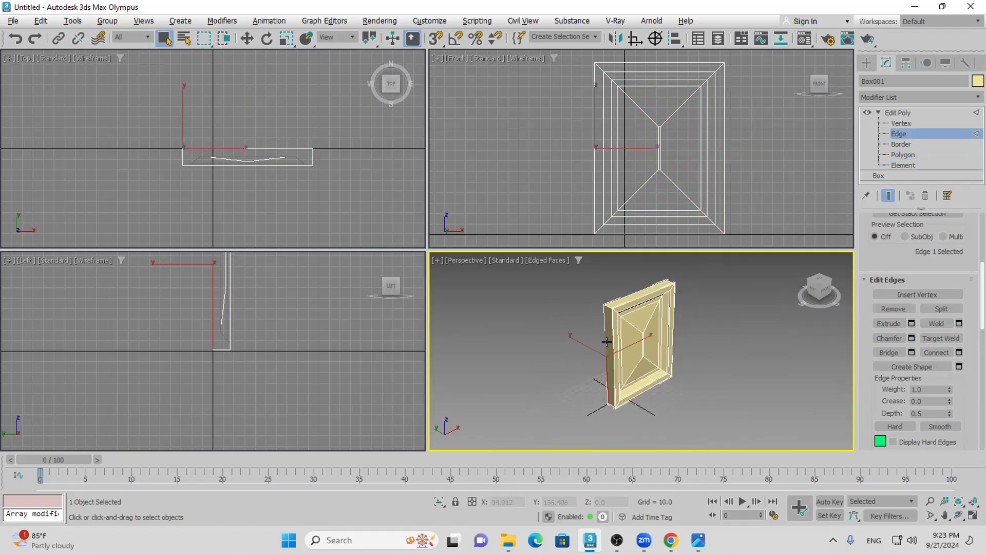
{"action": "left_click", "coordinate": [903, 154]}
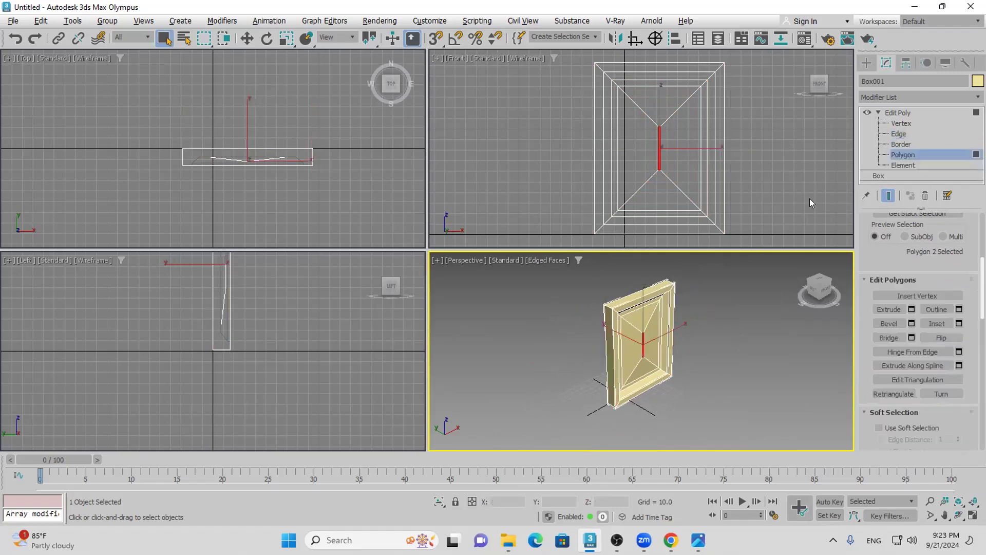
{"action": "left_click", "coordinate": [606, 352]}
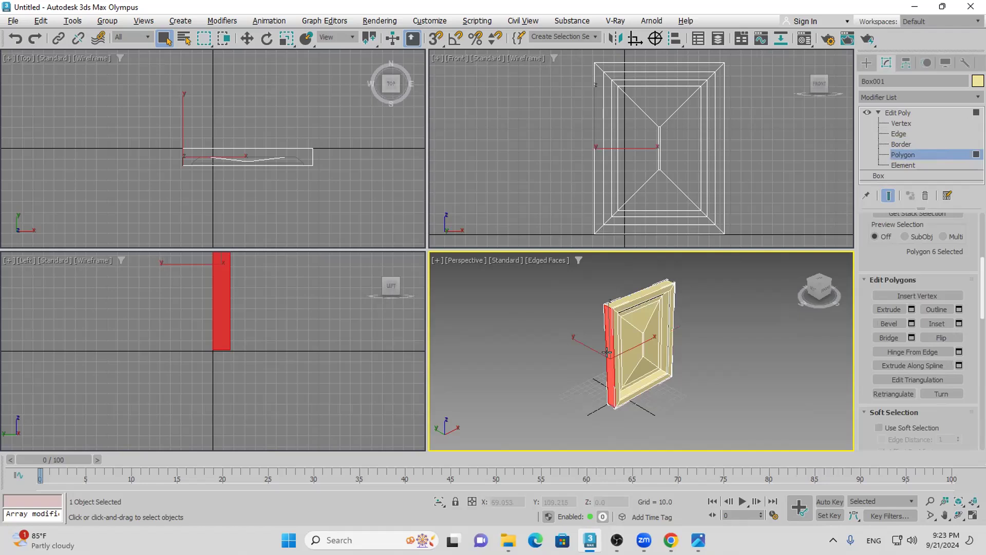
{"action": "left_click", "coordinate": [693, 340]}
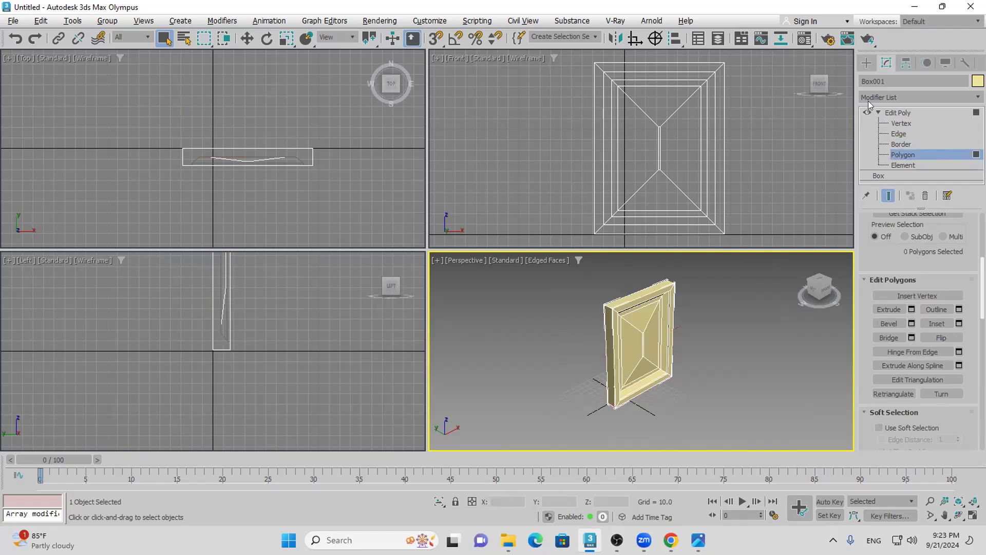
Draw a WRectangle extended spline beside the door in the Front view, about 191 long, 582 wide and 5.8 thick
{"action": "left_click", "coordinate": [867, 63]}
{"action": "middle_click_drag", "start_coordinate": [689, 360], "coordinate": [691, 365]}
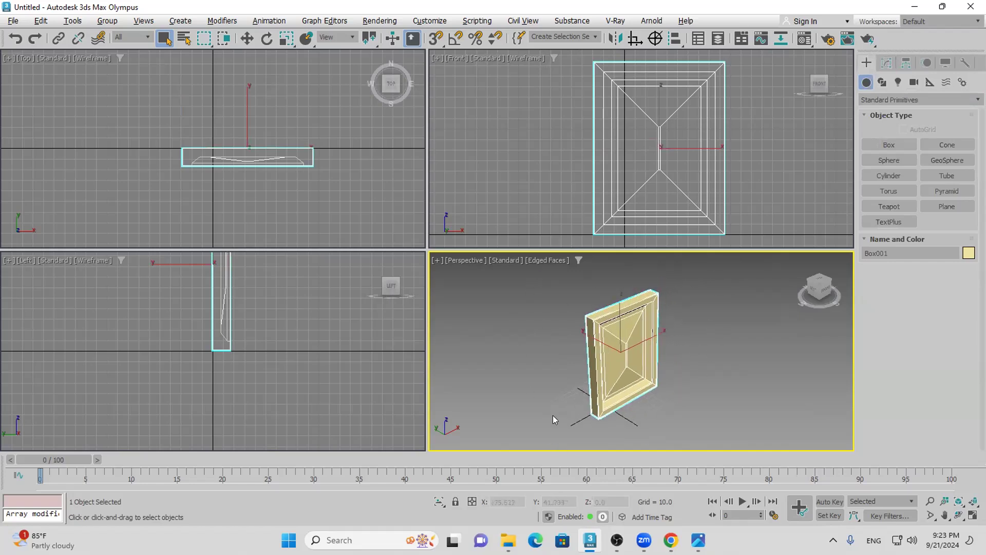
{"action": "scroll", "coordinate": [563, 180], "scroll_direction": "down", "scroll_amount": 5}
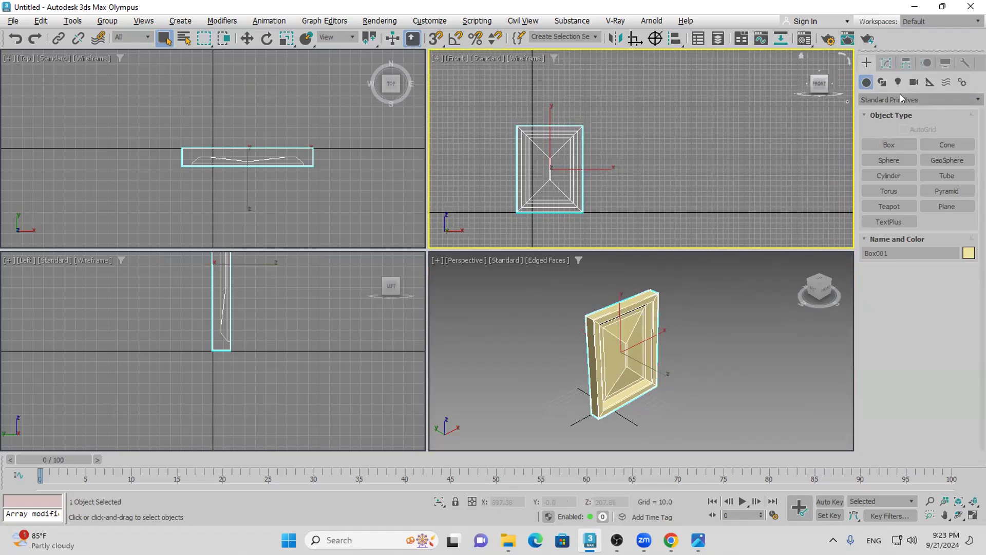
{"action": "left_click", "coordinate": [900, 99]}
{"action": "left_click", "coordinate": [889, 107]}
{"action": "left_click", "coordinate": [901, 144]}
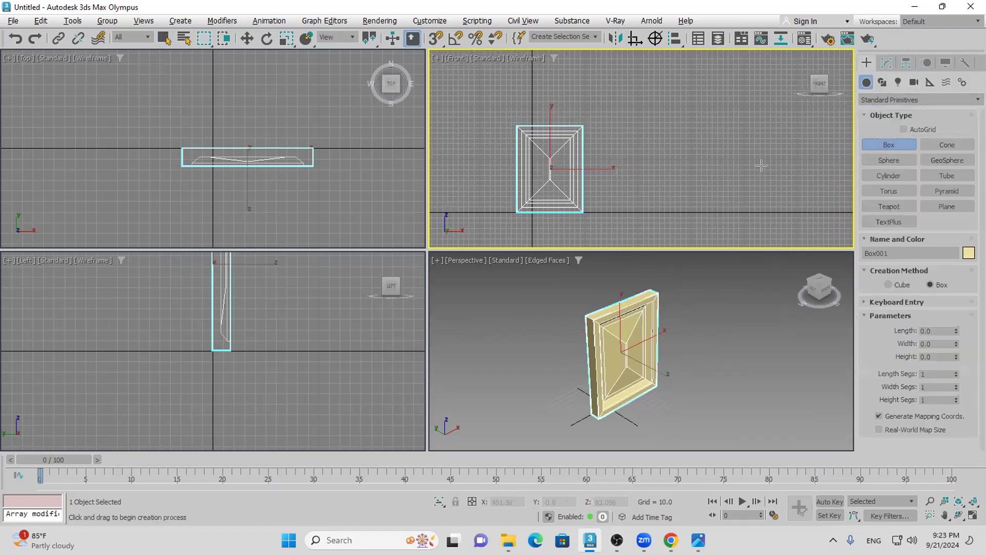
{"action": "middle_click_drag", "start_coordinate": [761, 165], "coordinate": [673, 165]}
{"action": "left_click", "coordinate": [894, 100]}
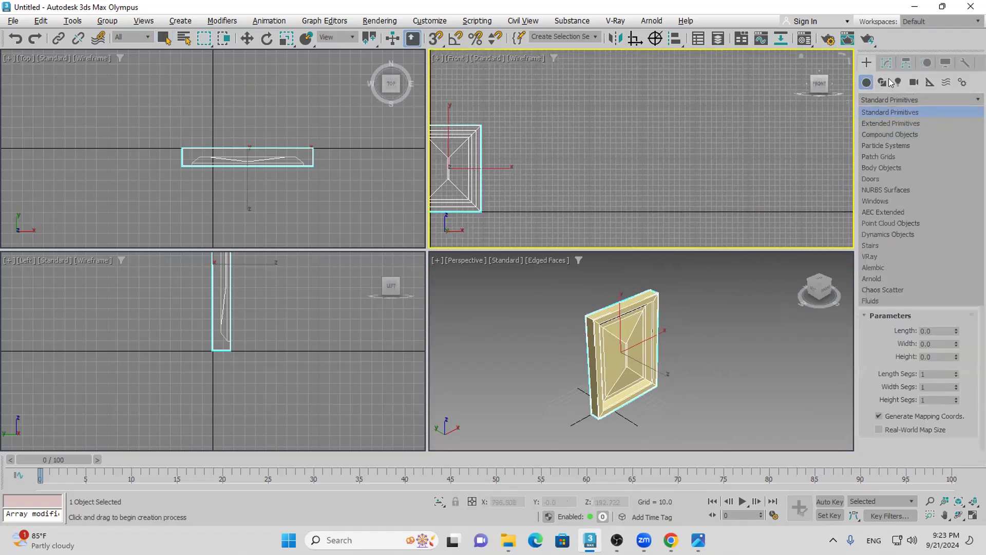
{"action": "left_click", "coordinate": [883, 83]}
{"action": "left_click", "coordinate": [907, 97]}
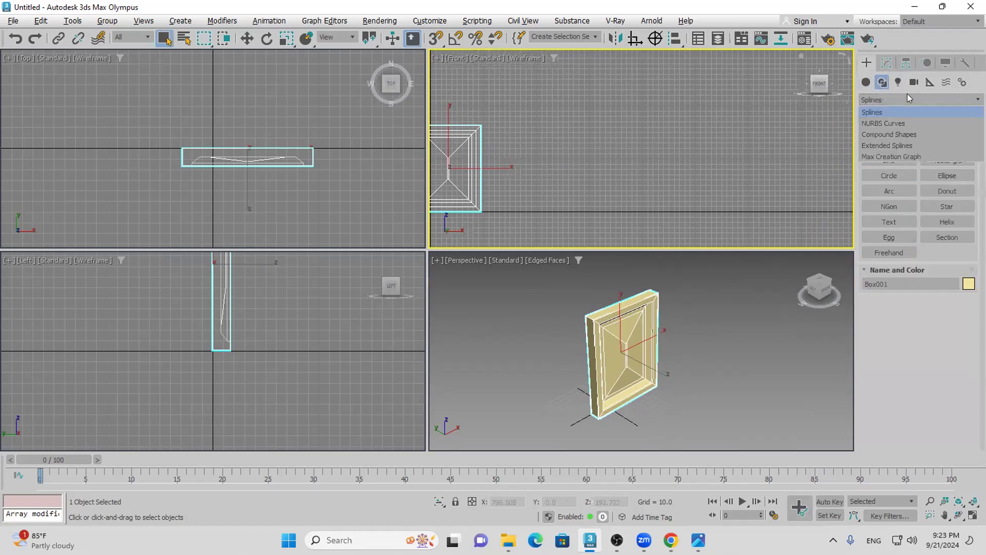
{"action": "left_click", "coordinate": [910, 146]}
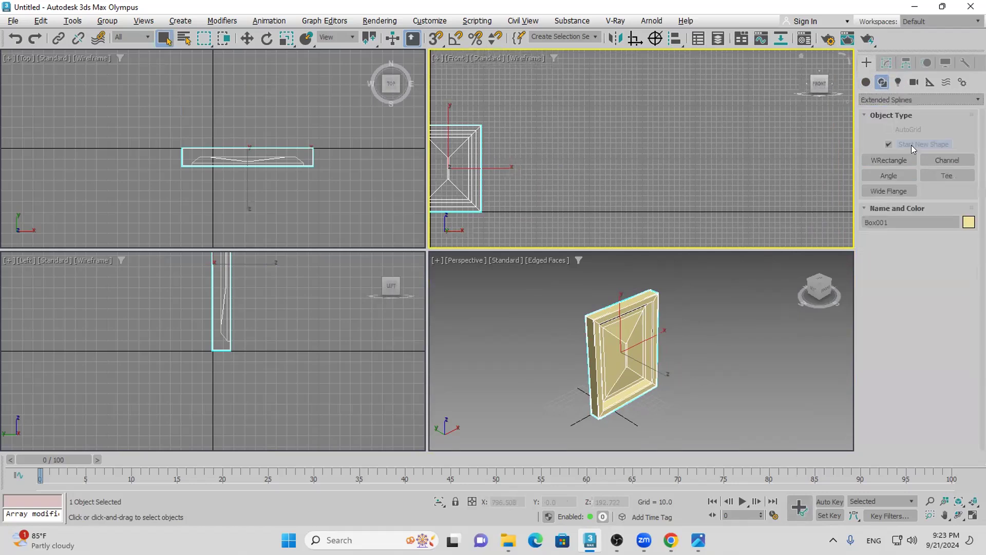
{"action": "left_click", "coordinate": [894, 159]}
{"action": "left_click_drag", "start_coordinate": [553, 111], "coordinate": [858, 207]}
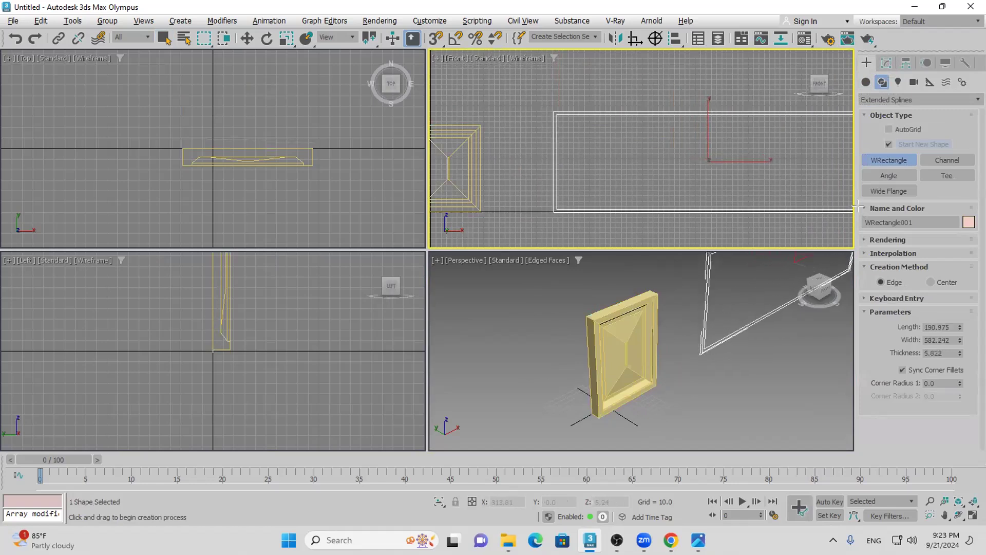
Add an Extrude modifier to the WRectangle with an amount of 145.5 to form an open cabinet frame
{"action": "left_click", "coordinate": [886, 63]}
{"action": "left_click", "coordinate": [890, 100]}
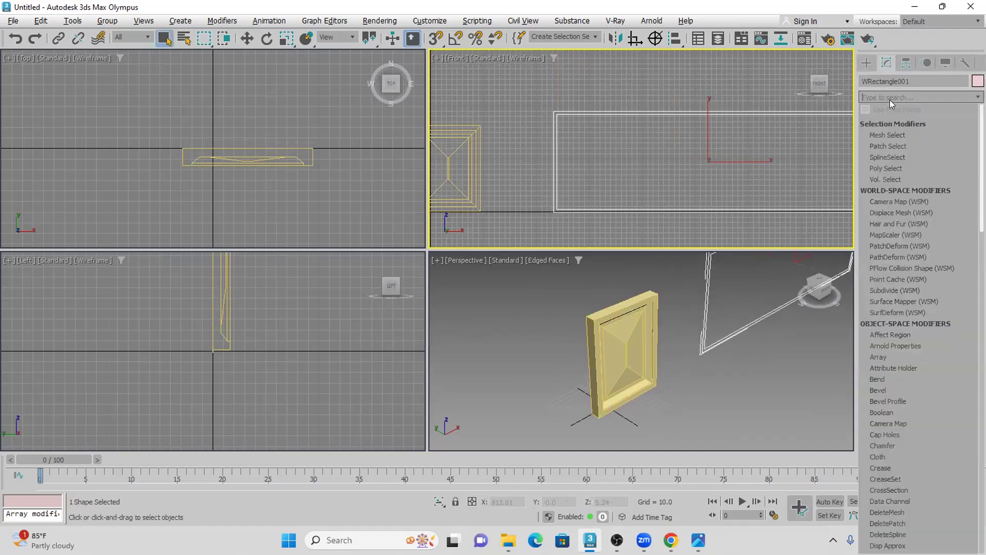
{"action": "left_click", "coordinate": [889, 100]}
{"action": "left_click", "coordinate": [889, 100]}
{"action": "type", "text": "e"}
{"action": "left_click", "coordinate": [881, 124]}
{"action": "left_click_drag", "start_coordinate": [952, 236], "coordinate": [952, 170]}
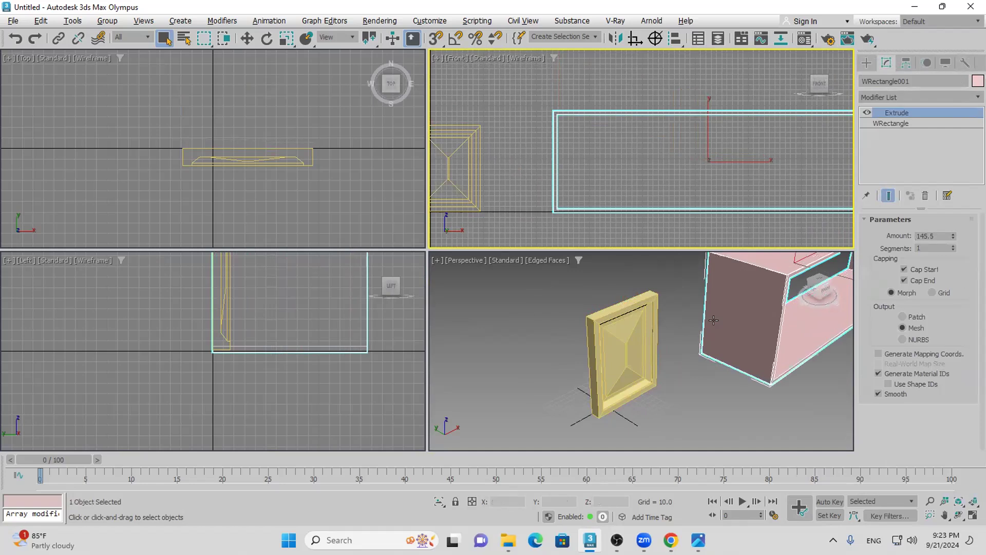
{"action": "scroll", "coordinate": [713, 320], "scroll_direction": "down", "scroll_amount": 4}
{"action": "middle_click_drag", "start_coordinate": [714, 319], "coordinate": [583, 356]}
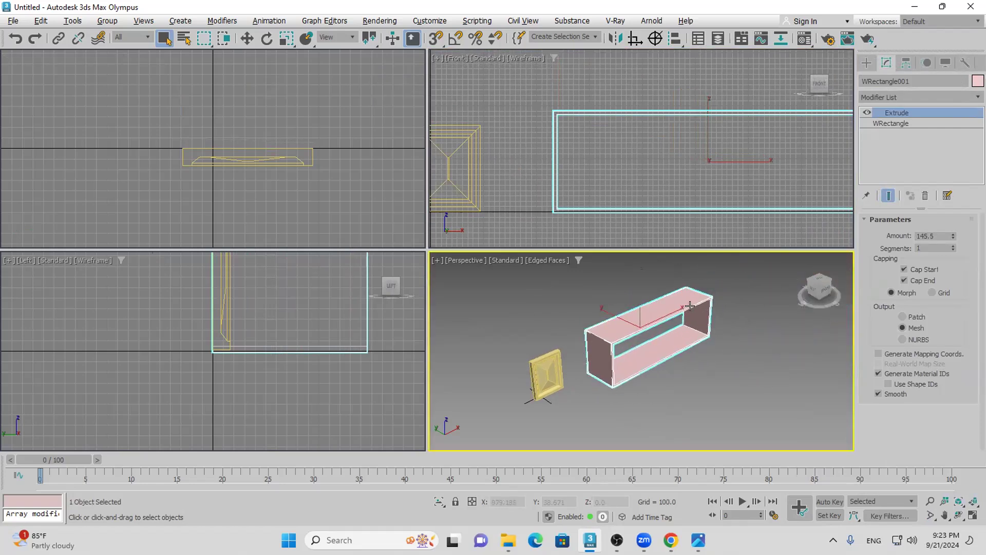
Delete the extruded cabinet frame, and reset to an empty scene without saving the changes
{"action": "key", "text": "Delete"}
{"action": "scroll", "coordinate": [551, 366], "scroll_direction": "up", "scroll_amount": 6}
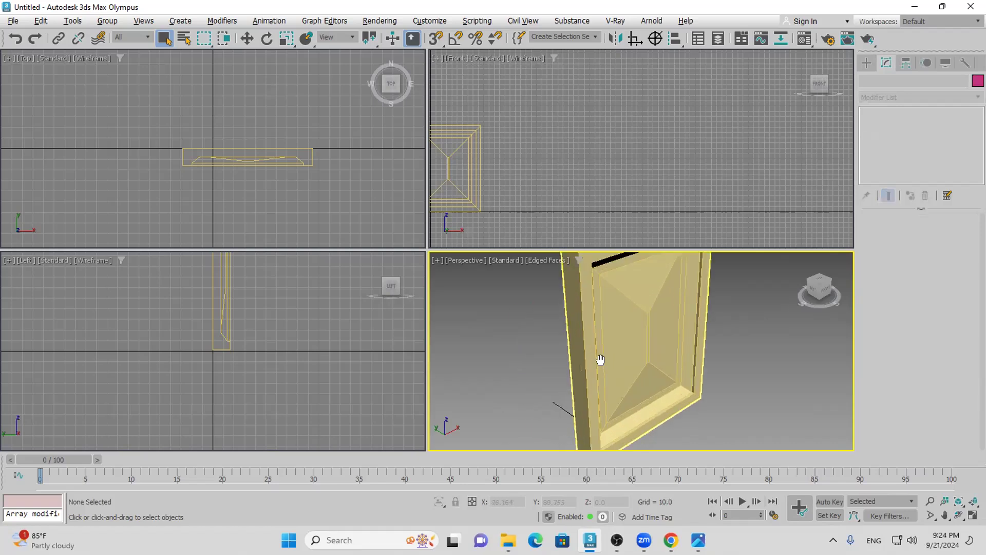
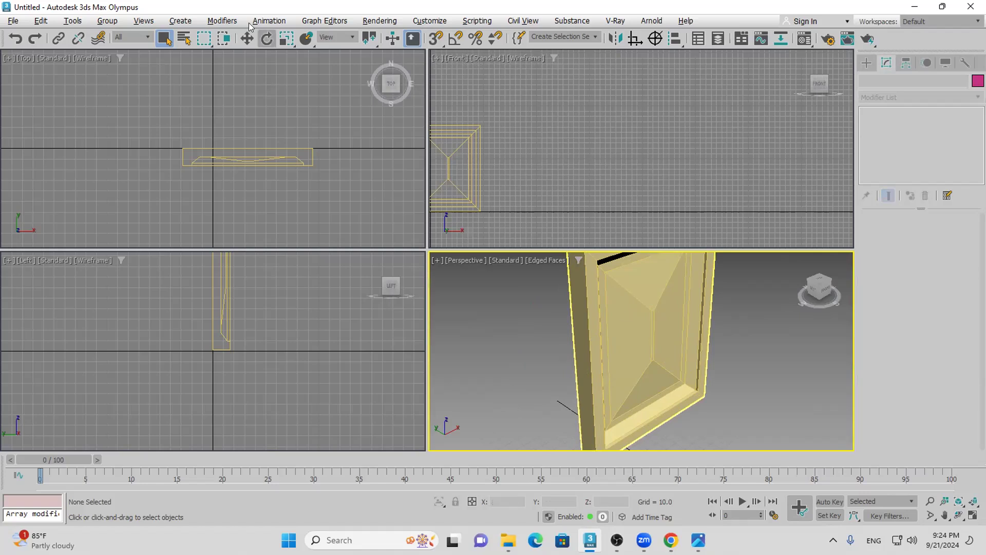
{"action": "left_click", "coordinate": [5, 20]}
{"action": "left_click", "coordinate": [31, 53]}
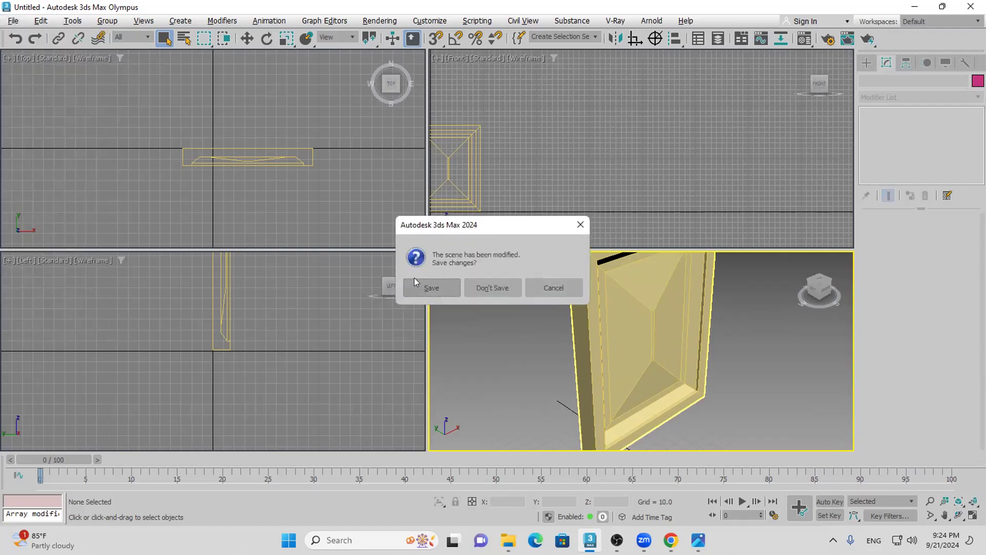
{"action": "left_click", "coordinate": [468, 287]}
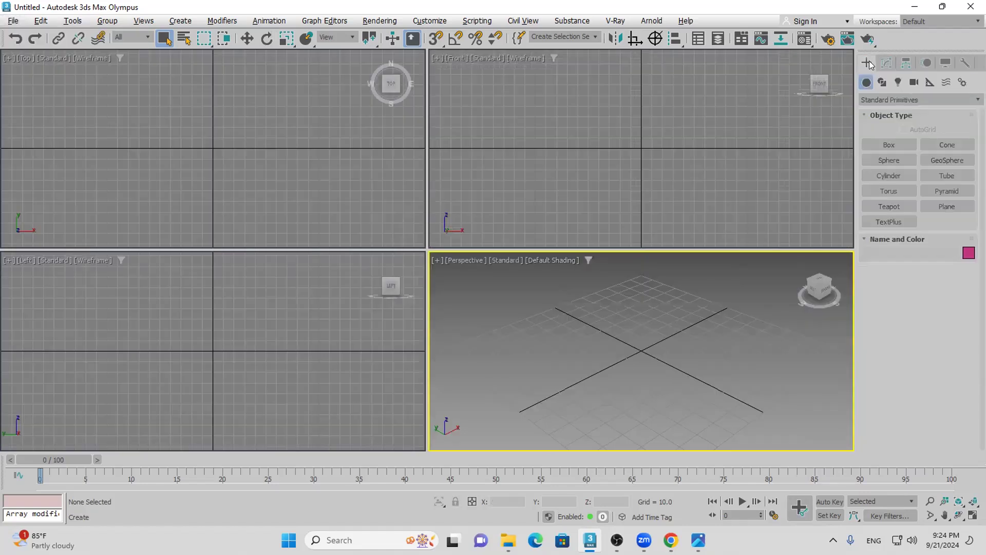
Draw a thin upright box in the Top view, about 16 long, 344 wide and 136 high
{"action": "left_click", "coordinate": [905, 147]}
{"action": "left_click_drag", "start_coordinate": [31, 127], "coordinate": [396, 144]}
{"action": "left_click", "coordinate": [395, 98]}
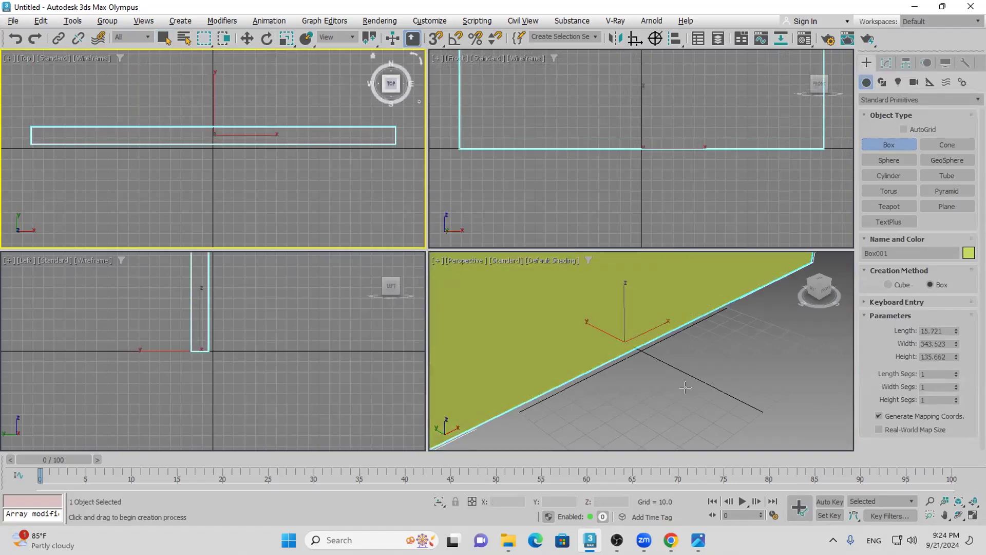
{"action": "scroll", "coordinate": [671, 395], "scroll_direction": "down", "scroll_amount": 5}
{"action": "scroll", "coordinate": [670, 395], "scroll_direction": "up", "scroll_amount": 6}
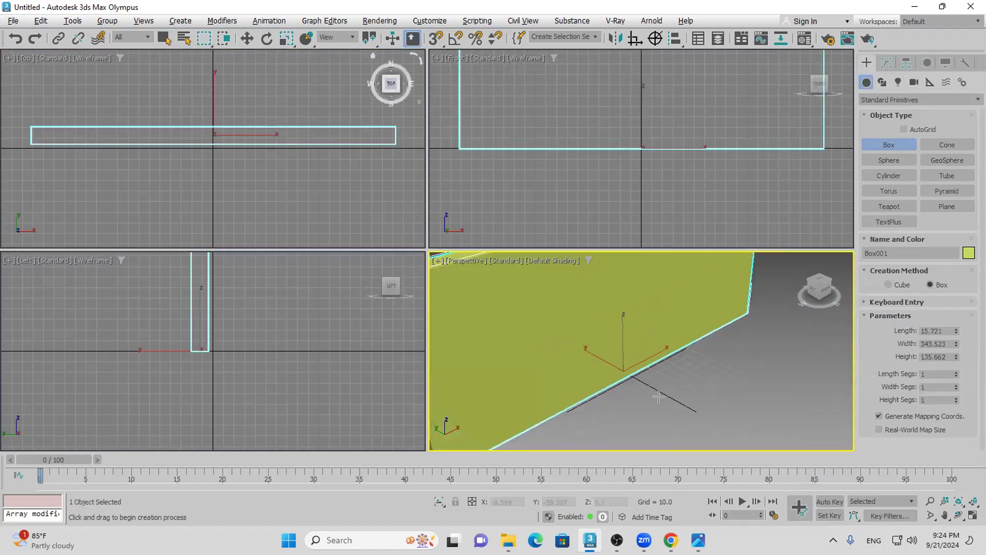
{"action": "scroll", "coordinate": [653, 393], "scroll_direction": "down", "scroll_amount": 2}
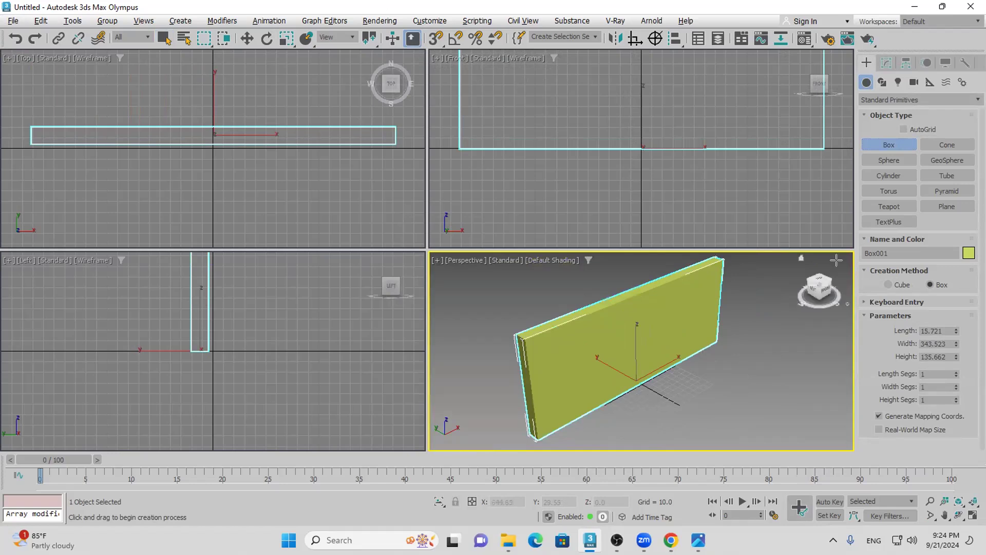
Increase the box's height to about 194 and finish creating boxes
{"action": "left_click_drag", "start_coordinate": [955, 358], "coordinate": [949, 330]}
{"action": "scroll", "coordinate": [748, 364], "scroll_direction": "down", "scroll_amount": 1}
{"action": "middle_click_drag", "start_coordinate": [747, 365], "coordinate": [715, 371]}
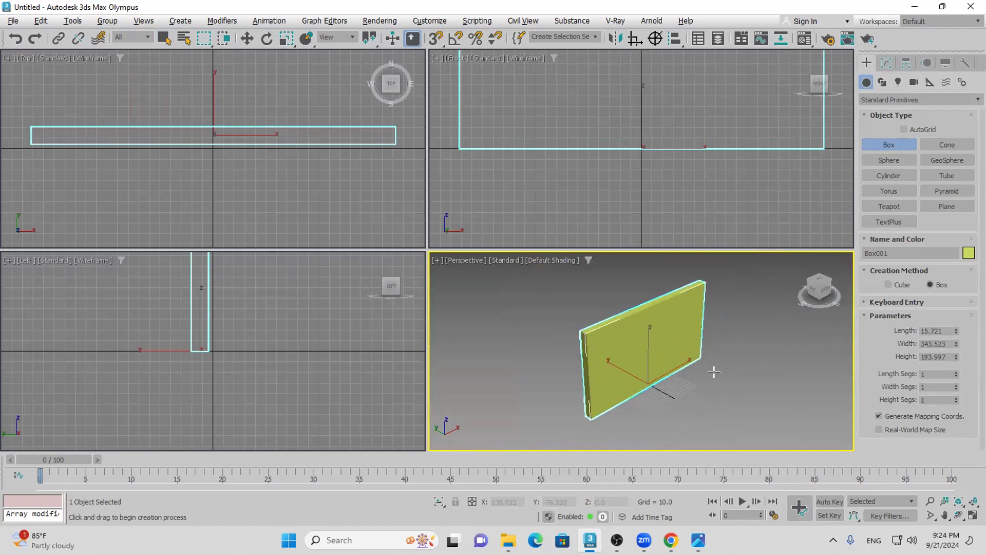
{"action": "right_click", "coordinate": [716, 378]}
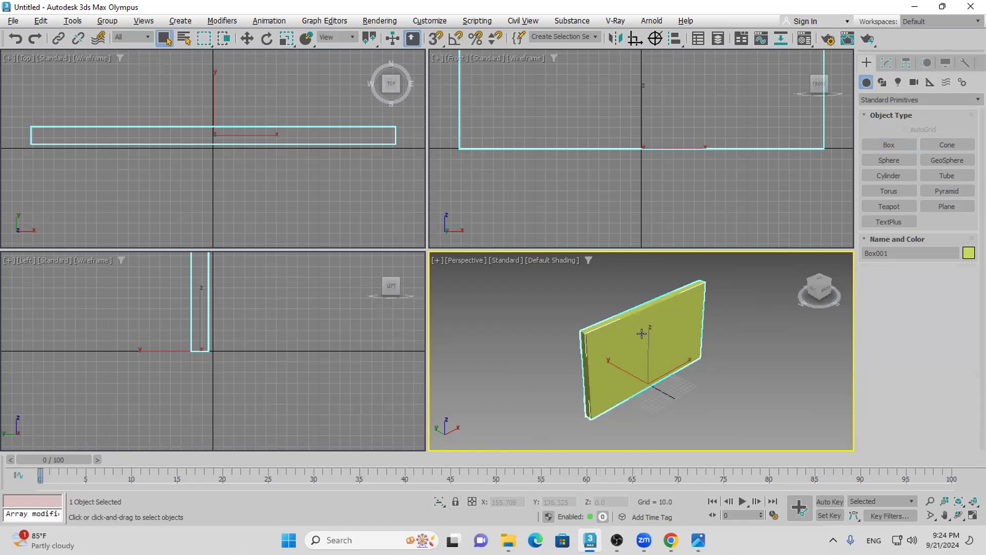
Add an Edit Poly modifier to the box and go to its Edge level
{"action": "scroll", "coordinate": [640, 331], "scroll_direction": "up", "scroll_amount": 2}
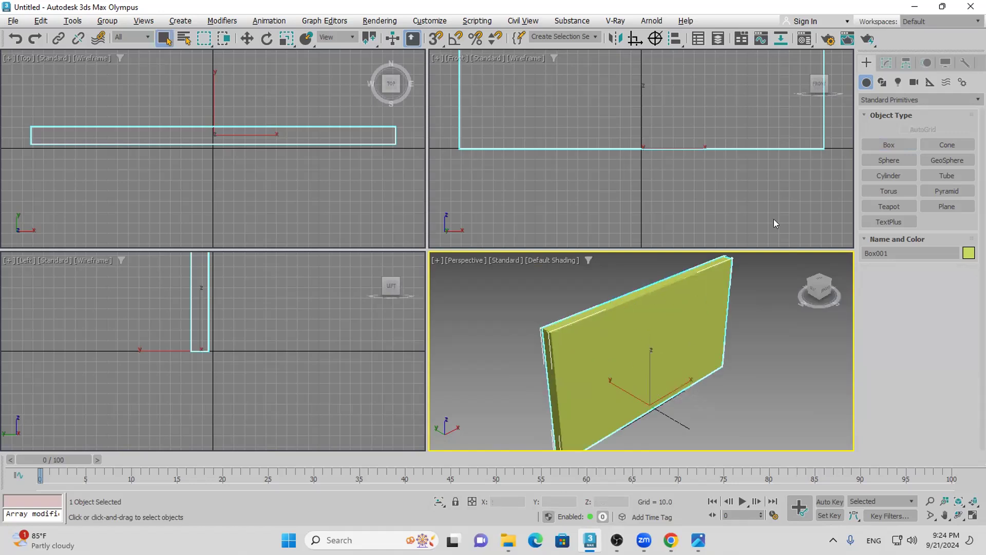
{"action": "left_click", "coordinate": [888, 63]}
{"action": "left_click", "coordinate": [884, 98]}
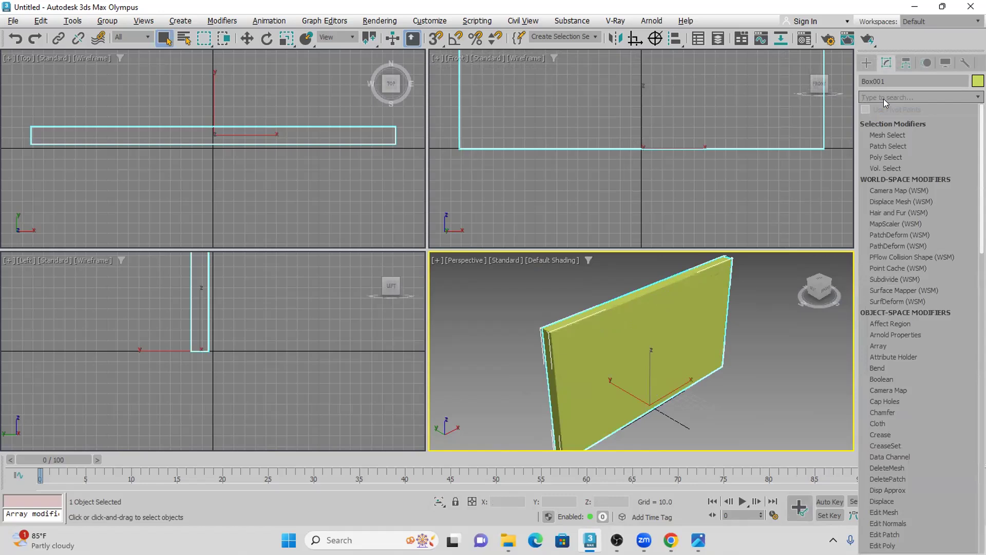
{"action": "type", "text": "e"}
{"action": "key", "text": "Return"}
{"action": "left_click", "coordinate": [879, 113]}
{"action": "left_click", "coordinate": [903, 135]}
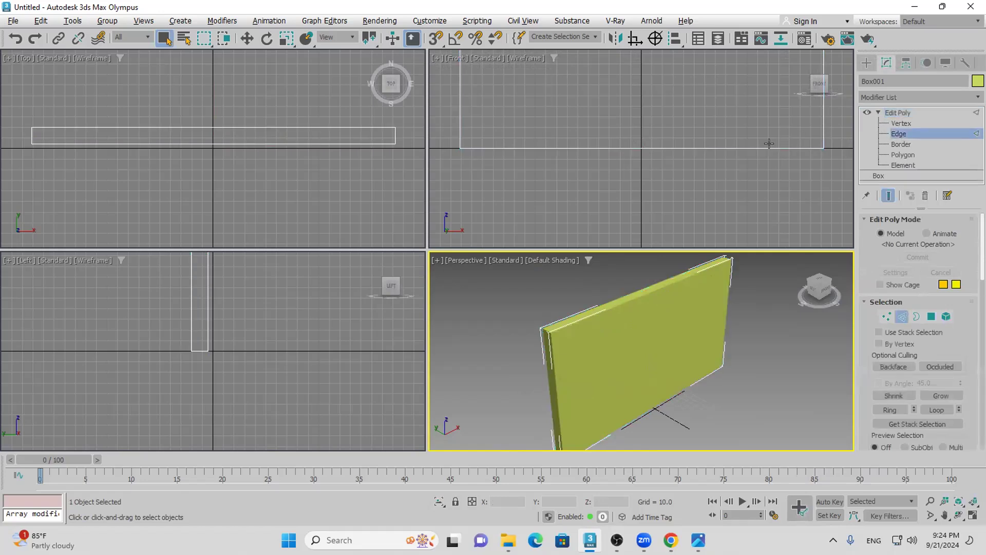
Select the box's four vertical corner edges in the Front view and connect them with 2 segments
{"action": "scroll", "coordinate": [801, 140], "scroll_direction": "down", "scroll_amount": 4}
{"action": "left_click_drag", "start_coordinate": [802, 140], "coordinate": [506, 159]}
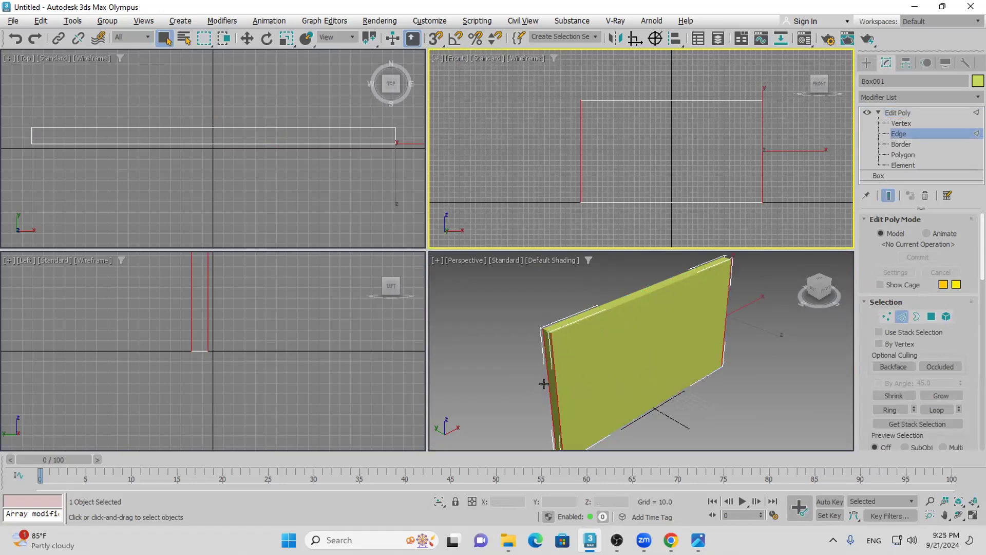
{"action": "scroll", "coordinate": [960, 349], "scroll_direction": "down", "scroll_amount": 3}
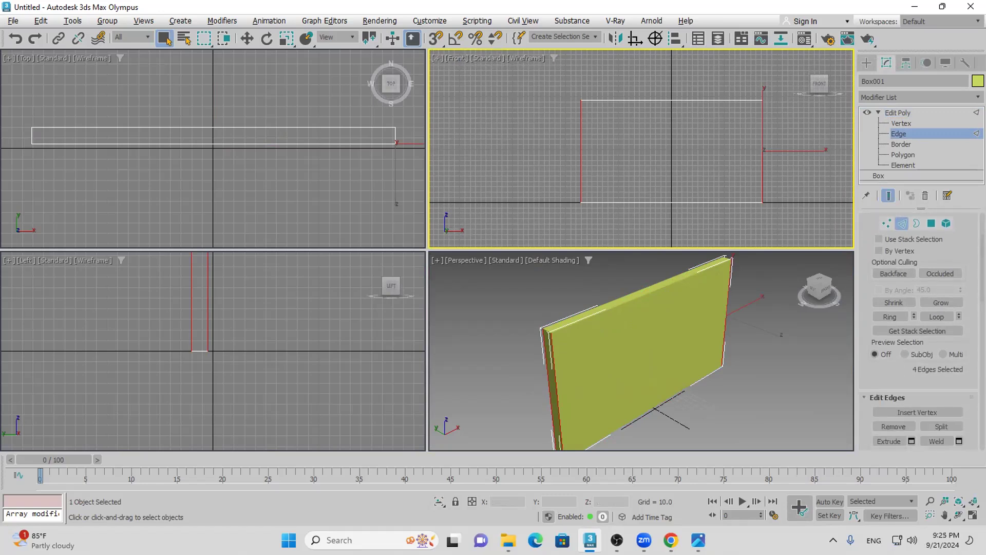
{"action": "scroll", "coordinate": [894, 331], "scroll_direction": "down", "scroll_amount": 2}
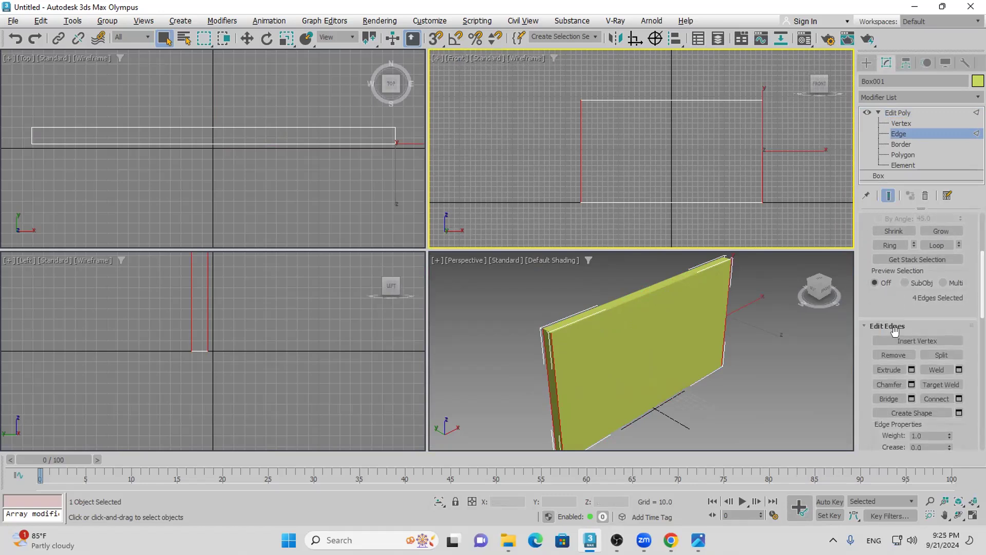
{"action": "left_click", "coordinate": [959, 398]}
{"action": "left_click_drag", "start_coordinate": [759, 122], "coordinate": [760, 117]}
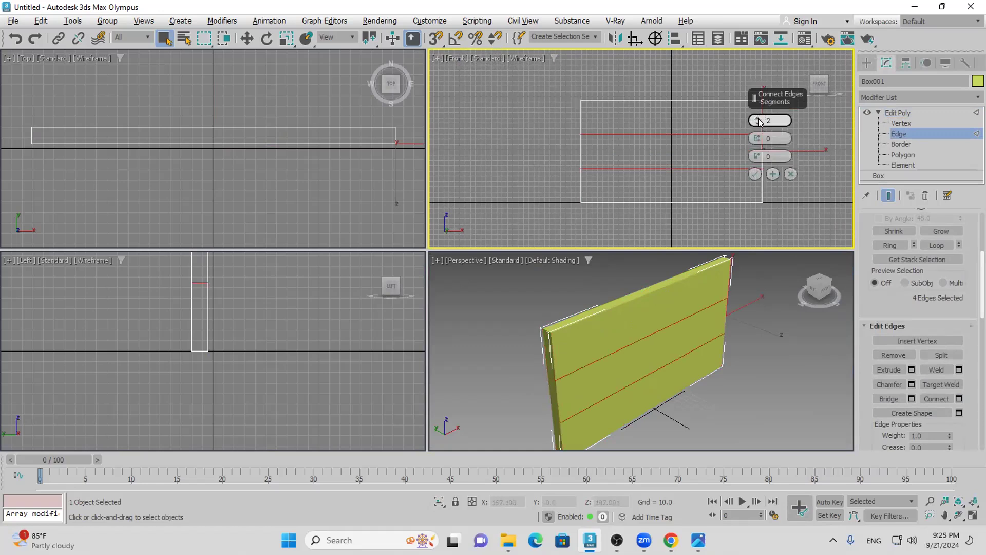
{"action": "left_click", "coordinate": [754, 175]}
Select the new horizontal edges, show edged faces in the Perspective view, and connect the edges with 2 segments
{"action": "left_click", "coordinate": [731, 119]}
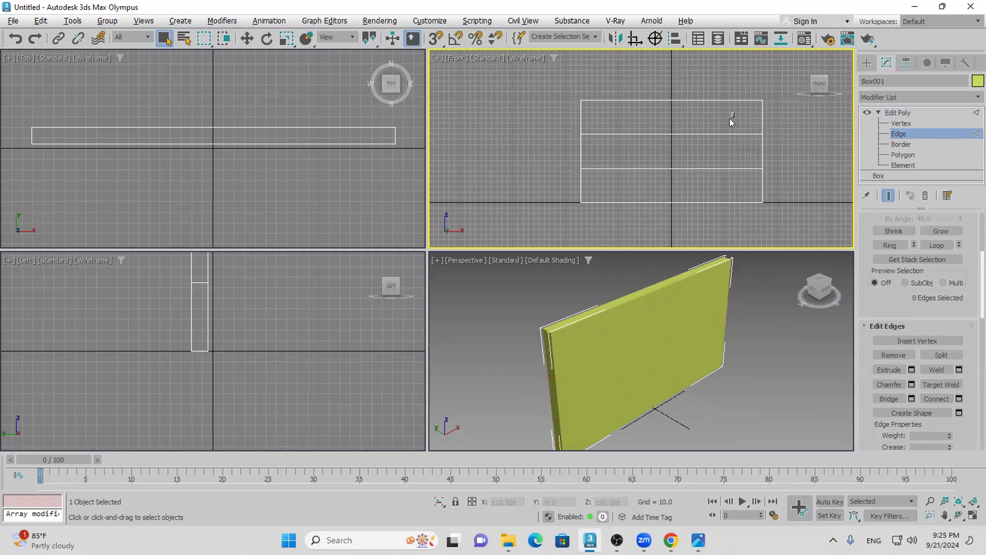
{"action": "left_click_drag", "start_coordinate": [672, 182], "coordinate": [671, 182]}
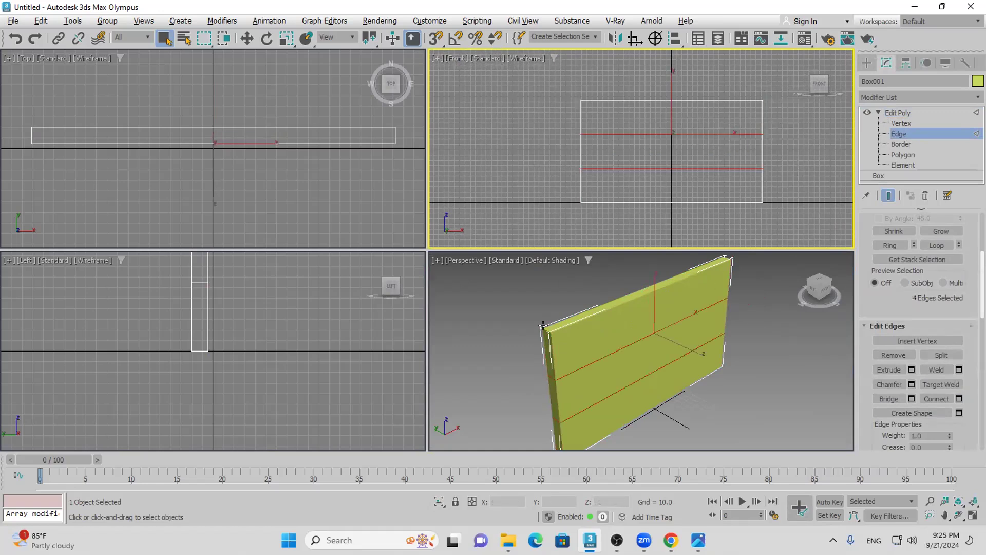
{"action": "right_click", "coordinate": [550, 391]}
{"action": "key", "text": "F4"}
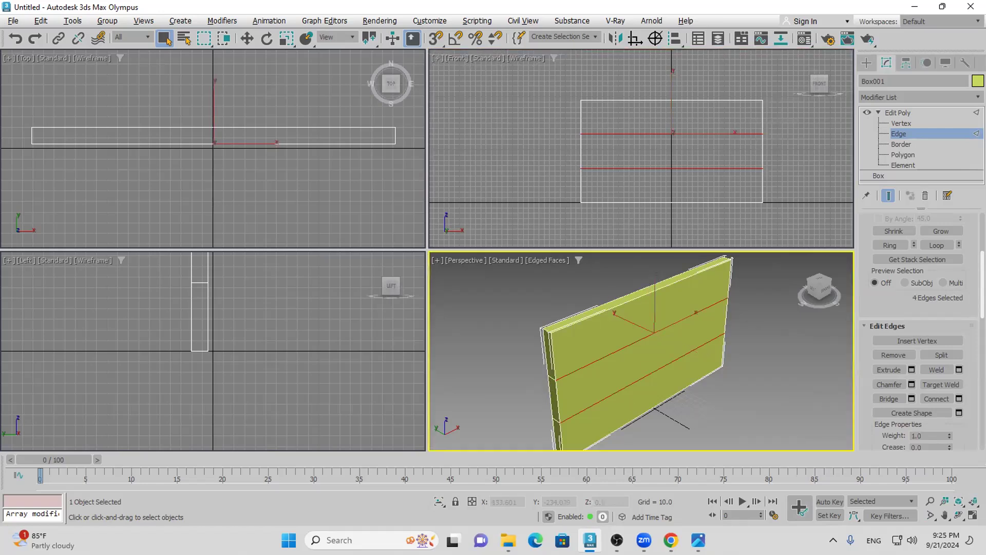
{"action": "left_click", "coordinate": [959, 399]}
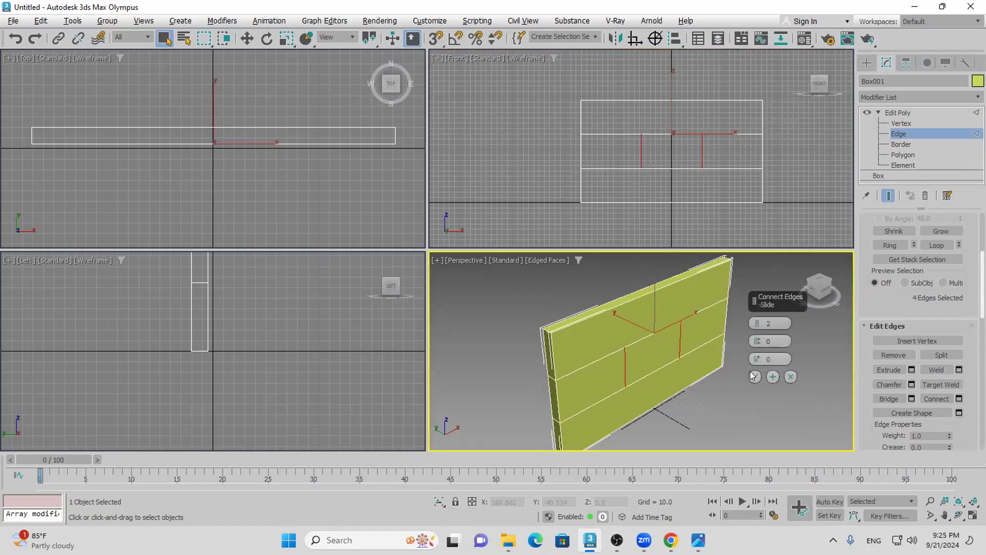
{"action": "left_click", "coordinate": [754, 379]}
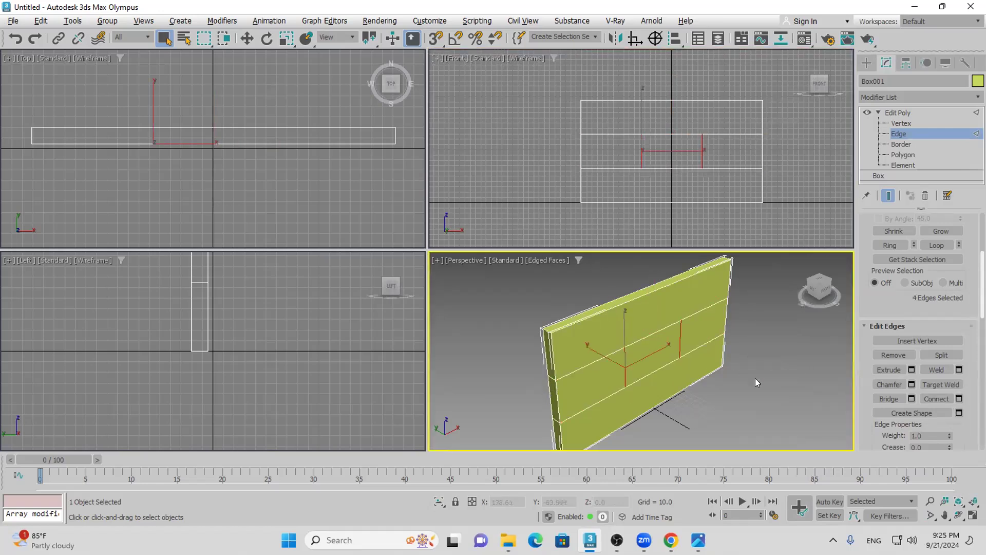
Delete the central polygons on the box's front and back faces to cut a window opening
{"action": "left_click", "coordinate": [902, 154]}
{"action": "left_click", "coordinate": [645, 351]}
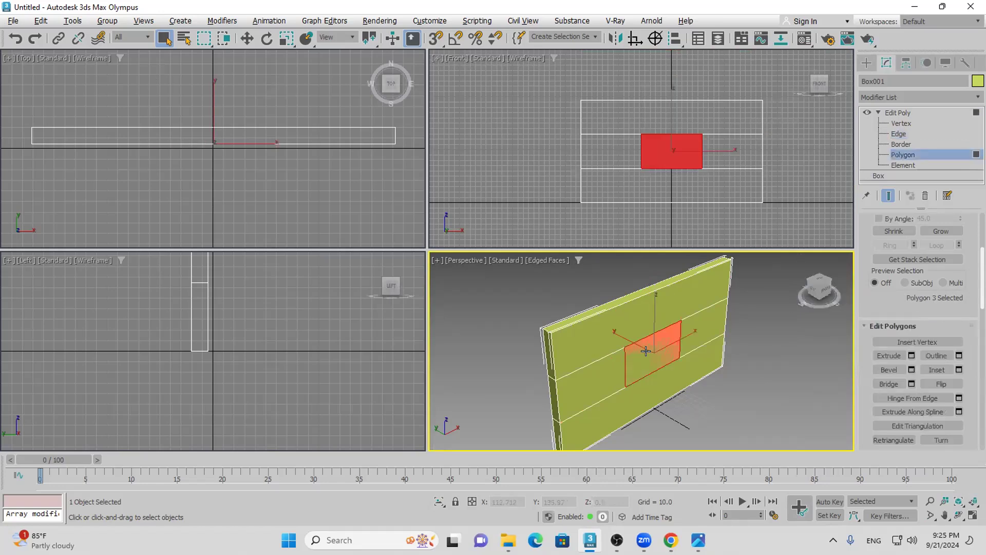
{"action": "key", "text": "Delete"}
{"action": "left_click", "coordinate": [647, 348]}
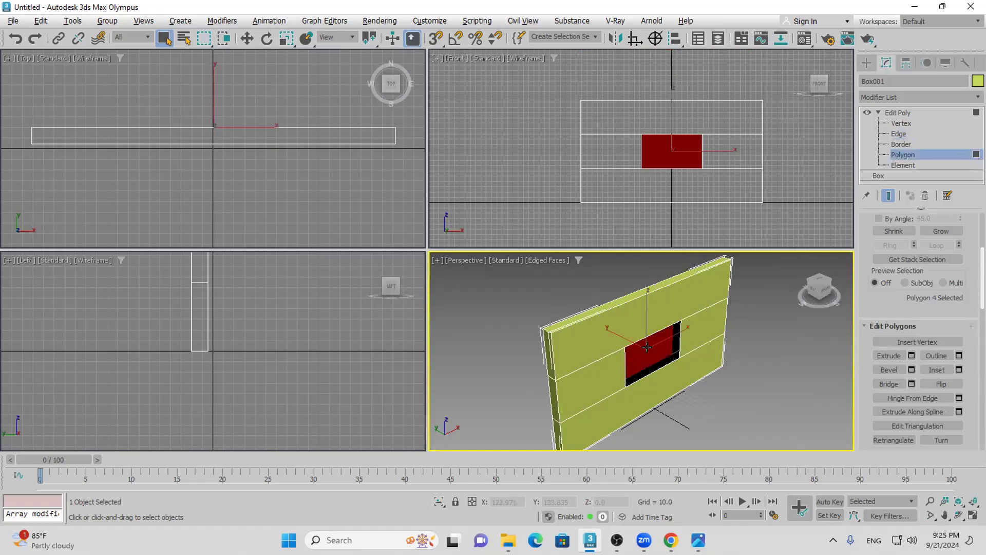
{"action": "key", "text": "Delete"}
Bridge the front and back edges along the opening's sill and its right-hand side
{"action": "scroll", "coordinate": [653, 364], "scroll_direction": "up", "scroll_amount": 5}
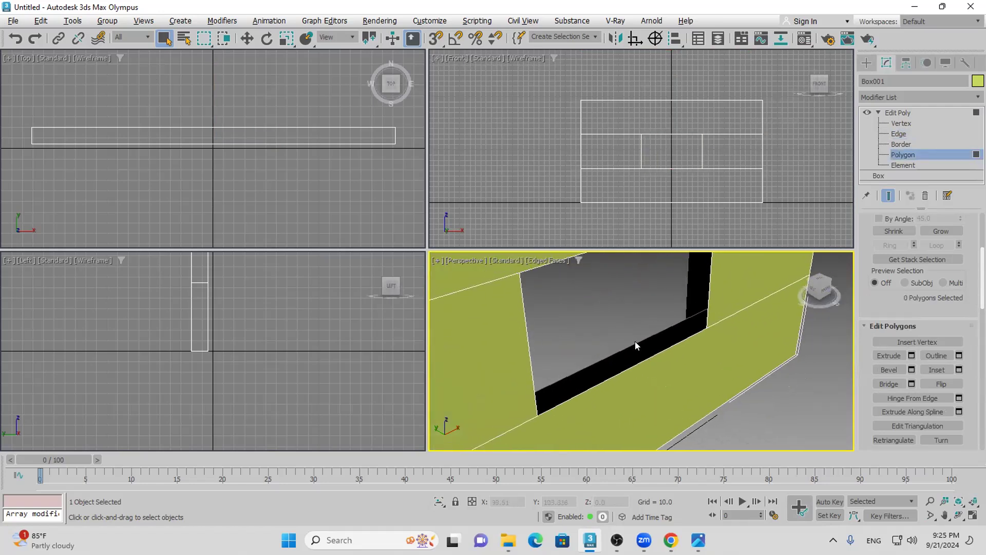
{"action": "left_click", "coordinate": [899, 134]}
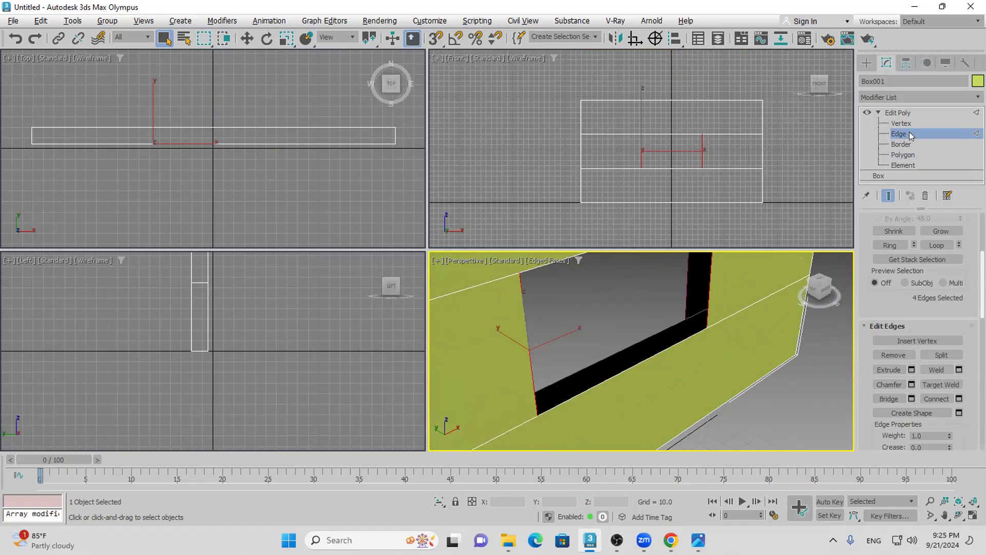
{"action": "left_click_drag", "start_coordinate": [639, 319], "coordinate": [596, 393]}
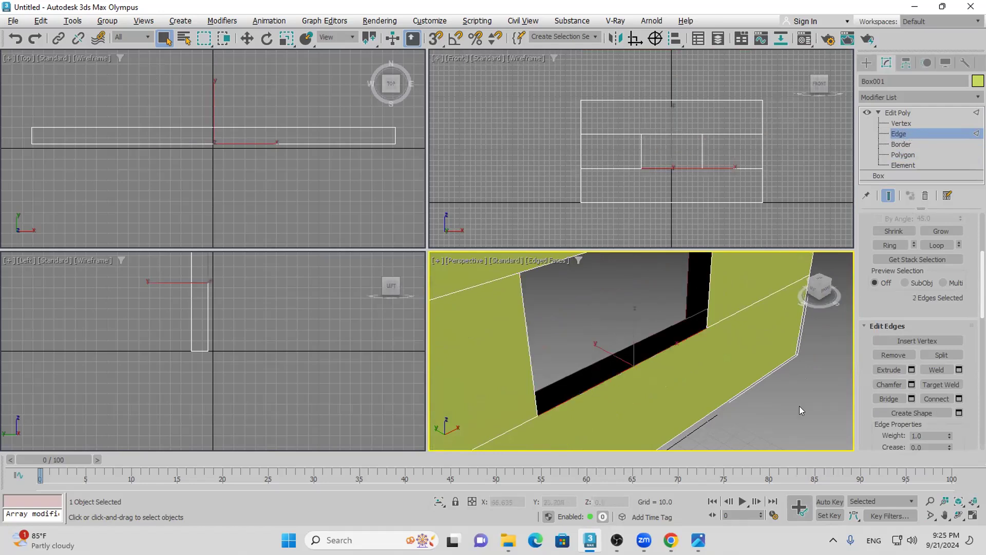
{"action": "left_click", "coordinate": [890, 399]}
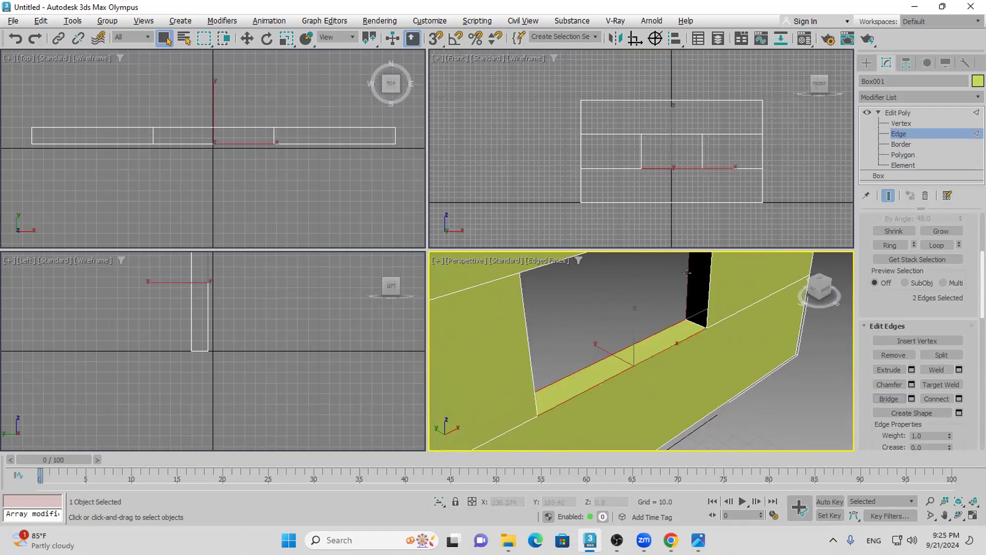
{"action": "left_click_drag", "start_coordinate": [697, 280], "coordinate": [728, 283]}
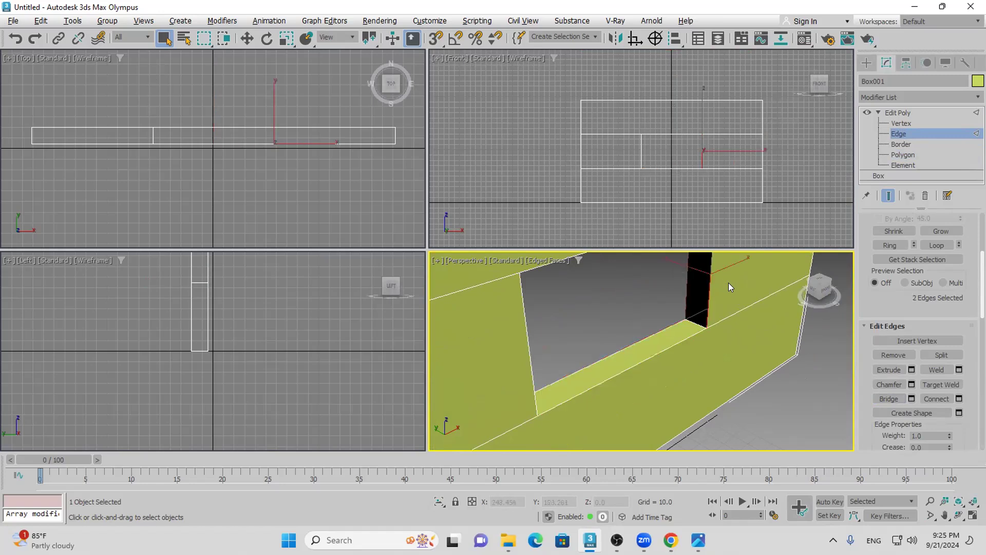
{"action": "left_click", "coordinate": [889, 398]}
Bridge the front and back edges along the top of the window opening
{"action": "middle_click_drag", "start_coordinate": [677, 324], "coordinate": [674, 349], "text": "alt"}
{"action": "left_click_drag", "start_coordinate": [608, 275], "coordinate": [608, 276]}
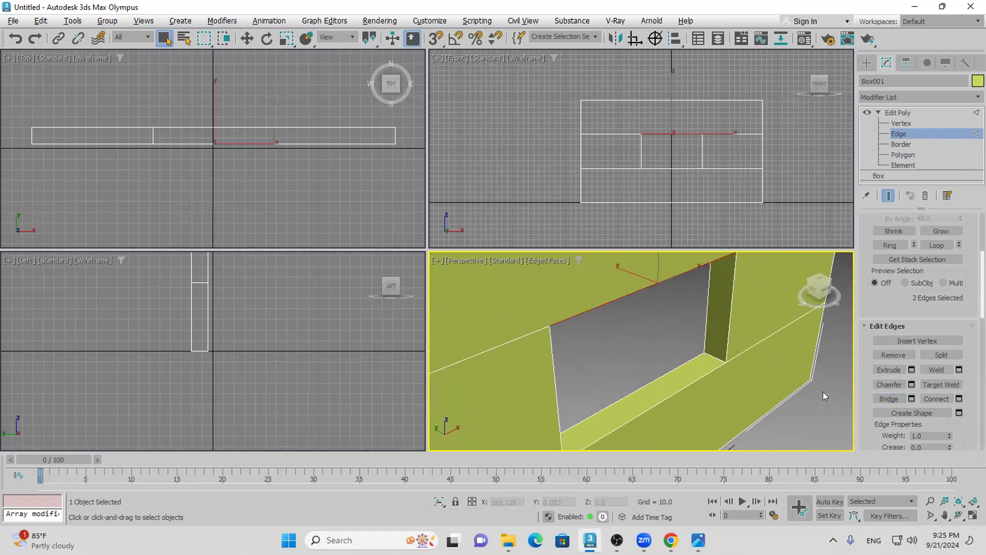
{"action": "left_click", "coordinate": [891, 399]}
Bridge the front and back vertical edges on the opening's remaining left-hand side to close the wall thickness
{"action": "middle_click_drag", "start_coordinate": [745, 388], "coordinate": [675, 328], "text": "alt"}
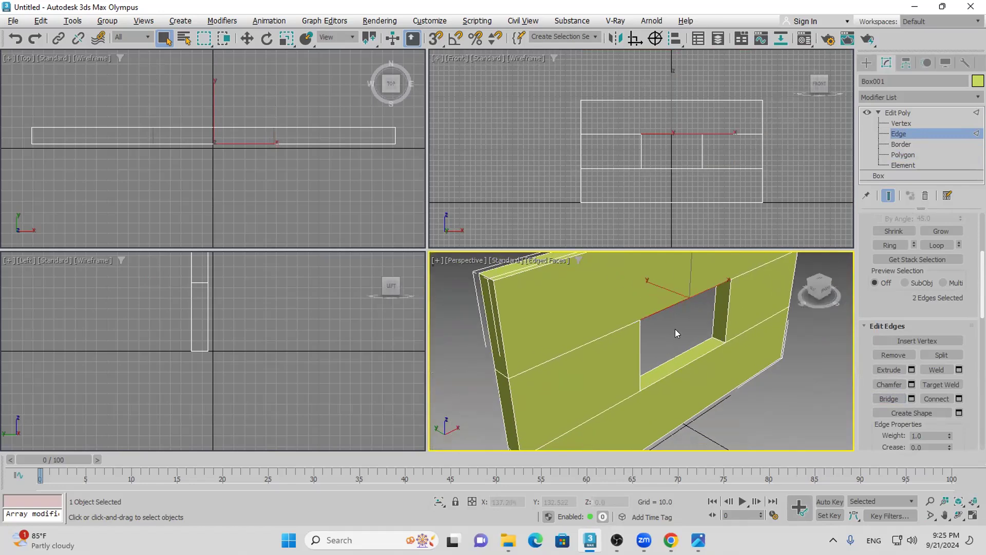
{"action": "left_click_drag", "start_coordinate": [633, 361], "coordinate": [633, 360]}
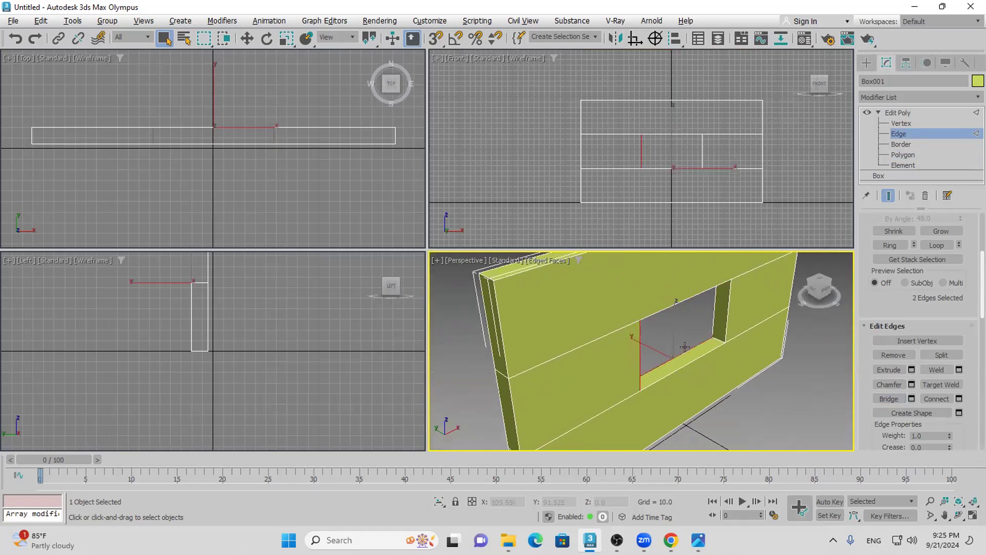
{"action": "left_click", "coordinate": [640, 374]}
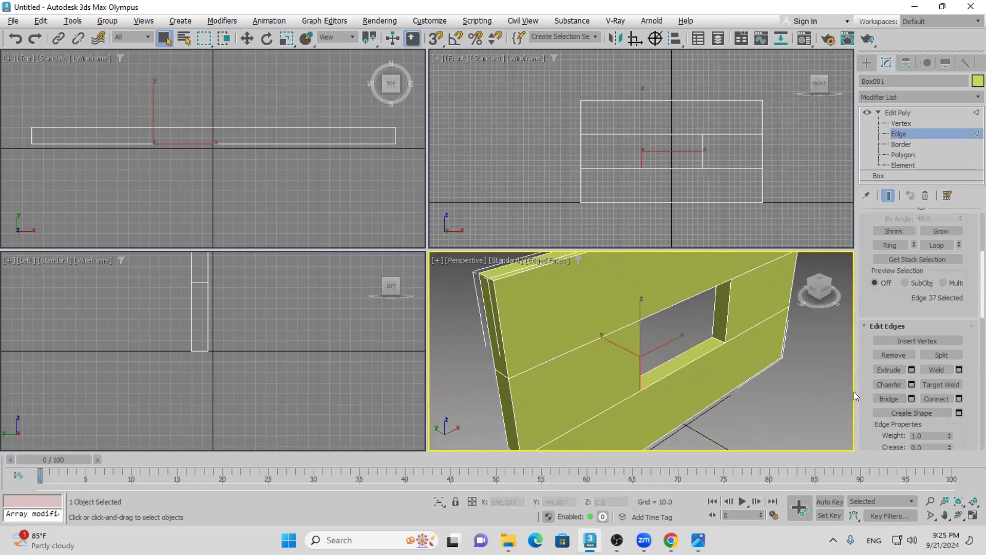
{"action": "left_click", "coordinate": [896, 399]}
{"action": "left_click", "coordinate": [958, 515]}
{"action": "left_click_drag", "start_coordinate": [661, 336], "coordinate": [526, 302]}
{"action": "right_click", "coordinate": [526, 302]}
{"action": "right_click", "coordinate": [613, 361]}
{"action": "left_click", "coordinate": [662, 363], "text": "ctrl"}
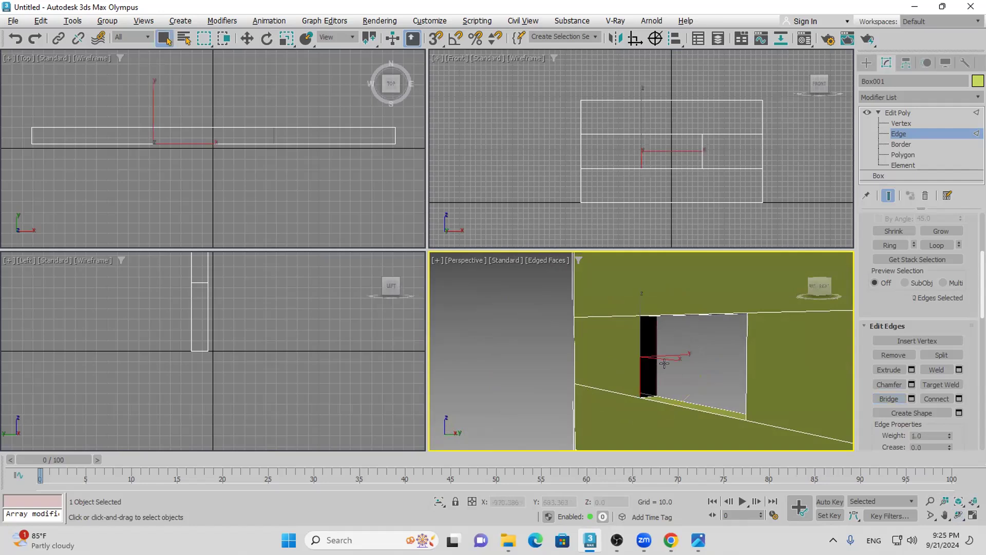
{"action": "left_click", "coordinate": [889, 398]}
{"action": "middle_click_drag", "start_coordinate": [736, 404], "coordinate": [668, 394], "text": "alt"}
Reset to an empty scene without saving the wall model
{"action": "left_click", "coordinate": [12, 21]}
{"action": "key", "text": "super+d"}
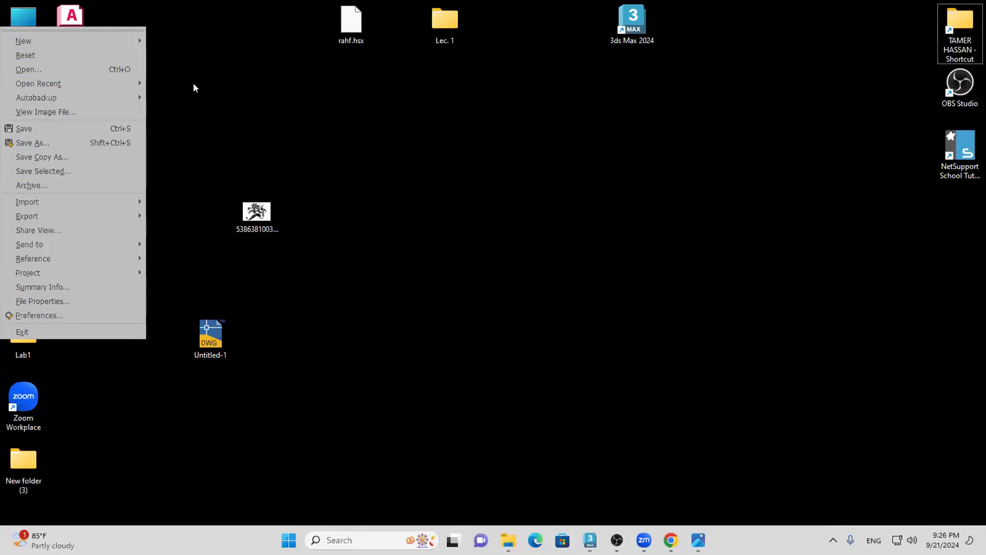
{"action": "mouse_move", "coordinate": [46, 37]}
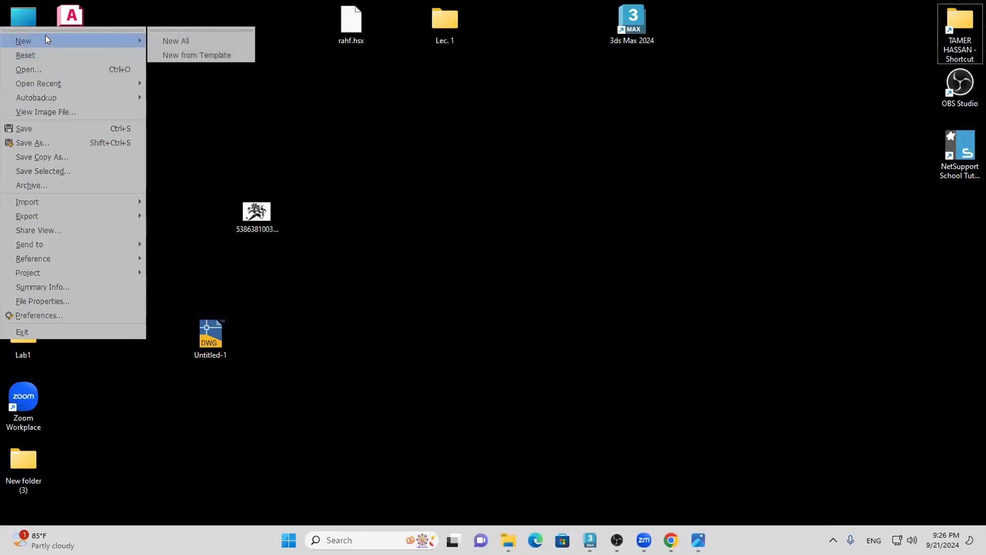
{"action": "left_click", "coordinate": [82, 54]}
{"action": "left_click", "coordinate": [494, 285]}
{"action": "left_click", "coordinate": [454, 286]}
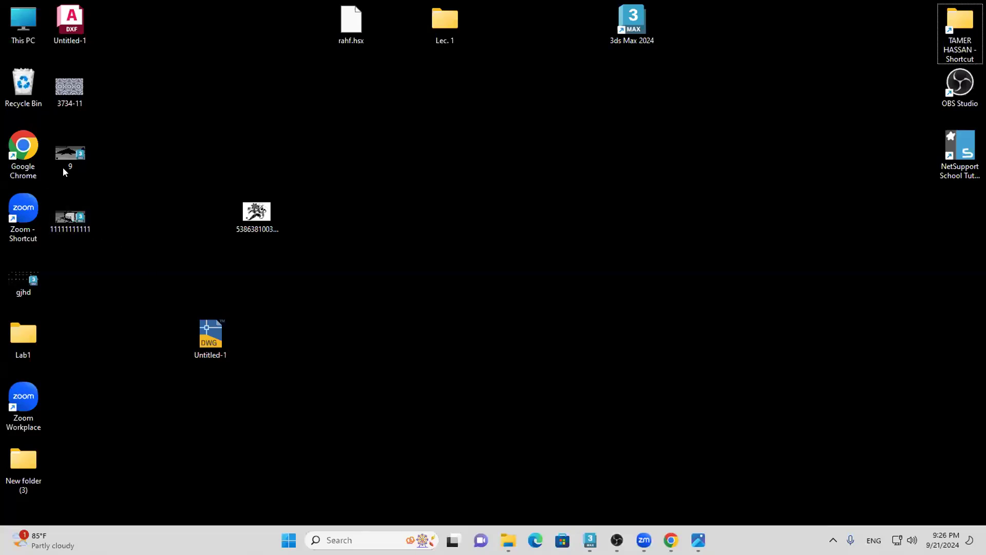
Move the file 9 to the lower middle of the desktop, and place WhatsApp Web in a reduced Chrome window beside the desktop files
{"action": "left_click_drag", "start_coordinate": [70, 146], "coordinate": [445, 399]}
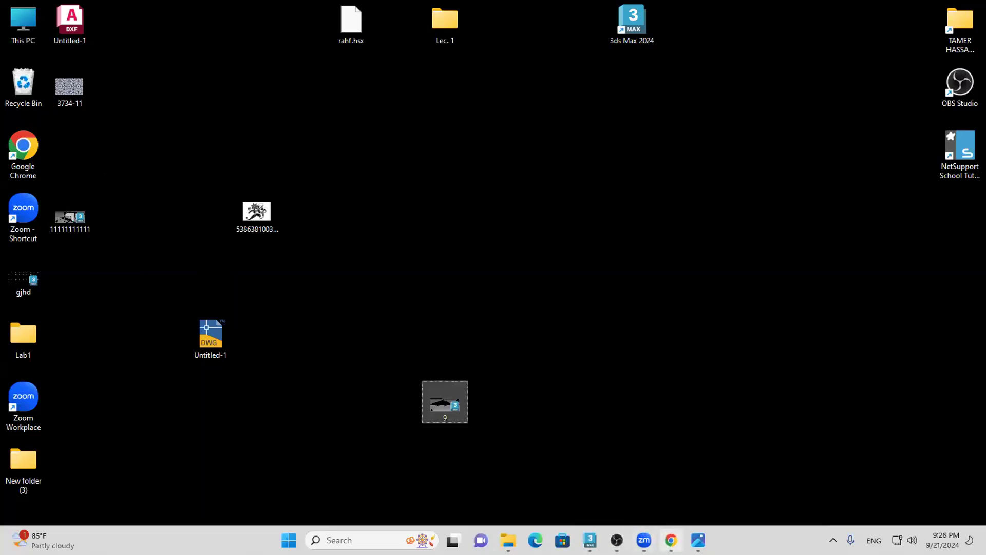
{"action": "left_click", "coordinate": [670, 540]}
{"action": "double_click", "coordinate": [475, 4]}
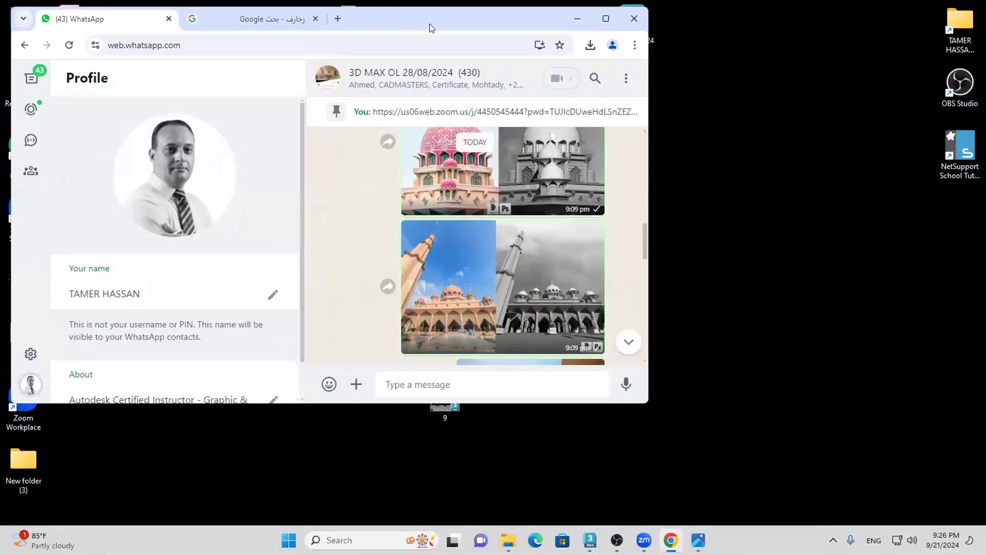
{"action": "left_click_drag", "start_coordinate": [429, 24], "coordinate": [624, 27]}
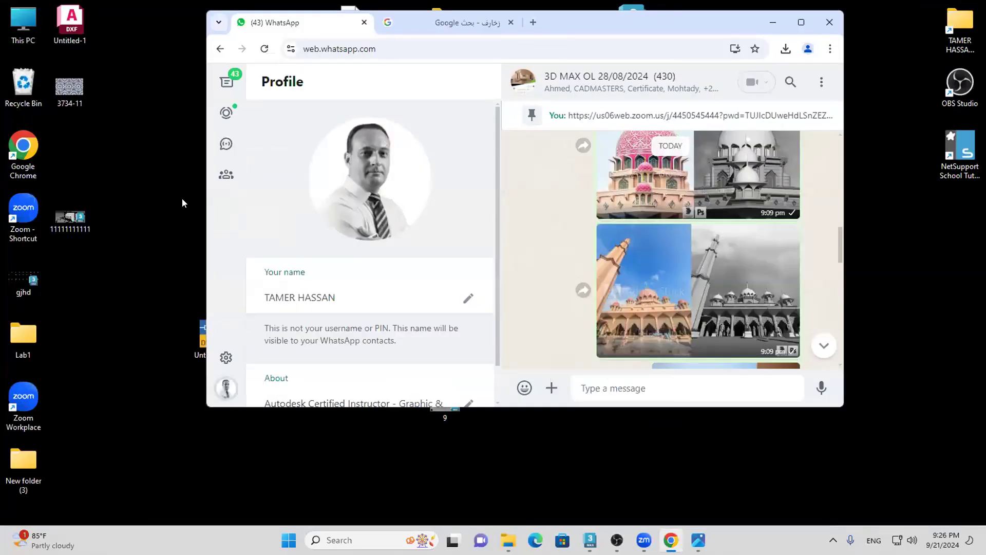
{"action": "left_click", "coordinate": [145, 379]}
{"action": "left_click_drag", "start_coordinate": [598, 26], "coordinate": [662, 17]}
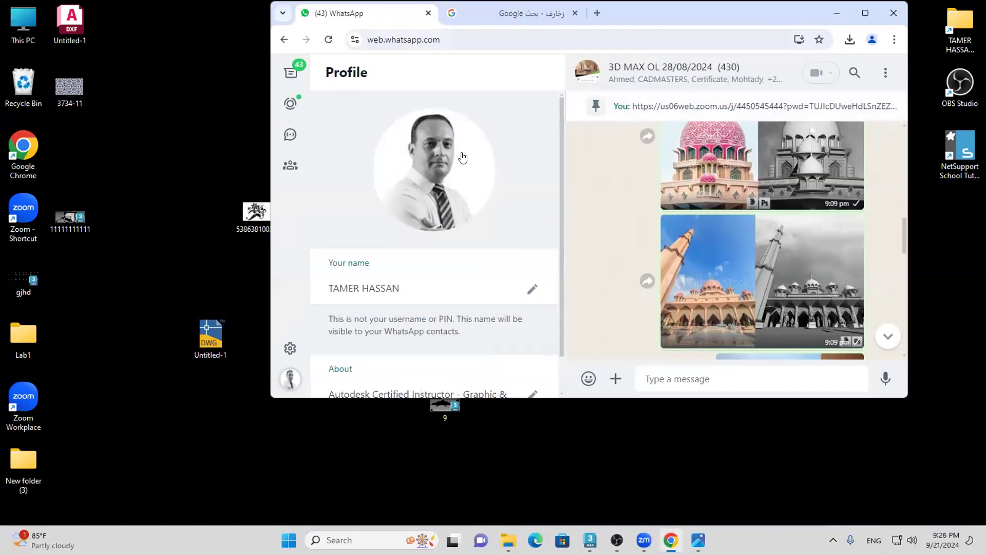
Send gjhd.max from the desktop to the 3D MAX OL 28/08/2024 group chat, and maximize the browser window
{"action": "left_click_drag", "start_coordinate": [16, 277], "coordinate": [676, 269]}
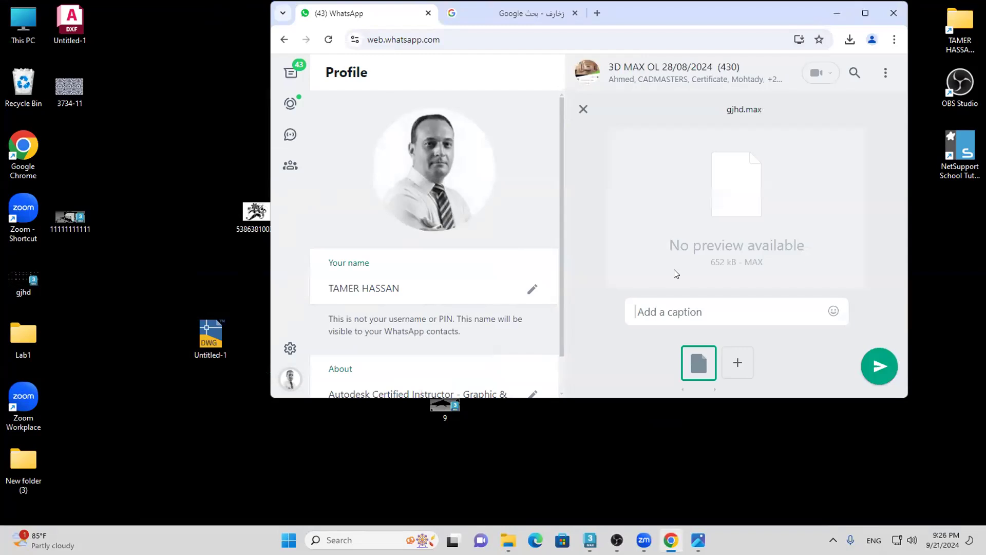
{"action": "left_click", "coordinate": [888, 371]}
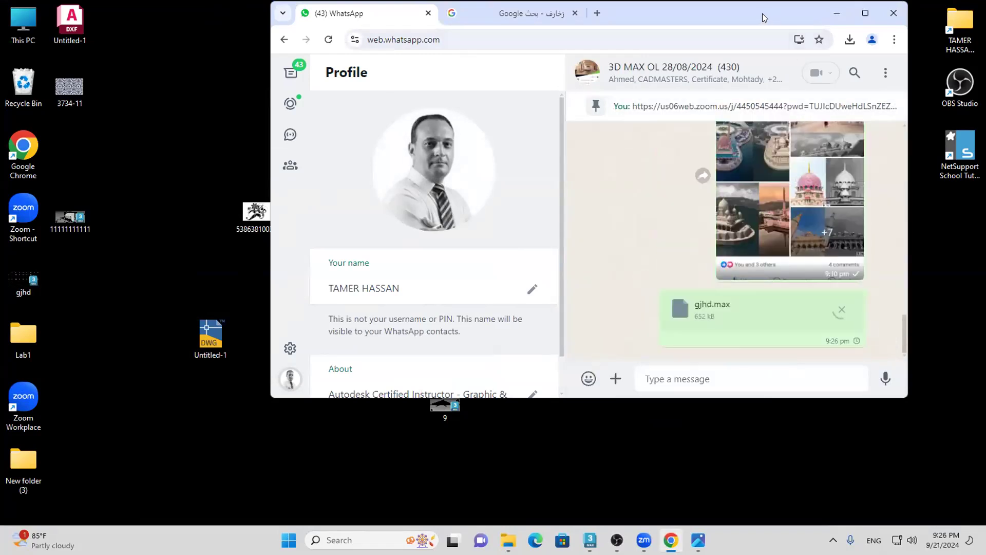
{"action": "double_click", "coordinate": [762, 13]}
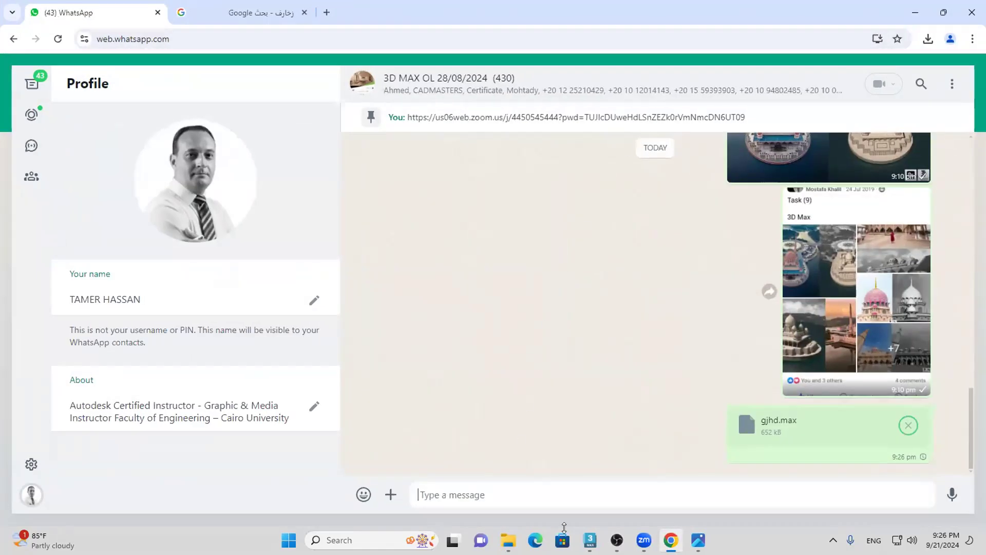
Switch to 3ds Max and open the recent file 9.max
{"action": "left_click", "coordinate": [4, 20]}
{"action": "mouse_move", "coordinate": [35, 83]}
{"action": "left_click", "coordinate": [238, 85]}
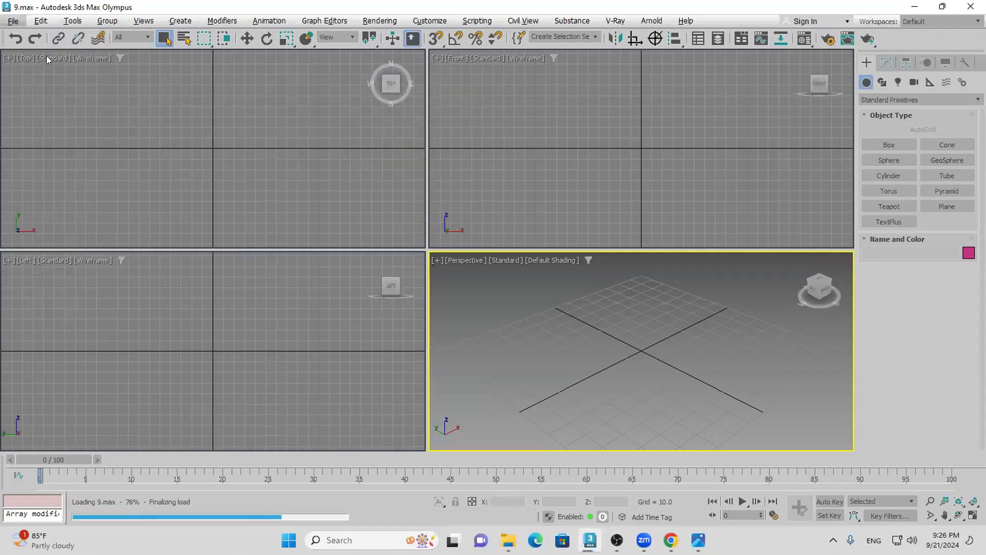
{"action": "left_click", "coordinate": [13, 21]}
{"action": "left_click", "coordinate": [53, 158]}
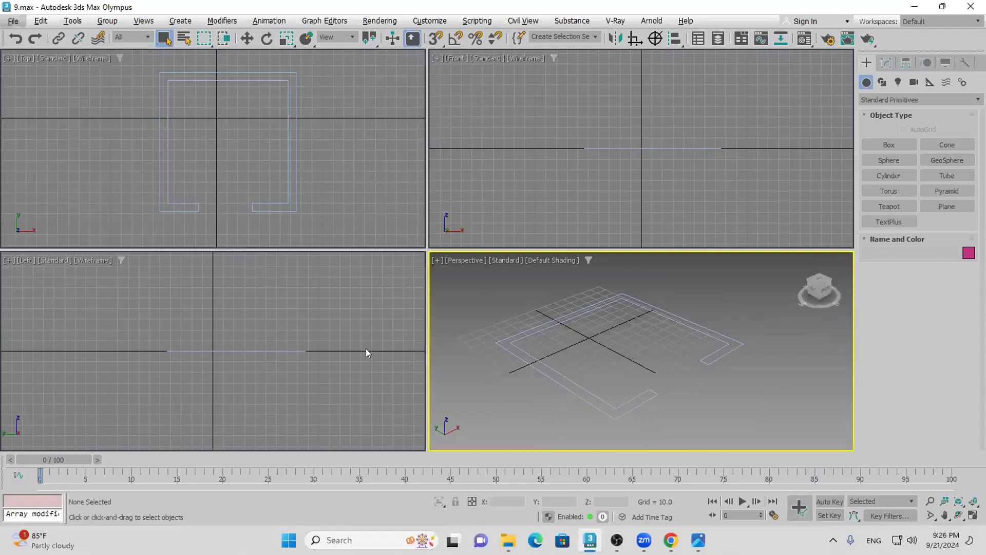
{"action": "left_click", "coordinate": [215, 403]}
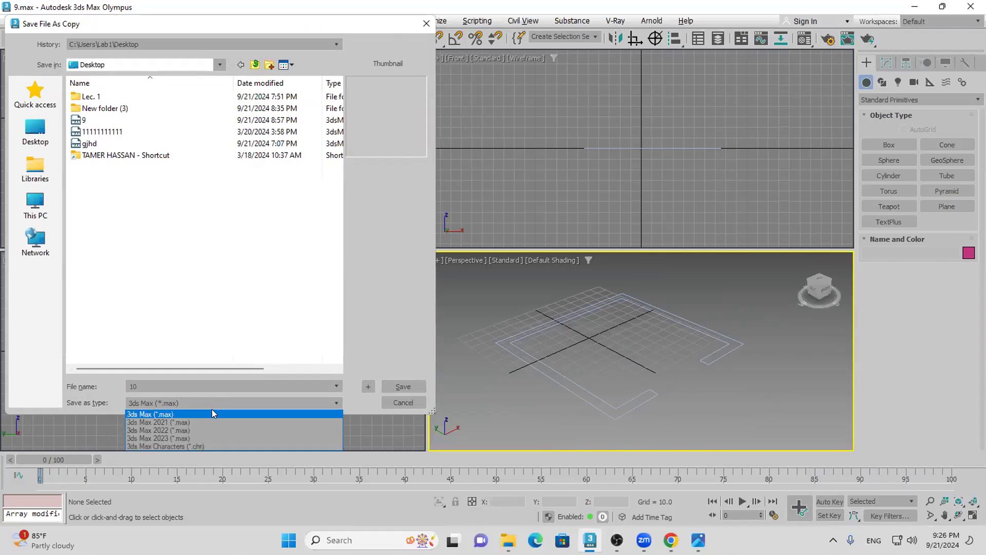
{"action": "left_click", "coordinate": [201, 420]}
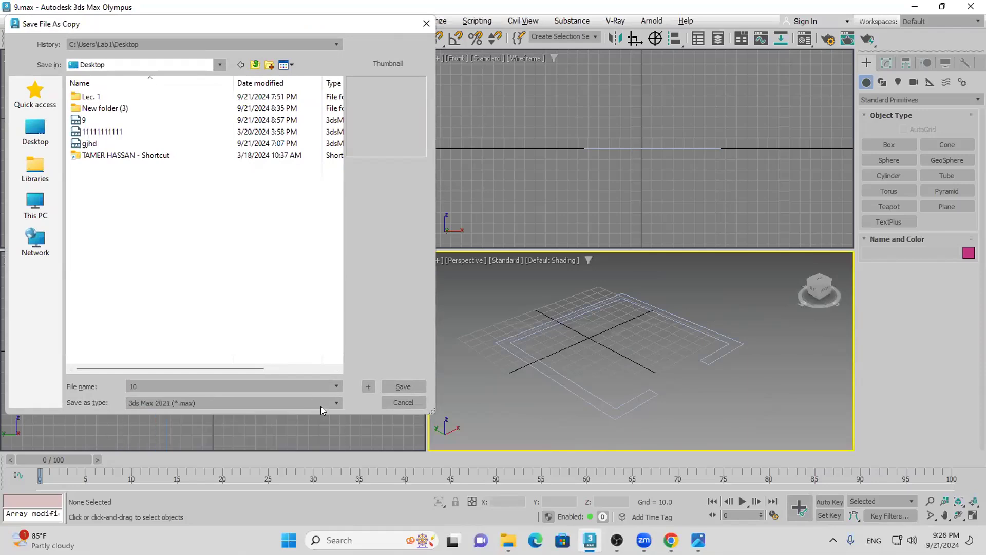
{"action": "left_click", "coordinate": [397, 402]}
Export the entire scene to the desktop as 111 in AutoCAD (*.dwg) format, using the AutoCAD 2013 DWG version
{"action": "left_click", "coordinate": [13, 21]}
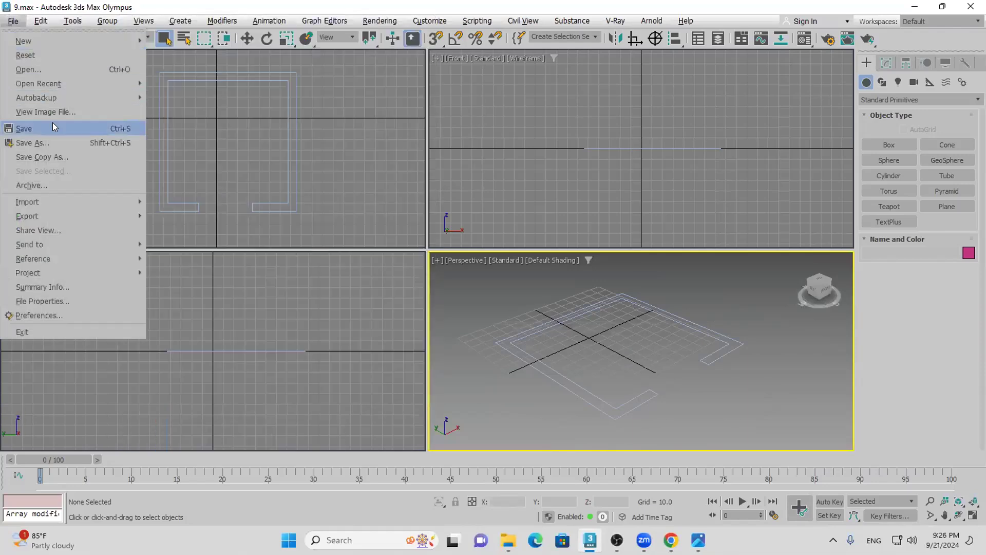
{"action": "mouse_move", "coordinate": [139, 218]}
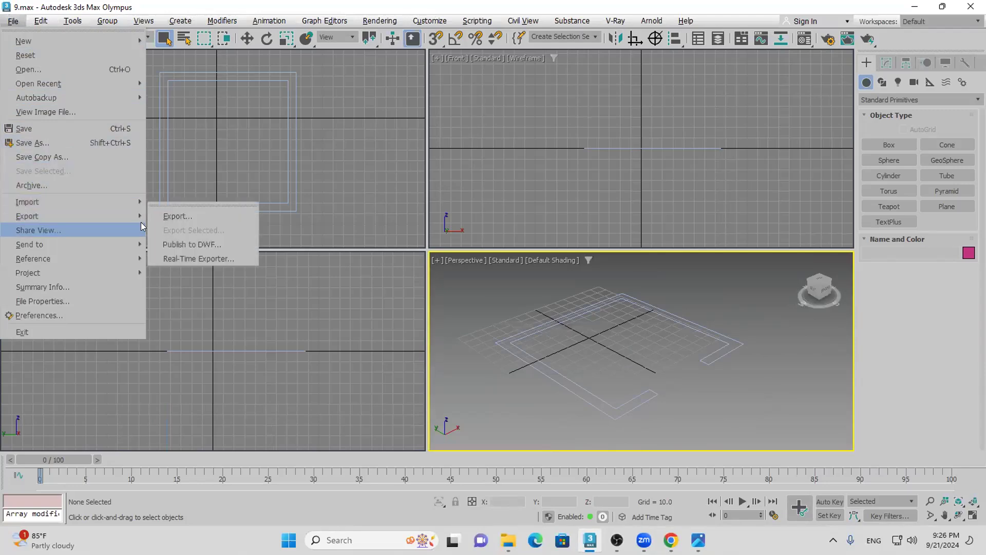
{"action": "left_click", "coordinate": [183, 217]}
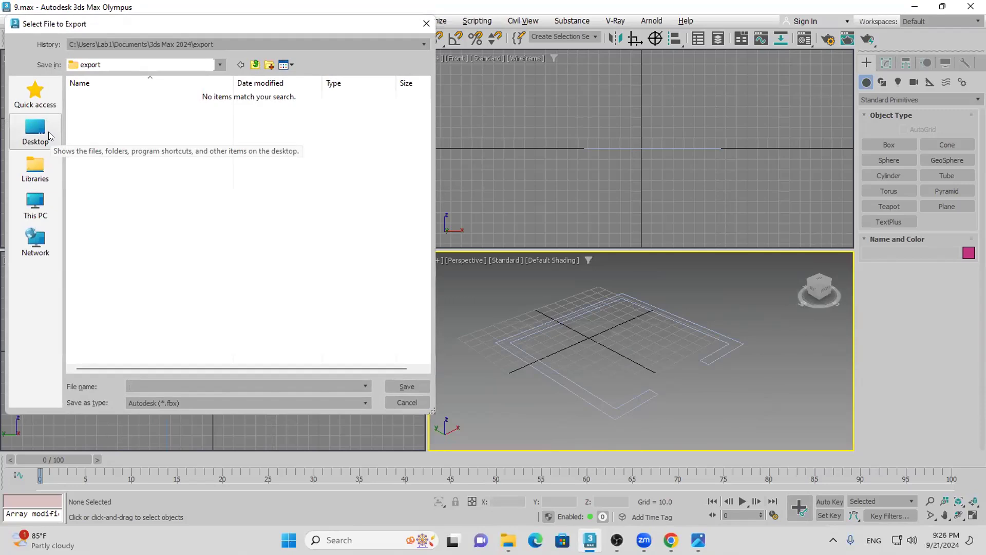
{"action": "left_click", "coordinate": [50, 135]}
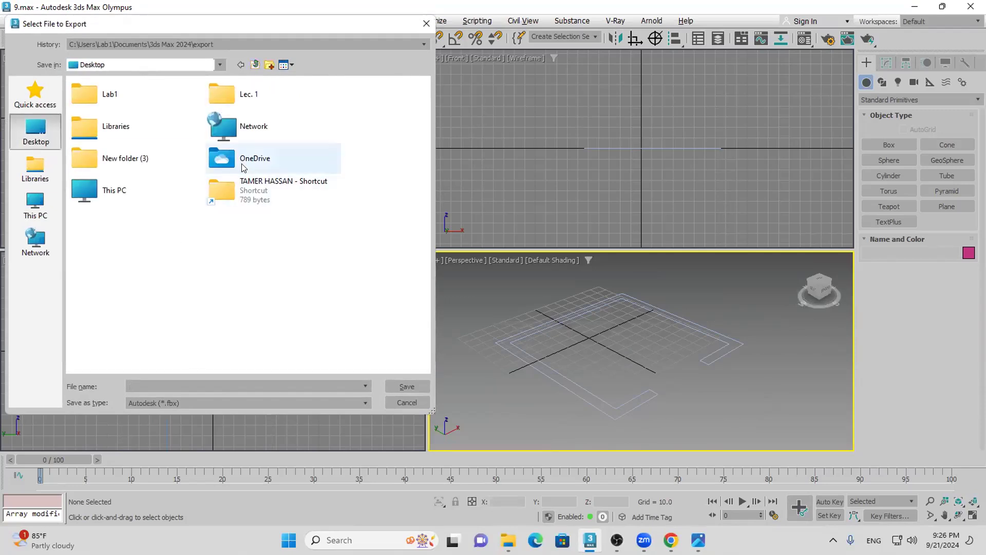
{"action": "left_click", "coordinate": [197, 383]}
{"action": "type", "text": "111"}
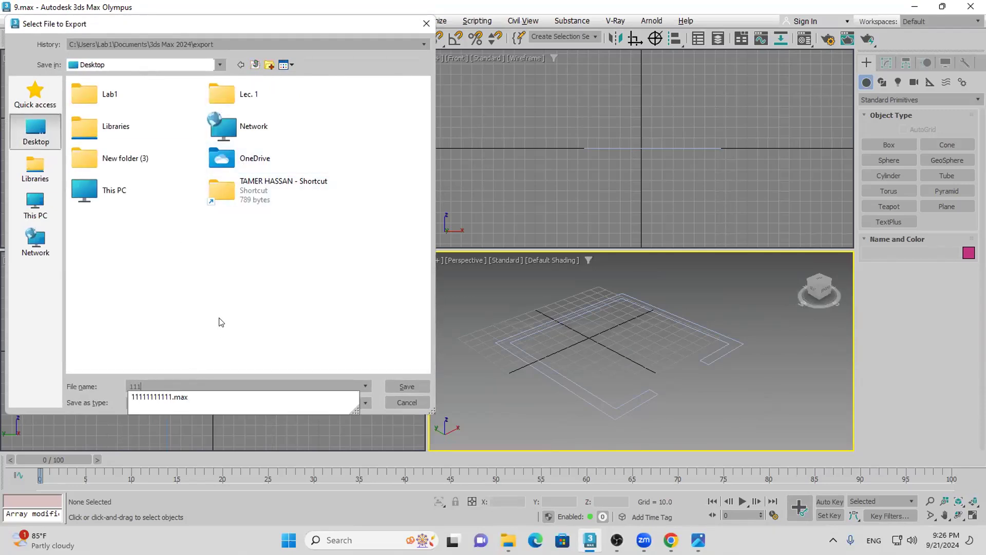
{"action": "left_click", "coordinate": [263, 399]}
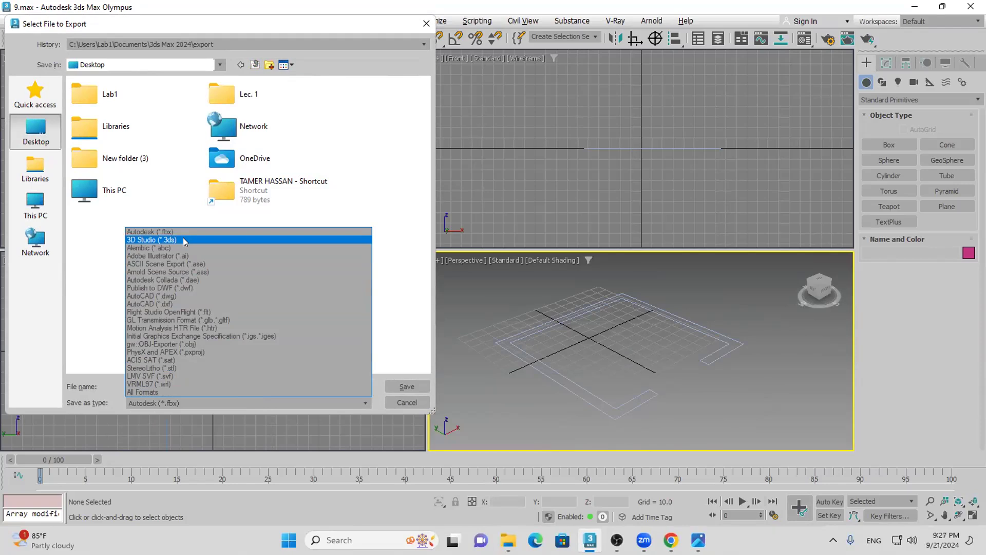
{"action": "left_click", "coordinate": [183, 296]}
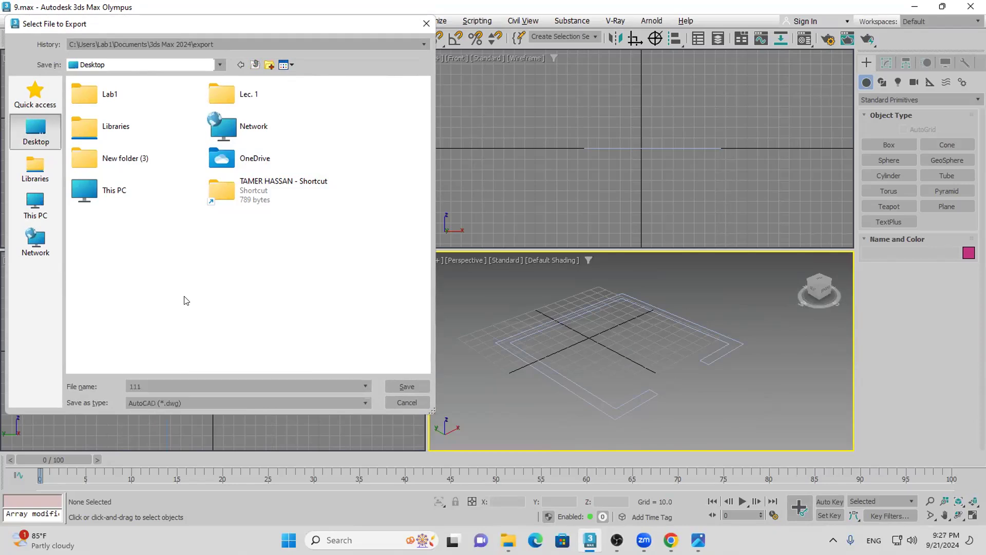
{"action": "left_click", "coordinate": [397, 388]}
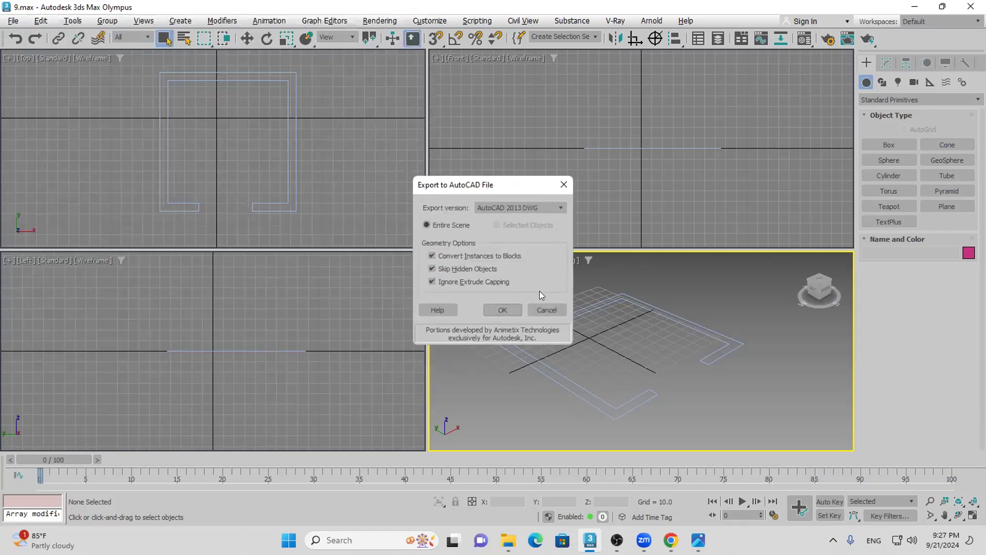
{"action": "left_click", "coordinate": [510, 308]}
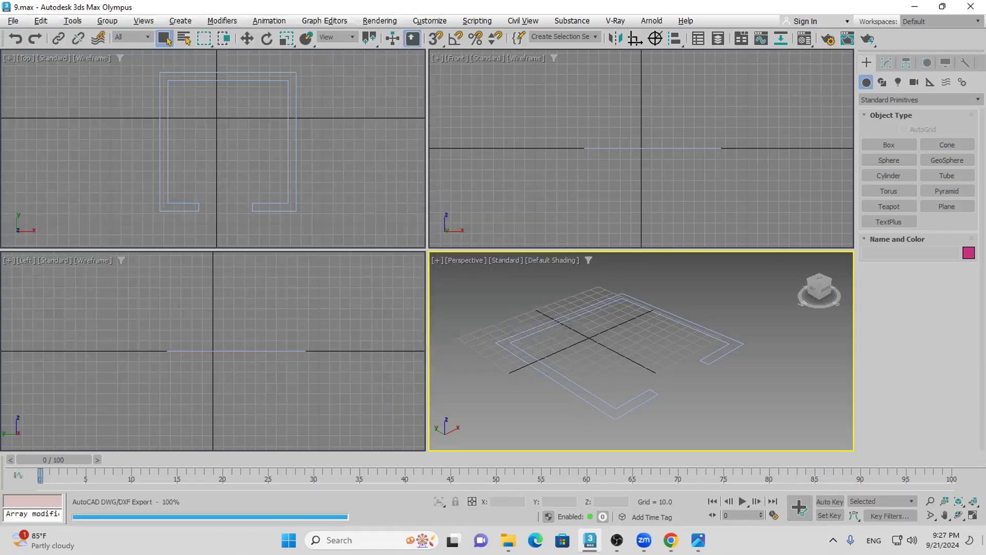
Attach 111.dwg from the desktop to the 3D MAX OL 28/08/2024 group chat, and maximize the browser window
{"action": "key", "text": "super+d"}
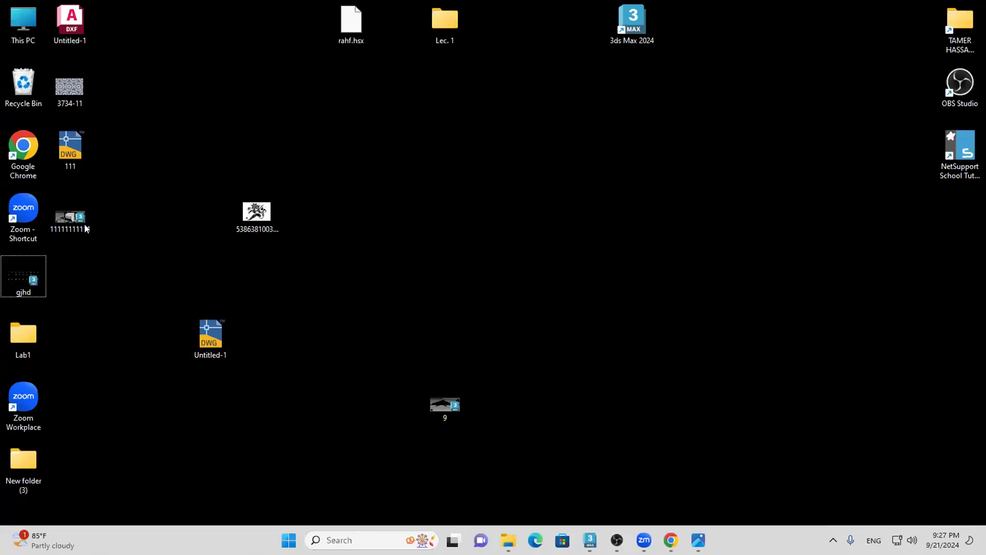
{"action": "left_click_drag", "start_coordinate": [60, 150], "coordinate": [398, 465]}
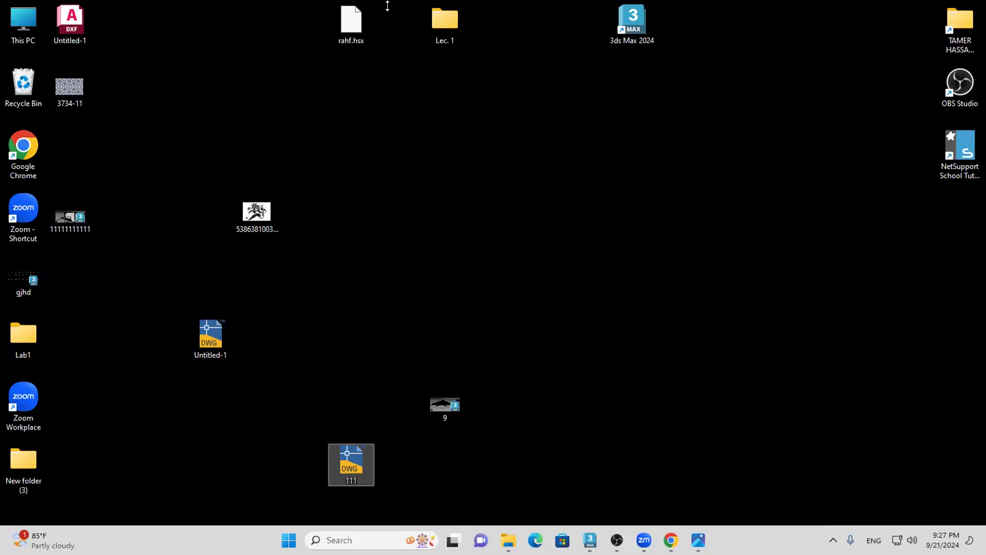
{"action": "key", "text": "alt+Tab"}
{"action": "left_click_drag", "start_coordinate": [351, 465], "coordinate": [719, 260]}
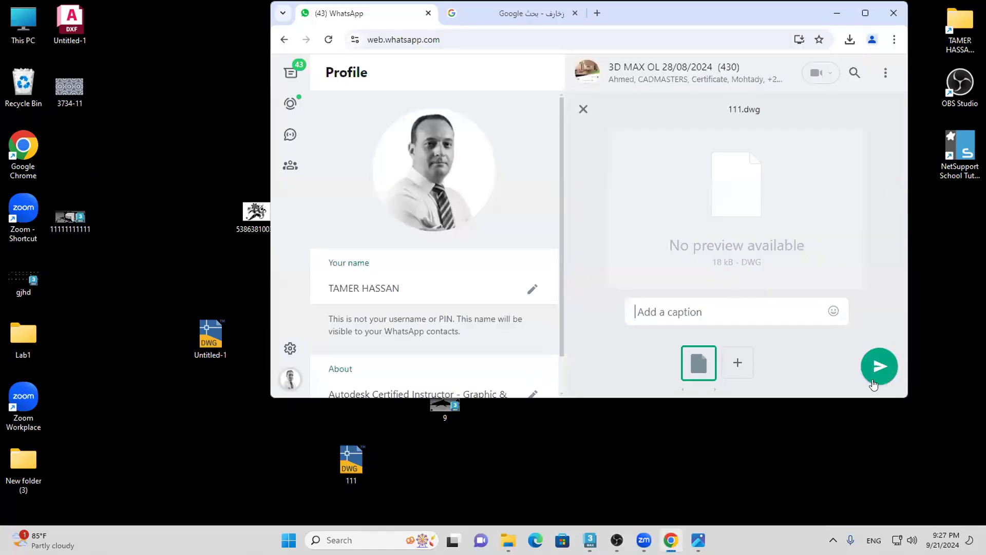
{"action": "key", "text": "Escape"}
{"action": "double_click", "coordinate": [624, 11]}
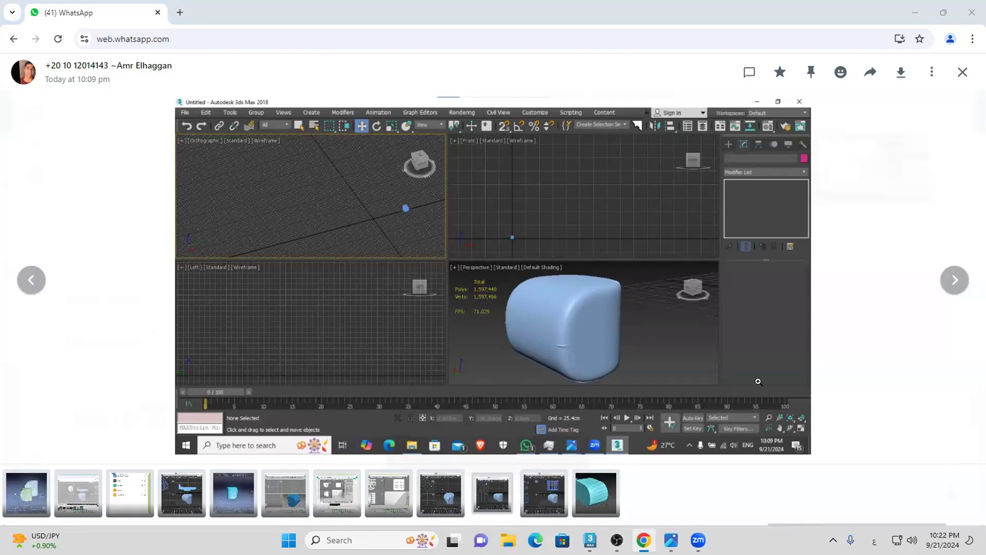
Close the enlarged chat image and view the 10:06 pm screenshot of the rounded box with its modifier stack
{"action": "left_click", "coordinate": [963, 72]}
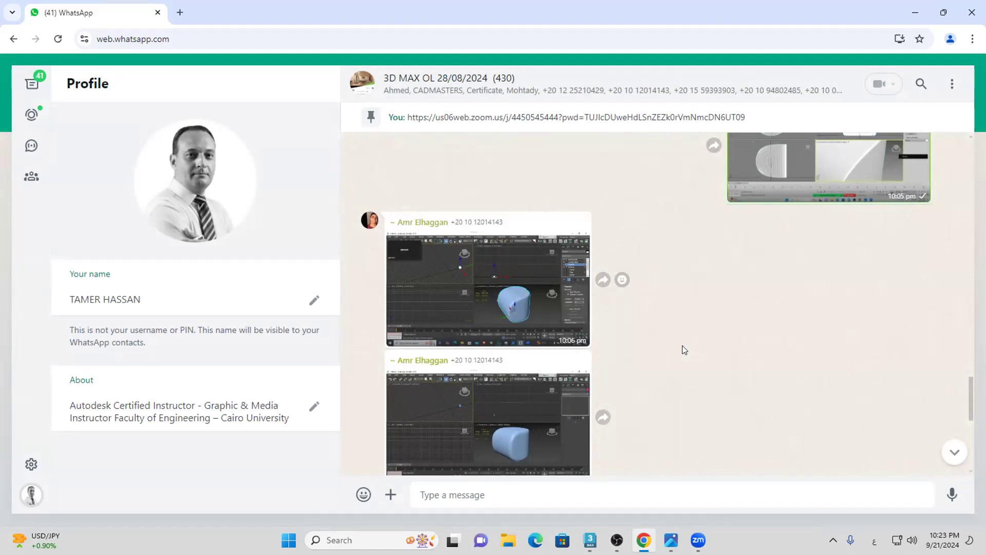
{"action": "left_click", "coordinate": [511, 294]}
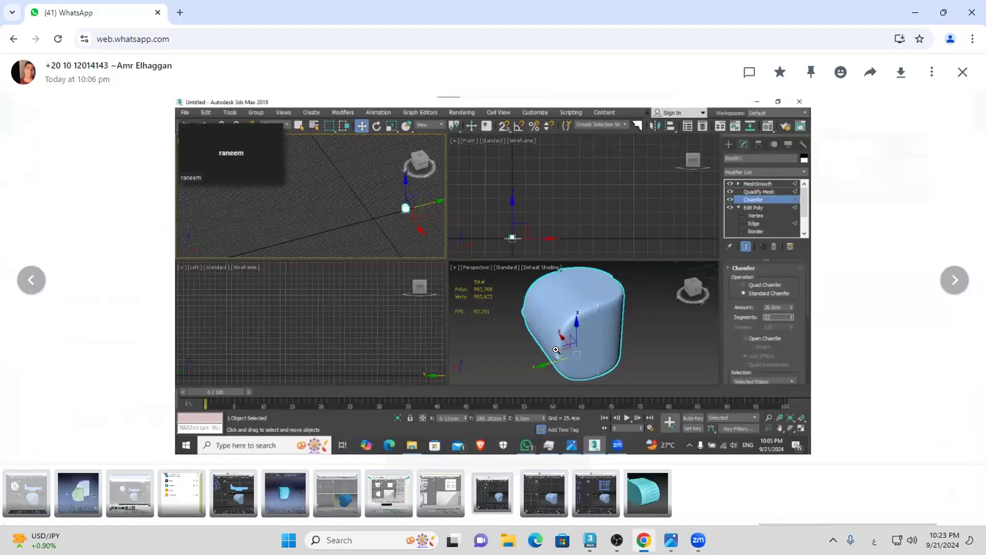
Switch to 3ds Max with 11111111111.max, maximize its window, and reset to an empty scene
{"action": "key", "text": "alt+Tab"}
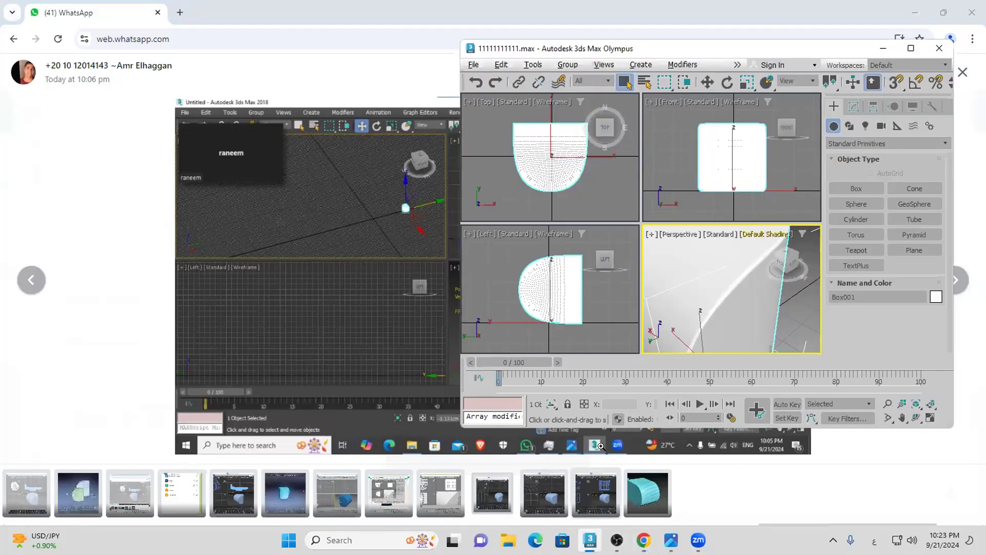
{"action": "double_click", "coordinate": [697, 49]}
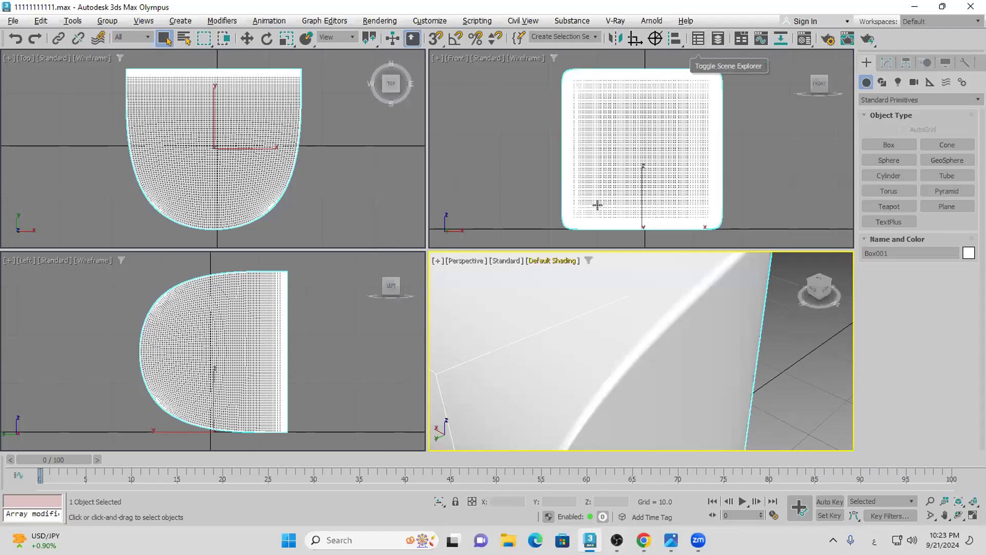
{"action": "left_click", "coordinate": [6, 20]}
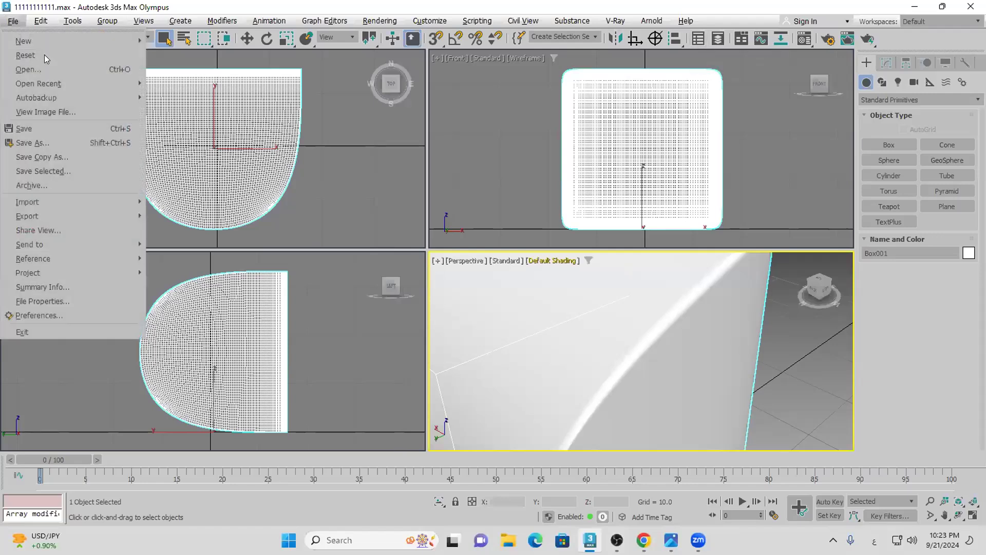
{"action": "left_click", "coordinate": [31, 55]}
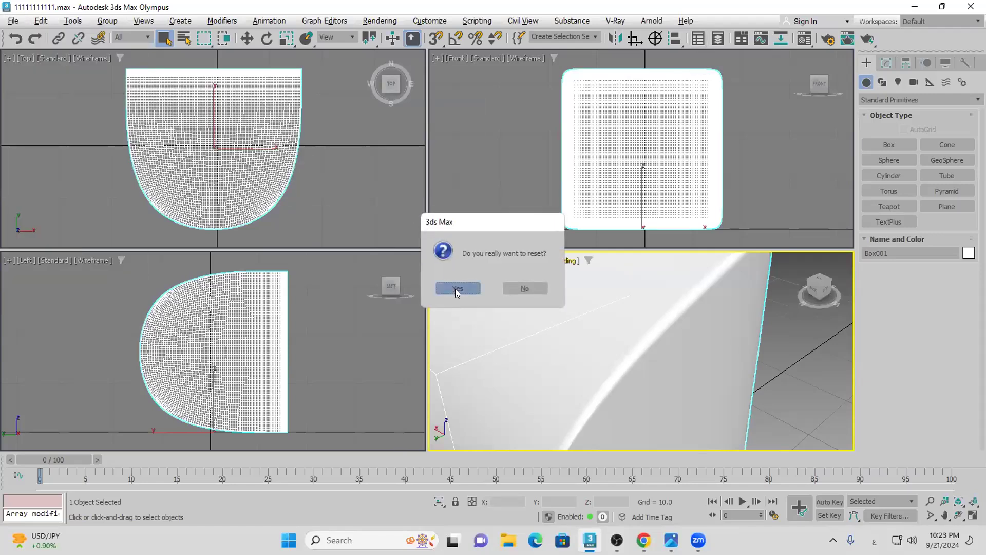
{"action": "left_click", "coordinate": [456, 288]}
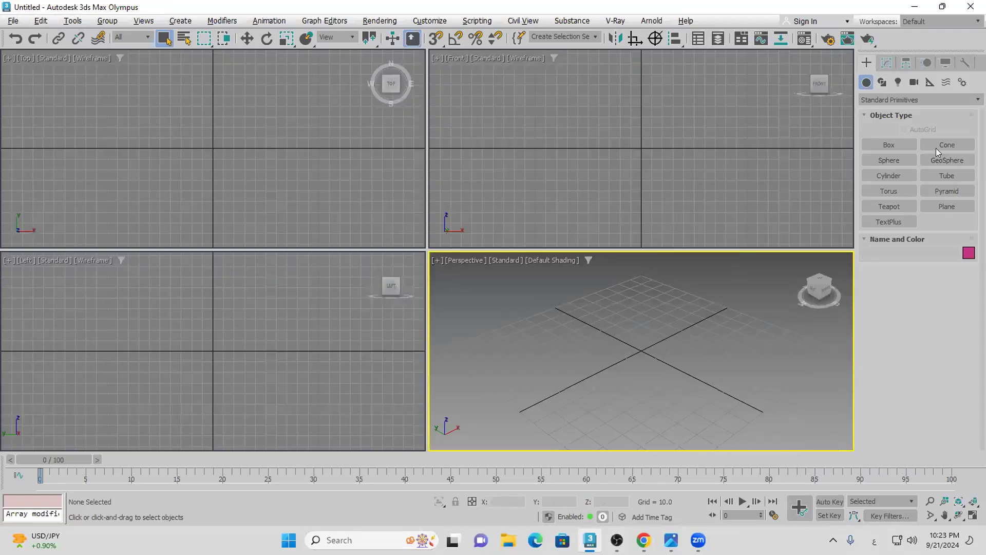
Create a cube with sides about 60 units long at the centre of the Perspective grid
{"action": "left_click", "coordinate": [888, 144]}
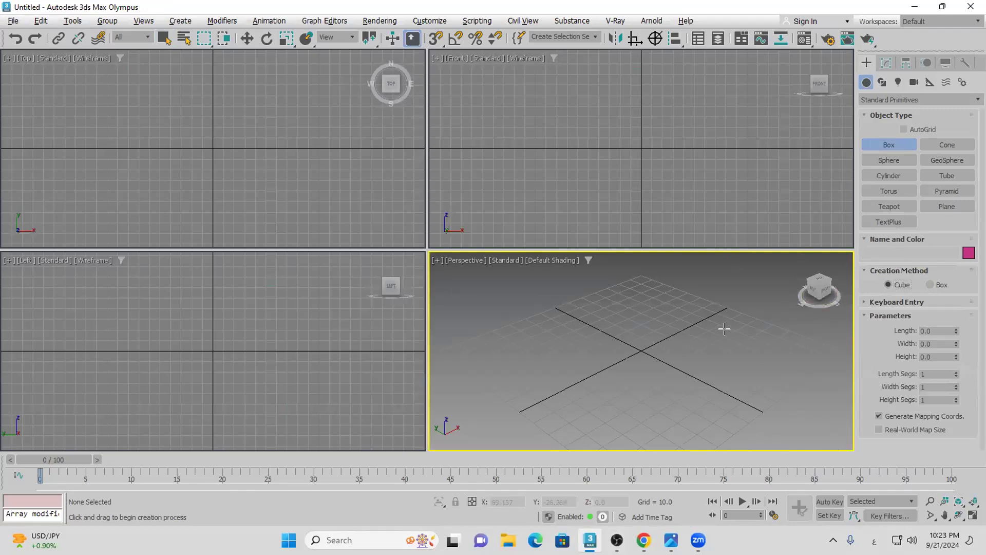
{"action": "left_click_drag", "start_coordinate": [643, 348], "coordinate": [670, 341]}
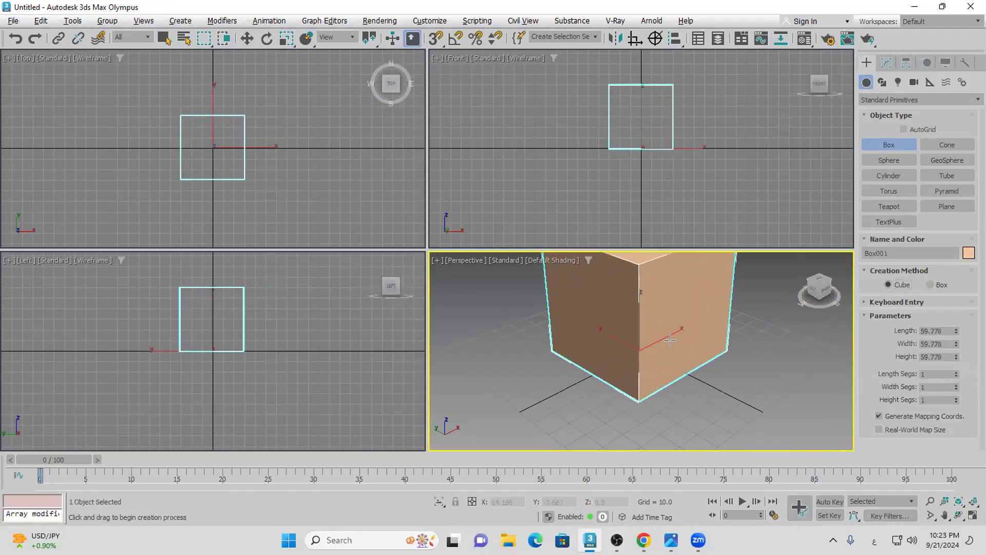
{"action": "middle_click_drag", "start_coordinate": [649, 380], "coordinate": [654, 389]}
{"action": "scroll", "coordinate": [655, 389], "scroll_direction": "down", "scroll_amount": 4}
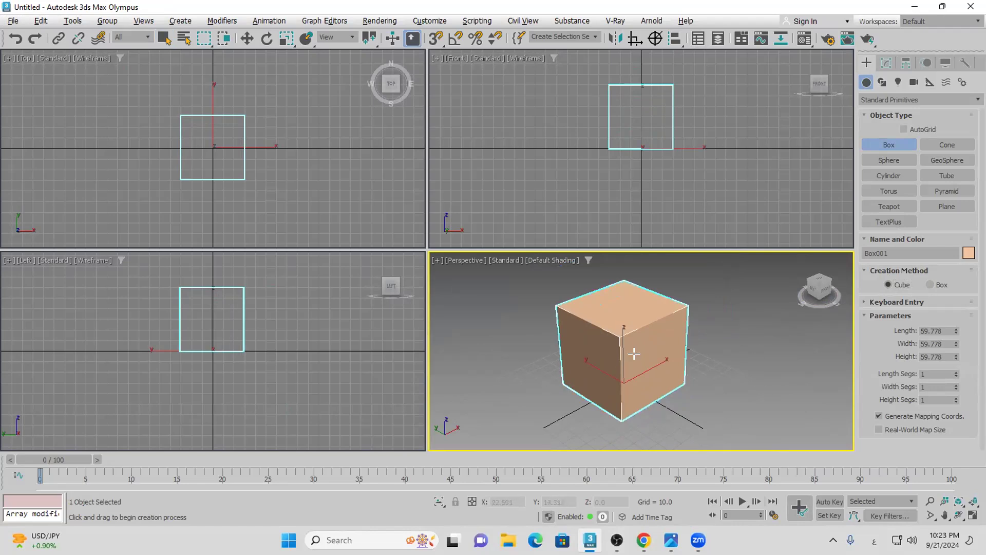
Apply an Edit Poly modifier to the cube
{"action": "left_click", "coordinate": [885, 63]}
{"action": "left_click", "coordinate": [893, 100]}
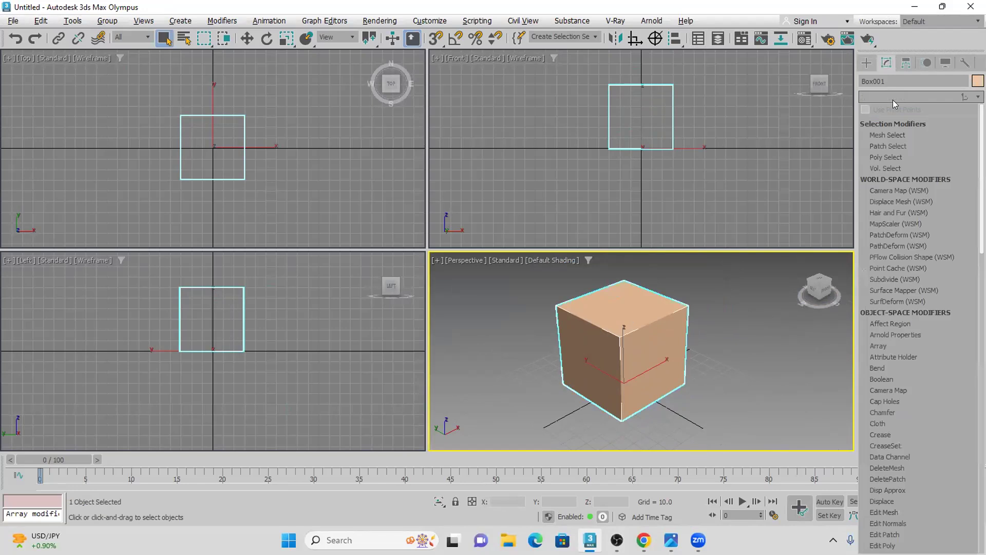
{"action": "left_click", "coordinate": [890, 128]}
{"action": "left_click", "coordinate": [897, 97]}
{"action": "type", "text": "e"}
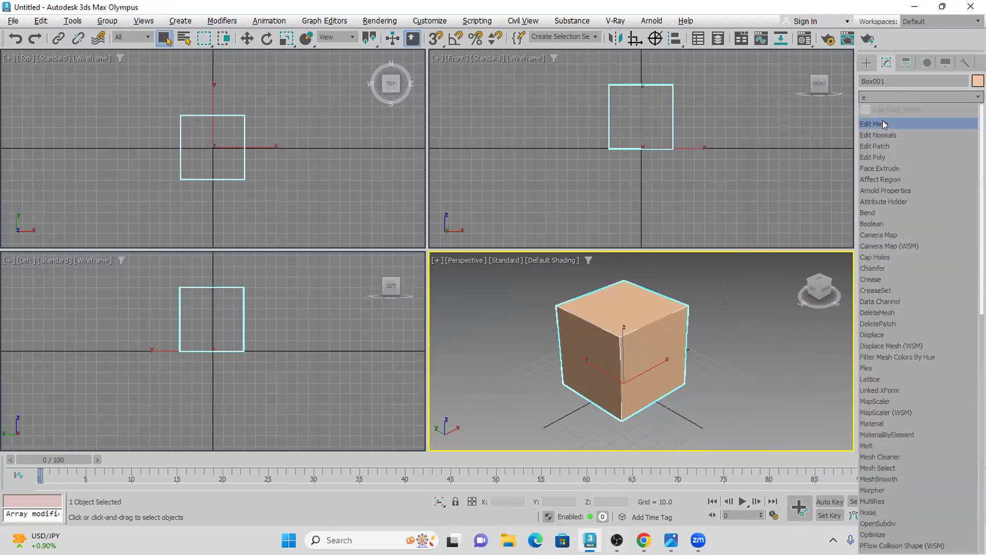
{"action": "left_click", "coordinate": [888, 155]}
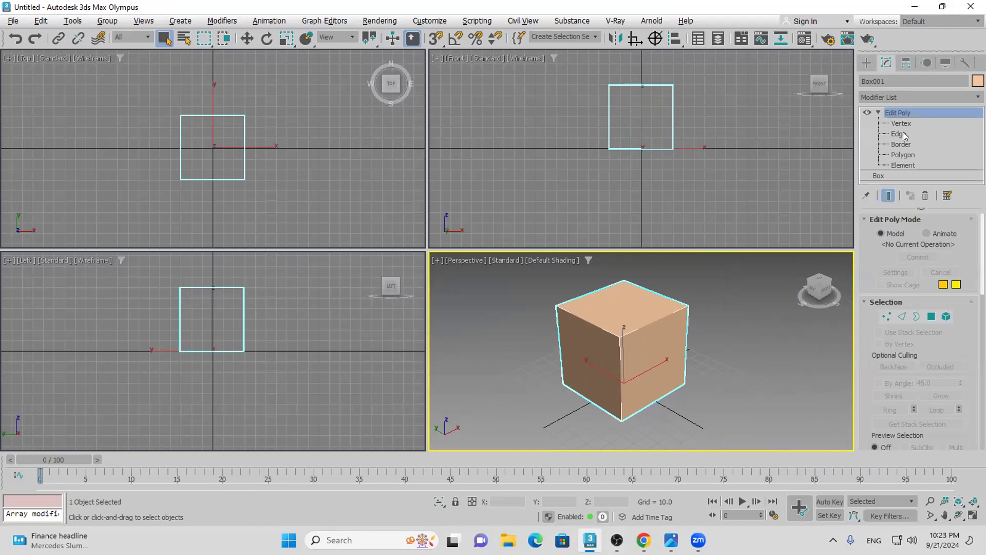
Select all edges of the cube except the front face's top and bottom edges and the back face's two vertical edges
{"action": "left_click", "coordinate": [899, 134]}
{"action": "left_click_drag", "start_coordinate": [707, 60], "coordinate": [548, 178]}
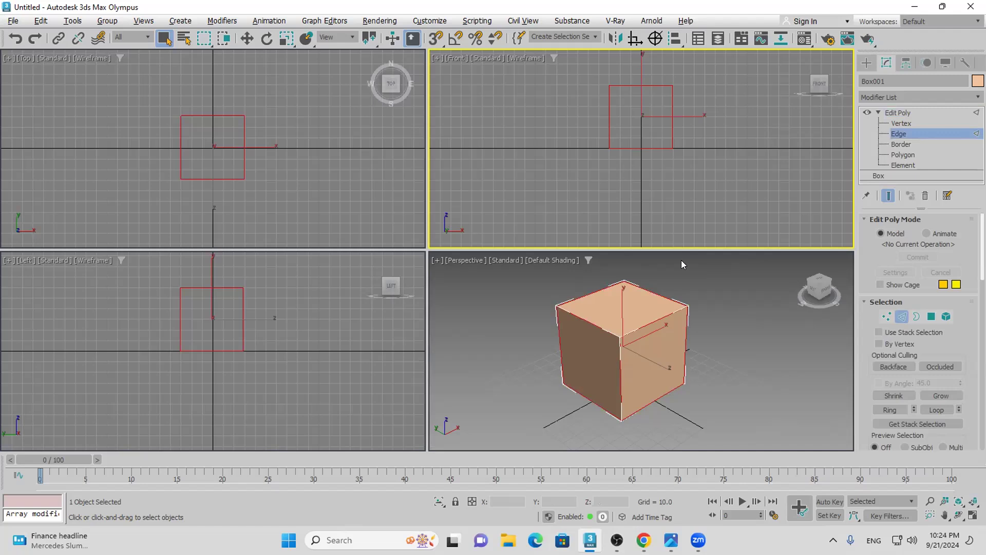
{"action": "left_click", "coordinate": [649, 326], "text": "alt"}
{"action": "left_click", "coordinate": [652, 395], "text": "alt"}
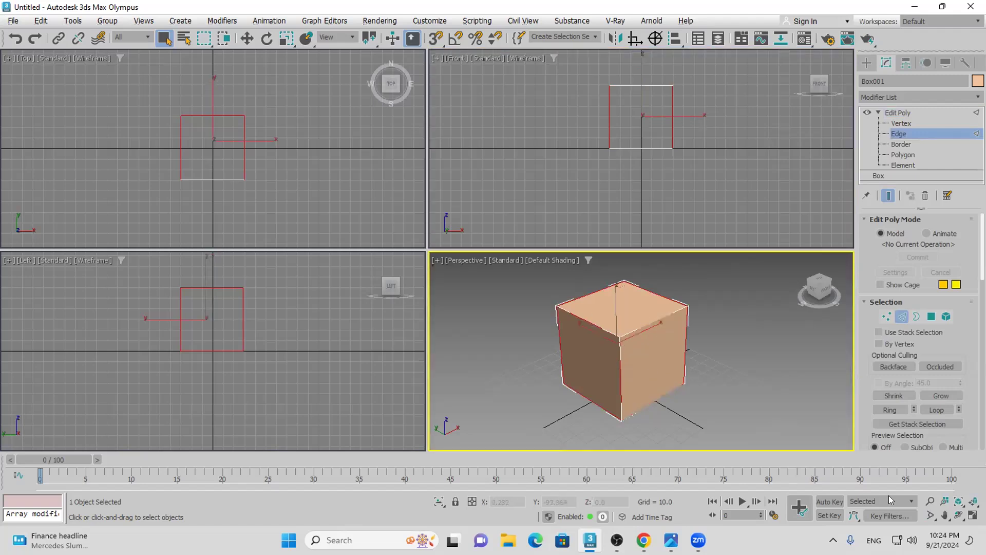
{"action": "left_click", "coordinate": [958, 515]}
{"action": "left_click_drag", "start_coordinate": [627, 367], "coordinate": [637, 359]}
{"action": "right_click", "coordinate": [637, 359]}
{"action": "left_click", "coordinate": [628, 358], "text": "alt"}
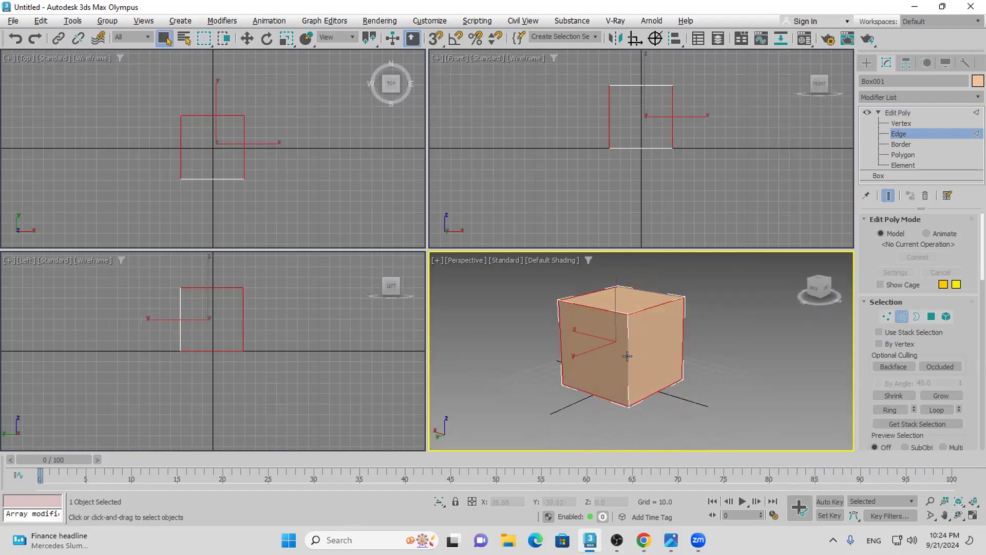
{"action": "left_click", "coordinate": [559, 349], "text": "alt"}
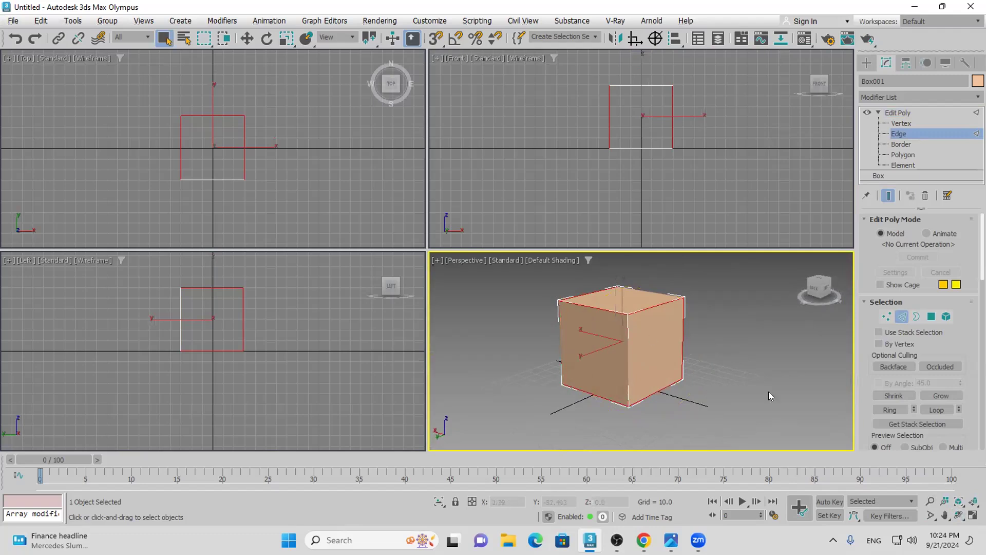
{"action": "left_click", "coordinate": [958, 515]}
{"action": "left_click_drag", "start_coordinate": [649, 330], "coordinate": [552, 337]}
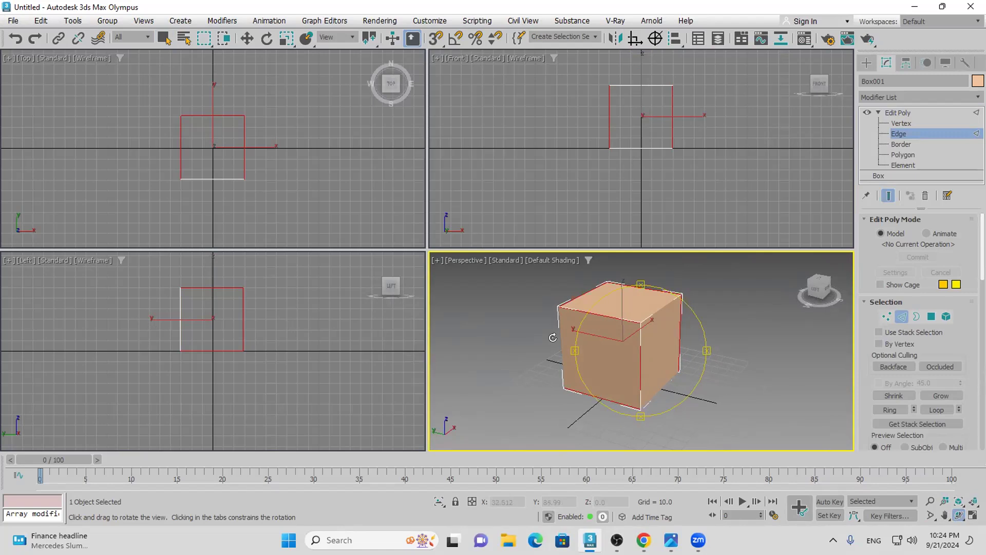
{"action": "left_click", "coordinate": [900, 94]}
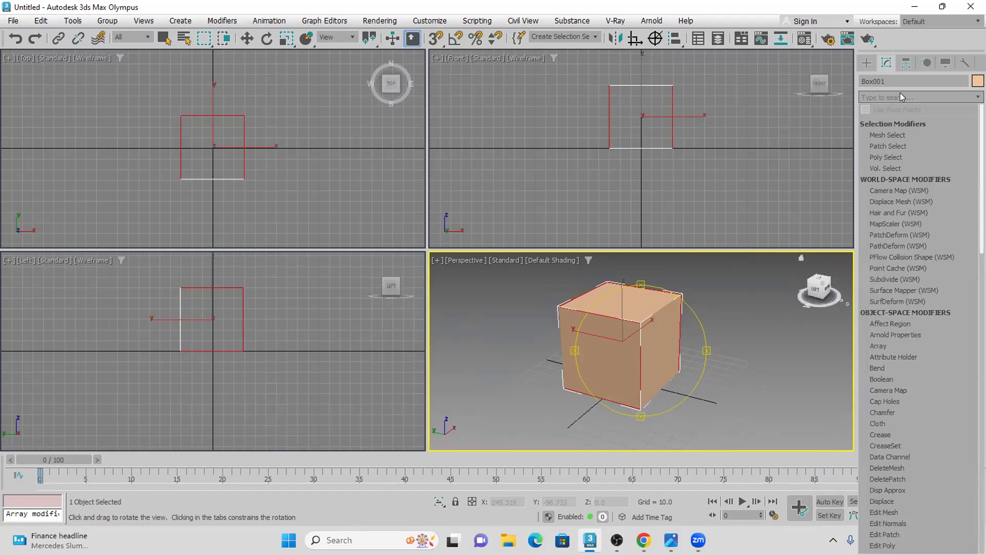
{"action": "type", "text": "cre"}
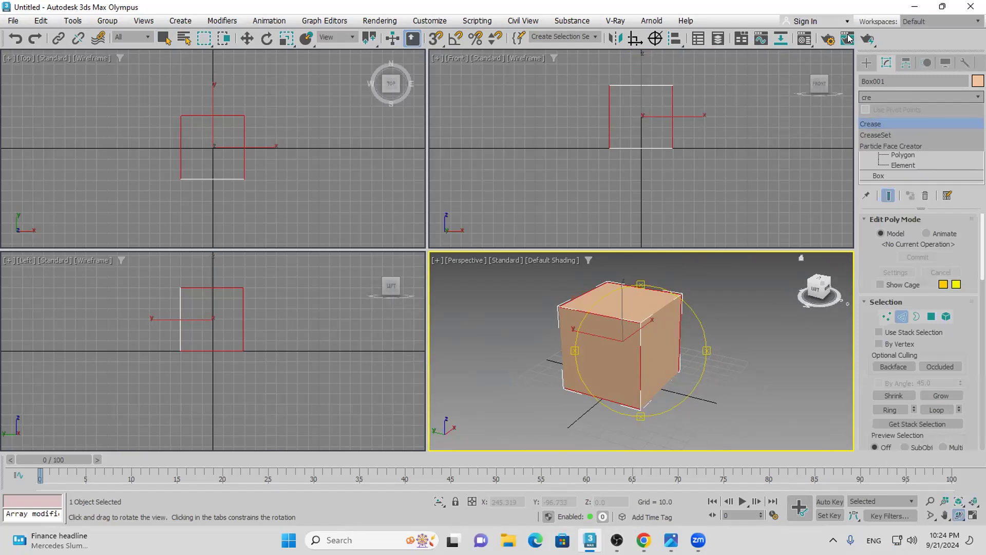
{"action": "left_click", "coordinate": [898, 35]}
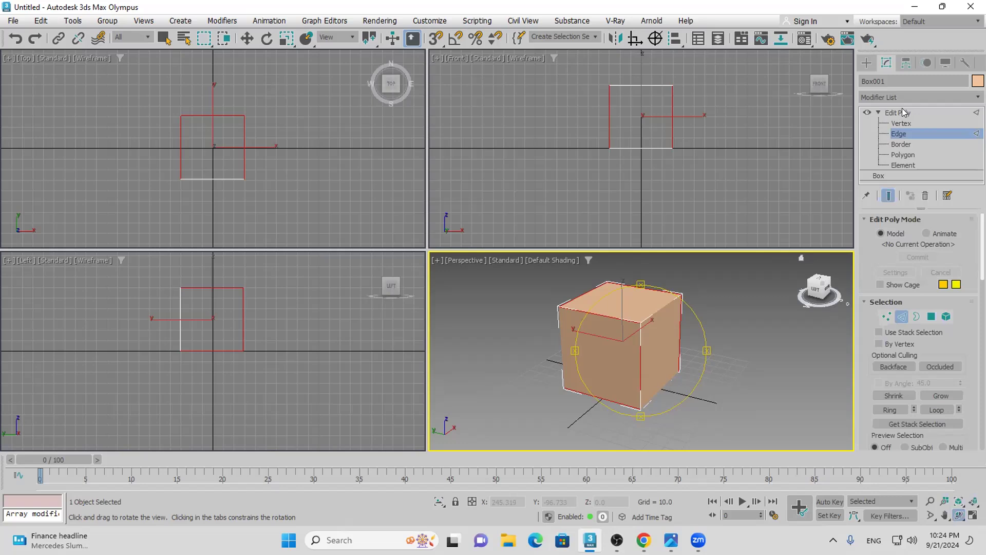
Delete the Edit Poly modifier from the cube and apply a fresh Edit Poly modifier
{"action": "left_click", "coordinate": [925, 196]}
{"action": "middle_click_drag", "start_coordinate": [684, 295], "coordinate": [658, 293]}
{"action": "left_click", "coordinate": [958, 514]}
{"action": "left_click_drag", "start_coordinate": [680, 368], "coordinate": [632, 348]}
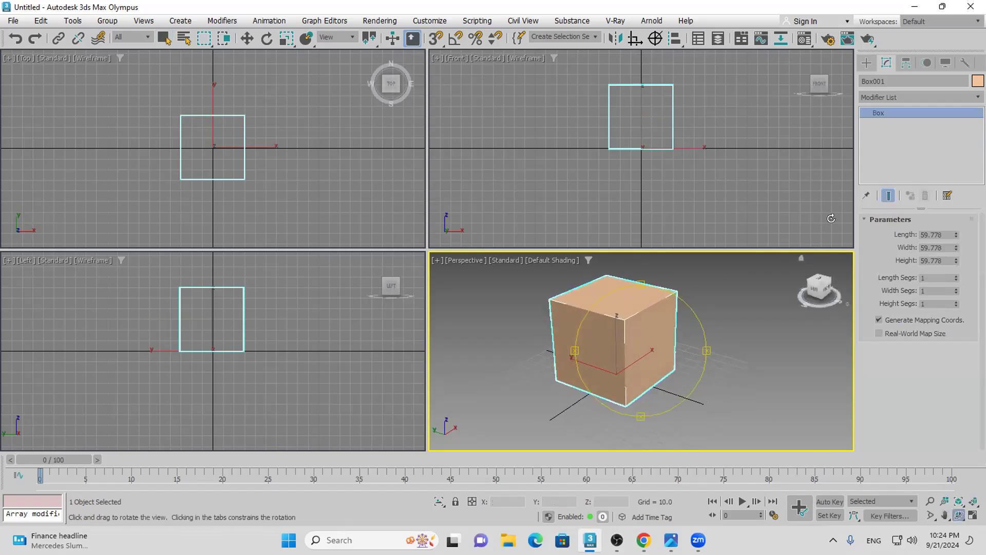
{"action": "left_click", "coordinate": [901, 94]}
{"action": "type", "text": "e"}
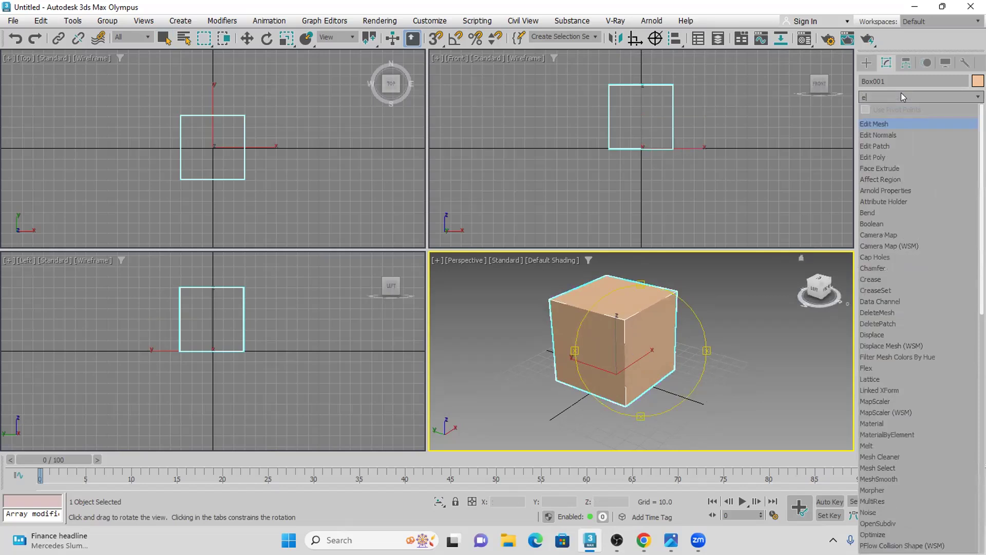
{"action": "left_click", "coordinate": [877, 157]}
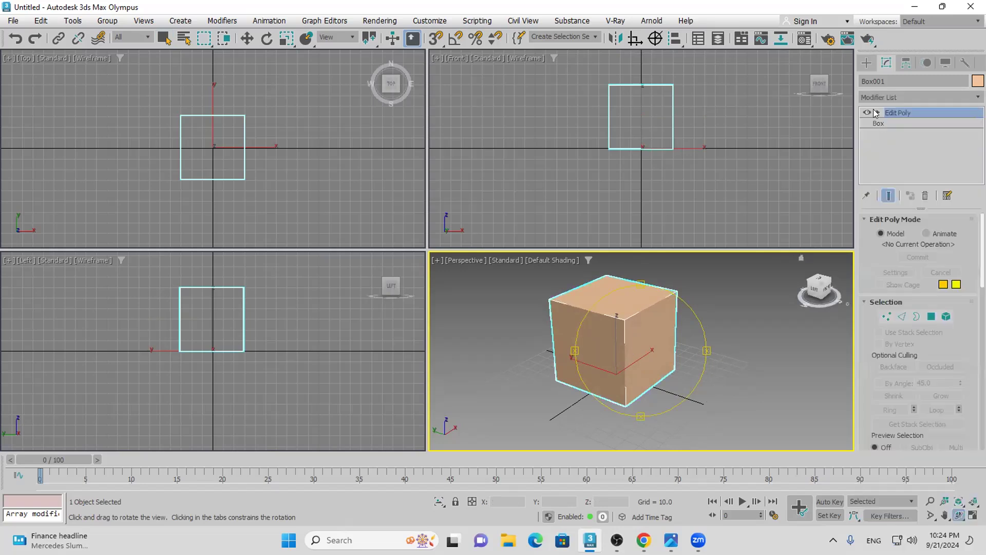
At Edge level, select every cube edge except the front face's top and bottom edges and the back face's two vertical edges
{"action": "left_click", "coordinate": [898, 133]}
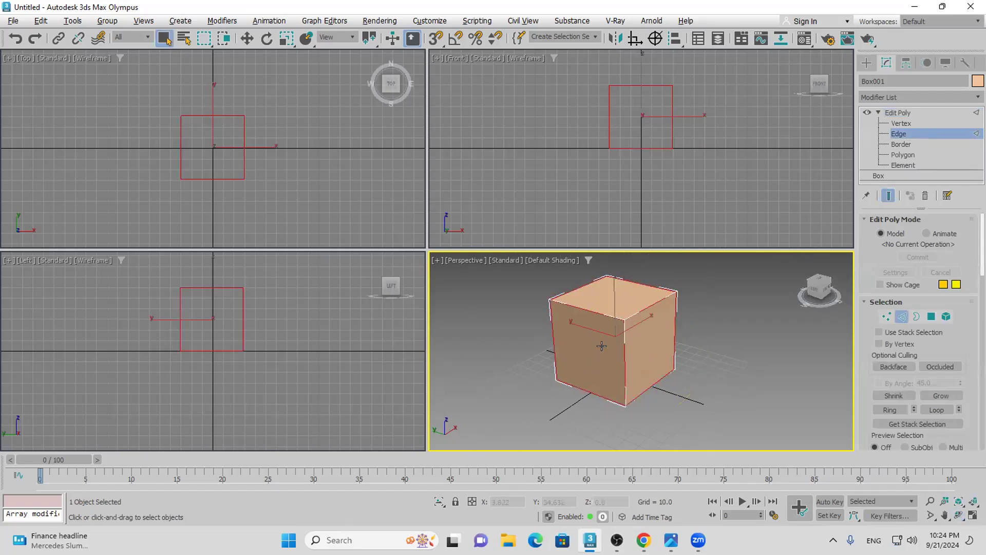
{"action": "left_click", "coordinate": [638, 312]}
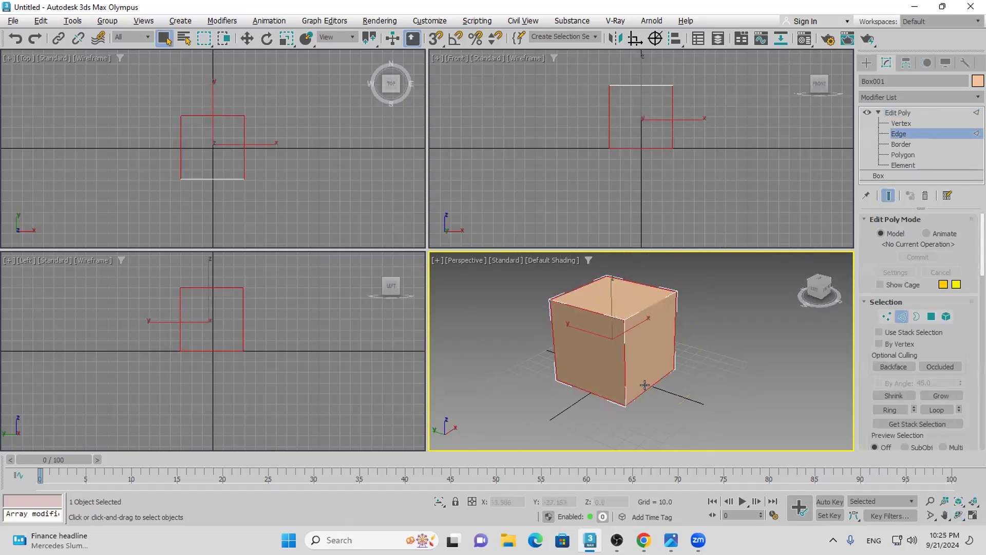
{"action": "left_click", "coordinate": [958, 515]}
{"action": "left_click_drag", "start_coordinate": [623, 362], "coordinate": [729, 350]}
{"action": "key", "text": "q"}
{"action": "left_click", "coordinate": [621, 343], "text": "ctrl"}
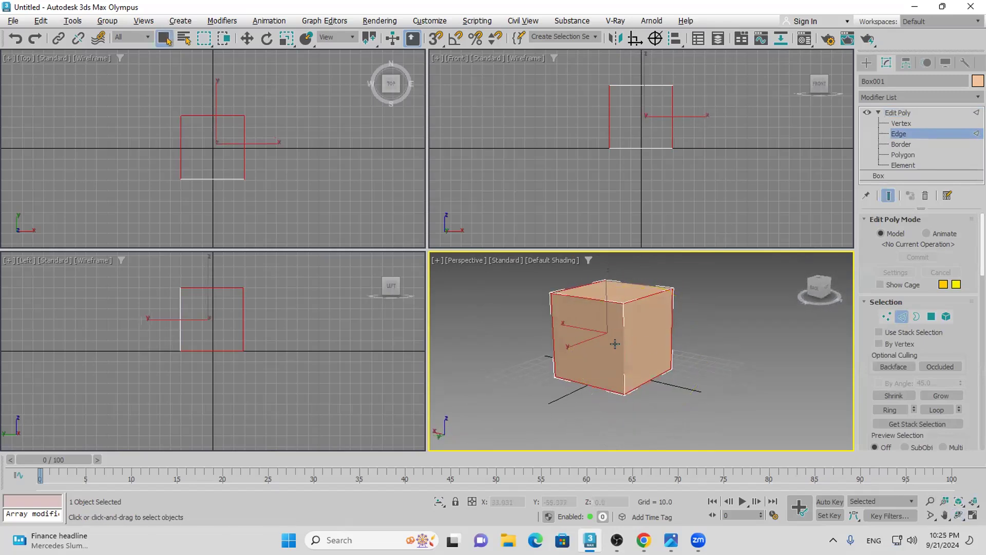
{"action": "left_click", "coordinate": [550, 343], "text": "ctrl"}
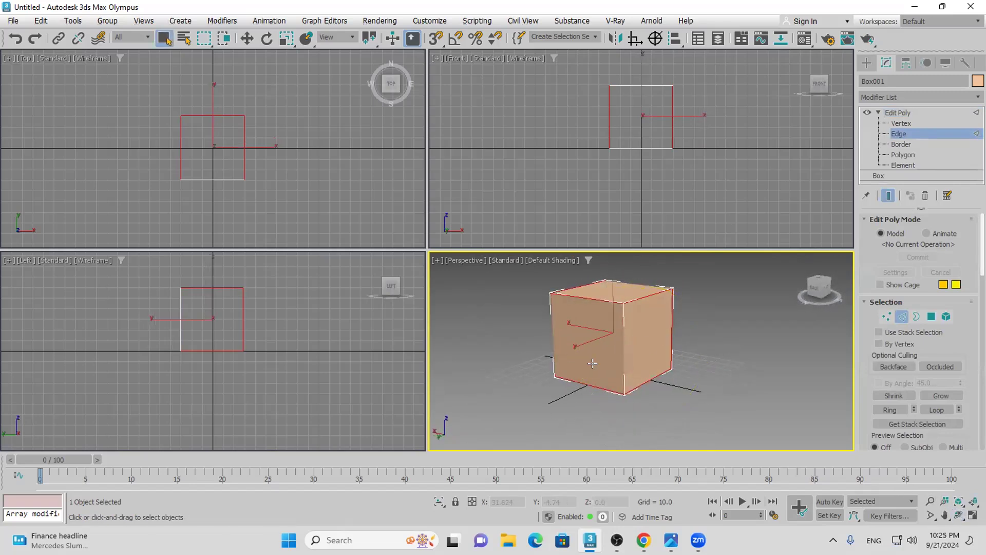
Add a Crease modifier to the cube, target Selected Edges, and set the crease to 0.95
{"action": "left_click", "coordinate": [881, 96]}
{"action": "type", "text": "c"}
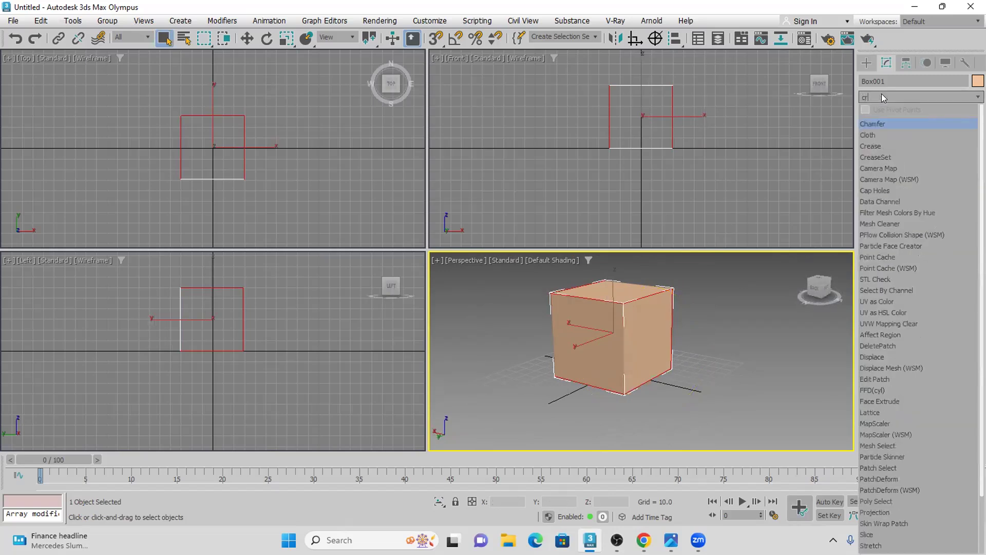
{"action": "type", "text": "re"}
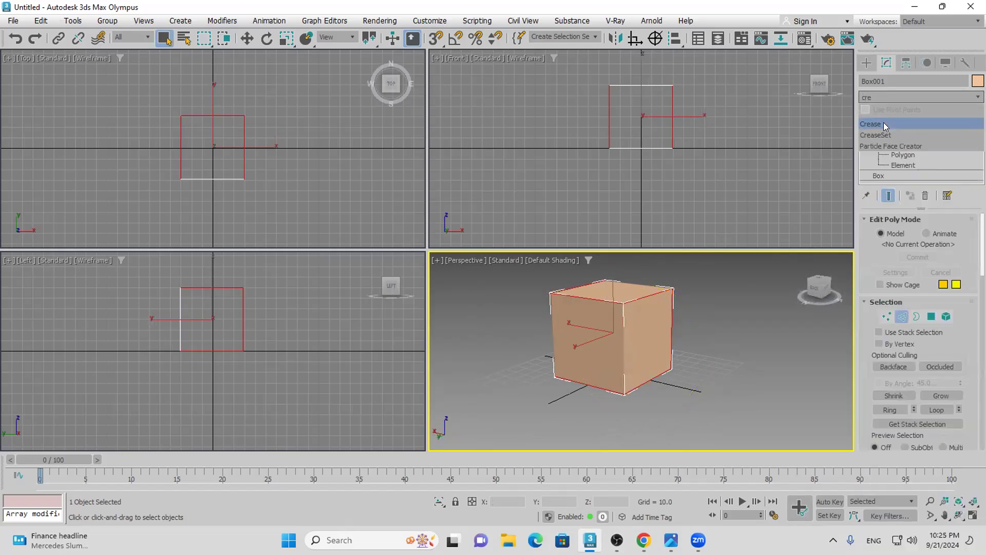
{"action": "left_click", "coordinate": [884, 124]}
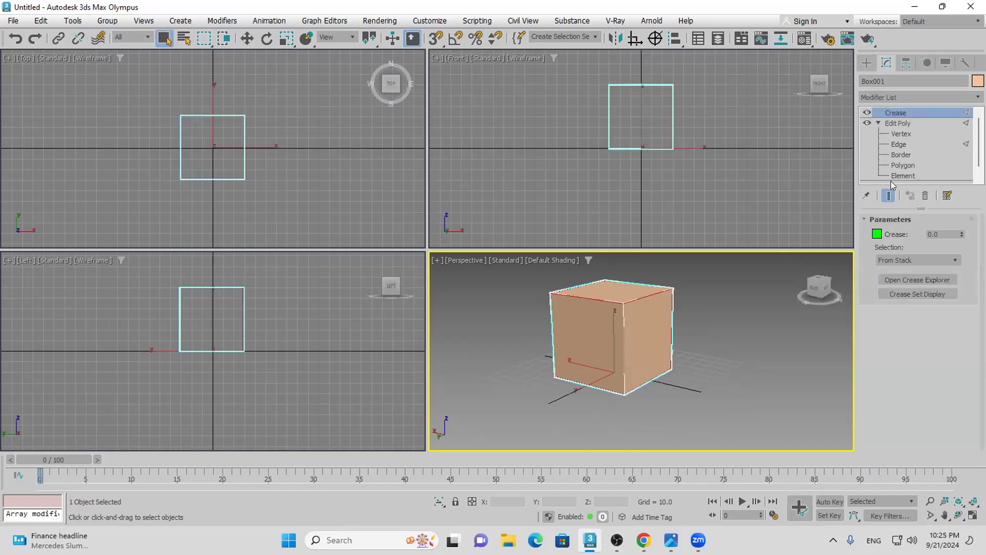
{"action": "left_click", "coordinate": [912, 260]}
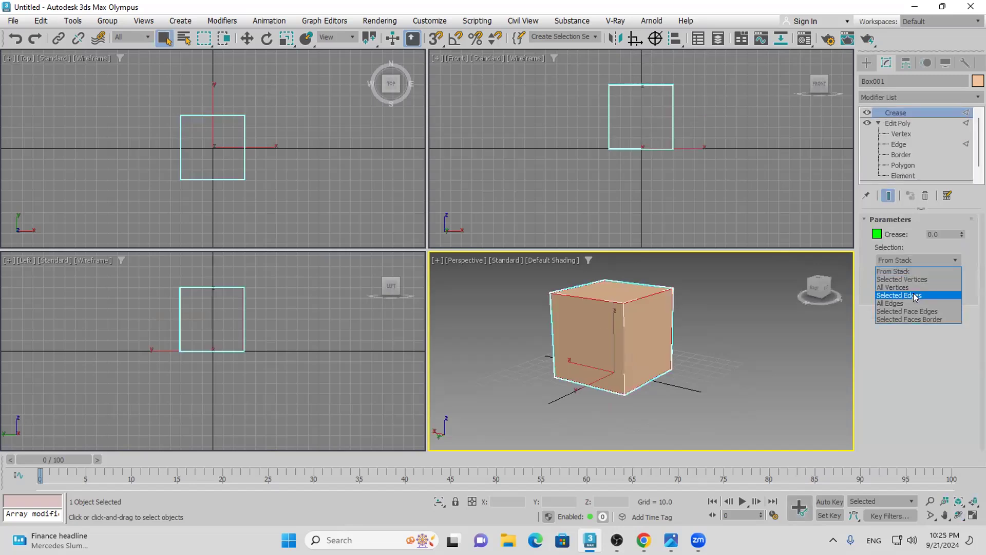
{"action": "left_click", "coordinate": [927, 295]}
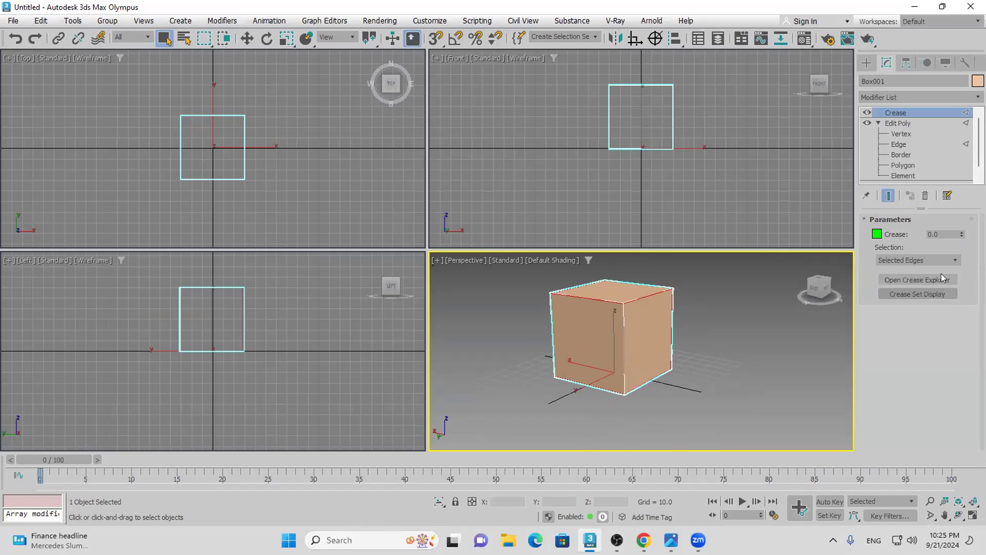
{"action": "left_click_drag", "start_coordinate": [962, 236], "coordinate": [953, 195]}
Add an OpenSubdiv modifier above Crease and set its iterations to 6
{"action": "left_click", "coordinate": [958, 514]}
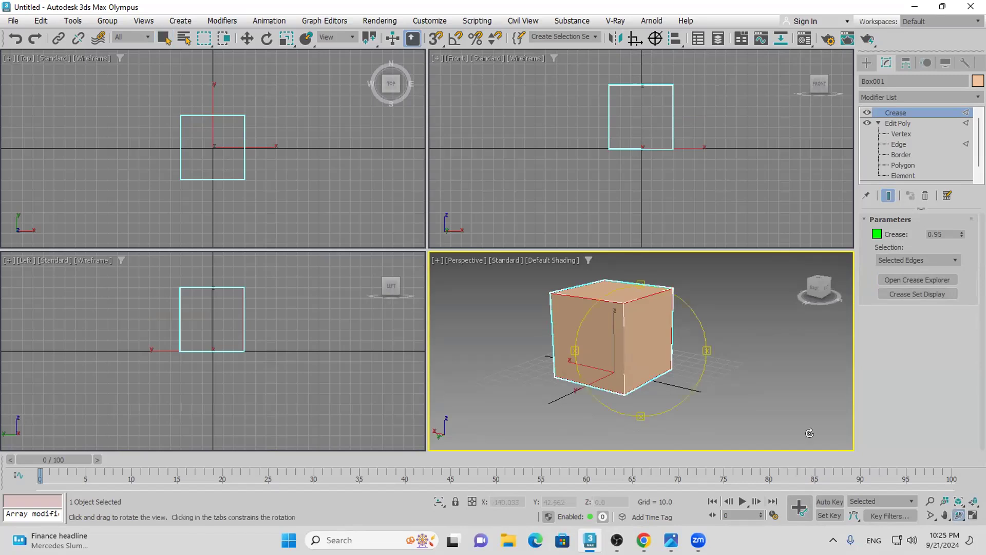
{"action": "left_click_drag", "start_coordinate": [603, 334], "coordinate": [568, 354]}
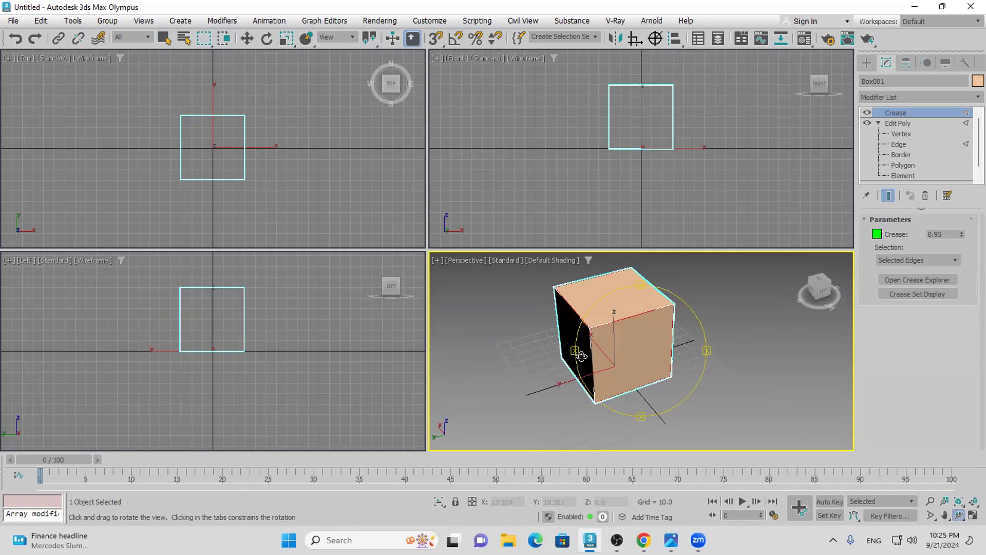
{"action": "left_click", "coordinate": [926, 97]}
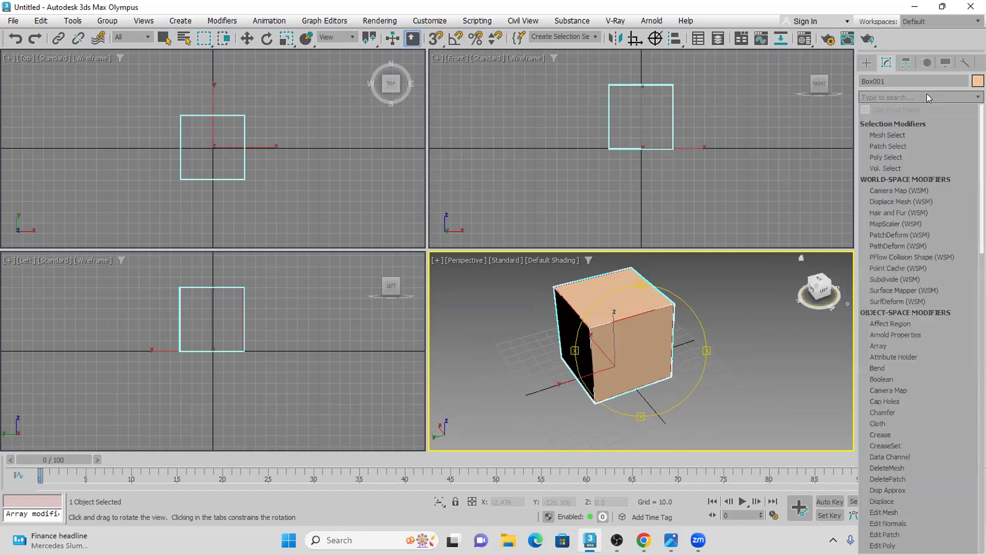
{"action": "type", "text": "op"}
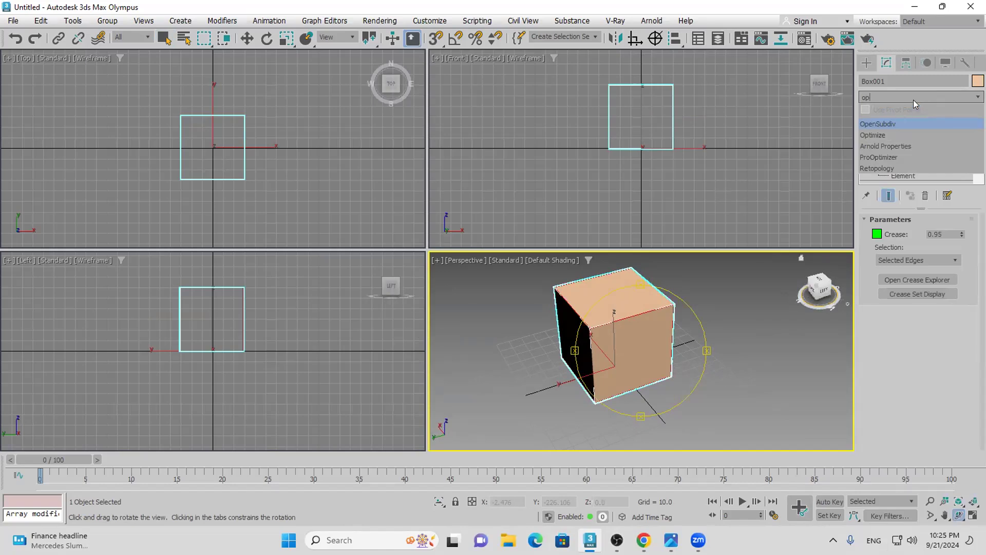
{"action": "left_click", "coordinate": [892, 124]}
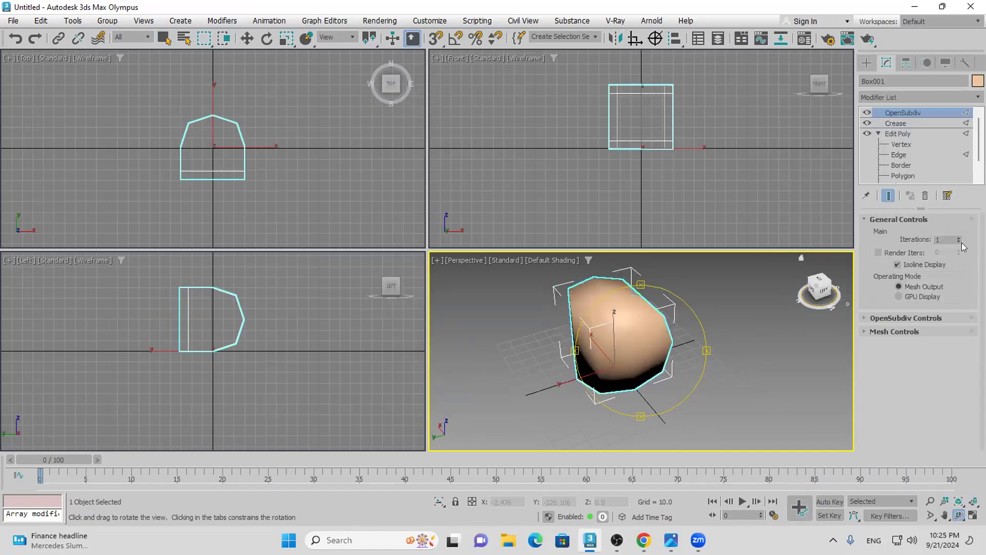
{"action": "left_click_drag", "start_coordinate": [958, 240], "coordinate": [958, 226]}
{"action": "left_click_drag", "start_coordinate": [663, 316], "coordinate": [453, 336]}
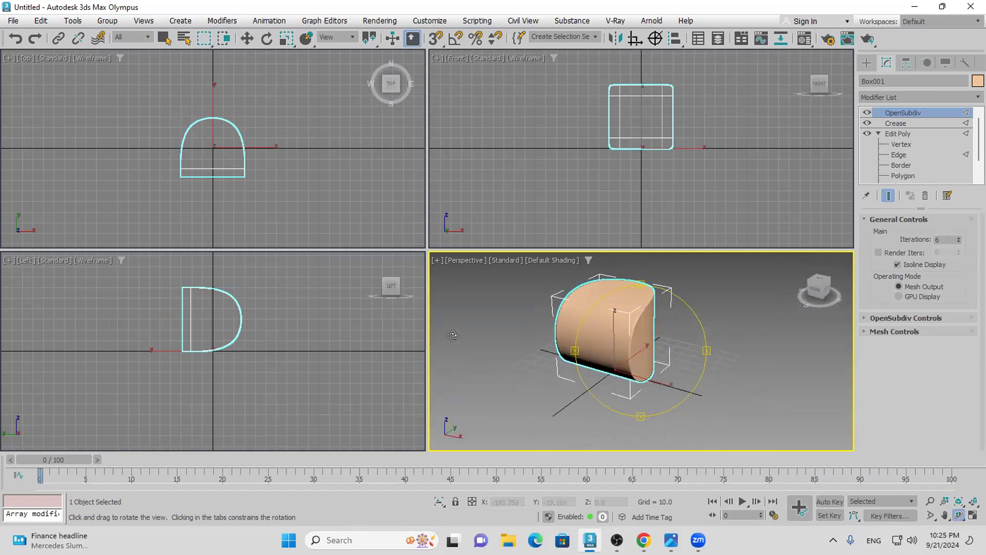
{"action": "left_click_drag", "start_coordinate": [619, 337], "coordinate": [670, 347]}
{"action": "scroll", "coordinate": [661, 350], "scroll_direction": "up", "scroll_amount": 3}
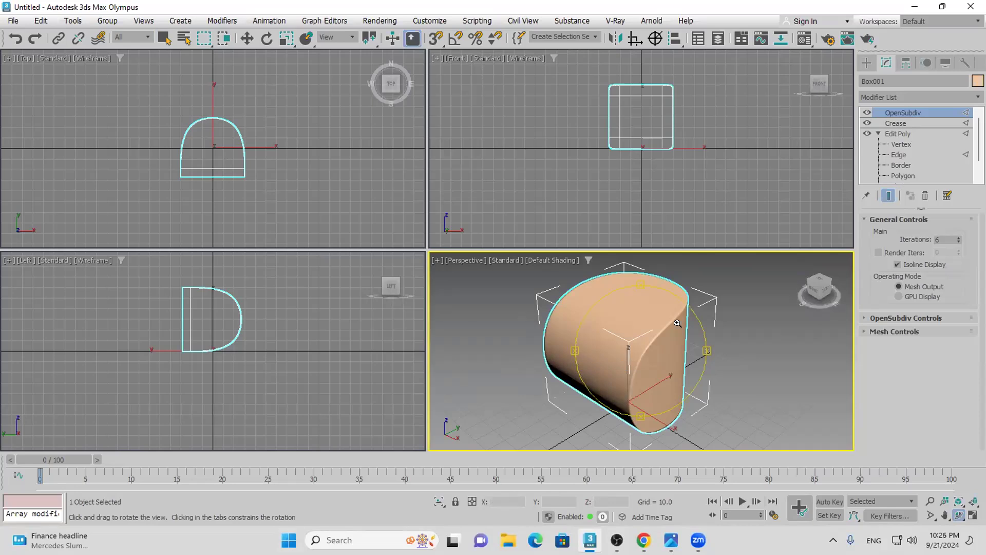
Switch to WhatsApp Web in Chrome and send the captured 3ds Max screenshot to the 3D MAX OL group chat
{"action": "left_click", "coordinate": [643, 540]}
{"action": "key", "text": "Escape"}
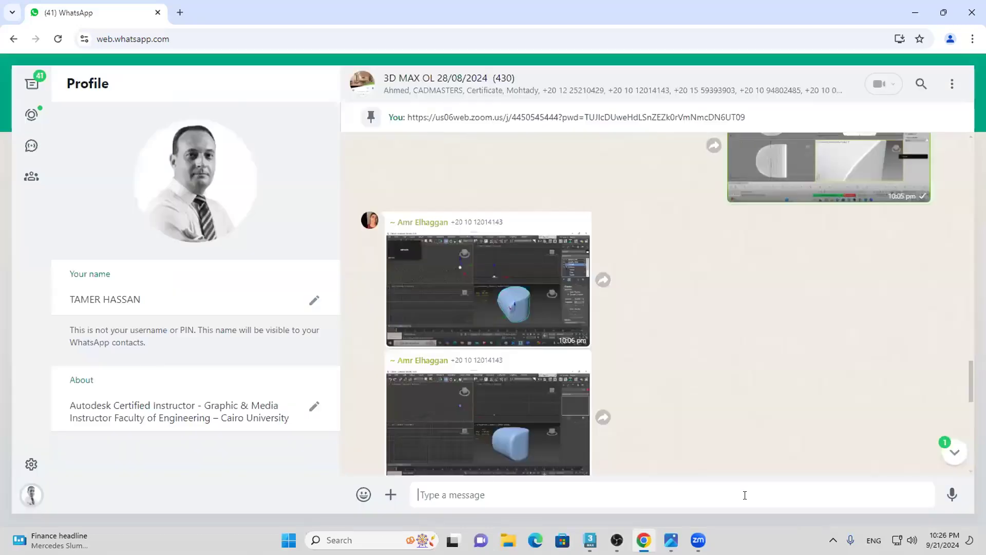
{"action": "right_click", "coordinate": [752, 494]}
{"action": "left_click", "coordinate": [775, 327]}
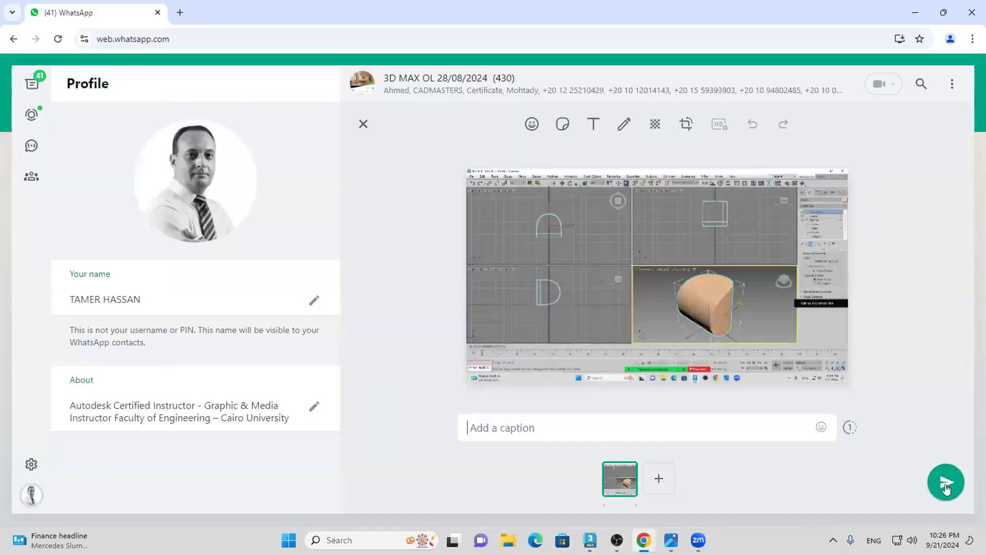
{"action": "key", "text": "Return"}
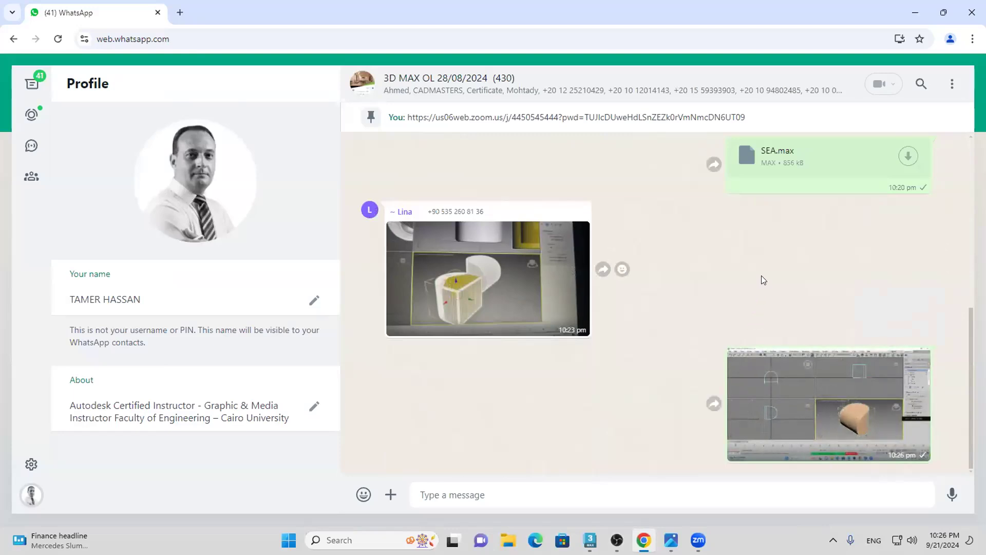
{"action": "scroll", "coordinate": [761, 275], "scroll_direction": "up", "scroll_amount": 10}
{"action": "scroll", "coordinate": [761, 276], "scroll_direction": "down", "scroll_amount": 10}
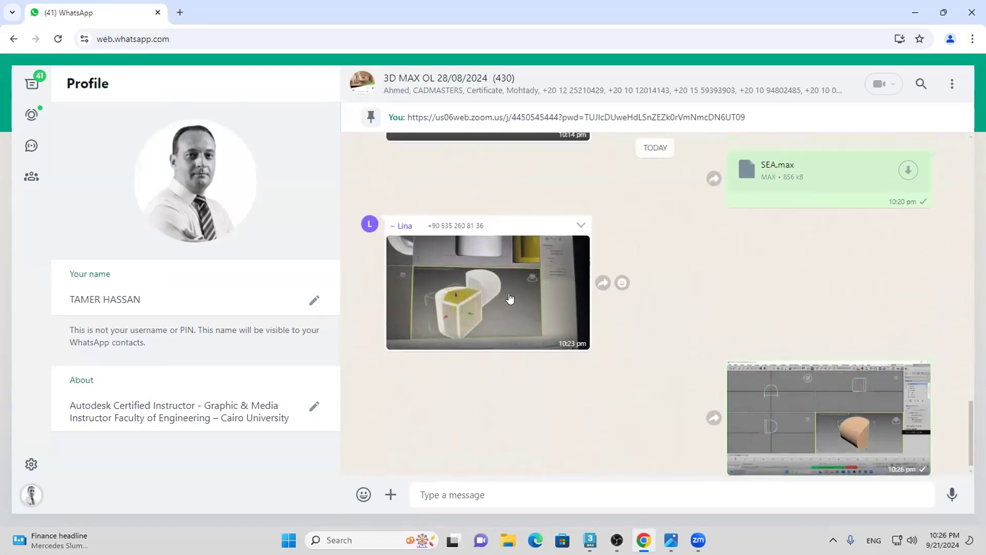
{"action": "scroll", "coordinate": [510, 298], "scroll_direction": "up", "scroll_amount": 4}
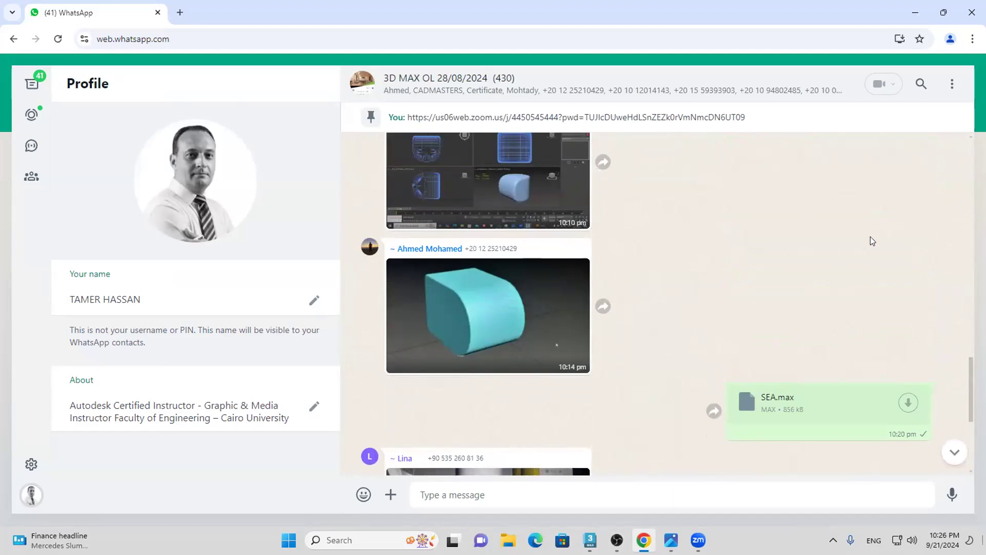
{"action": "left_click_drag", "start_coordinate": [537, 215], "coordinate": [585, 403]}
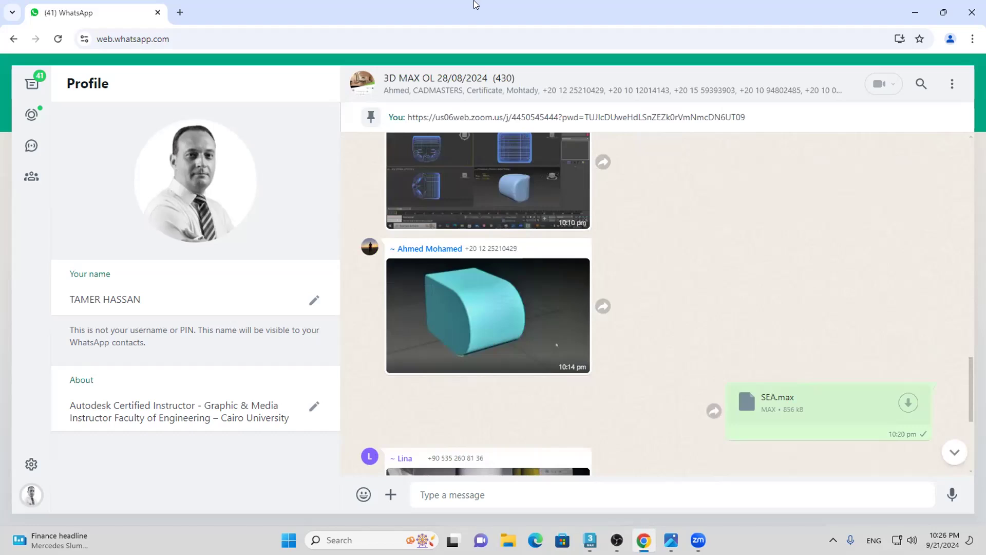
Send the hp3 living-room image from the desktop to the 3D MAX OL group chat
{"action": "double_click", "coordinate": [475, 4]}
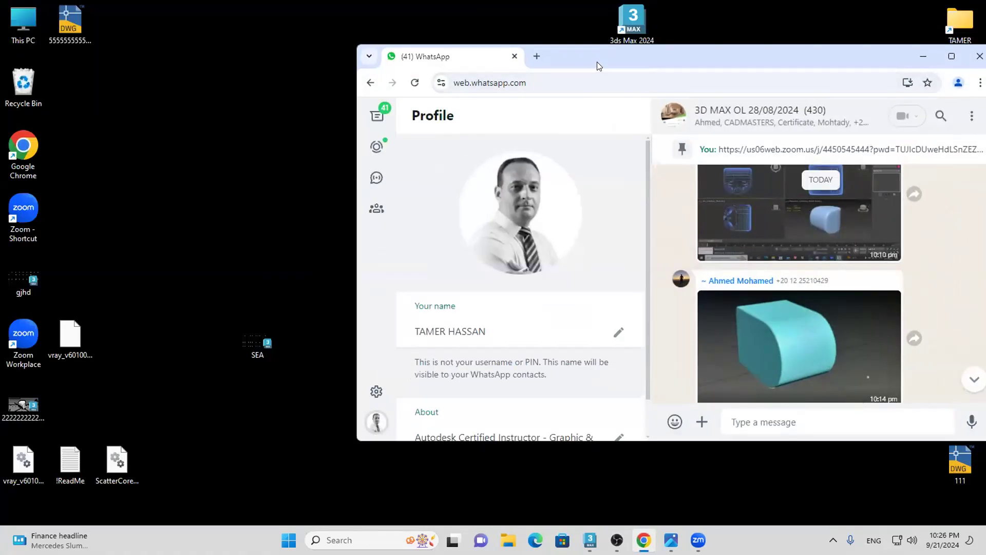
{"action": "left_click_drag", "start_coordinate": [597, 62], "coordinate": [149, 27]}
{"action": "left_click_drag", "start_coordinate": [572, 390], "coordinate": [413, 325]}
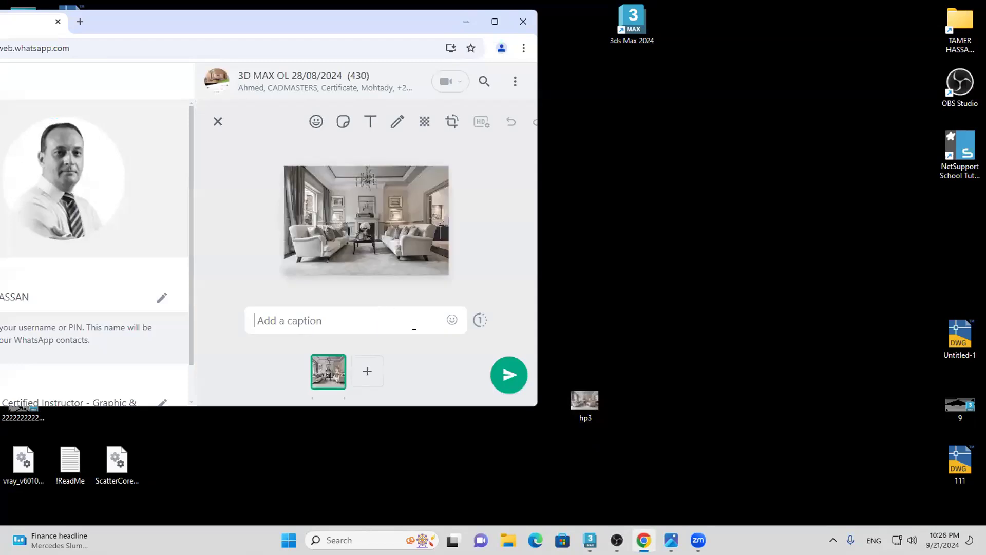
{"action": "double_click", "coordinate": [375, 22]}
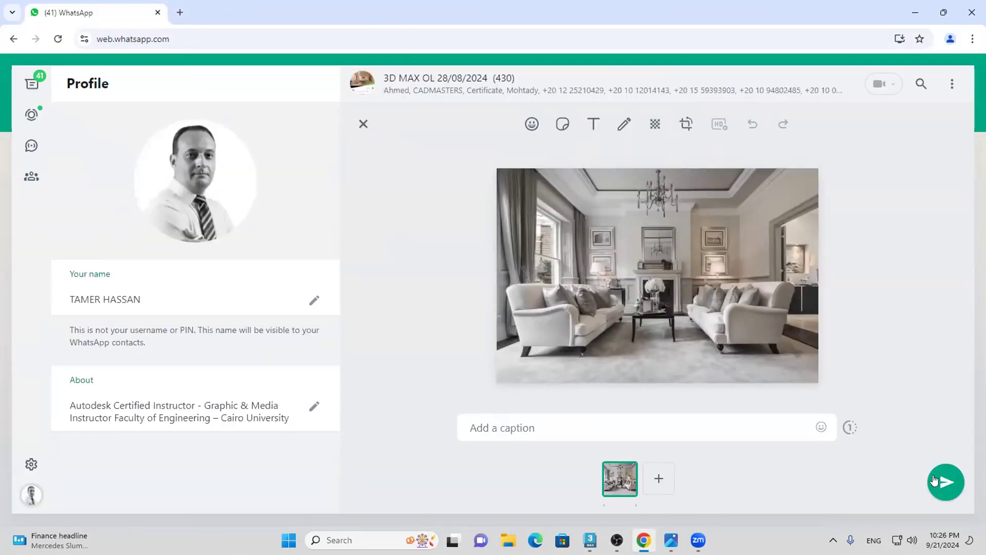
{"action": "left_click", "coordinate": [945, 481]}
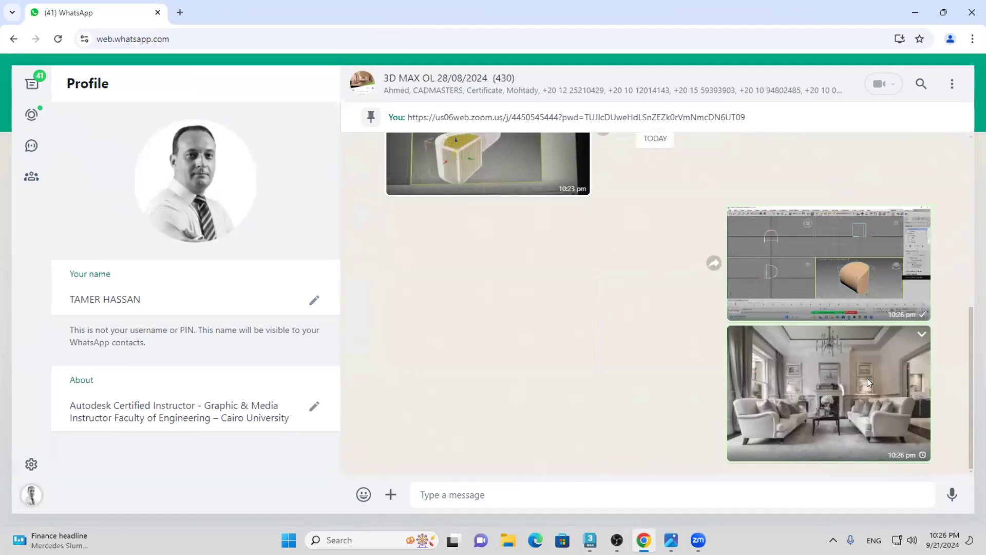
Open the sent living-room image in the viewer, zoom in to examine it, and zoom back out
{"action": "left_click", "coordinate": [867, 380]}
{"action": "left_click", "coordinate": [708, 238]}
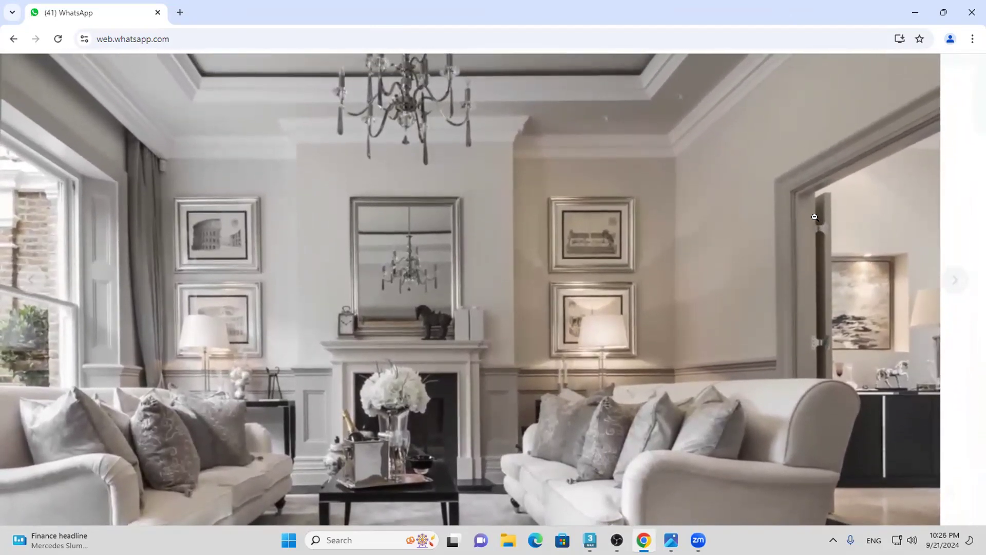
{"action": "left_click", "coordinate": [814, 217]}
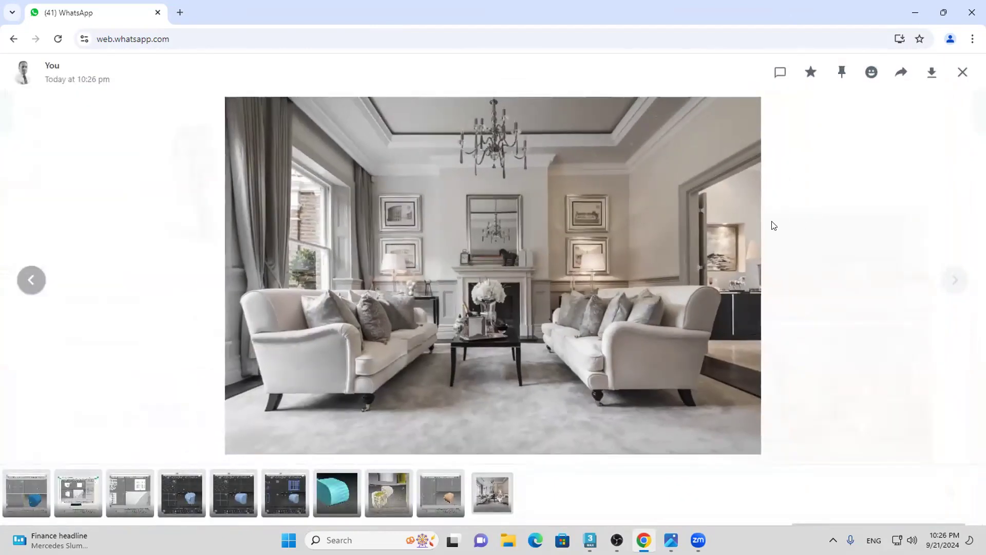
Enlarge the living-room image once more to inspect its details, restore the full view, and minimize the browser
{"action": "left_click", "coordinate": [708, 214]}
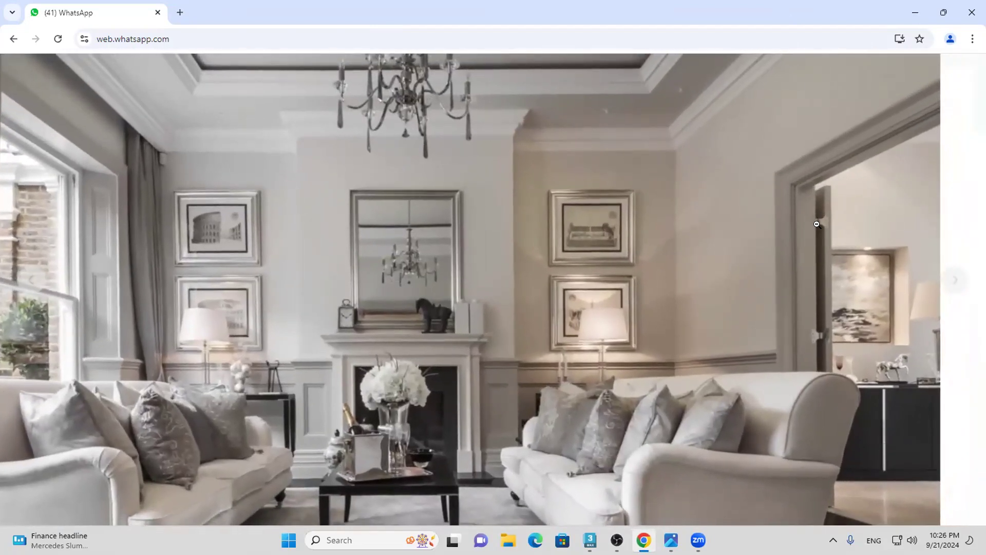
{"action": "left_click", "coordinate": [832, 295]}
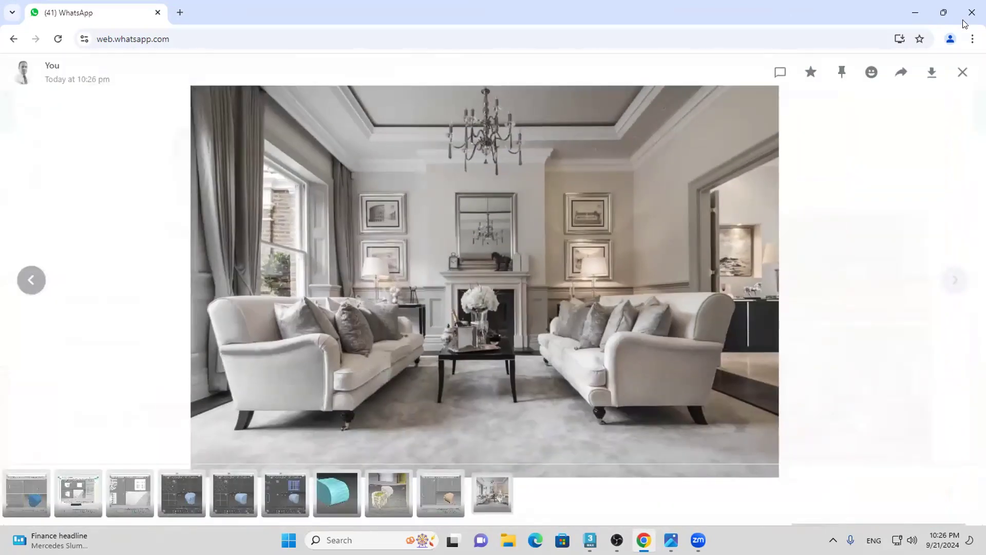
{"action": "left_click", "coordinate": [915, 12]}
Open ArchModels Volumes 1-60.pdf from the PDFs subfolder of MAX > ArchModels in Microsoft Edge and look over its model thumbnails
{"action": "double_click", "coordinate": [337, 234]}
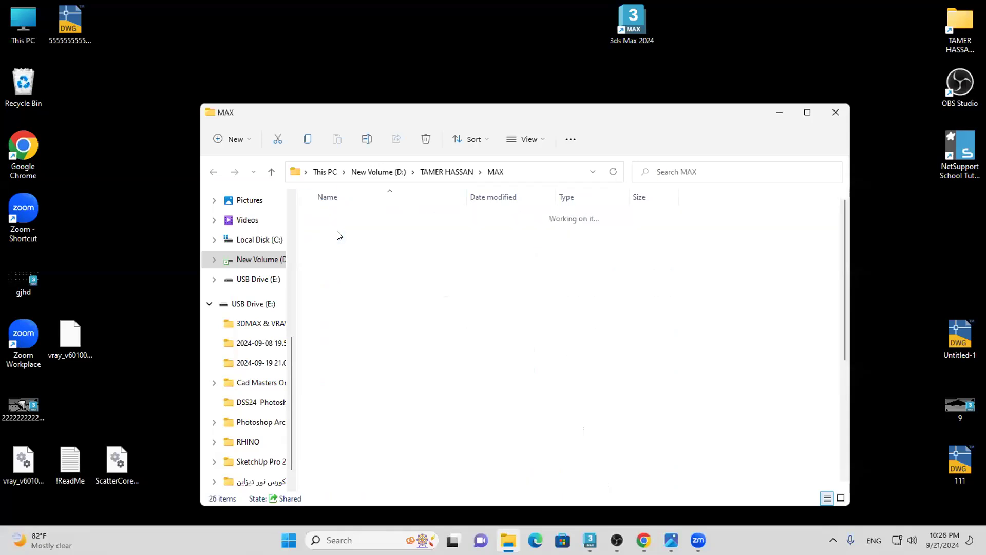
{"action": "double_click", "coordinate": [361, 236]}
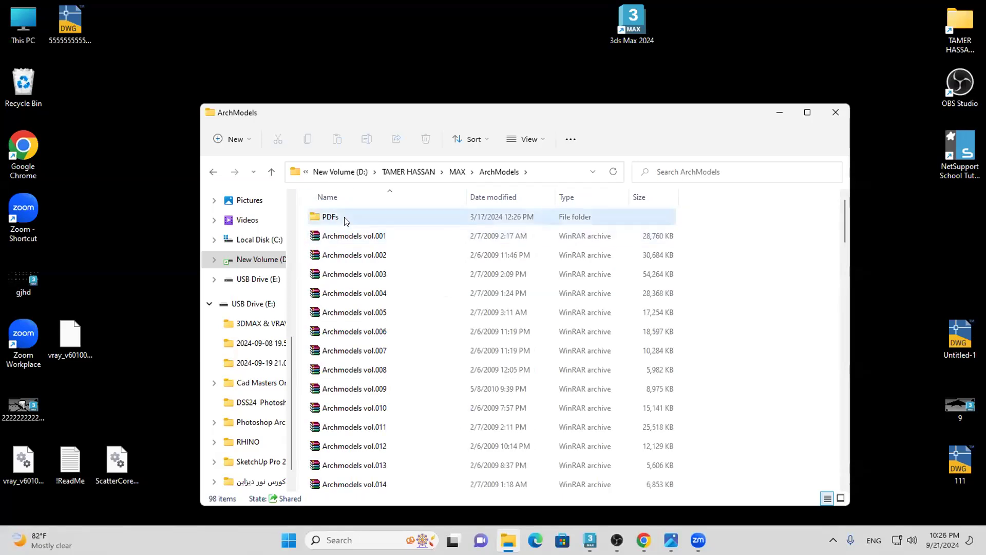
{"action": "double_click", "coordinate": [349, 219]}
{"action": "double_click", "coordinate": [351, 218]}
{"action": "left_click", "coordinate": [446, 384]}
{"action": "left_click", "coordinate": [518, 418]}
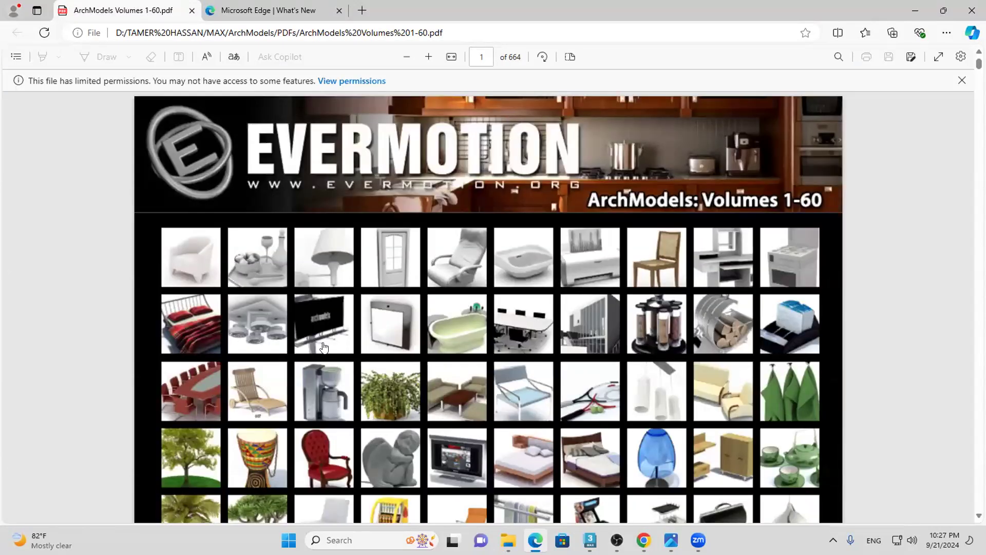
{"action": "scroll", "coordinate": [275, 318], "scroll_direction": "down", "scroll_amount": 2}
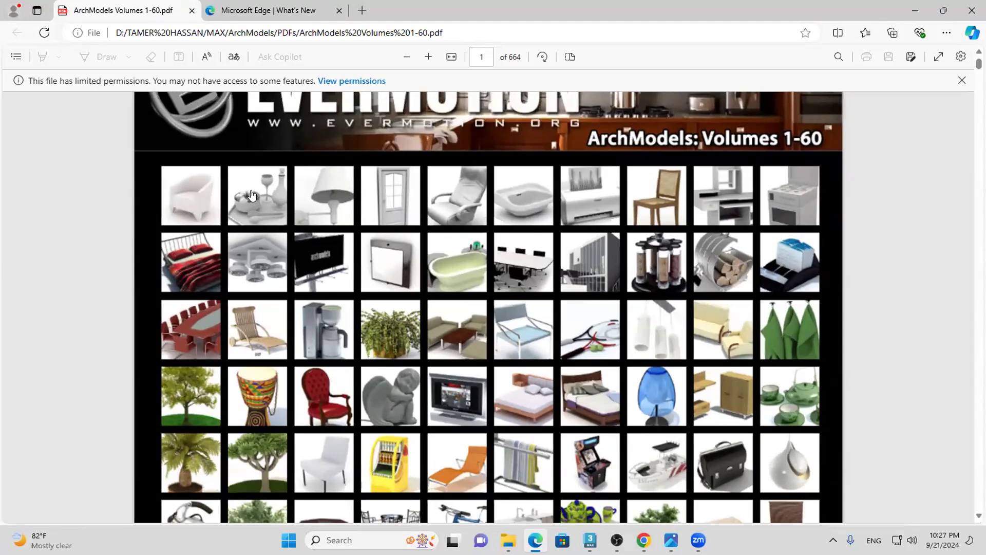